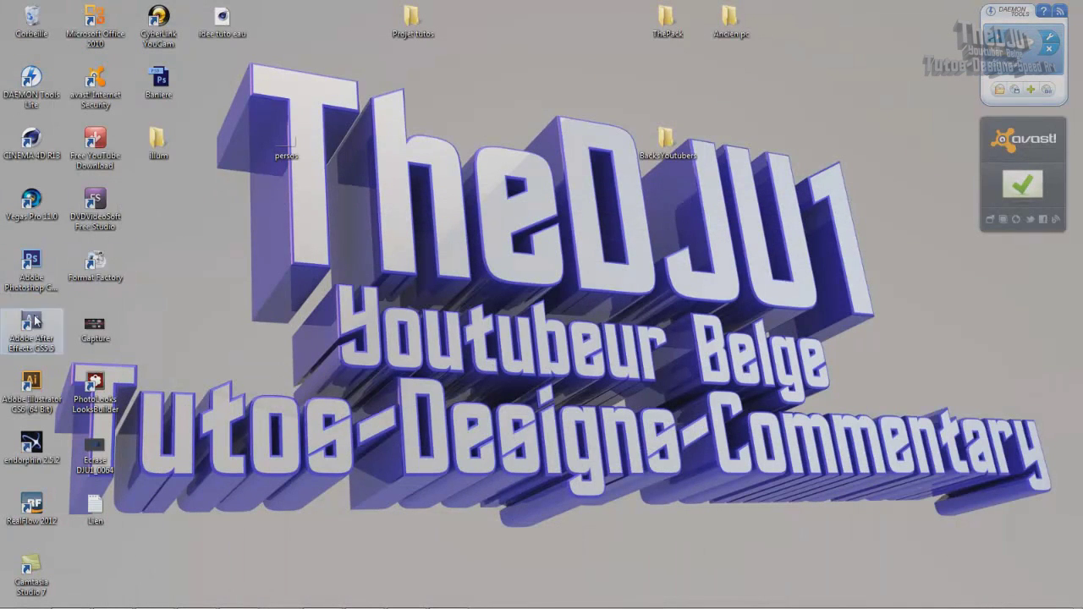
Step: Launch endorphin 2.5.2 from the desktop and minimize its window
double_click(31, 444)
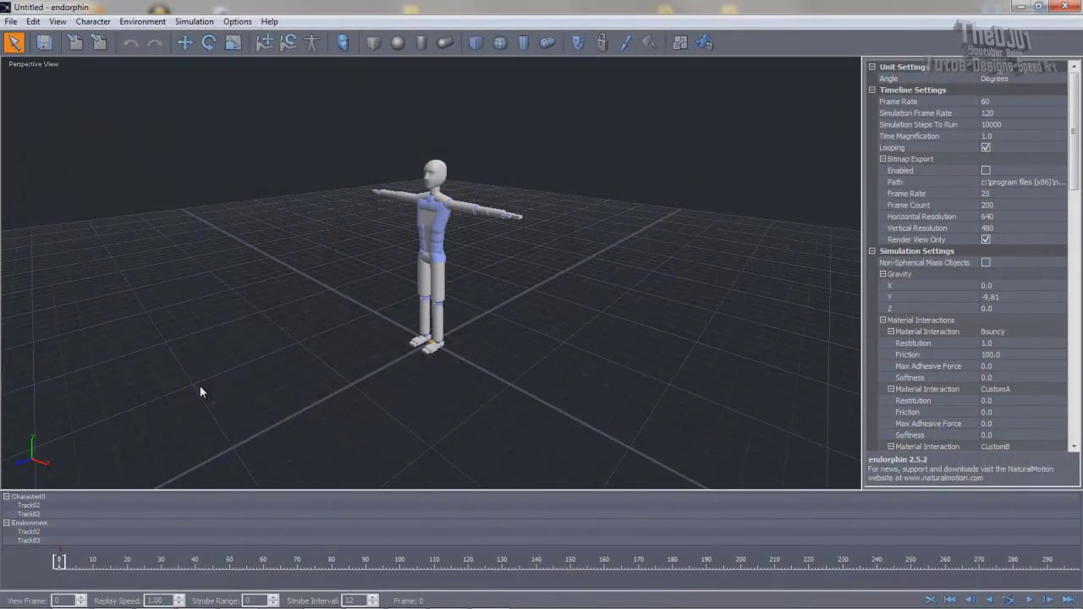
left_click(1015, 6)
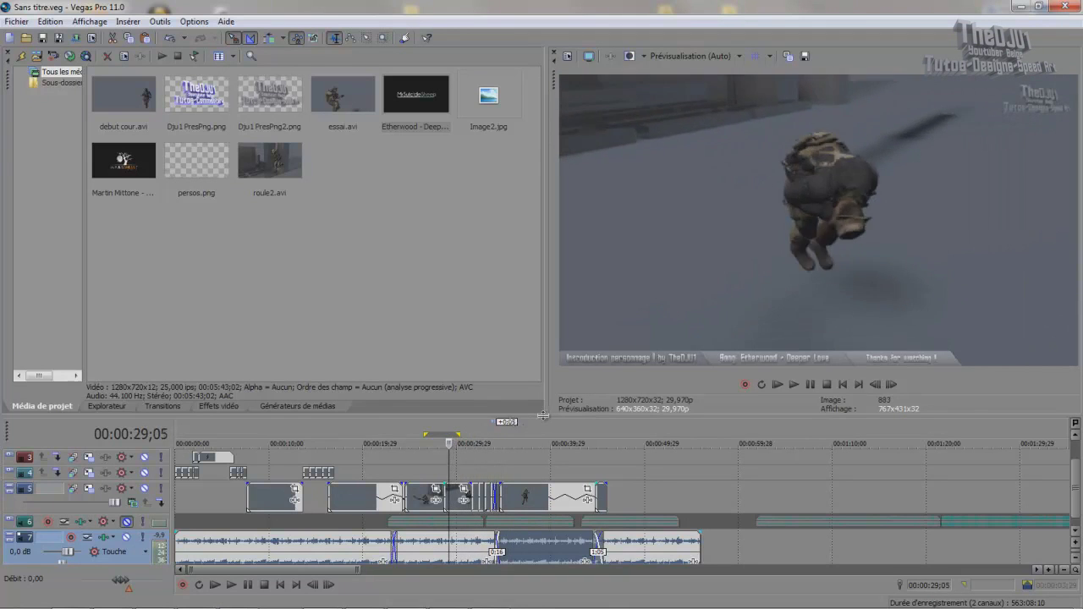
Step: In Vegas Pro, place the playhead at the start of the soldier's roll and step back to examine the run before it
left_click(410, 433)
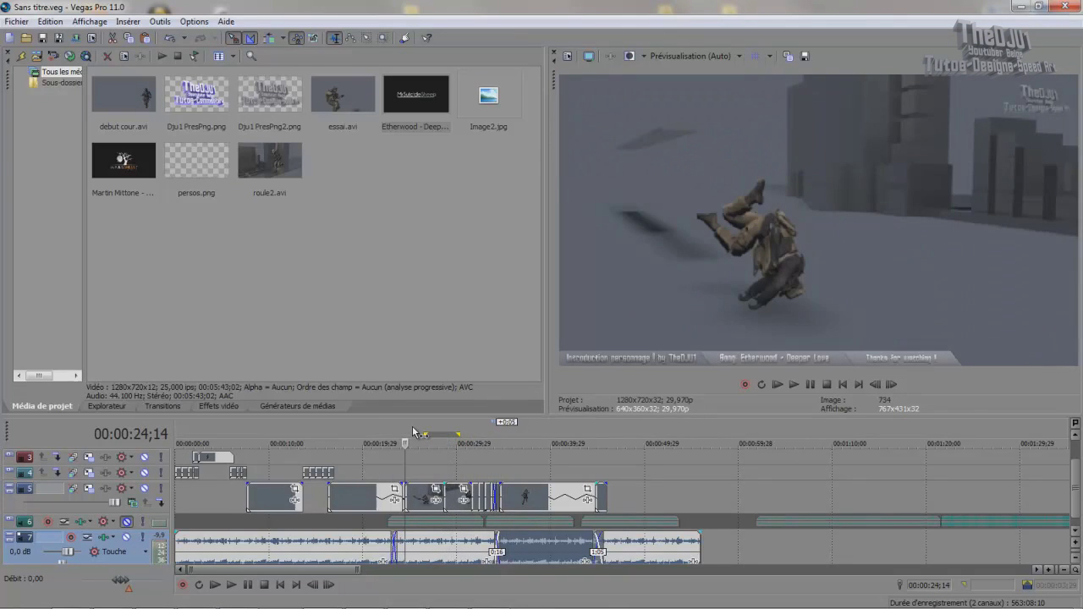
key("Left")
key("Left")
key("Left")
key("Left")
key("Left")
key("Left")
key("Left")
key("Left")
key("Left")
key("Left")
key("Left")
key("Left")
key("Left")
key("Left")
key("Left")
key("Left")
key("Left")
key("Left")
key("Left")
key("Left")
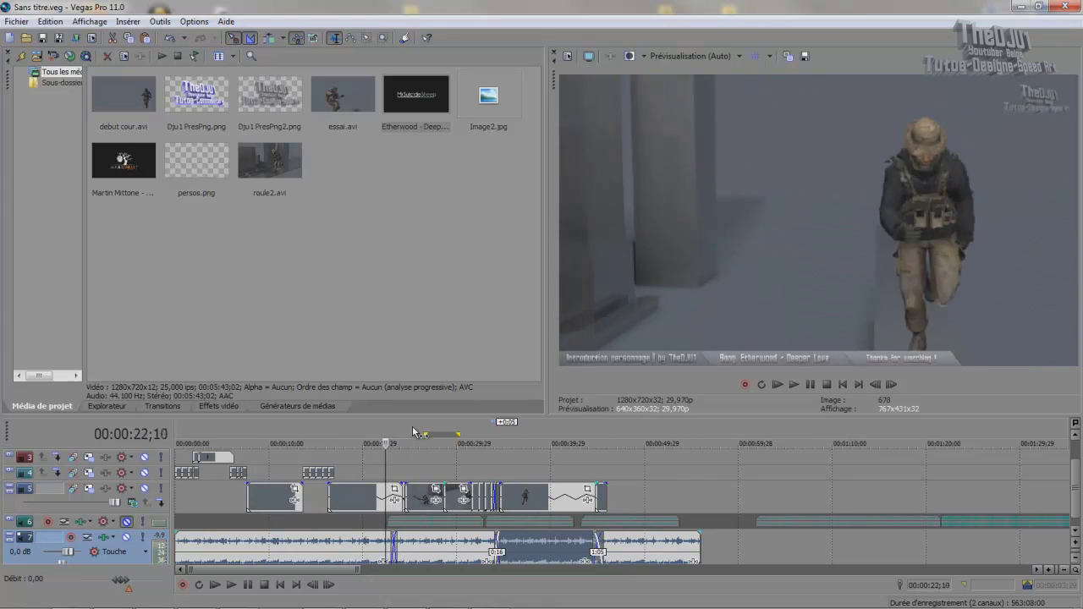
key("Left")
key("Left")
key("Left")
key("Left")
key("Left")
key("Left")
key("Left")
key("Left")
key("Left")
key("Left")
key("Left")
key("Left")
key("Left")
key("Left")
key("Left")
key("Left")
key("Left")
key("Left")
key("Left")
key("Left")
Step: Step the preview forward from the soldier's run into the roll to examine how the movements connect
key("Right")
key("Right")
key("Right")
key("Right")
key("Right")
key("Right")
key("Right")
key("Right")
key("Right")
key("Right")
key("Right")
key("Right")
key("Right")
key("Right")
key("Right")
key("Right")
key("Right")
key("Right")
key("Right")
key("Right")
key("Right")
key("Right")
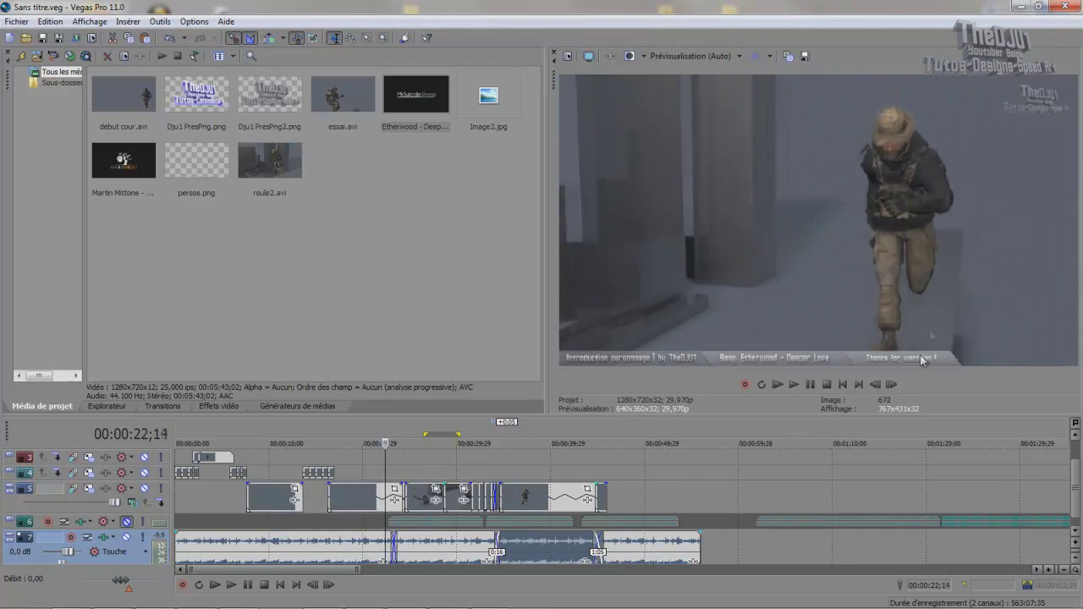
key("Right")
key("Right")
key("Right")
key("Right")
key("Right")
key("Right")
key("Right")
key("Right")
key("Right")
key("Right")
key("Right")
key("Right")
key("Right")
key("Right")
key("Right")
key("Right")
key("Right")
key("Right")
key("Right")
key("Right")
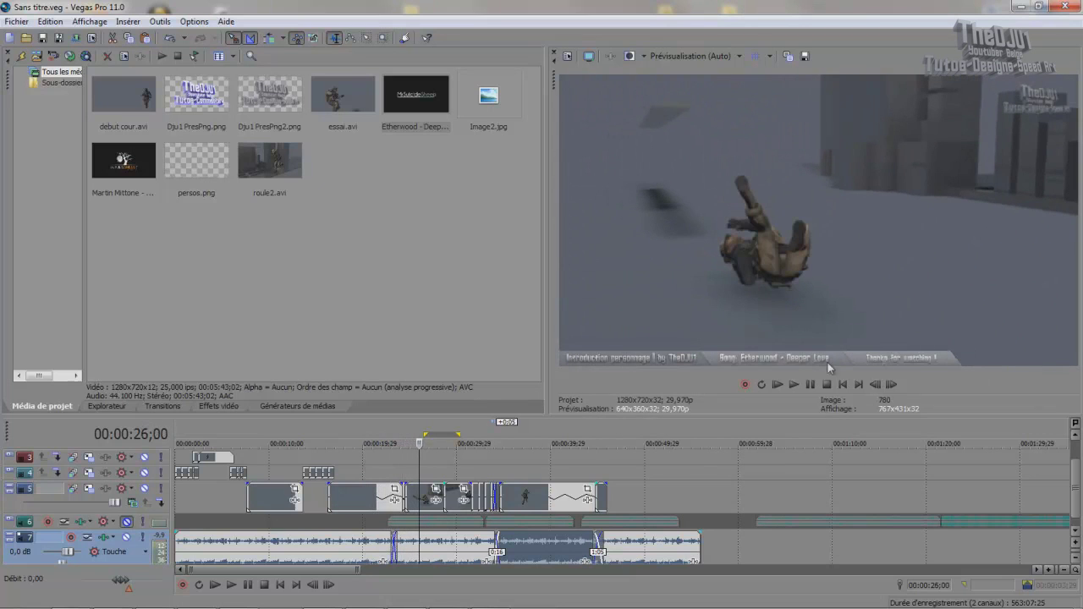
Step: Go back over the roll and step forward through it to 00:00:30;08 to examine the run that follows
key("Left")
key("Left")
key("Left")
key("Left")
key("Left")
key("Left")
key("Left")
key("Left")
key("Left")
key("Left")
key("Left")
key("Left")
key("Left")
key("Left")
key("Left")
key("Left")
key("Left")
key("Left")
key("Left")
key("Left")
key("Right")
key("Right")
key("Right")
key("Left")
key("Right")
key("Right")
key("Right")
key("Right")
key("Right")
key("Right")
key("Right")
key("Right")
key("Right")
key("Right")
key("Right")
key("Right")
key("Right")
key("Right")
key("Right")
key("Right")
key("Right")
key("Right")
key("Right")
key("Right")
key("Right")
key("Right")
key("Right")
key("Right")
key("Right")
key("Right")
key("Right")
key("Right")
key("Right")
key("Right")
key("Right")
key("Right")
key("Right")
key("Right")
key("Right")
key("Right")
key("Right")
key("Right")
key("Right")
key("Right")
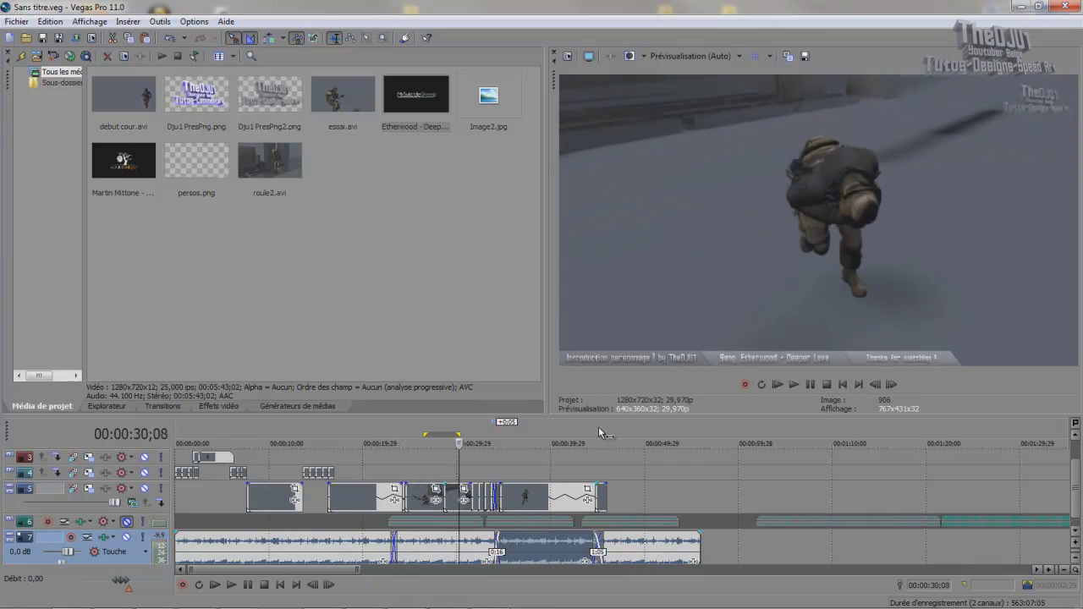
Step: Step the Vegas Pro preview forward to 00:00:32;26 to examine the rest of the soldier's run
key("Right")
key("Right")
key("Right")
key("Right")
key("Right")
key("Right")
key("Right")
key("Right")
key("Right")
key("Right")
key("Right")
key("Right")
key("Right")
key("Right")
key("Right")
key("Right")
key("Right")
key("Right")
key("Right")
key("Right")
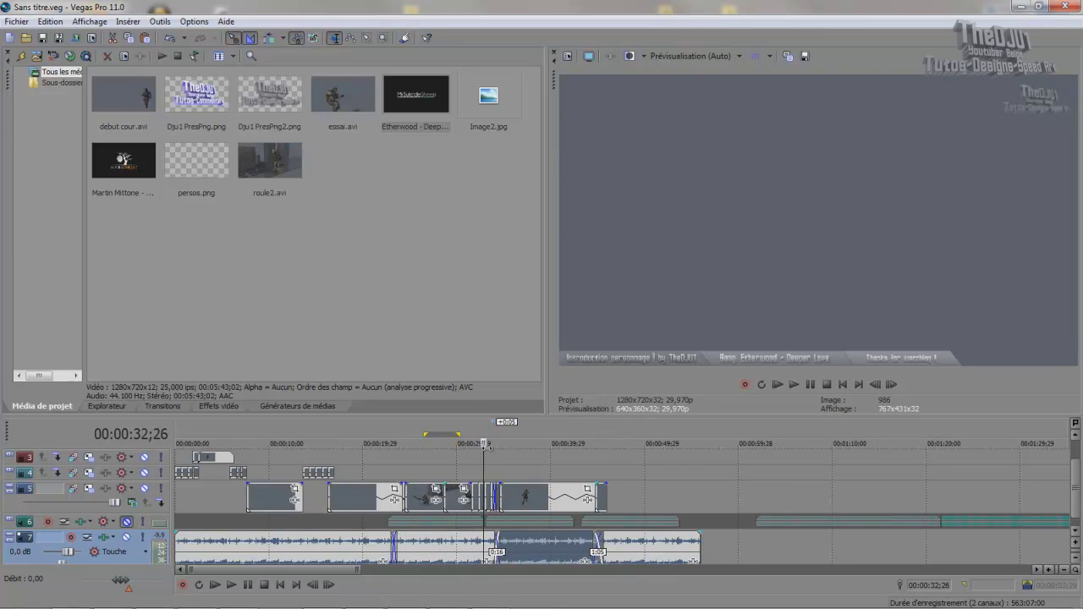
key("j")
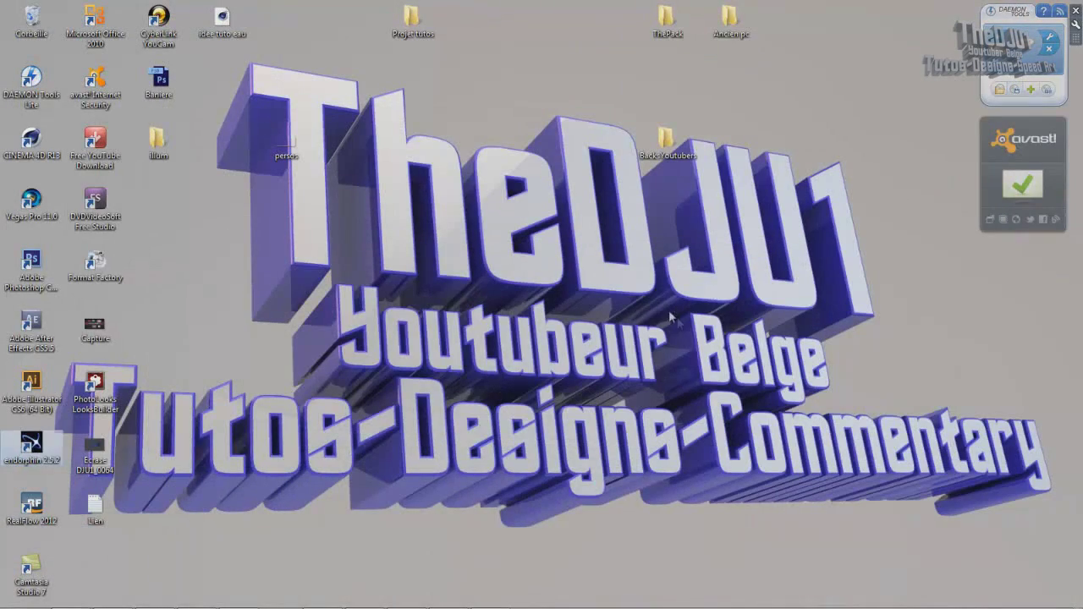
Step: Switch to endorphin and examine the default character from several angles and distances
mouse_move(507, 603)
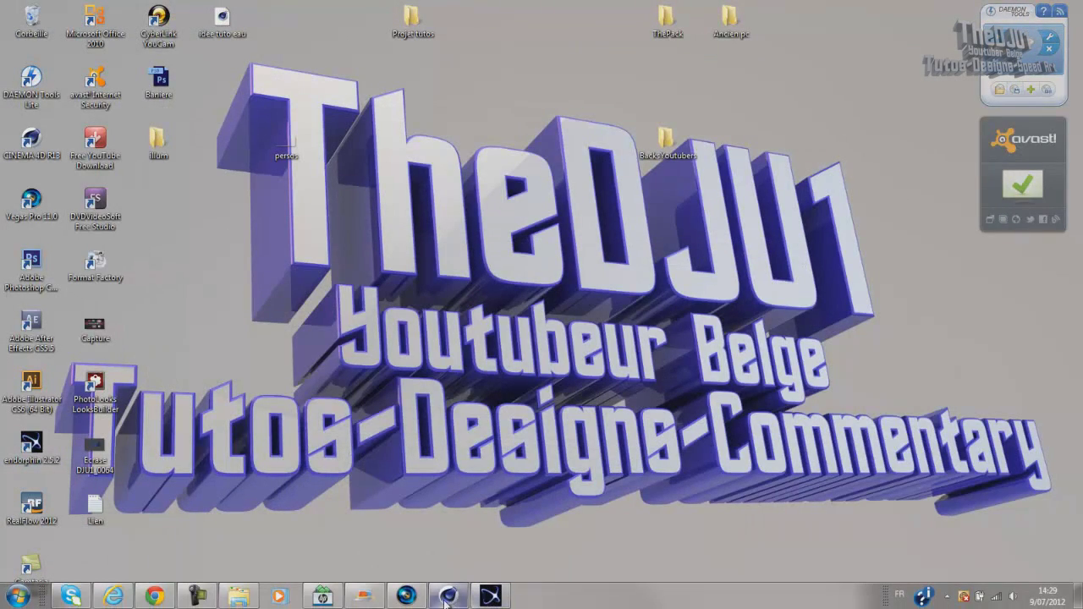
left_click(506, 595)
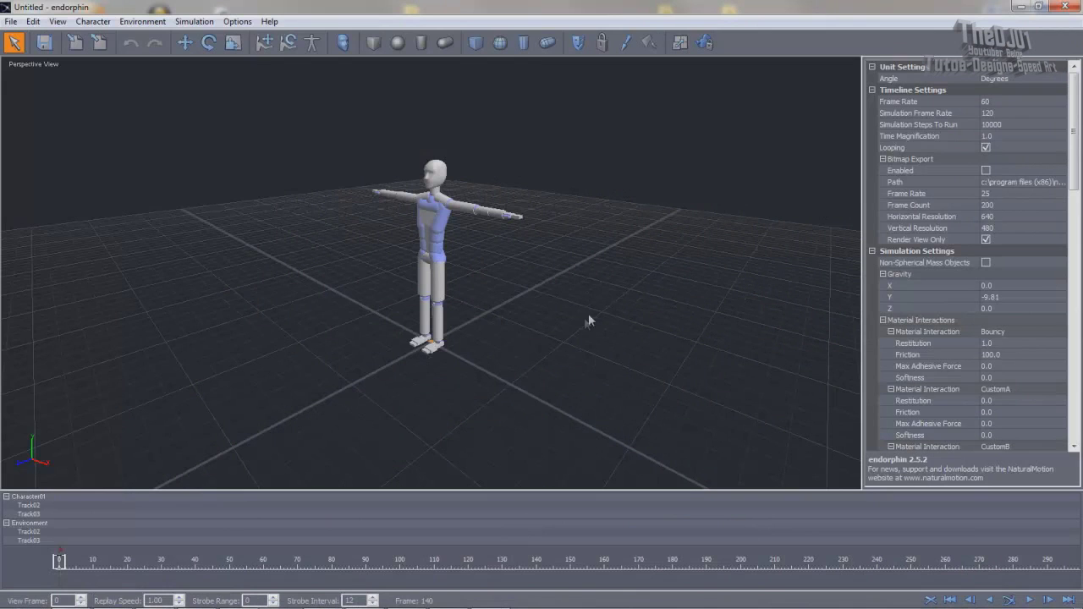
left_click_drag(602, 298, 541, 302, "alt")
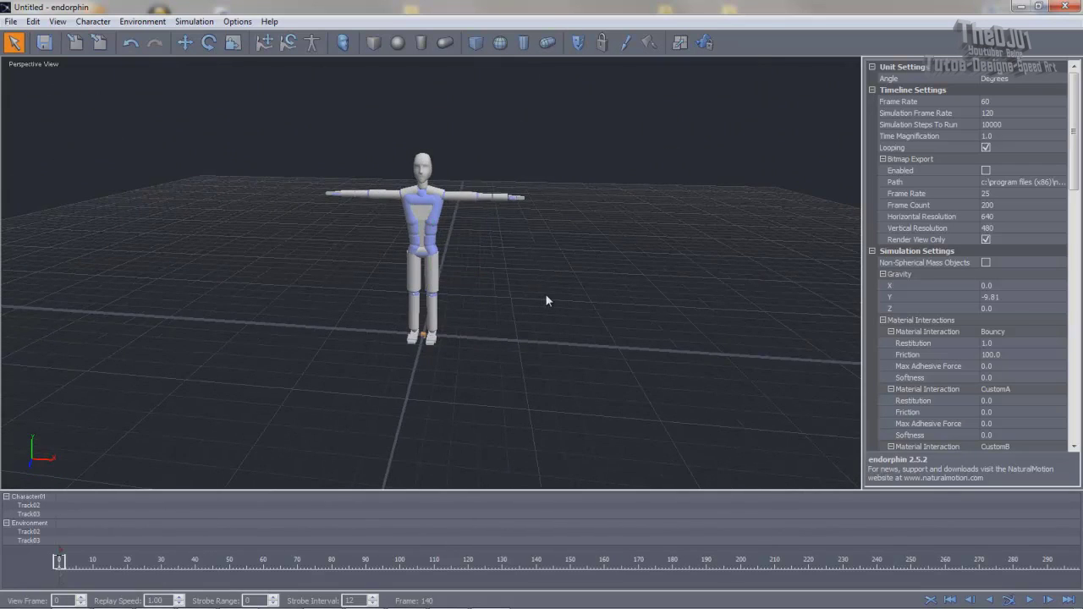
left_click_drag(583, 342, 489, 303, "alt")
key("q")
scroll(501, 273, "up", 5)
scroll(501, 273, "down", 6)
scroll(502, 266, "up", 2)
scroll(505, 266, "down", 4)
scroll(504, 264, "up", 6)
scroll(505, 264, "down", 3)
mouse_move(504, 264)
left_mouse_down("alt")
mouse_move(485, 295)
mouse_move(507, 278)
left_mouse_up("alt")
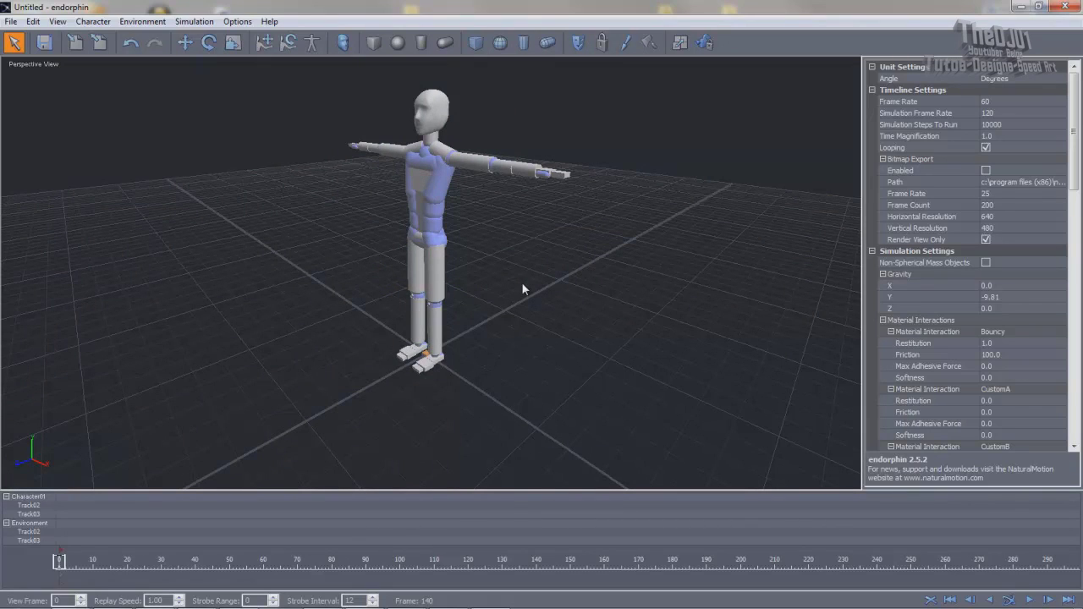
key("alt")
left_click_drag(529, 280, 268, 302, "alt")
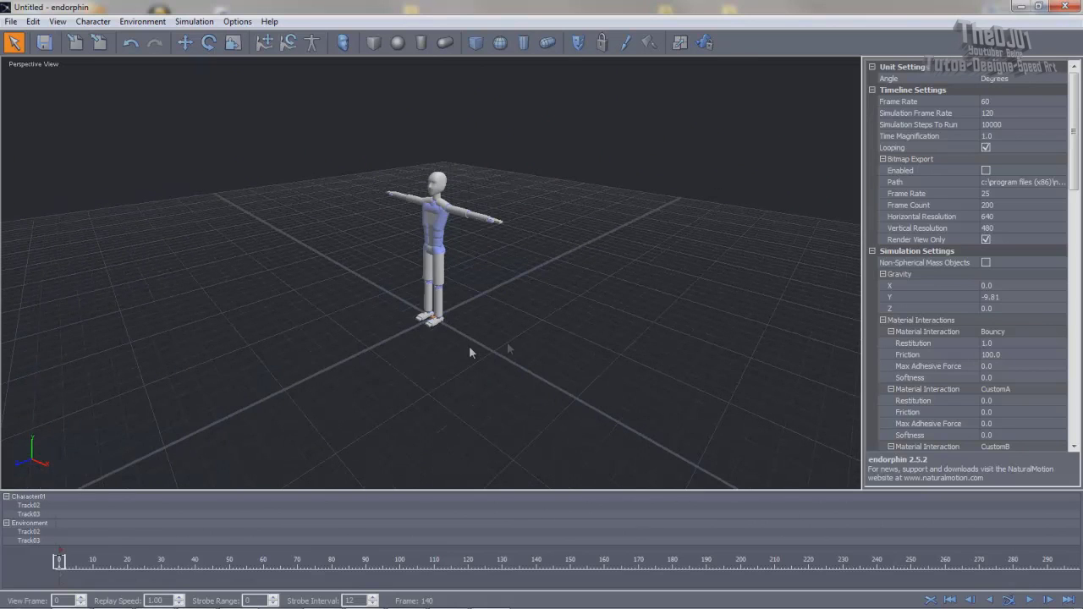
Step: Delete the default character and add the Audiomotion1 simulation character in its place
left_click_drag(598, 384, 361, 129)
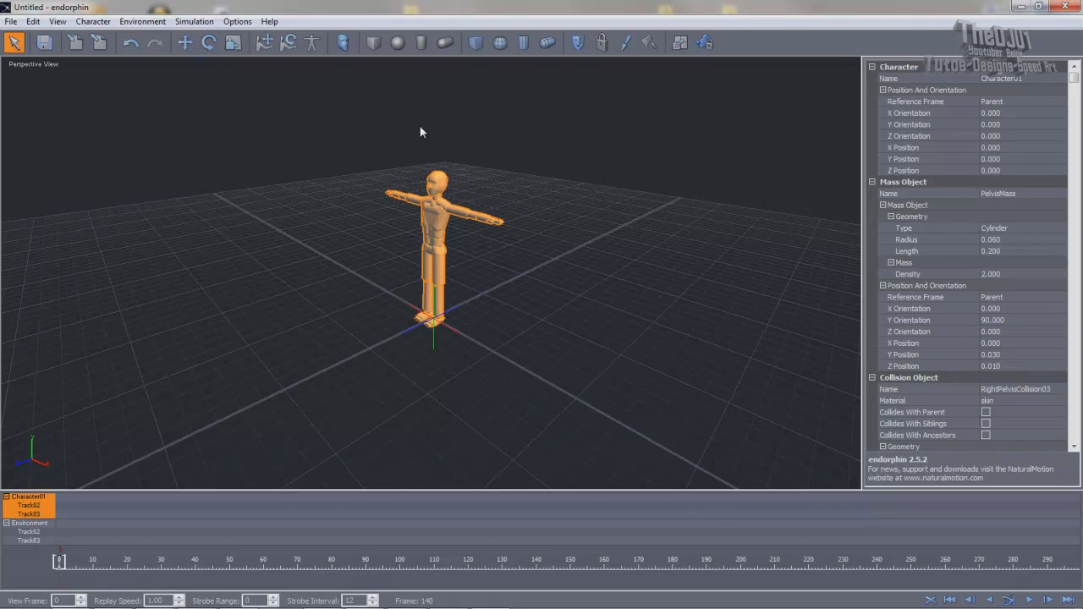
key("Delete")
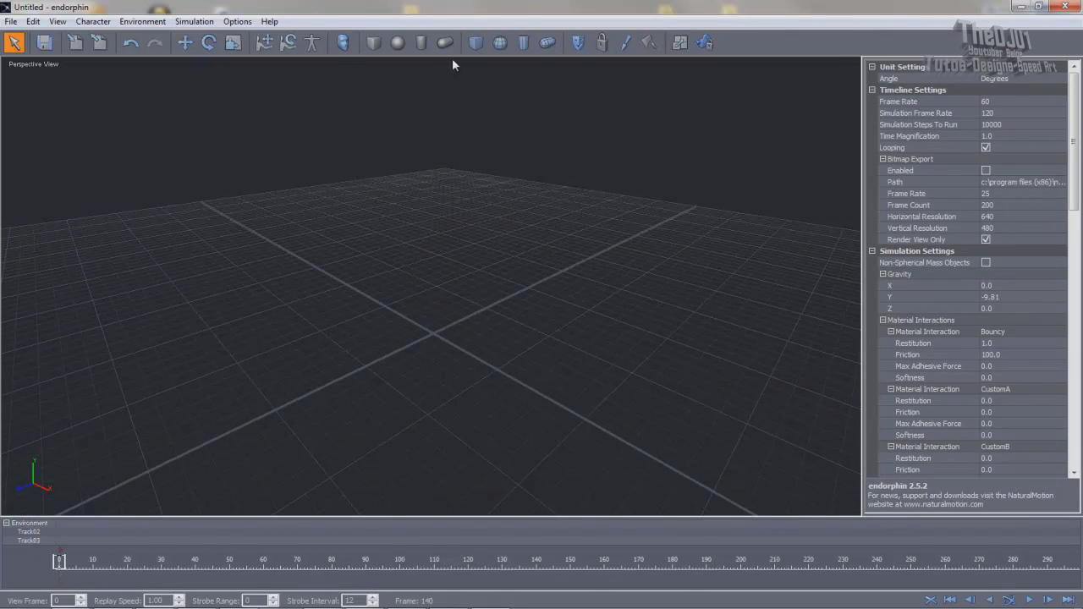
left_click(344, 46)
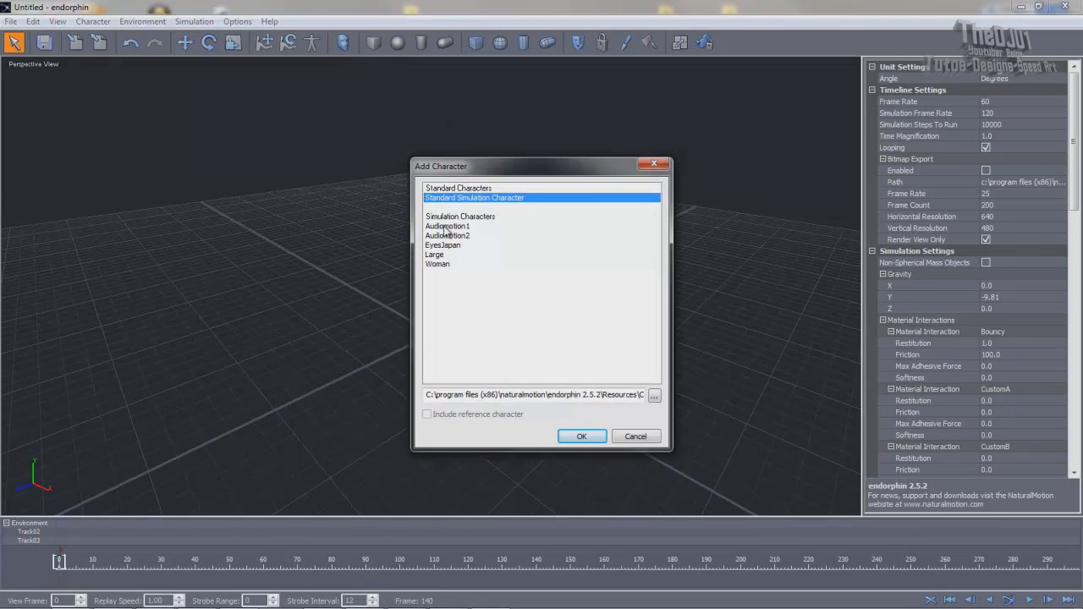
left_click(446, 225)
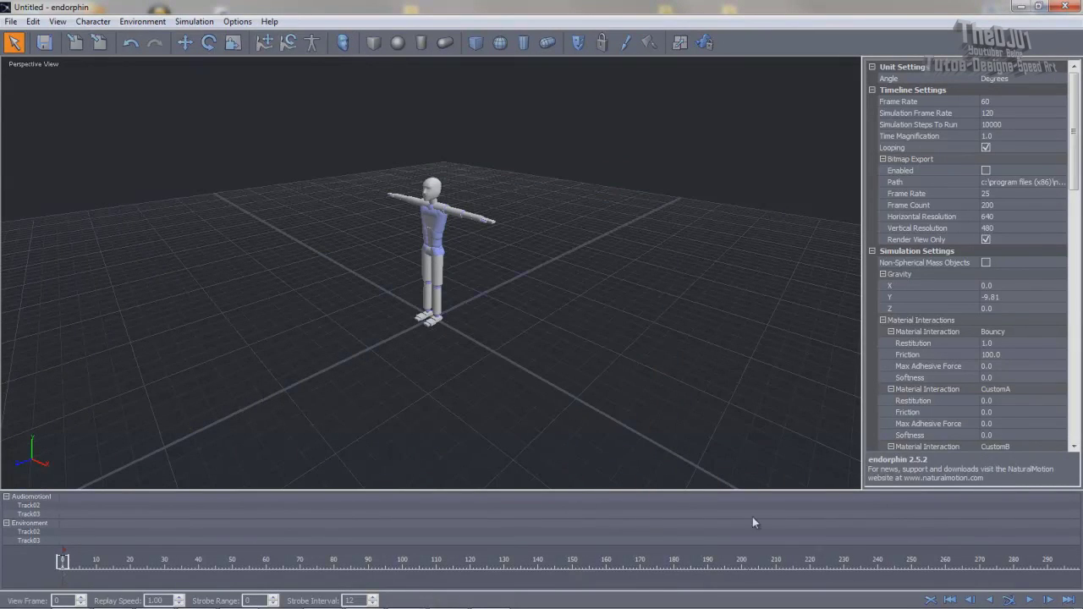
Step: Simulate the Audiomotion1 character without any events, stop the simulation and return to frame 0
left_click(1007, 599)
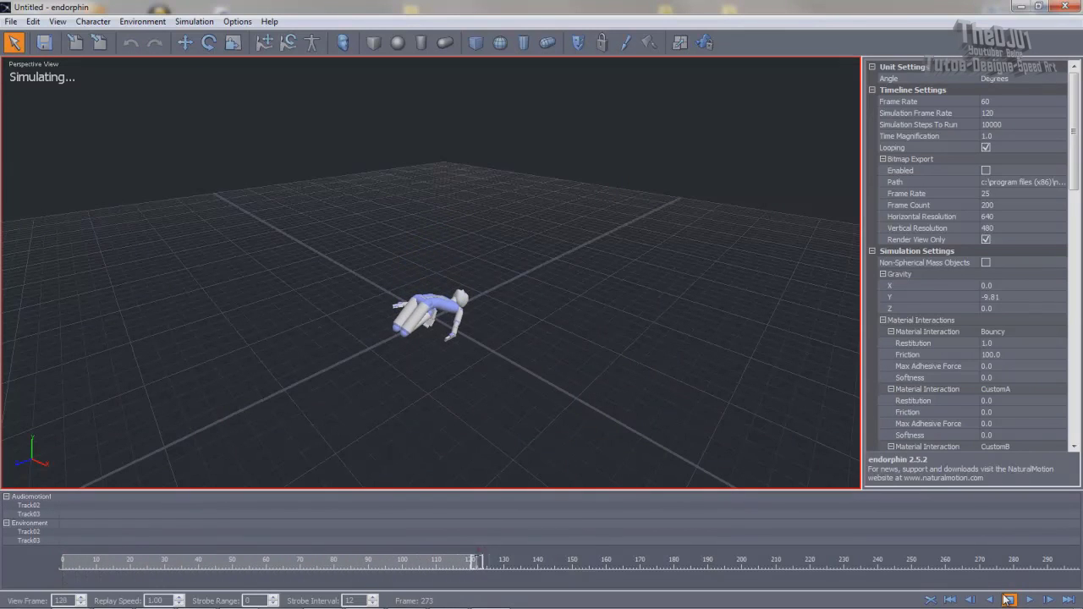
left_click(1007, 600)
left_click(949, 600)
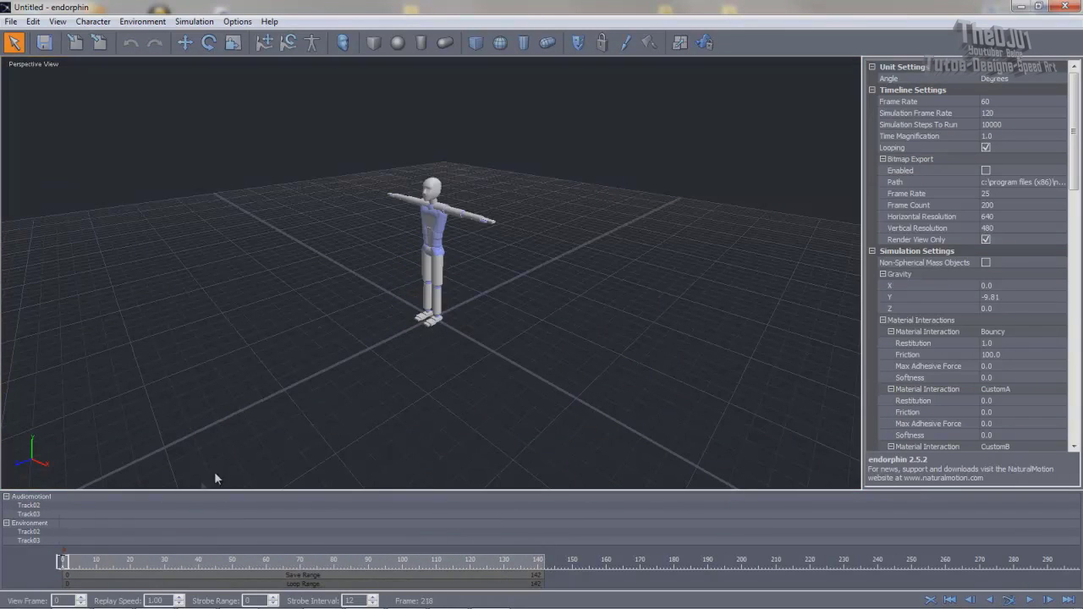
Step: Create an animation event for Audiomotion1 and choose Run.fbx from the FBX animation folder as the file to import
right_click(58, 499)
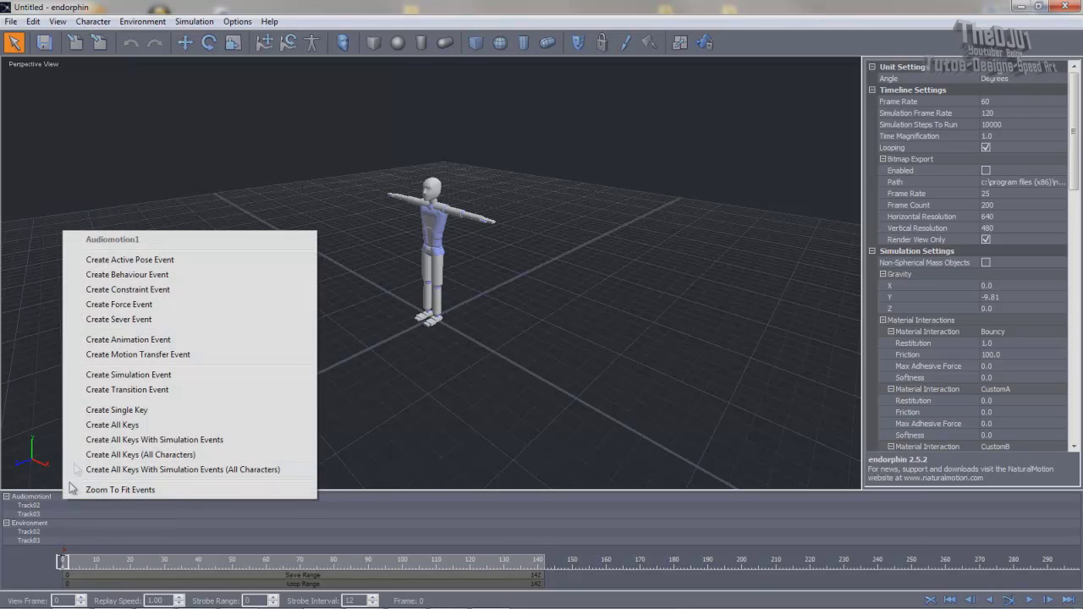
left_click(113, 342)
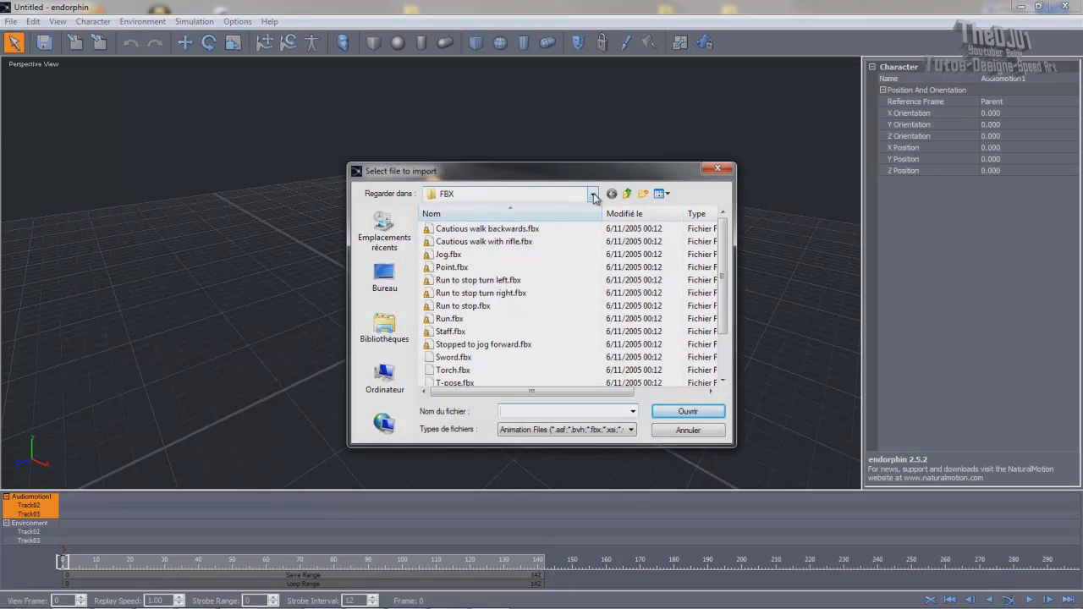
left_click(457, 267)
scroll(508, 271, "down", 1)
scroll(508, 271, "up", 1)
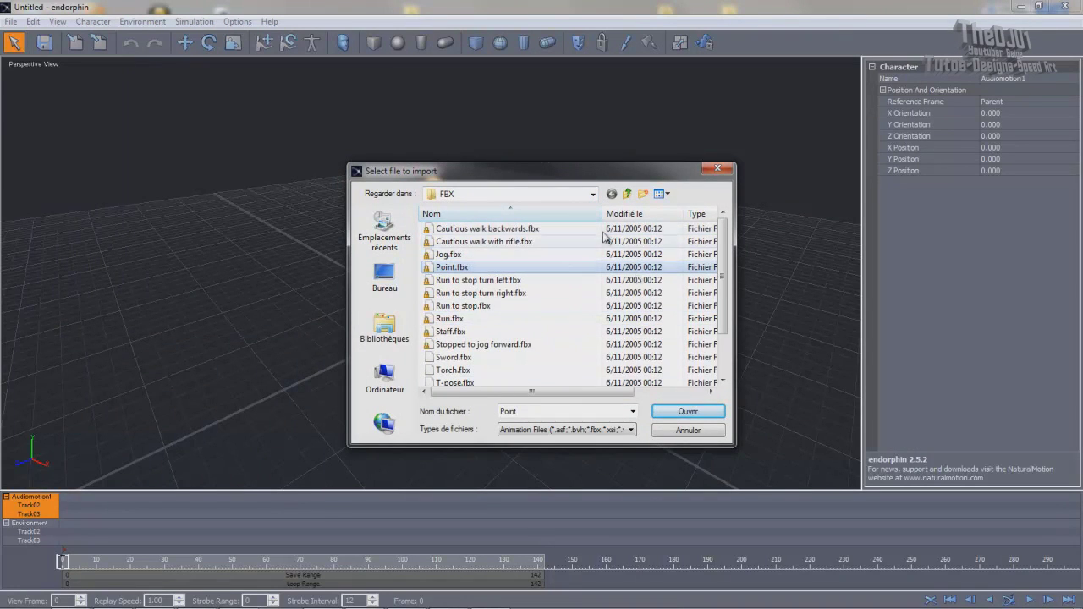
left_click(595, 194)
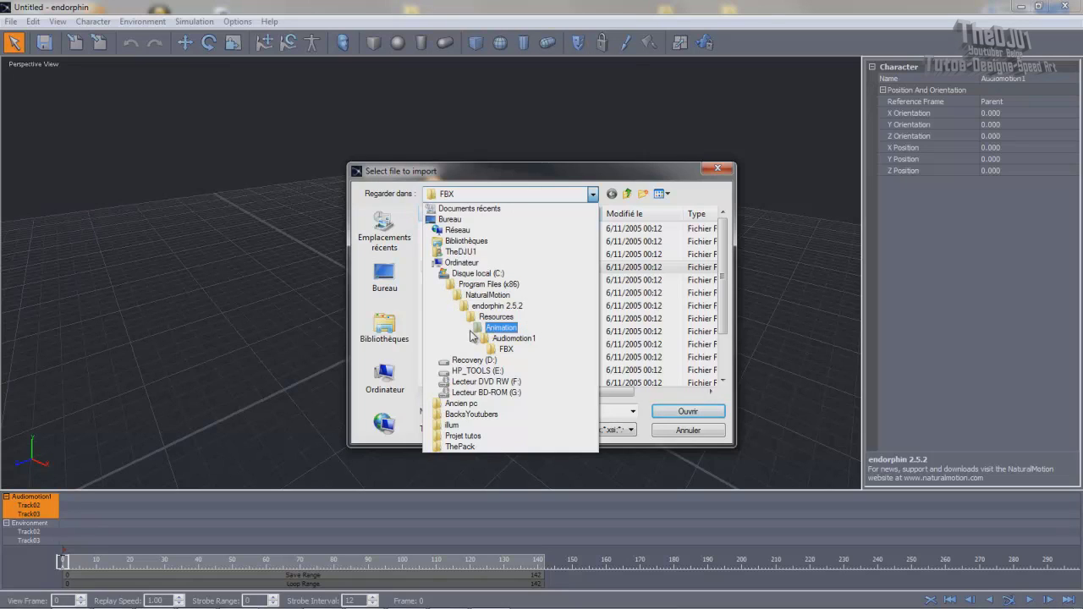
left_click(554, 349)
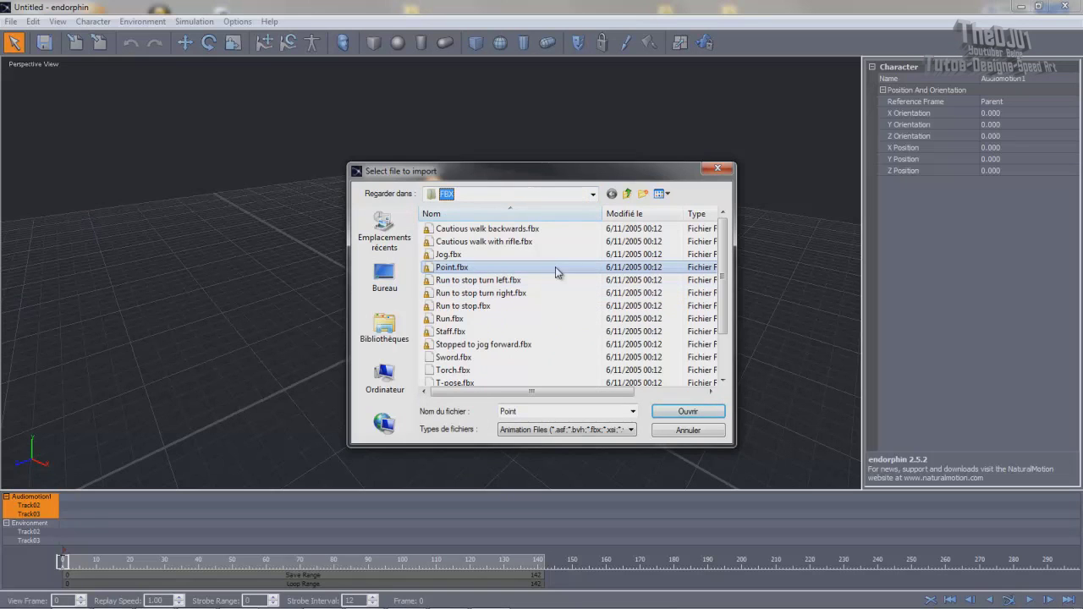
double_click(482, 318)
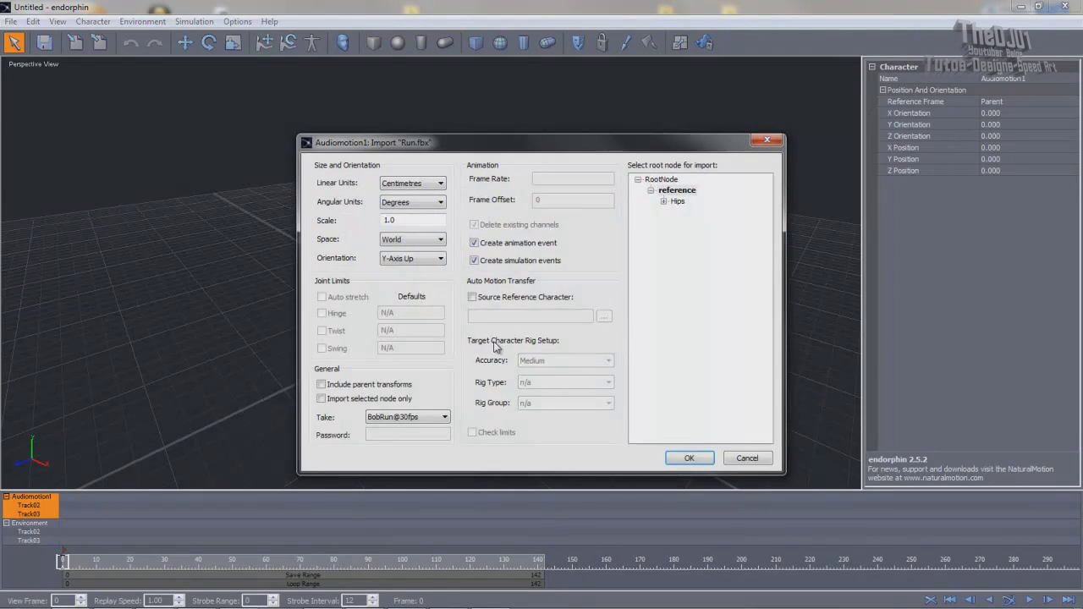
Step: Import Run.fbx with only the selected node and Audiomotion1 as the source reference character for auto motion transfer
left_click_drag(601, 144, 696, 127)
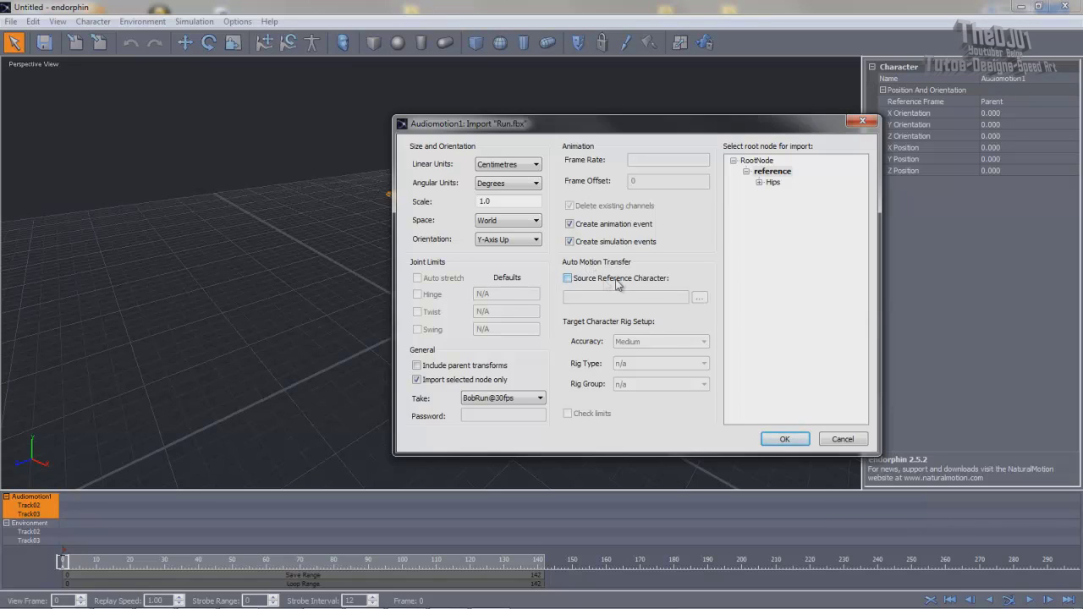
left_click(568, 279)
left_click(699, 297)
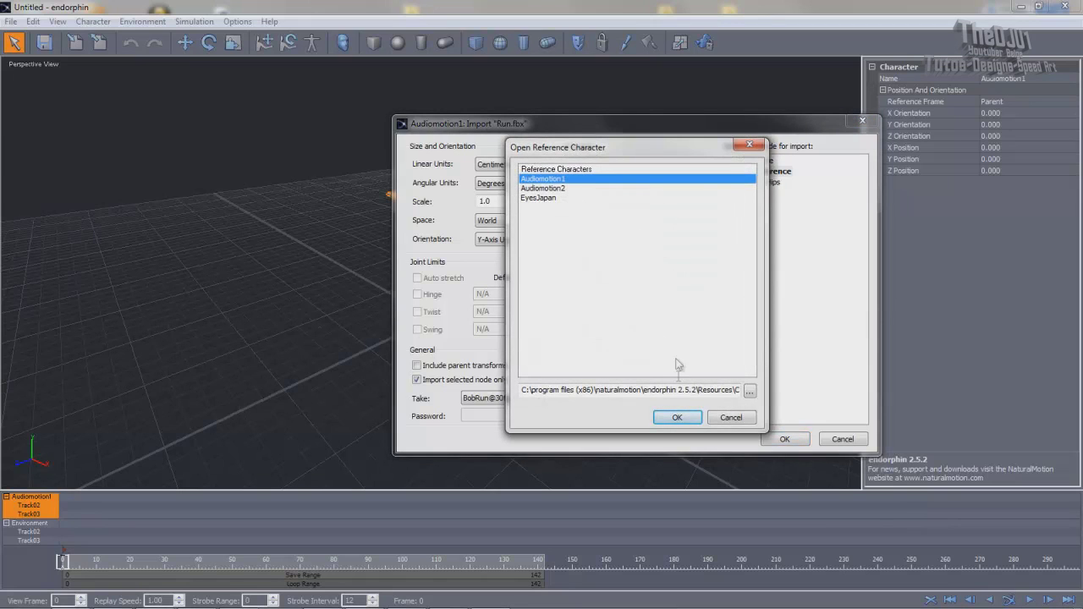
left_click(684, 416)
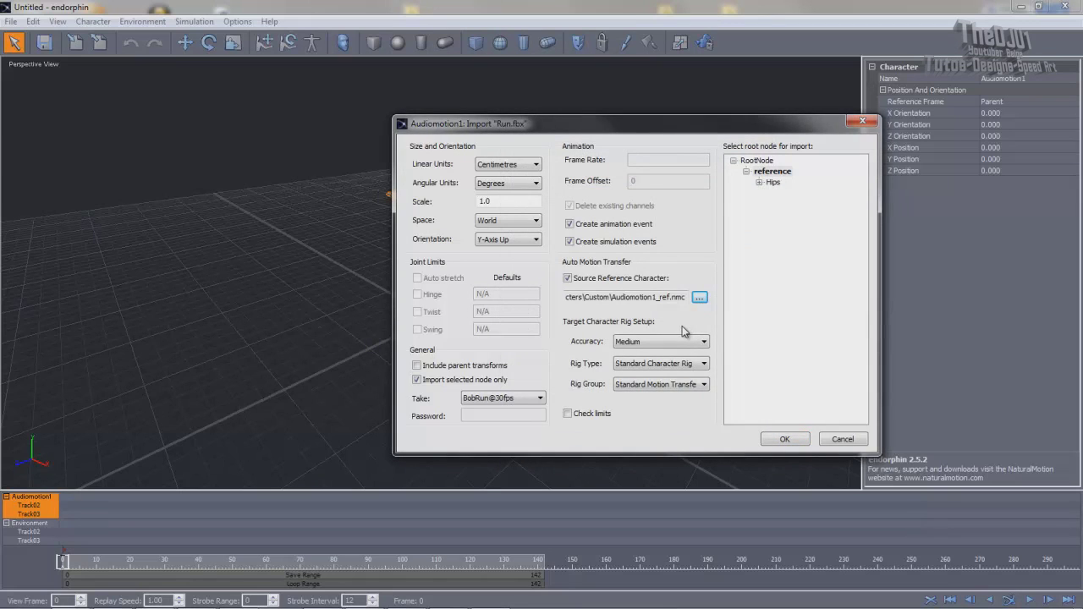
left_click(783, 440)
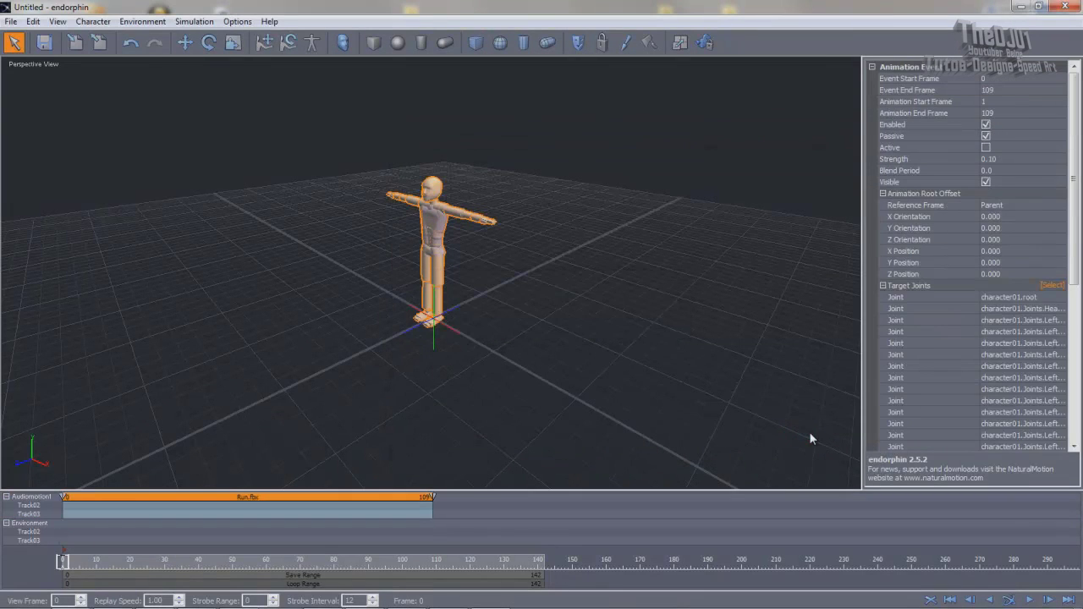
Step: Simulate the imported run past the end of its animation event, stop the simulation and return to frame 0
left_click(1008, 600)
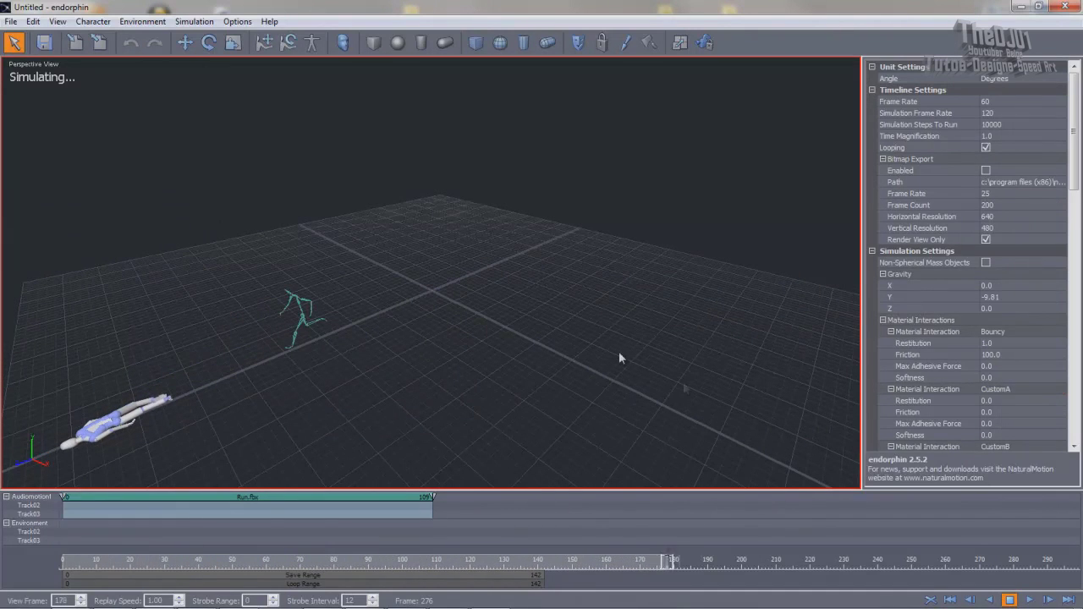
left_click(1008, 601)
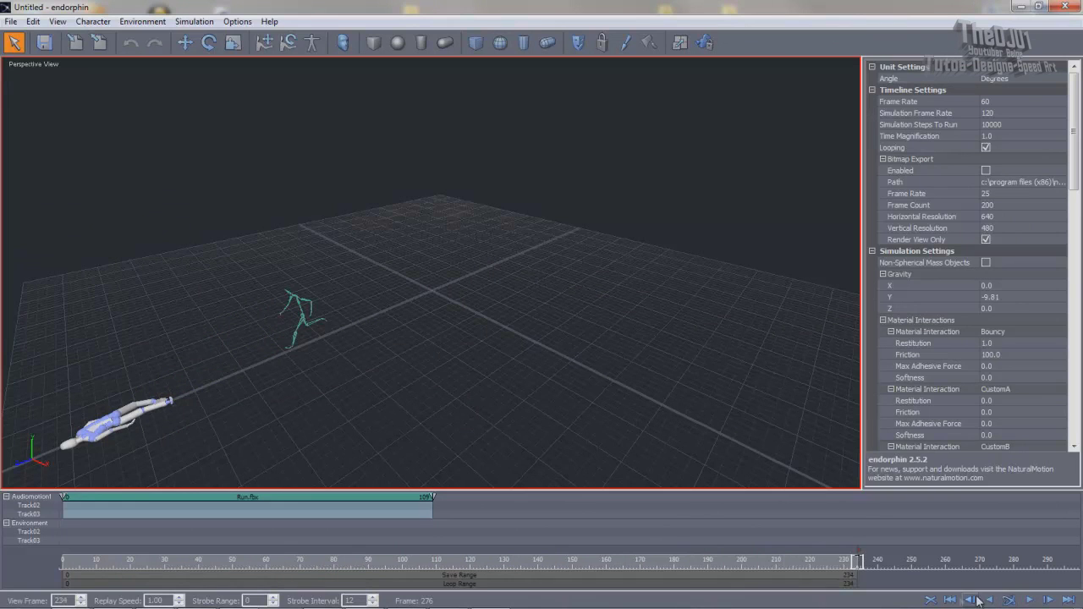
left_click(955, 600)
Step: Add a cuboid collision object at the character's position and raise it to a Y position of about 0.9
left_click_drag(449, 280, 524, 221, "alt")
right_click_drag(524, 221, 590, 259, "alt")
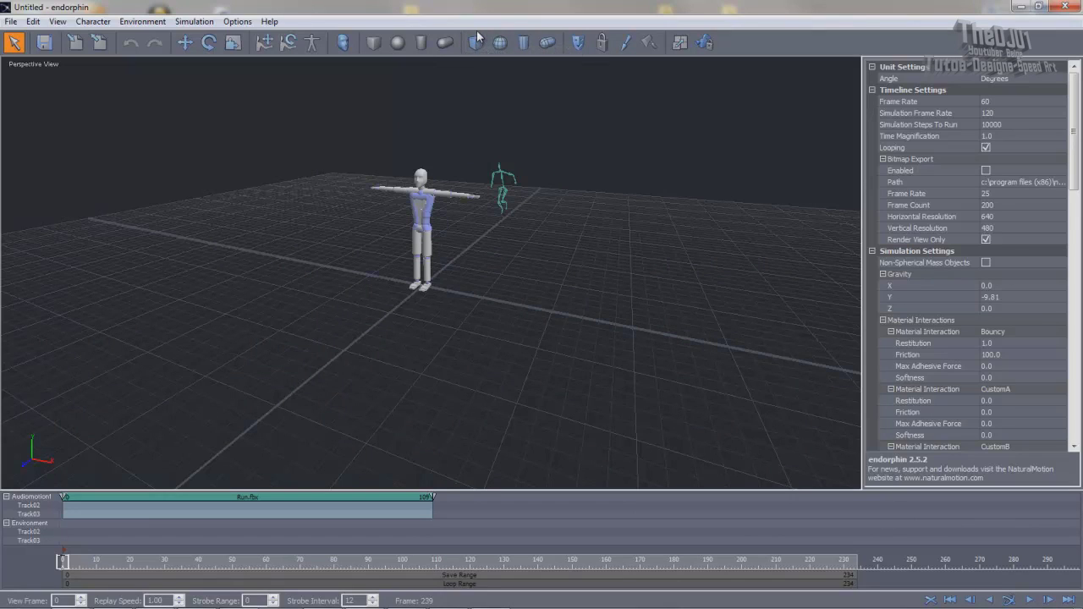
left_click(475, 43)
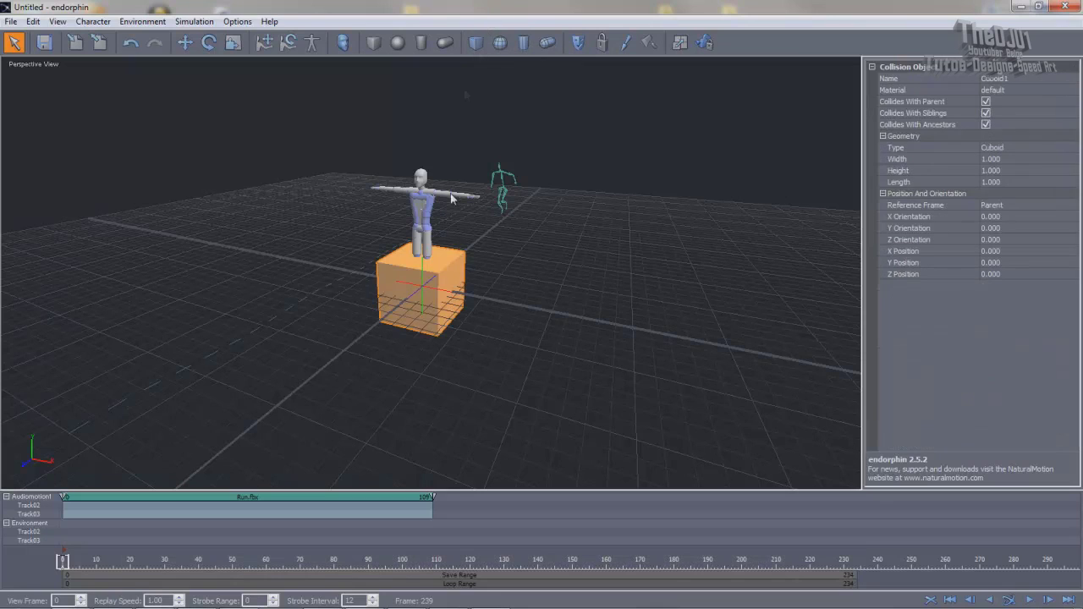
left_click(185, 42)
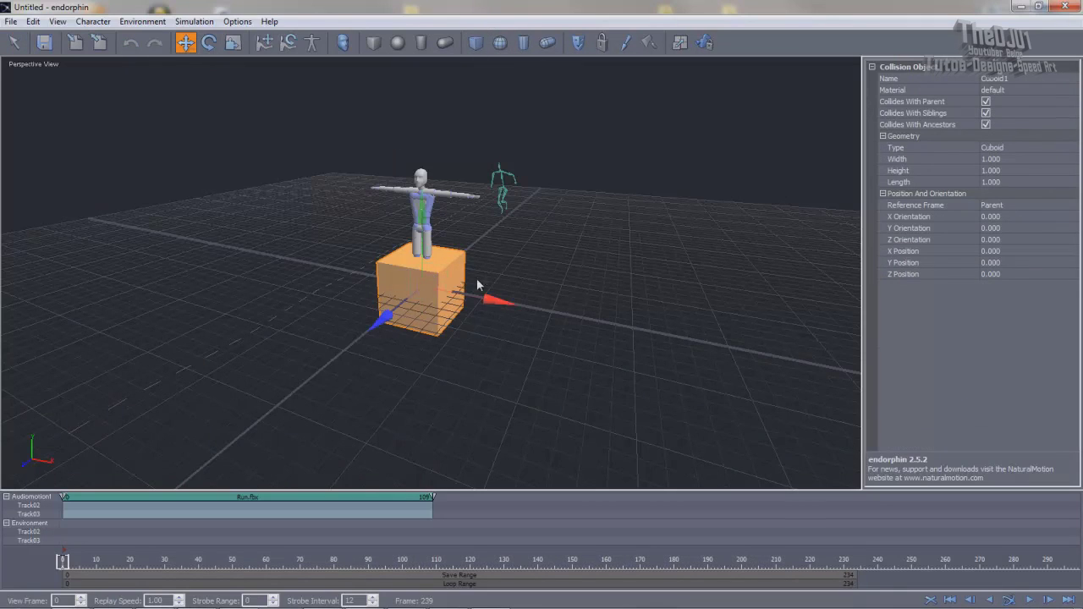
left_click_drag(423, 254, 422, 197)
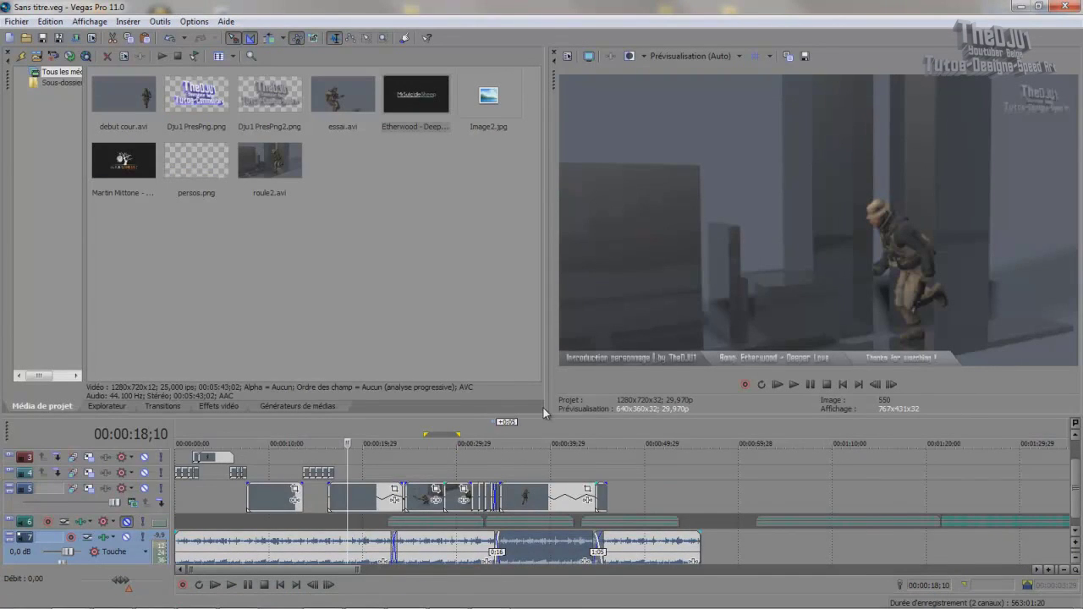
Step: Switch to Vegas Pro and play the soldier's run from 00:00:18;10 to 00:00:24;22 as a reference for the scene
key("space")
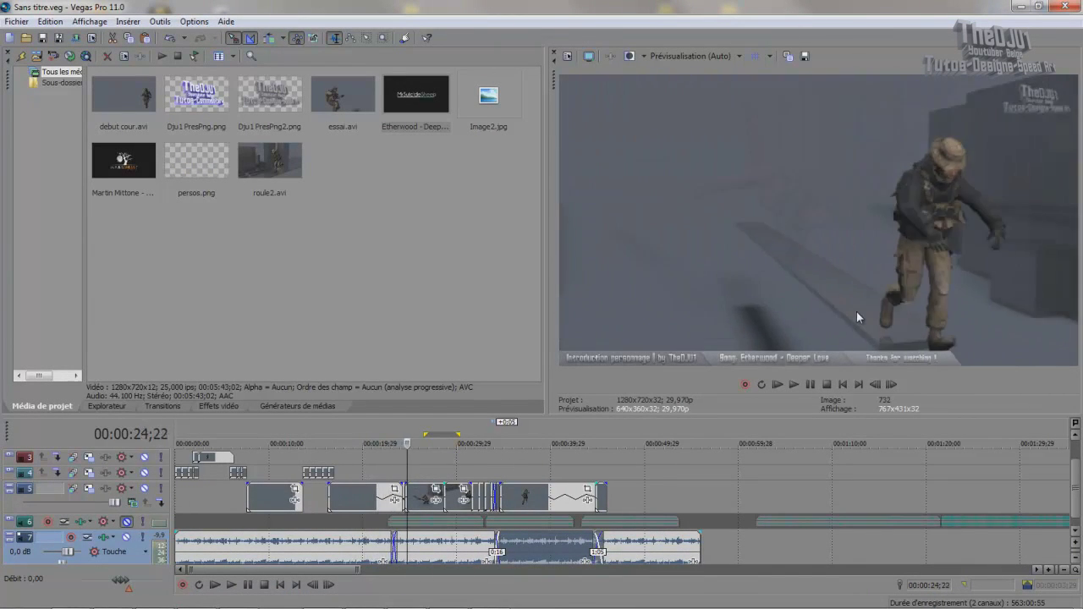
key("j")
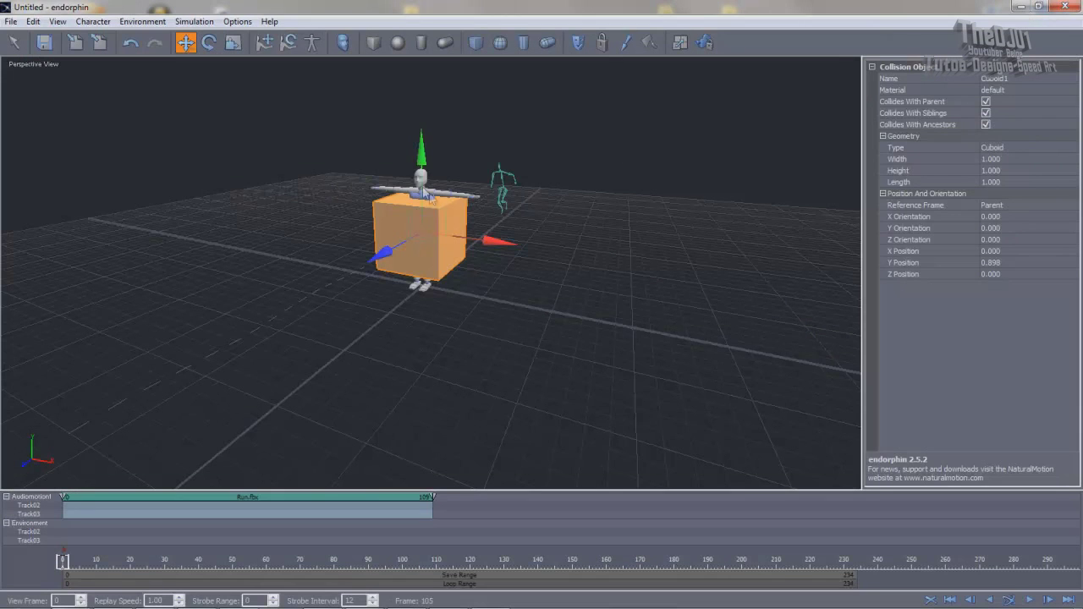
Step: In endorphin, raise the cuboid to a Y position of about 1.97 and scale it to about 0.10 high and 3.74 long
left_click_drag(430, 196, 433, 81)
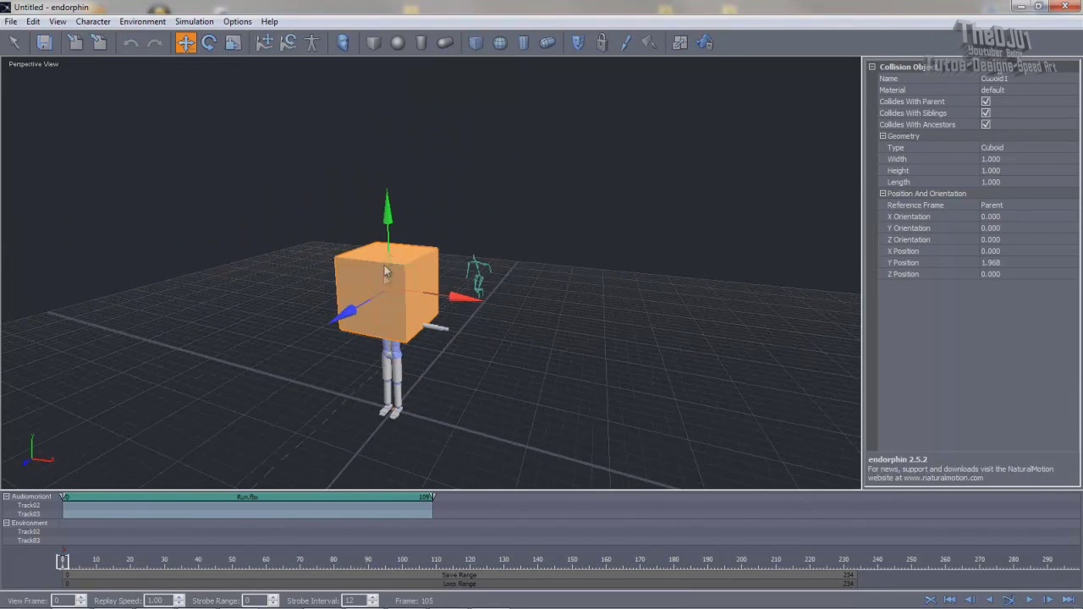
left_click(385, 266)
left_click(235, 43)
left_click_drag(390, 218, 258, 472)
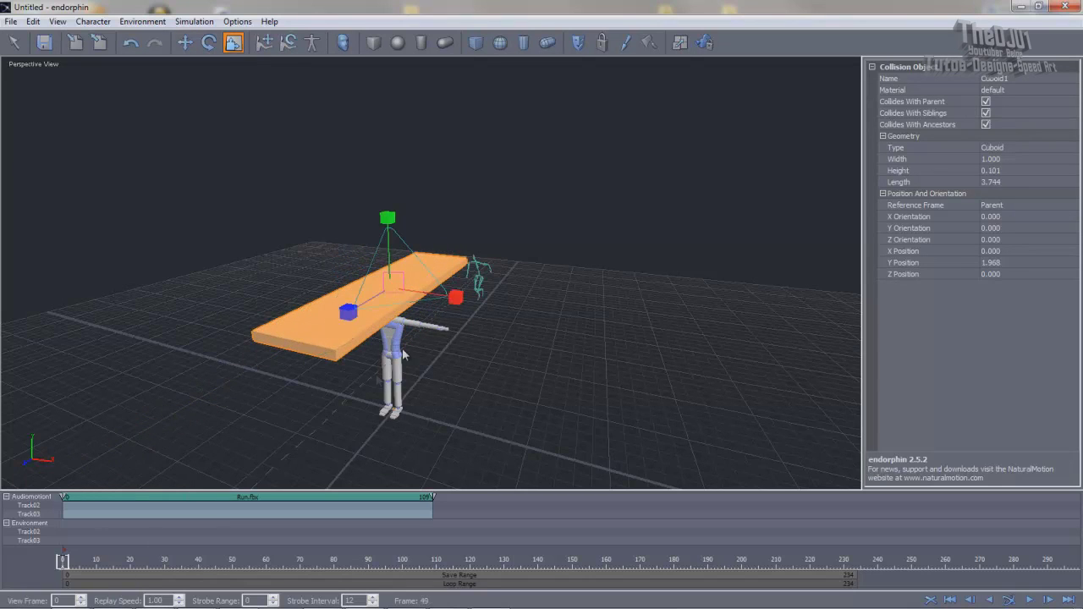
Step: Narrow the overhead slab to a width of about 0.73 and lengthen it to about 5.03
middle_click_drag(419, 348, 487, 330)
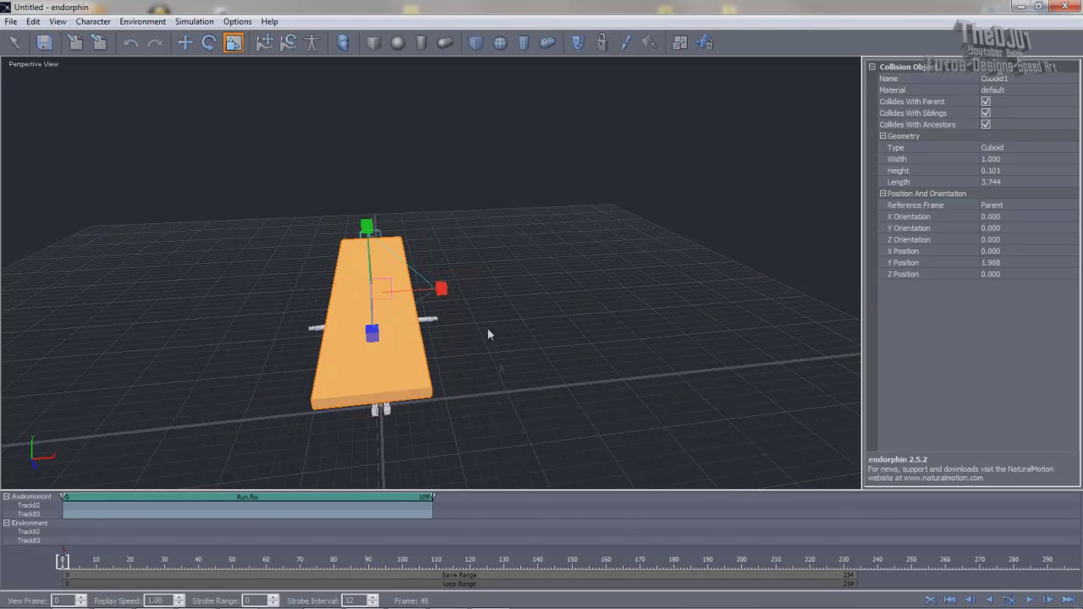
left_click_drag(440, 290, 420, 294)
mouse_move(362, 342)
left_mouse_down()
mouse_move(364, 449)
mouse_move(381, 335)
mouse_move(383, 349)
left_mouse_up()
middle_click_drag(383, 349, 274, 304)
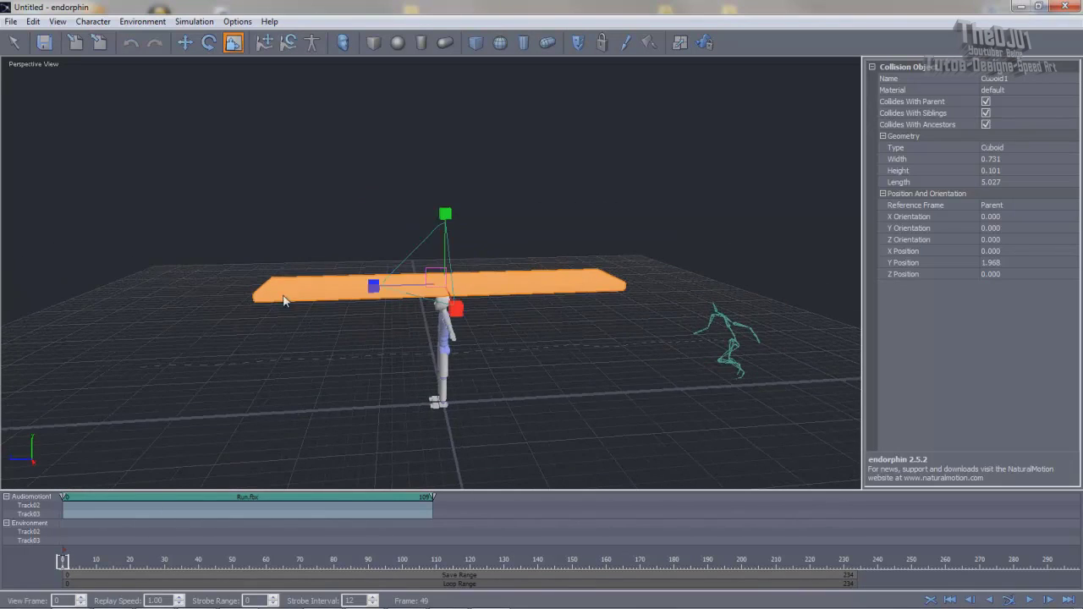
Step: Lengthen the overhead slab to about 8.80 and thin it to a height of about 0.07
left_click_drag(375, 286, 317, 291)
left_click(186, 43)
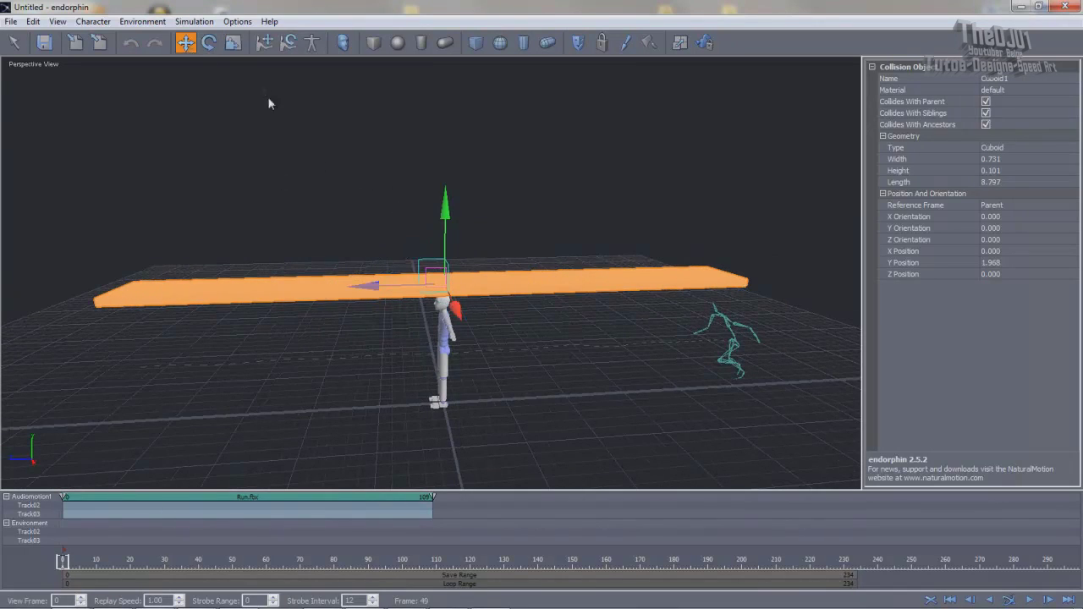
left_click(234, 42)
left_click_drag(443, 216, 446, 235)
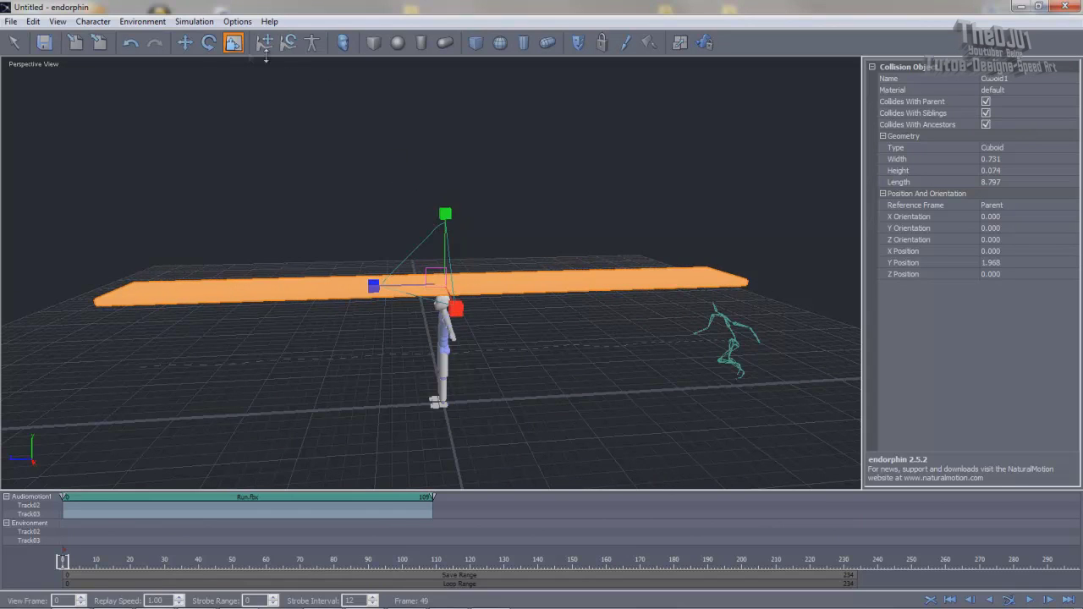
Step: Shift the slab to a Z position of about -1.00 and simulate the scene up to frame 32
left_click(185, 42)
left_click_drag(377, 287, 445, 285)
left_click_drag(572, 260, 733, 242, "alt")
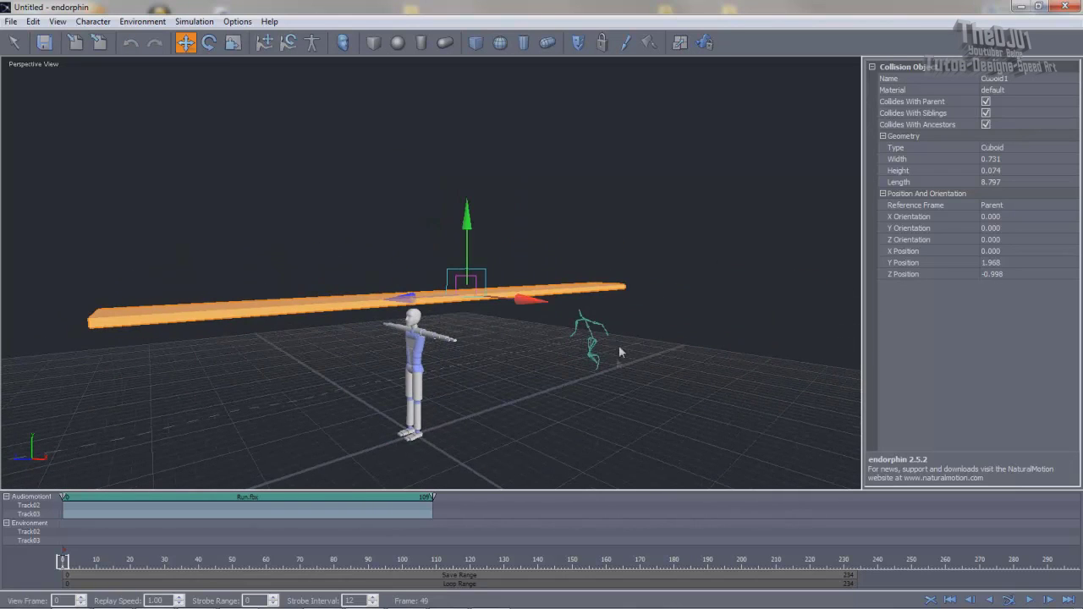
left_click(1009, 599)
left_click(1008, 599)
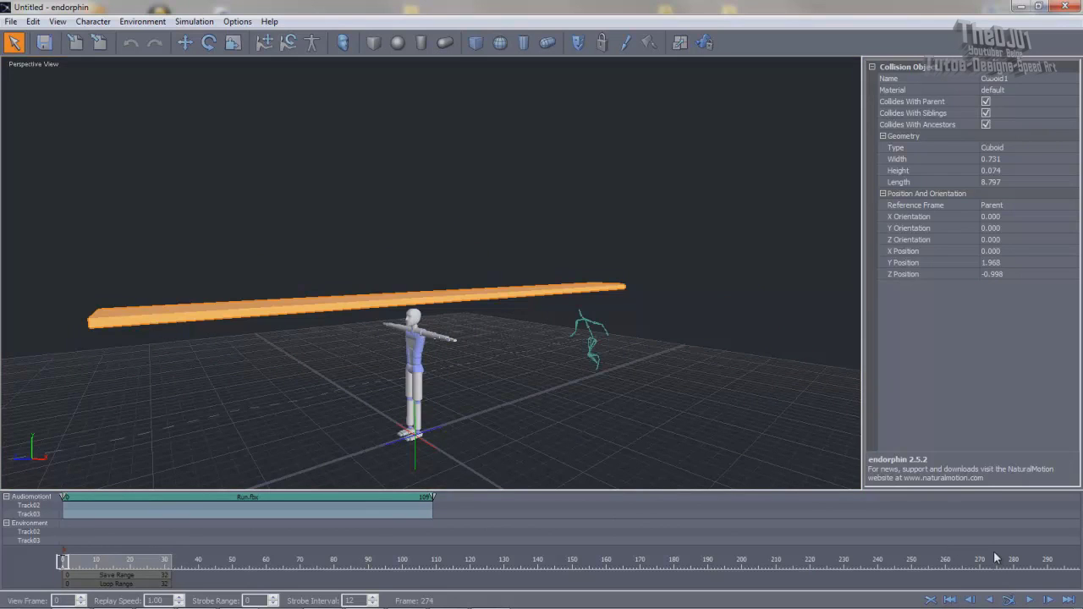
Step: Raise the Run.fbx animation above the slab to a Y position of about 1.94
left_click(203, 498)
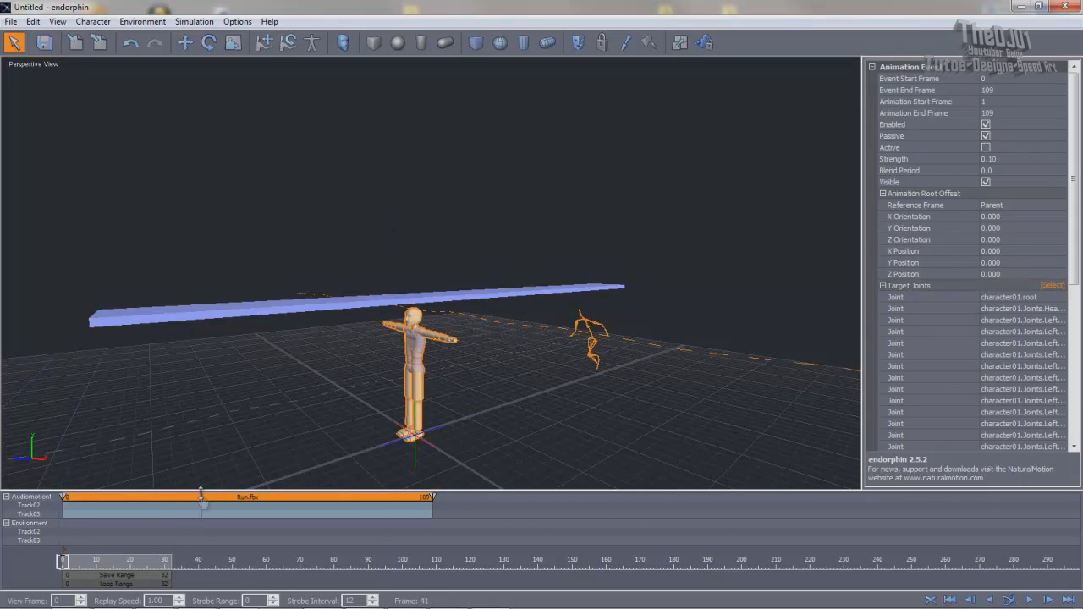
left_click(185, 43)
left_click(419, 377)
left_click(417, 364)
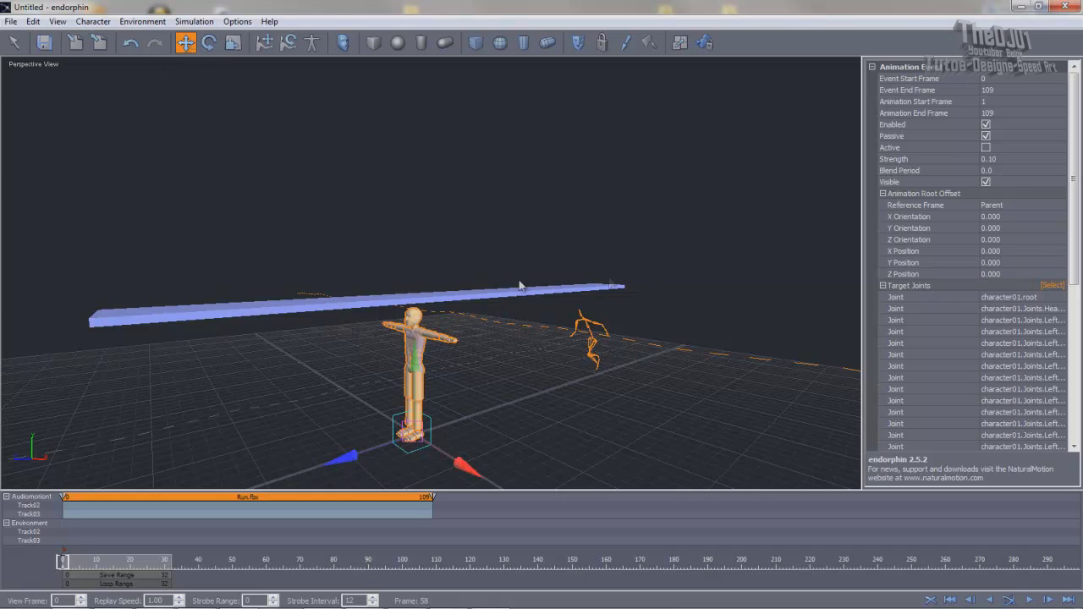
left_click_drag(417, 364, 439, 245)
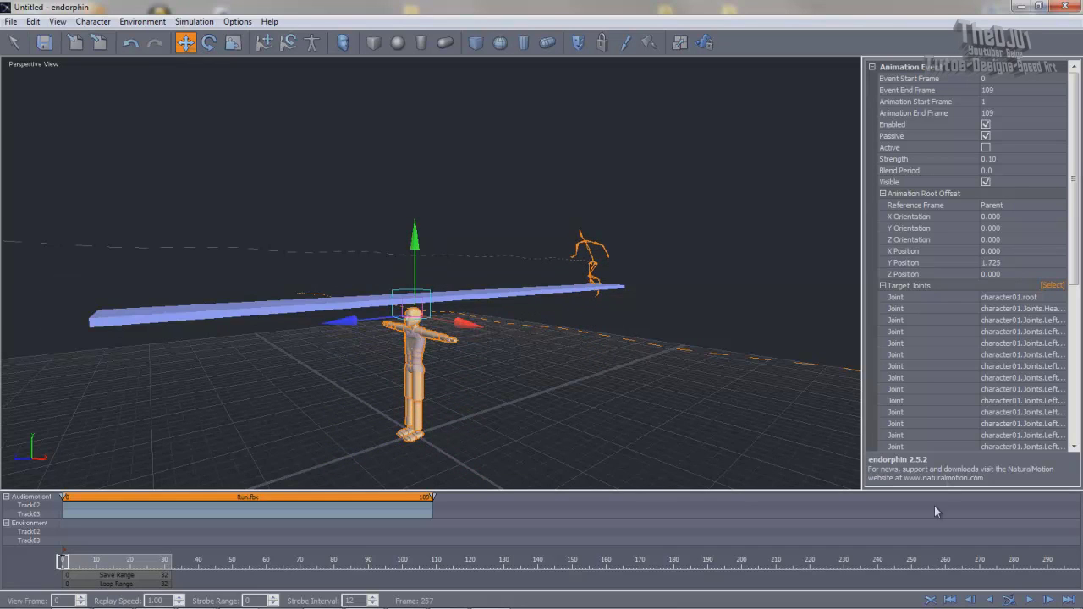
left_click(951, 600)
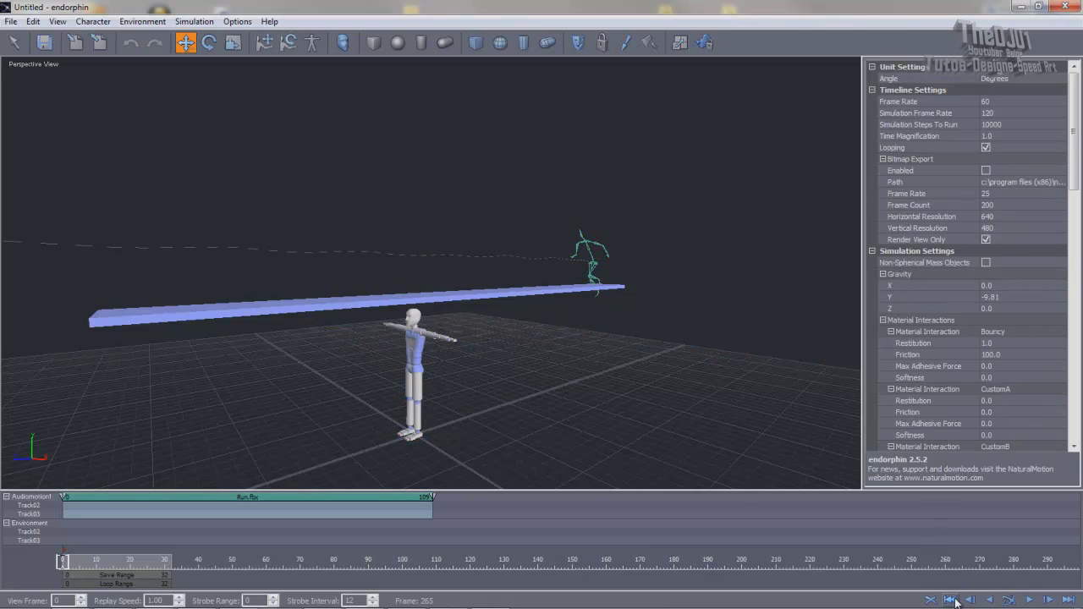
left_click(157, 503)
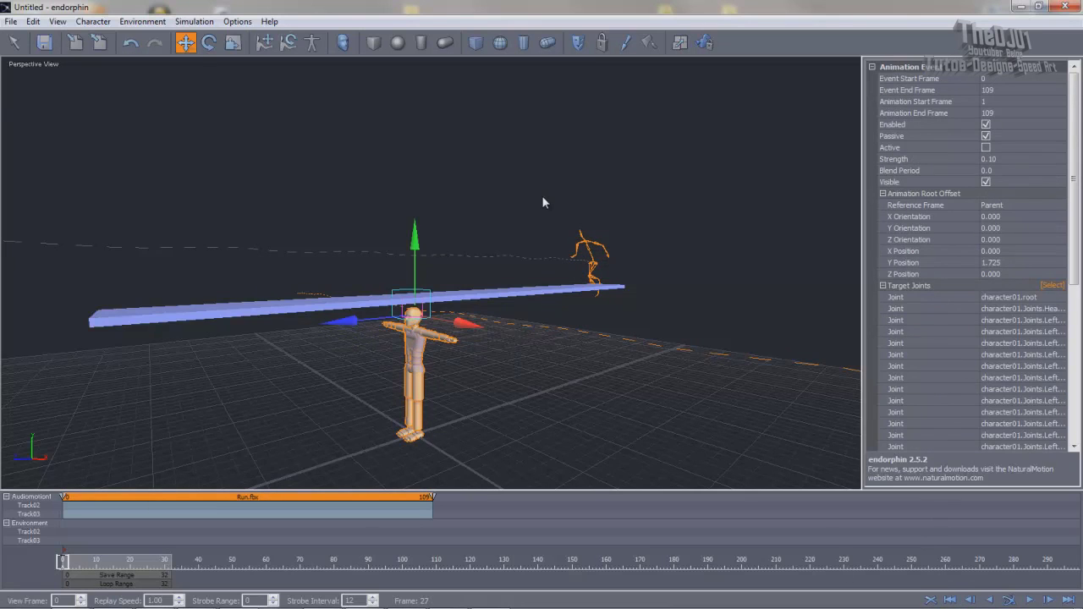
left_click(415, 242)
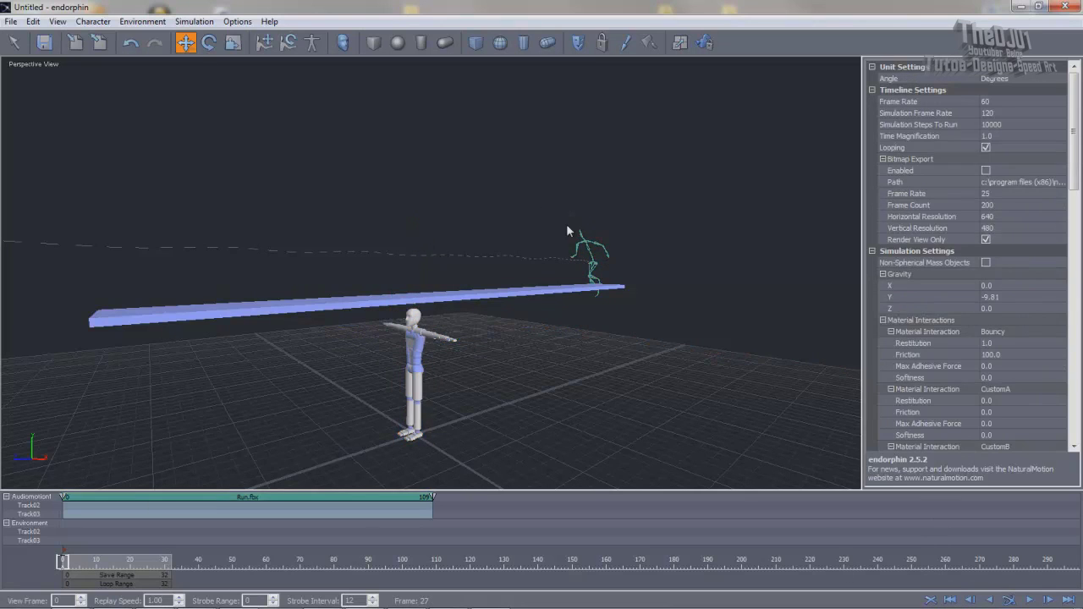
left_click(596, 264)
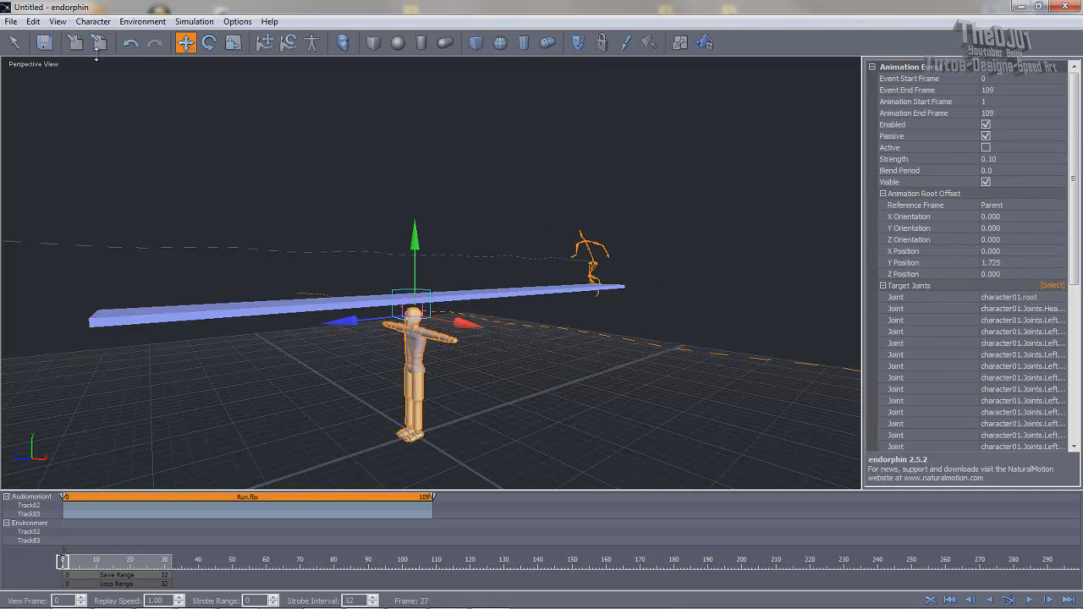
left_click_drag(416, 258, 445, 246)
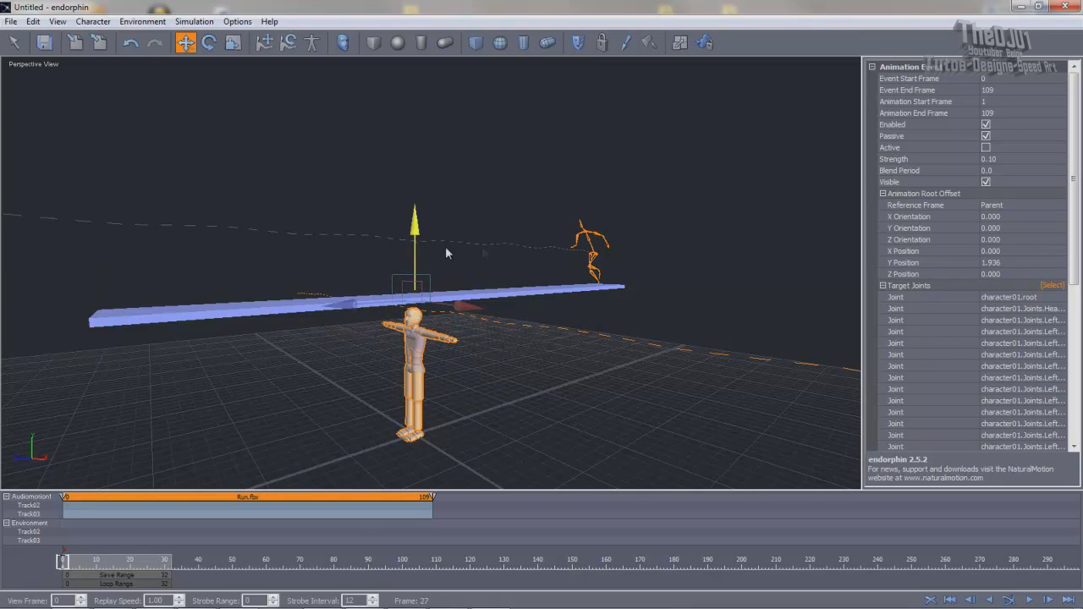
Step: Examine from close up how the feet of the run animation's skeleton meet the slab
scroll(593, 258, "up", 3)
scroll(646, 252, "up", 3)
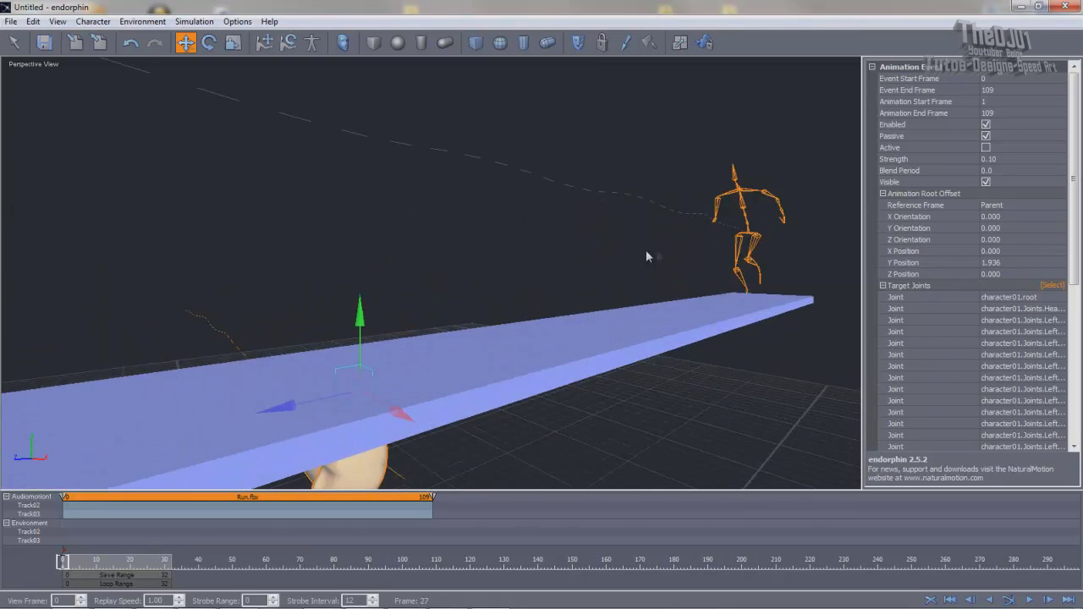
left_click_drag(714, 253, 375, 266)
left_click(700, 235)
left_click(554, 245)
left_click_drag(553, 244, 692, 258)
left_click_drag(627, 258, 536, 271)
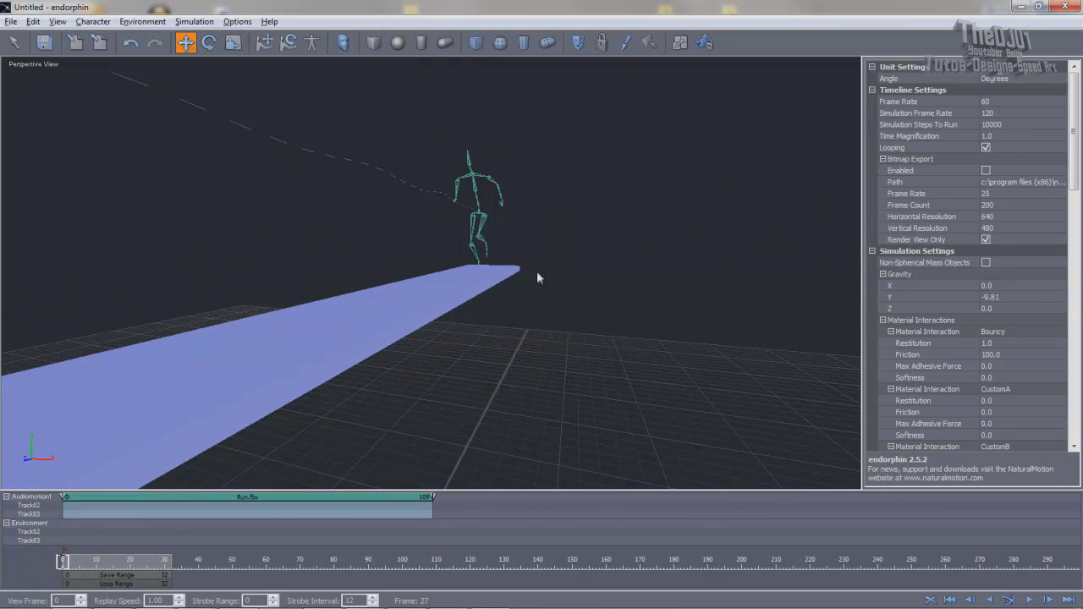
key("q")
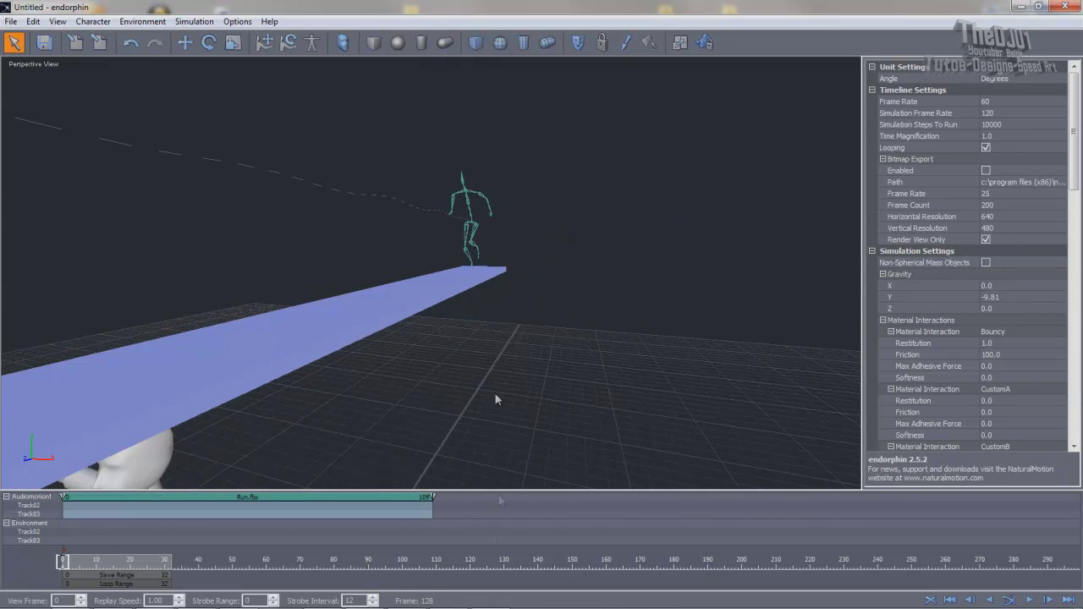
left_click(496, 270)
left_click_drag(496, 233, 654, 343, "alt")
Step: Raise the Run.fbx animation slightly to a Y position of about 2.04
left_click(417, 459)
left_click(365, 496)
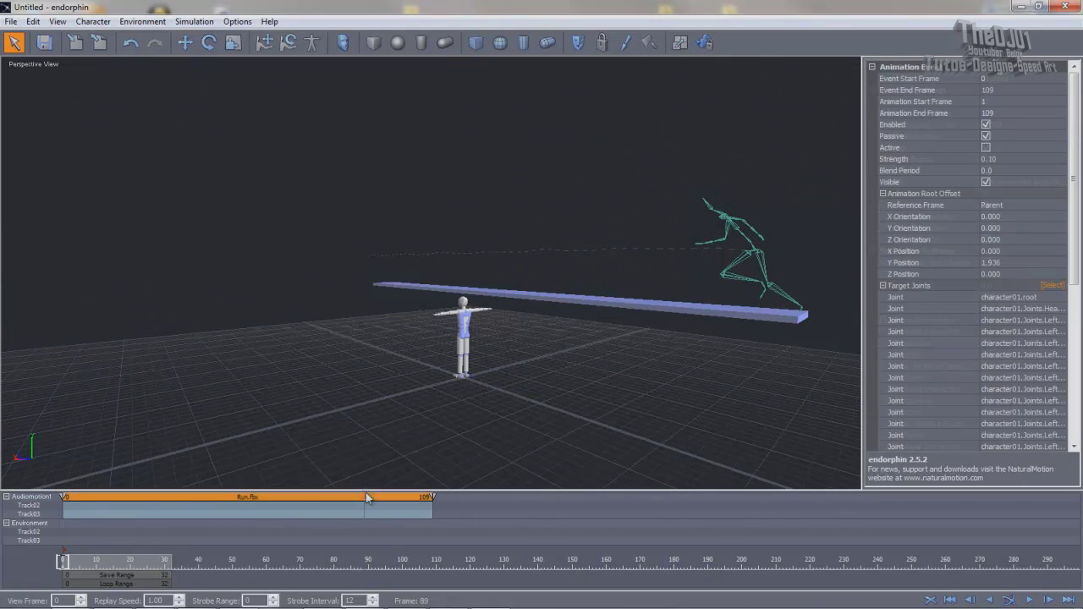
left_click(189, 43)
left_click_drag(464, 222, 464, 216)
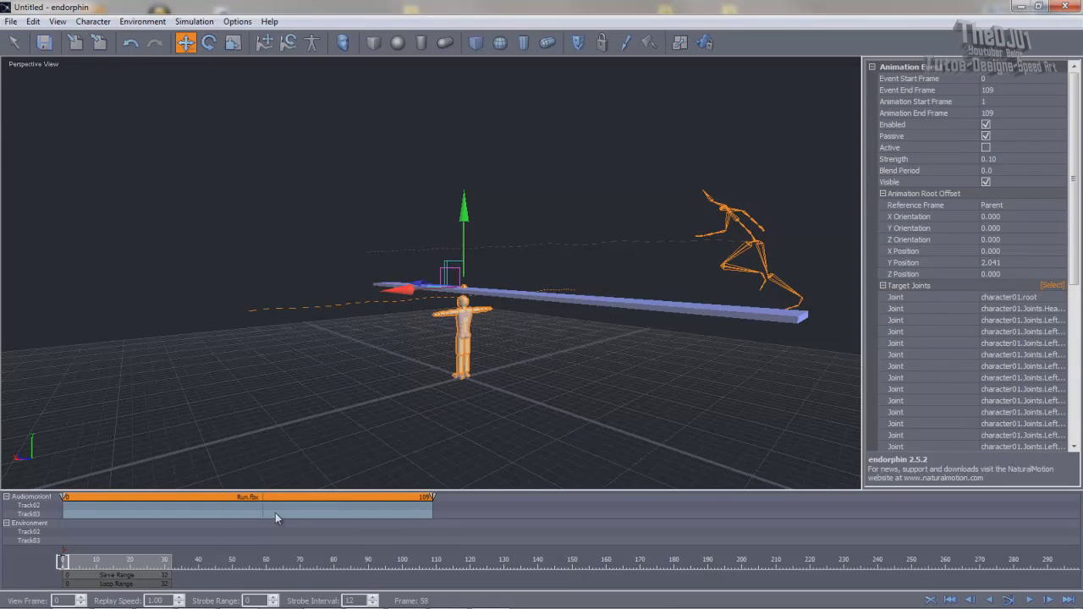
Step: Scrub the earlier simulation from frame 32 back to frame 2, dismiss the plug-in warning and return to frame 0
left_click(172, 562)
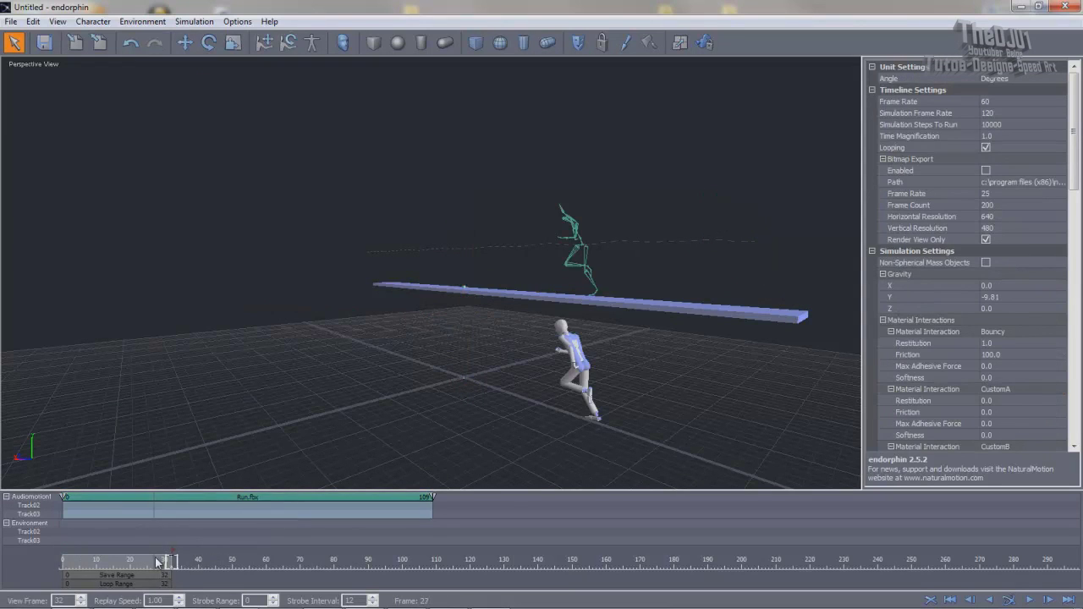
left_click_drag(172, 562, 69, 563)
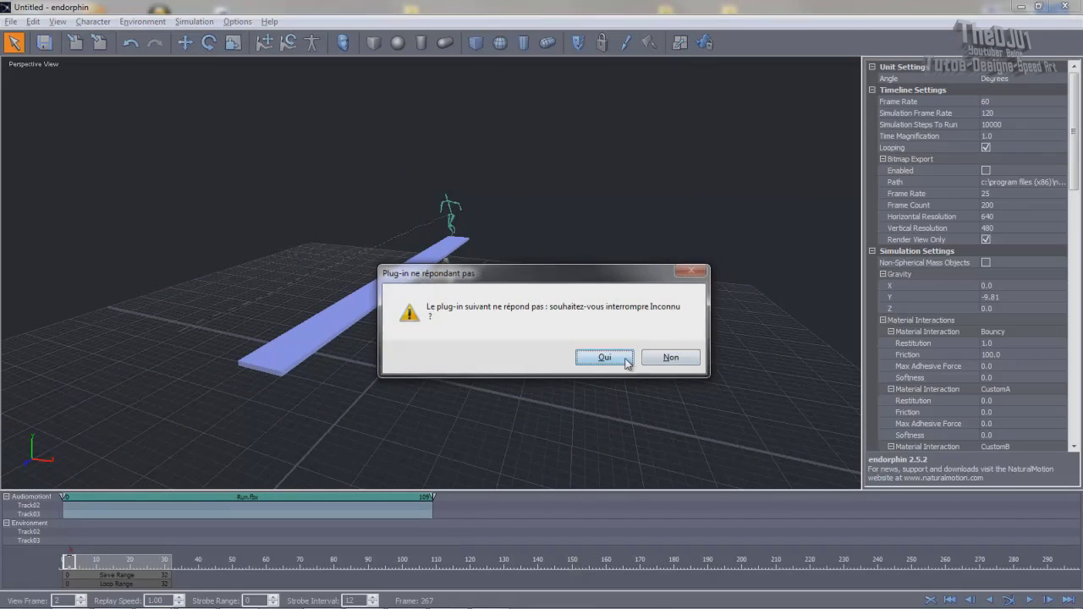
left_click(626, 359)
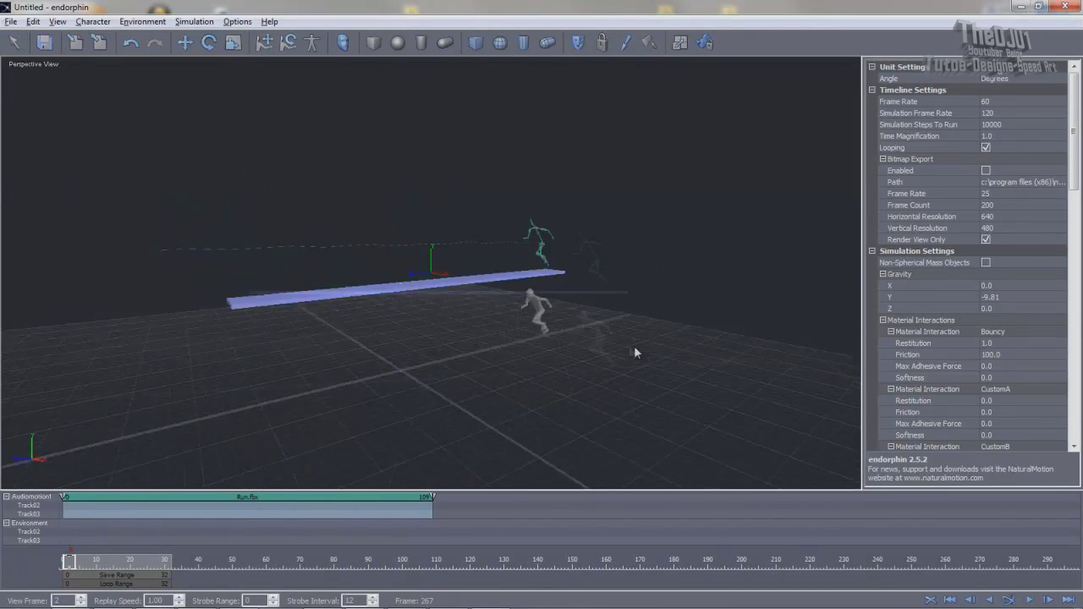
left_click(953, 599)
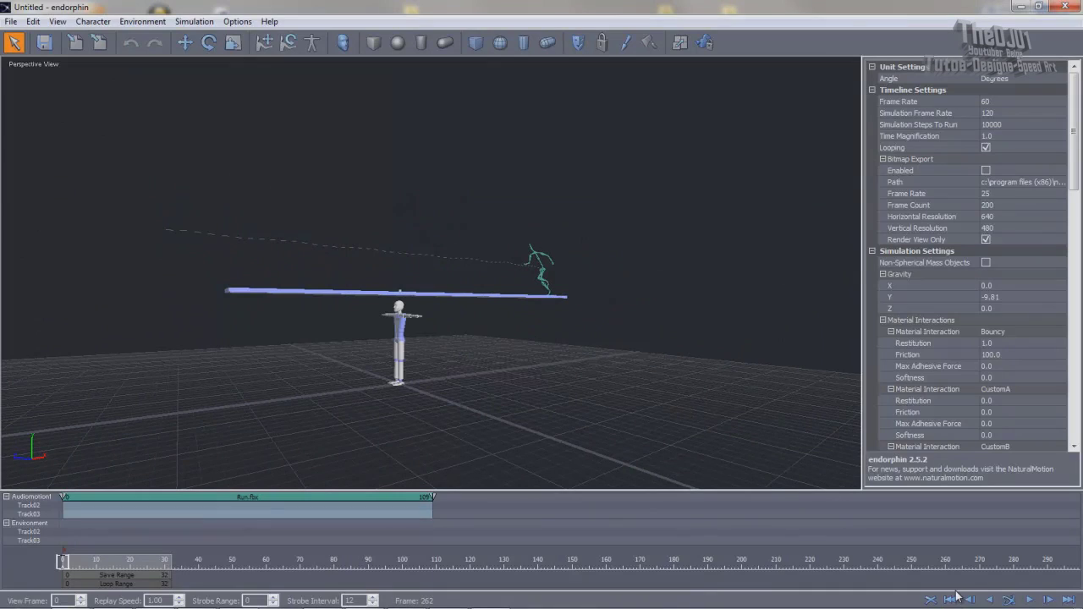
Step: Simulate the run over the slab up to frame 252 and return to frame 0
left_click(1011, 600)
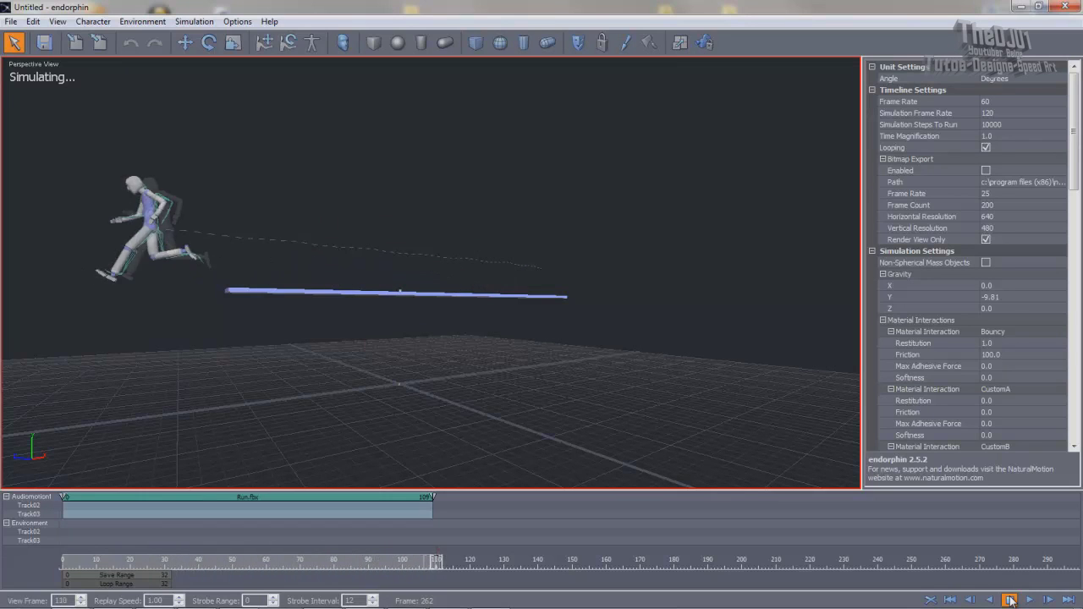
scroll(288, 380, "down", 3)
scroll(295, 319, "up", 2)
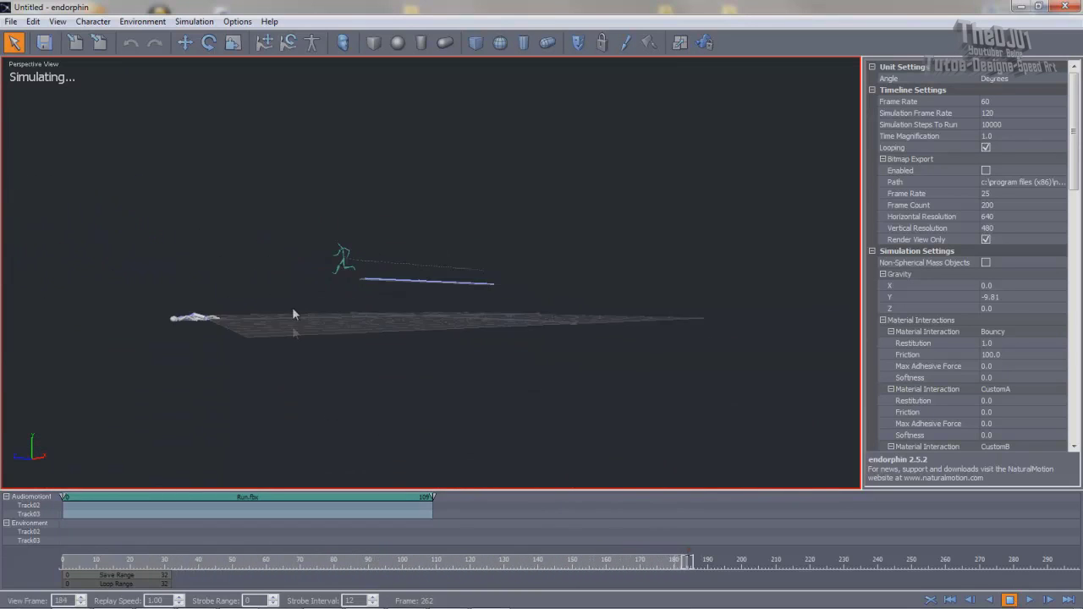
scroll(293, 315, "up", 2)
left_click(1009, 600)
left_click(358, 501)
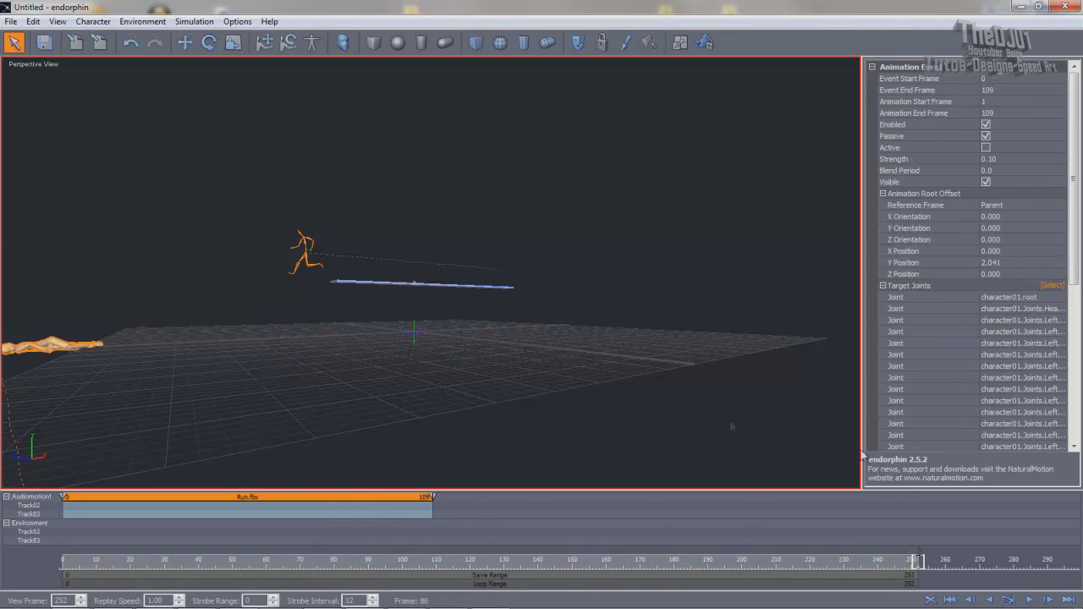
left_click(949, 599)
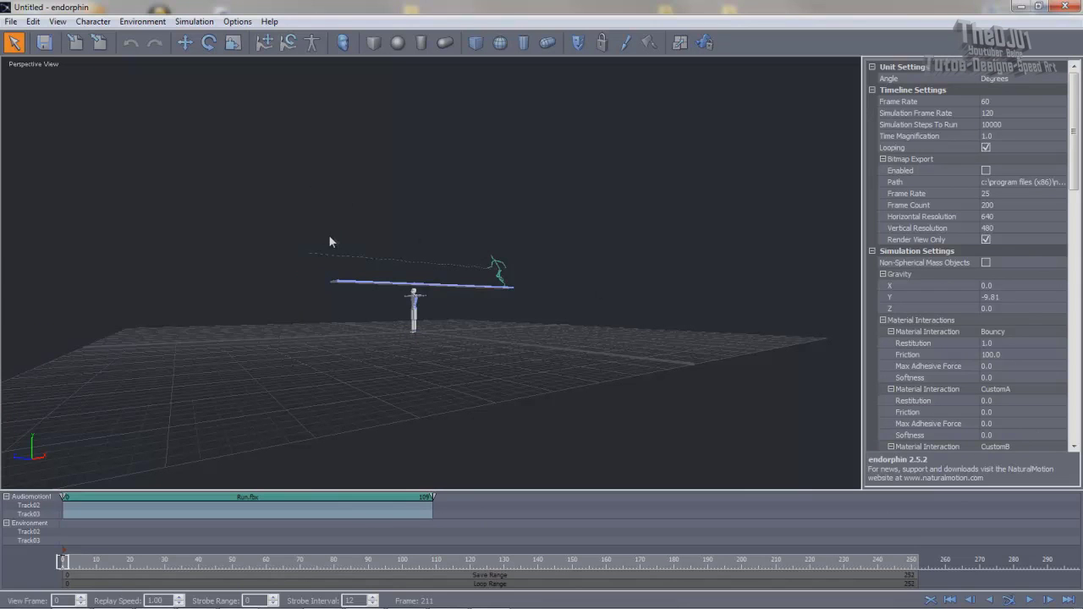
scroll(480, 270, "up", 5)
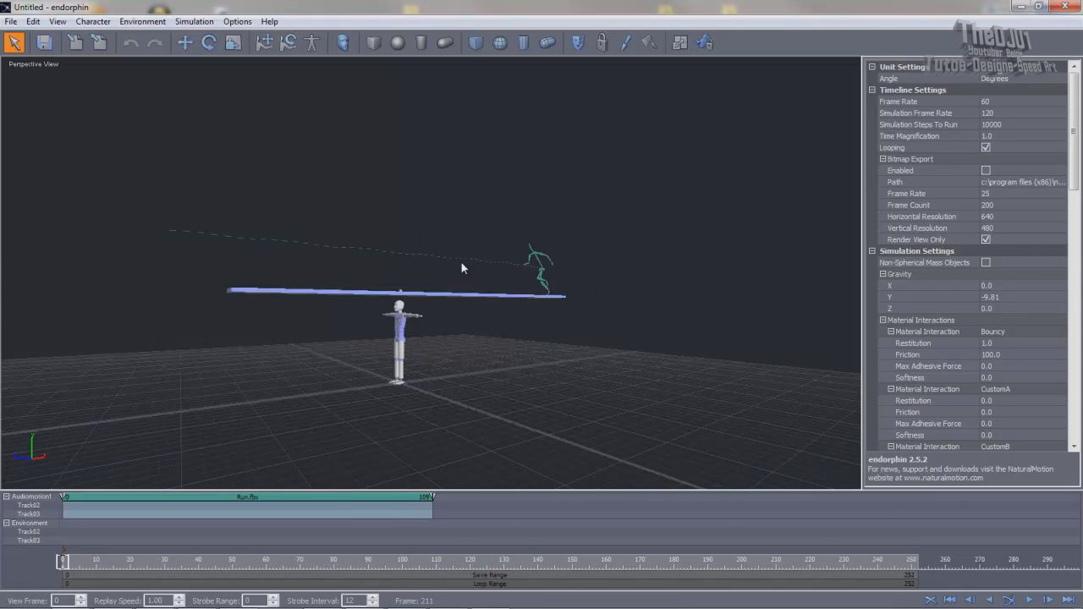
left_click(507, 293)
left_click(569, 275, "ctrl")
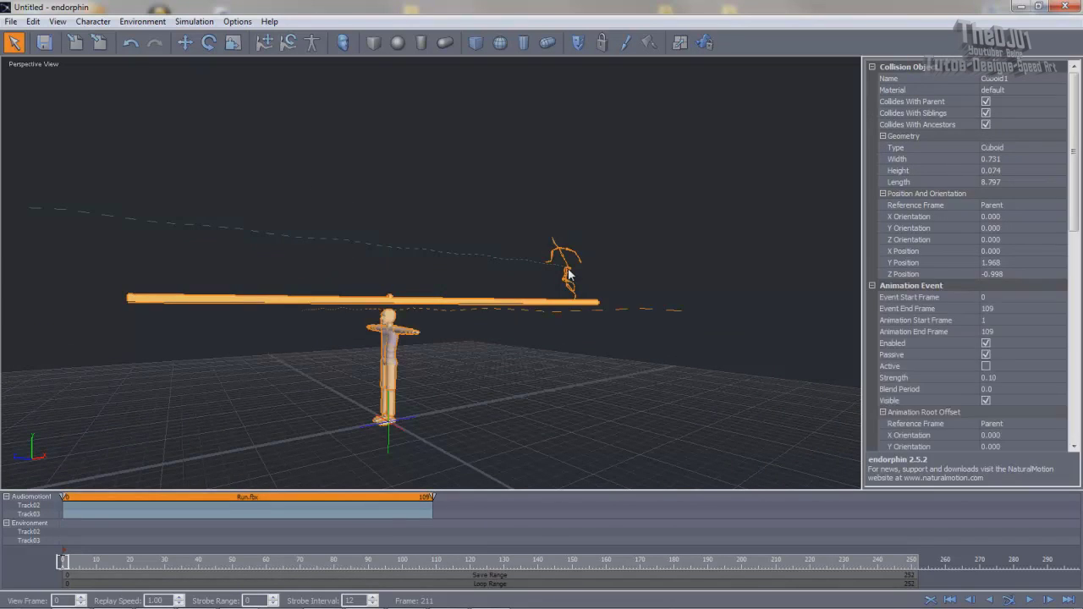
left_click(519, 379)
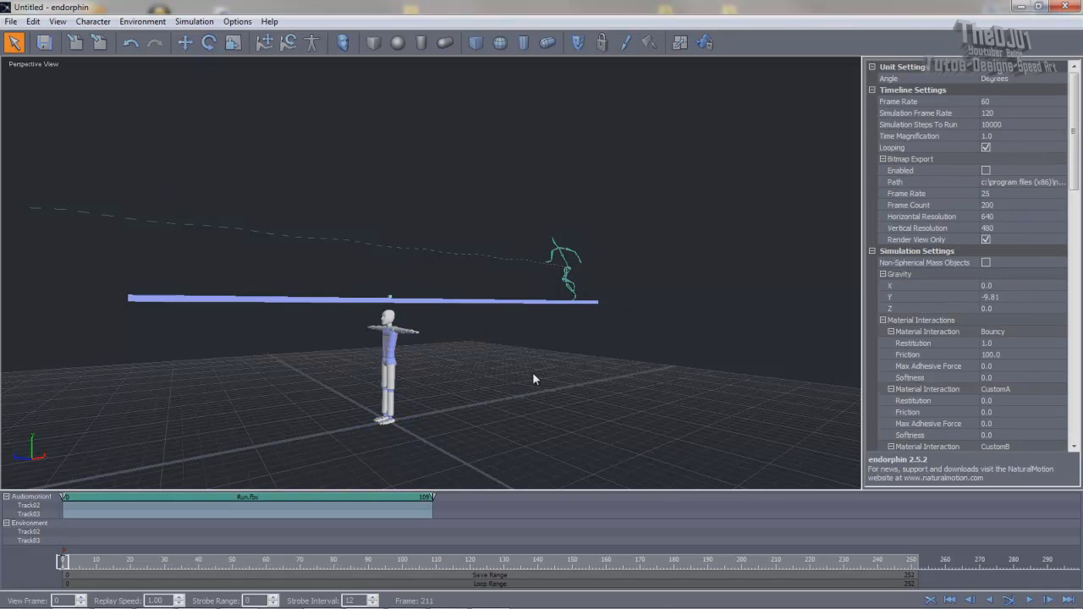
Step: Select the slab and the run animation together and raise them, bringing the animation to a Y position of about 2.71
left_click_drag(685, 435, 164, 207)
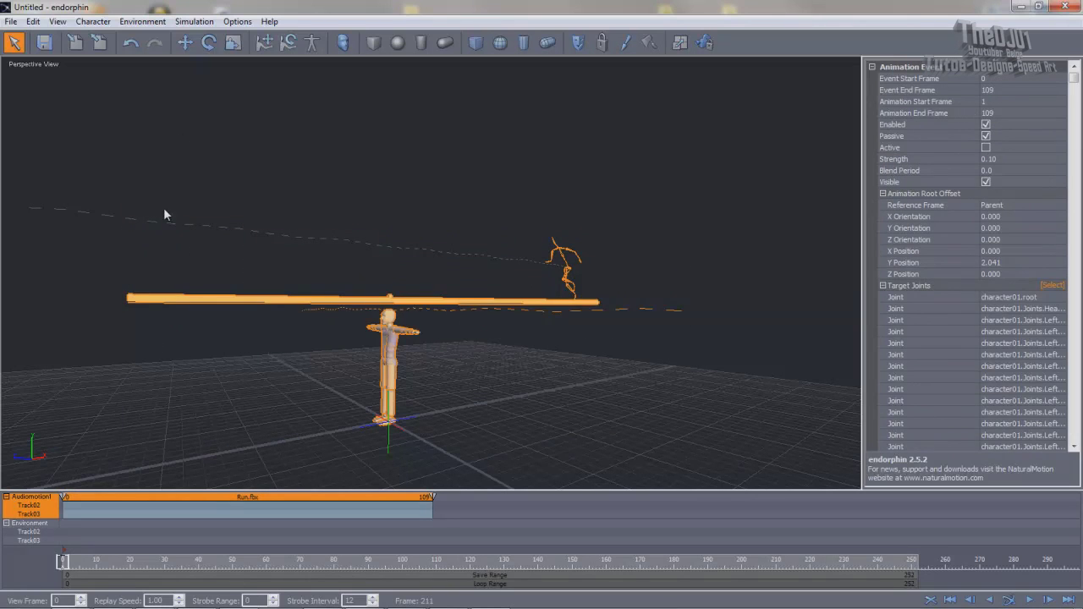
left_click(598, 361)
left_click(188, 42)
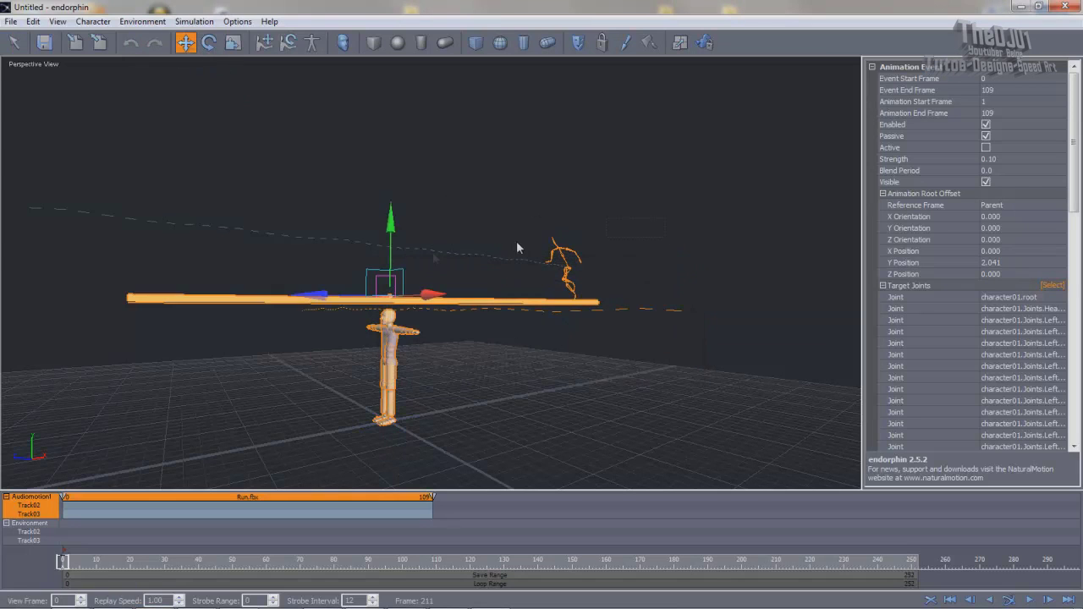
left_click(415, 221)
left_click_drag(653, 210, 72, 300)
left_click_drag(387, 241, 394, 196)
Step: Review the existing simulation along the raised slab at frame 71, and re-simulate the scene up to frame 60
left_click_drag(570, 350, 429, 308, "alt")
scroll(499, 303, "down", 3)
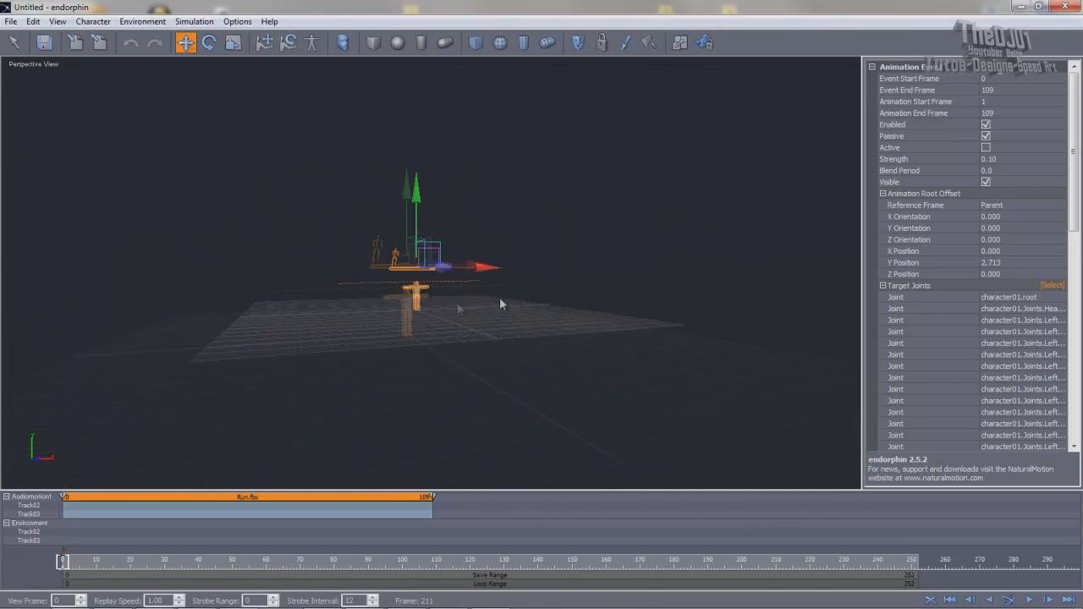
scroll(491, 323, "up", 3)
key("alt")
left_click(487, 298)
left_click_drag(487, 298, 405, 288, "alt")
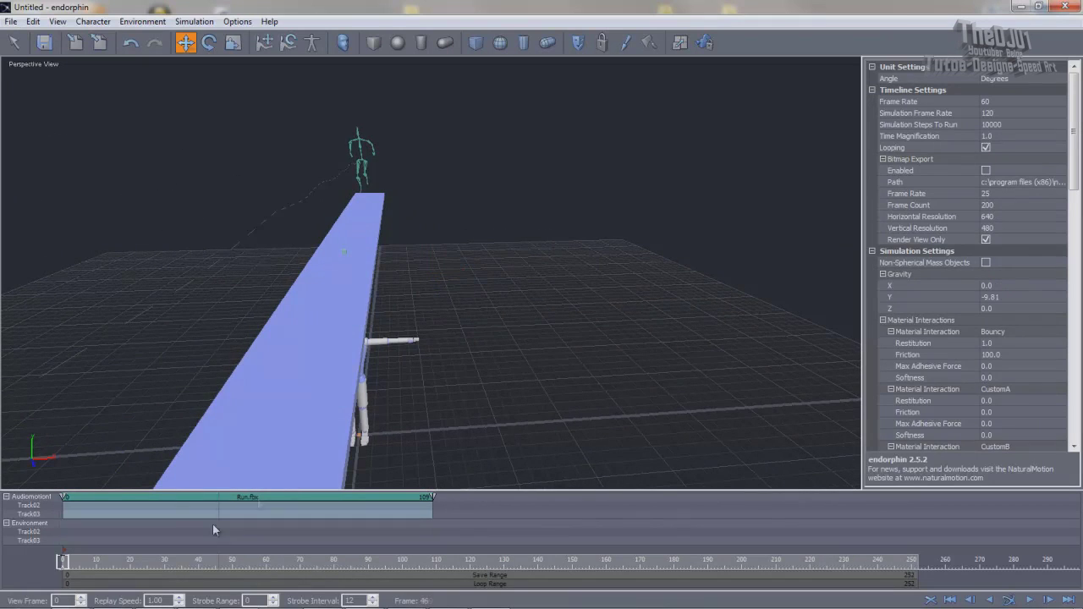
left_click_drag(135, 565, 303, 565)
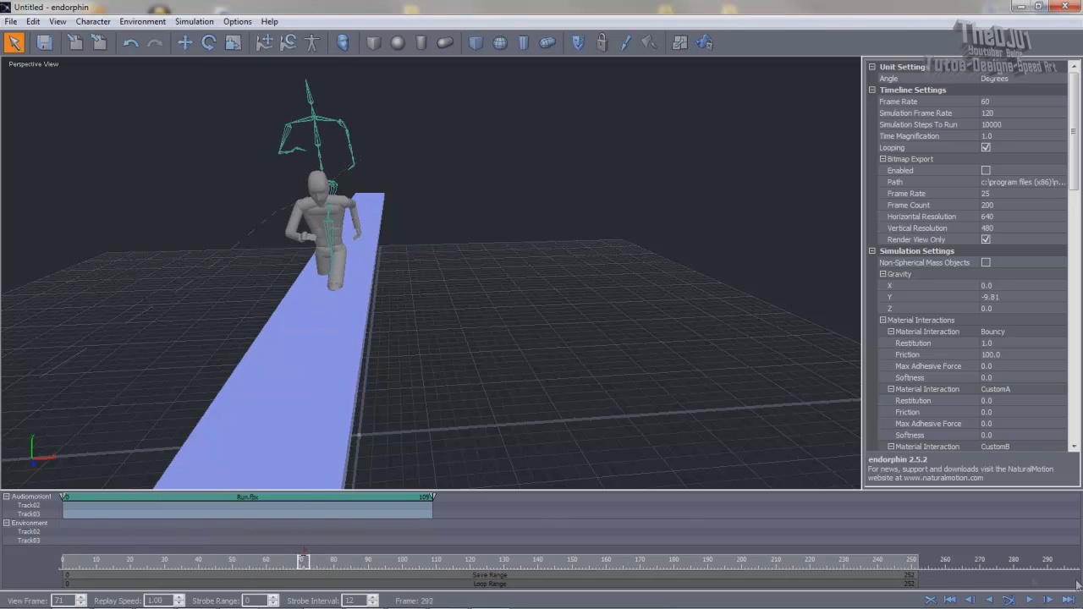
left_click(1009, 600)
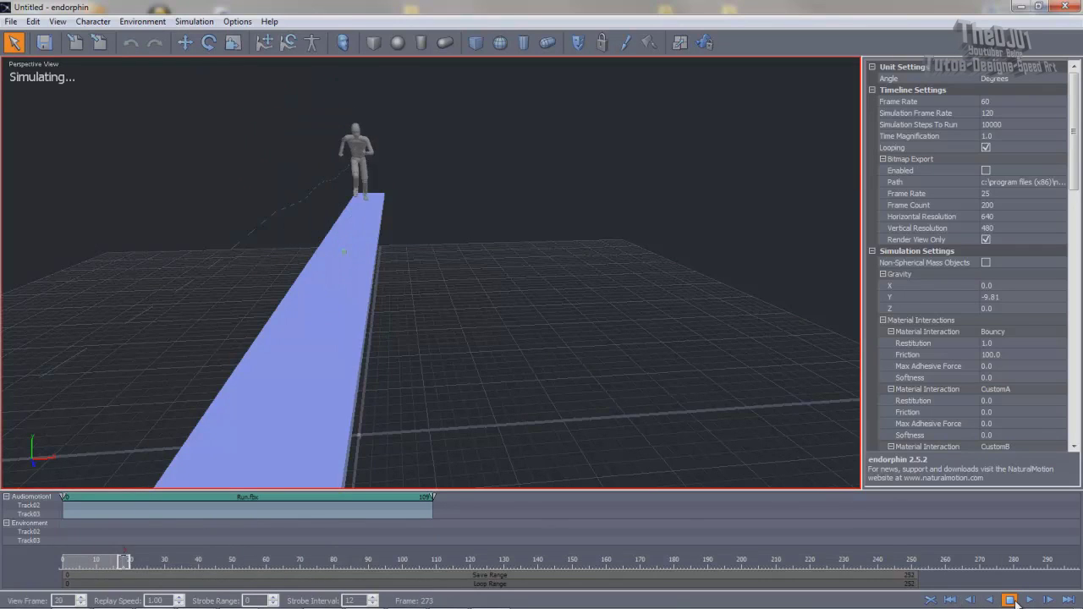
left_click(1009, 600)
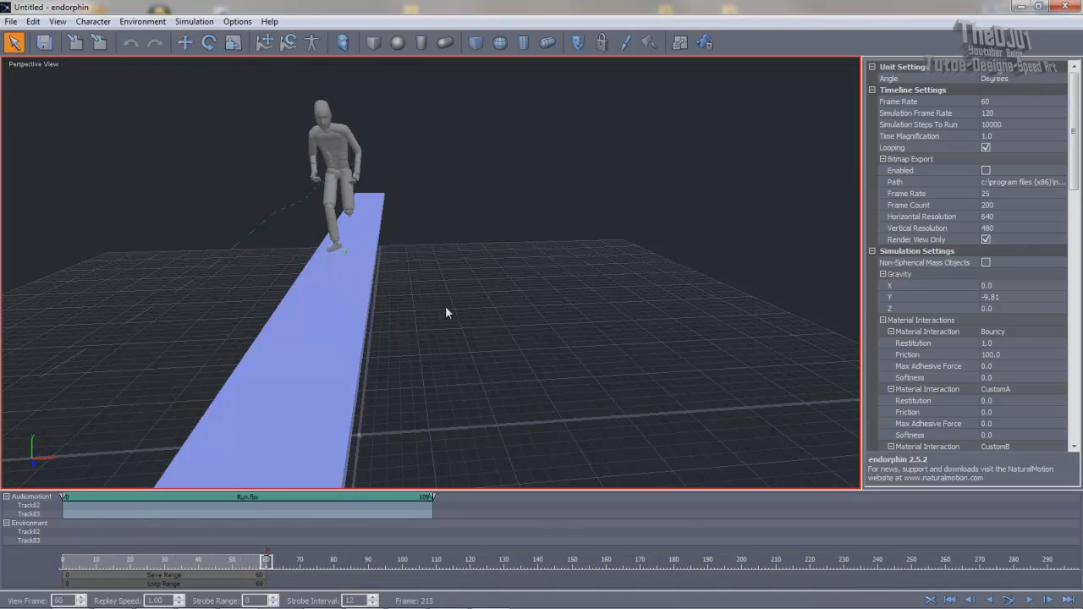
Step: Create a behaviour event for the character from frame 109, where the run ends, and set its behaviour to Jump
left_click_drag(443, 315, 524, 325, "alt")
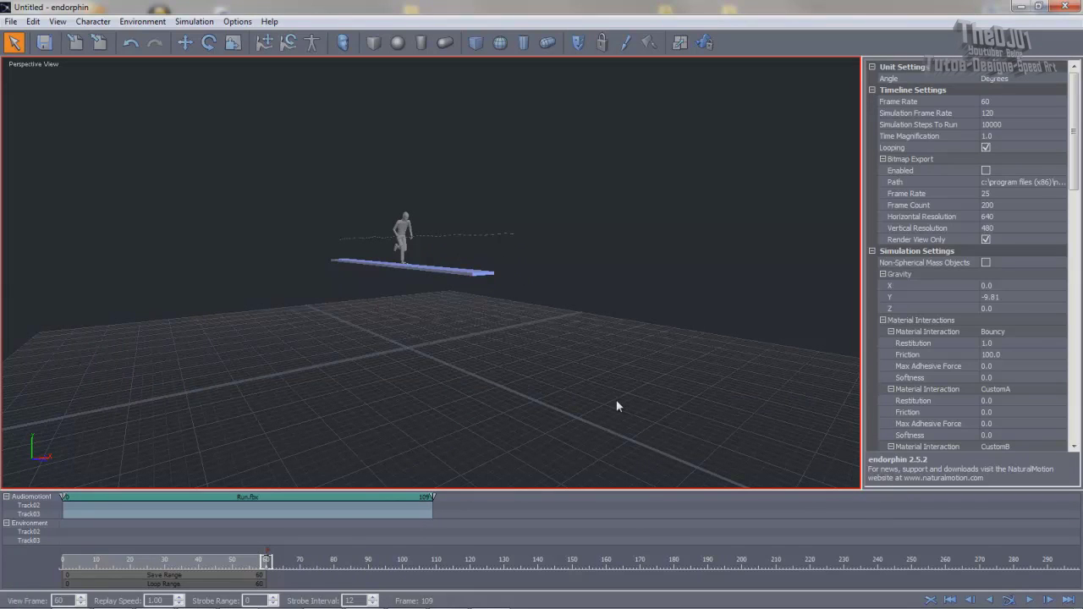
right_click(432, 509)
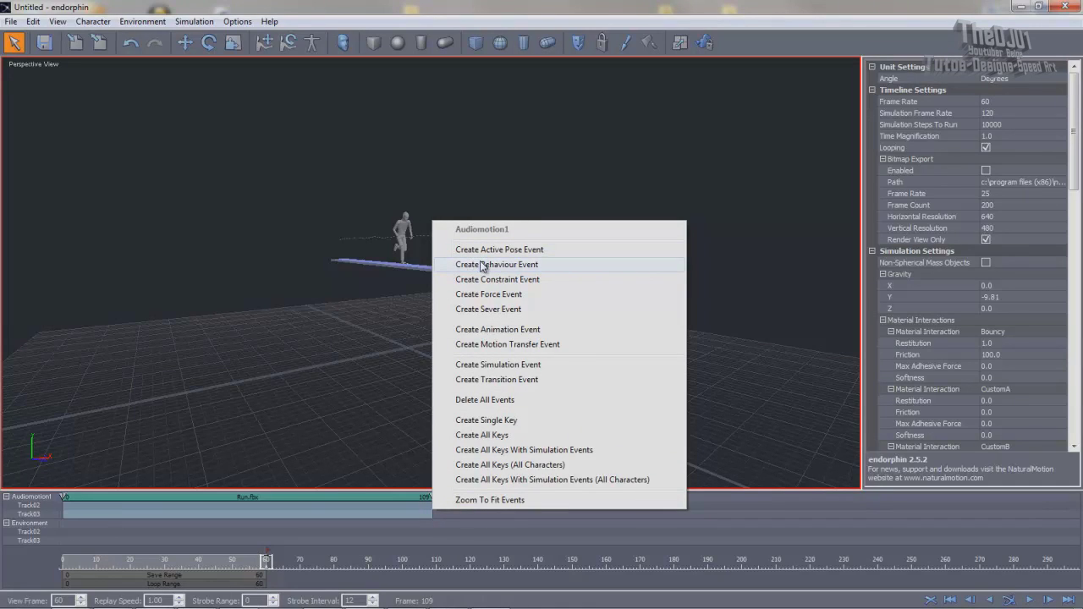
left_click(540, 264)
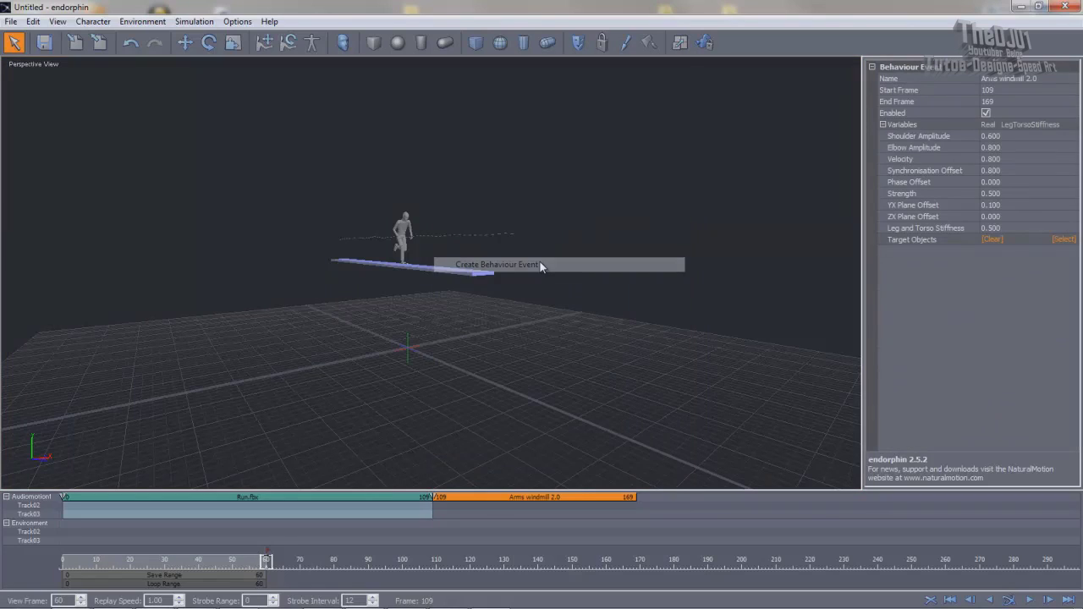
left_click(895, 78)
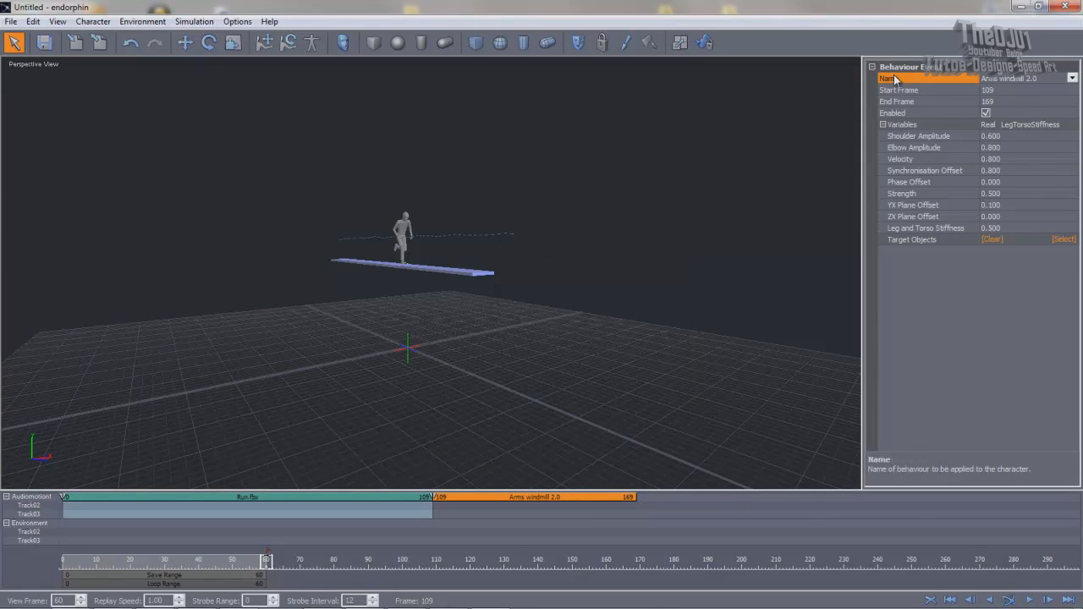
left_click(520, 498)
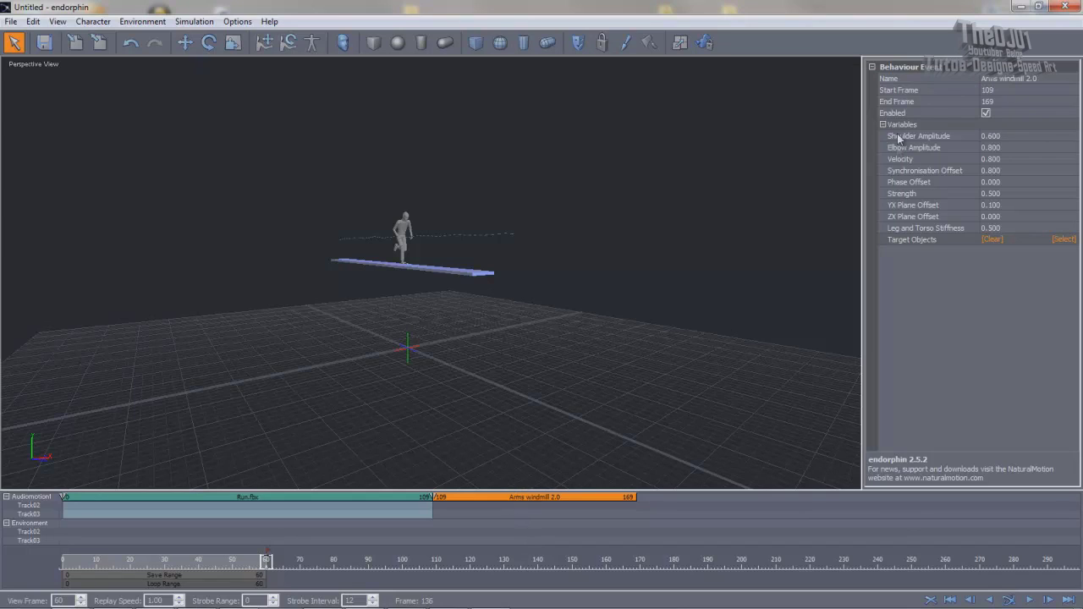
left_click(901, 80)
left_click(1018, 80)
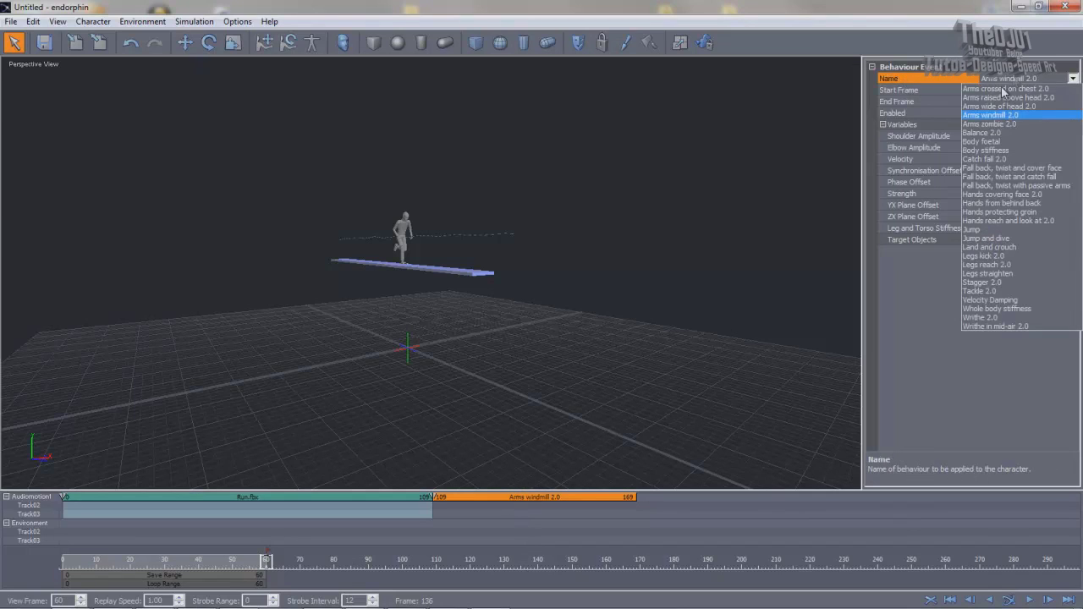
left_click(984, 229)
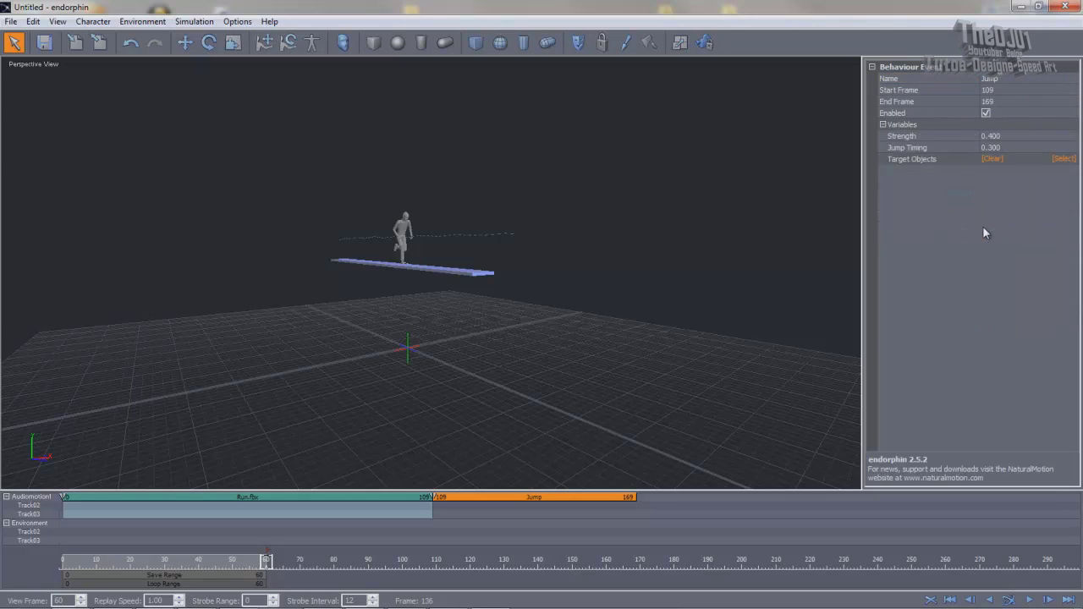
Step: Simulate the run and jump, restart from frame 0 and simulate again up to frame 138
left_click(1009, 601)
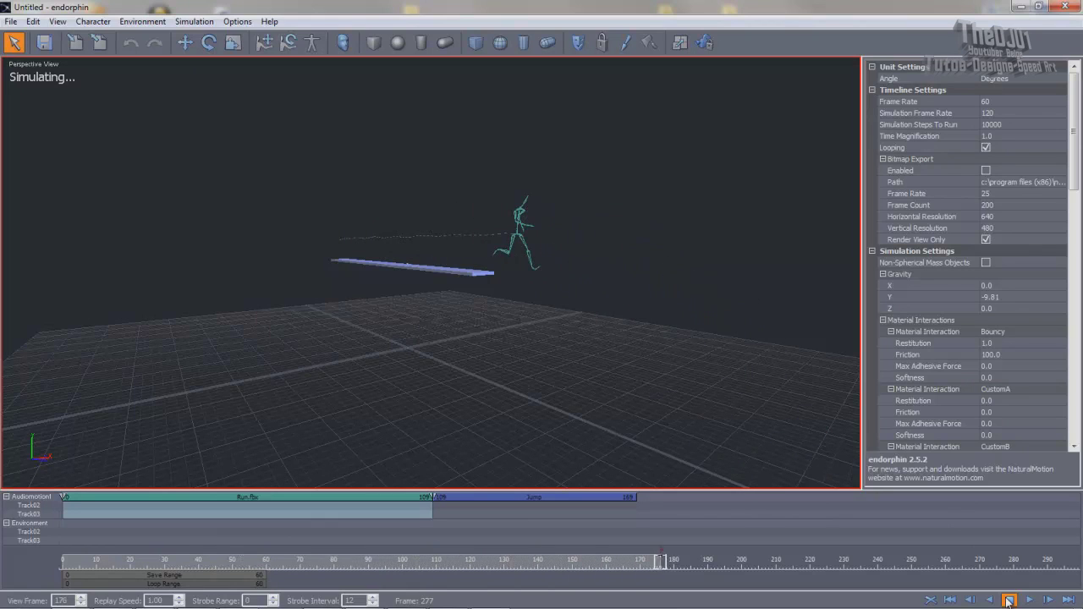
left_click(949, 601)
left_click(1009, 601)
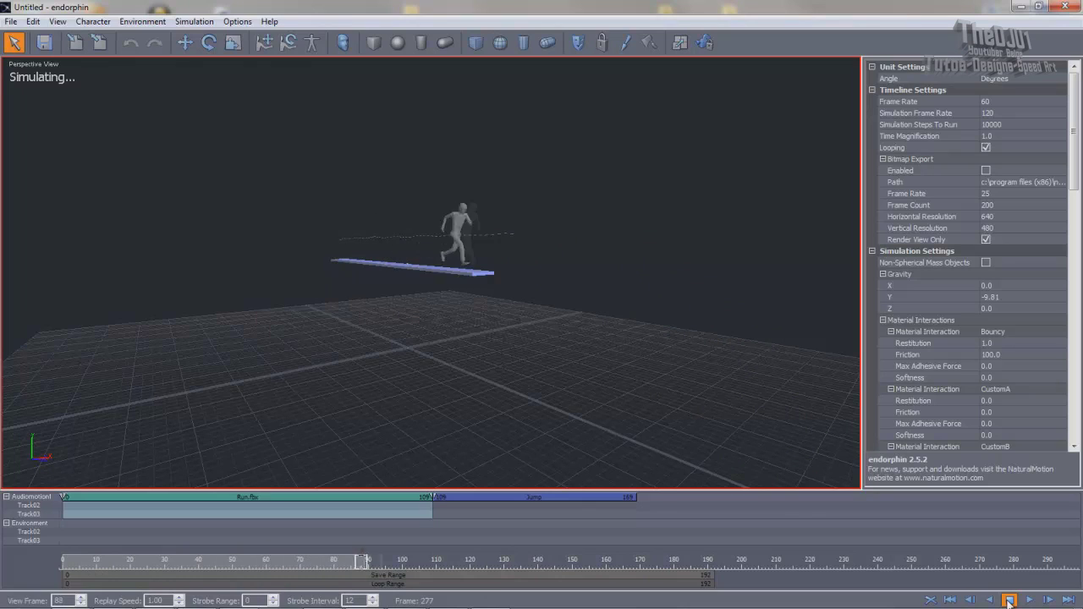
left_click(1009, 601)
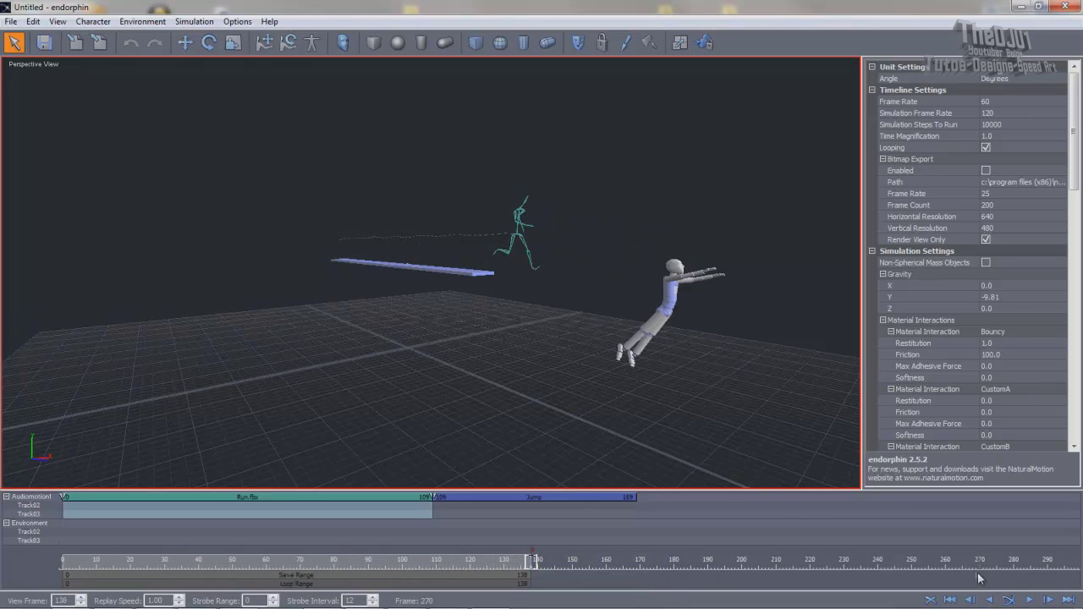
Step: Move the Jump event down to Track02 and scrub the simulation to frame 117
left_click_drag(531, 561, 434, 560)
left_click_drag(471, 504, 473, 510)
left_click_drag(432, 565, 461, 562)
Step: Scale the slab lengthwise to about 13.575 and re-simulate the scene up to frame 164
middle_click_drag(535, 420, 600, 337)
left_click(534, 266)
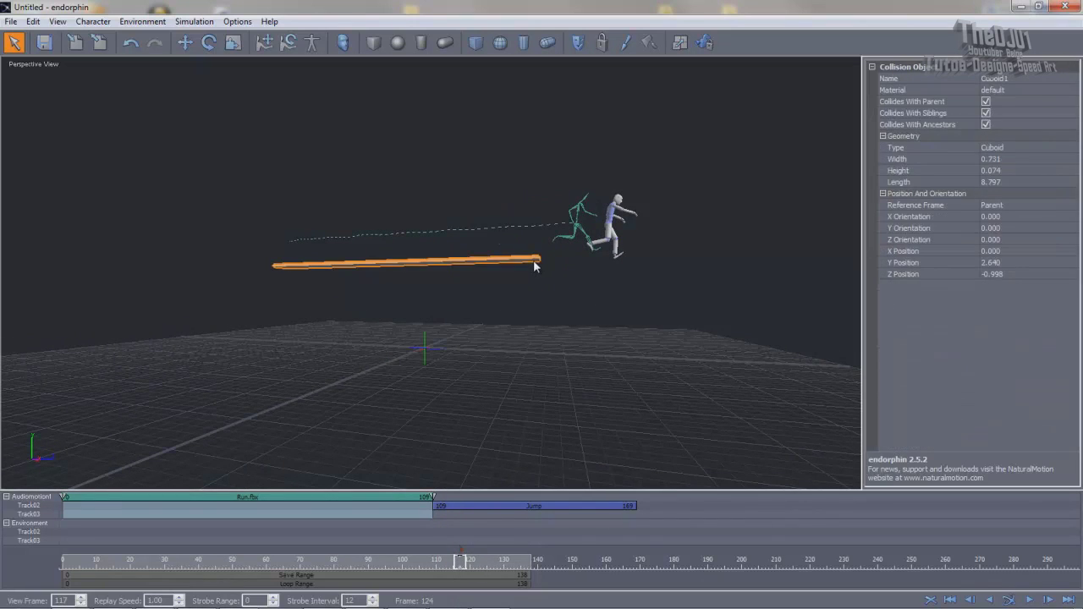
left_click(231, 44)
left_click_drag(464, 262, 513, 258)
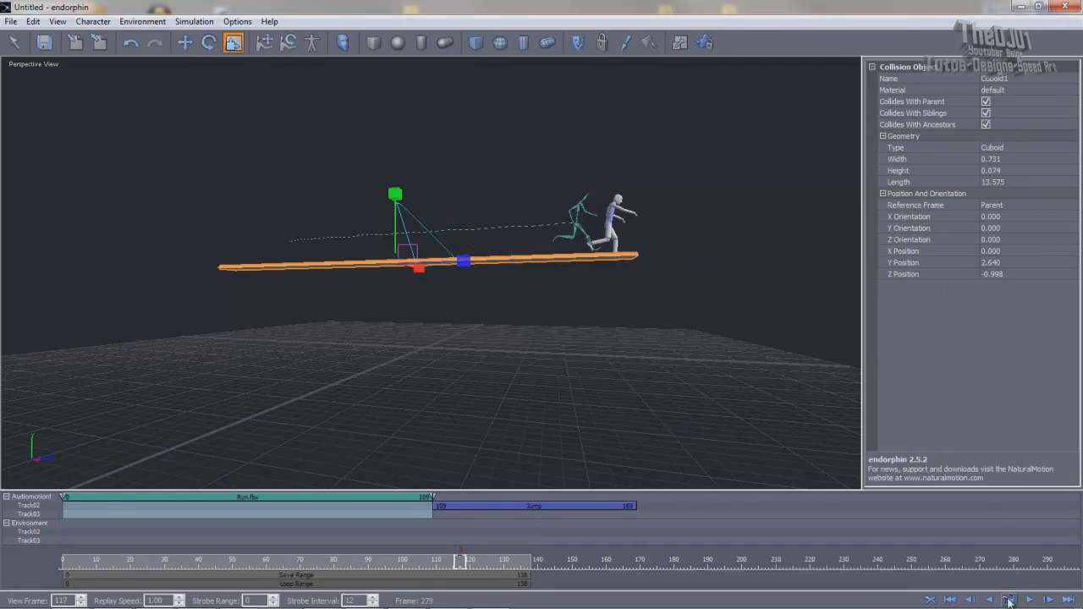
left_click(1009, 600)
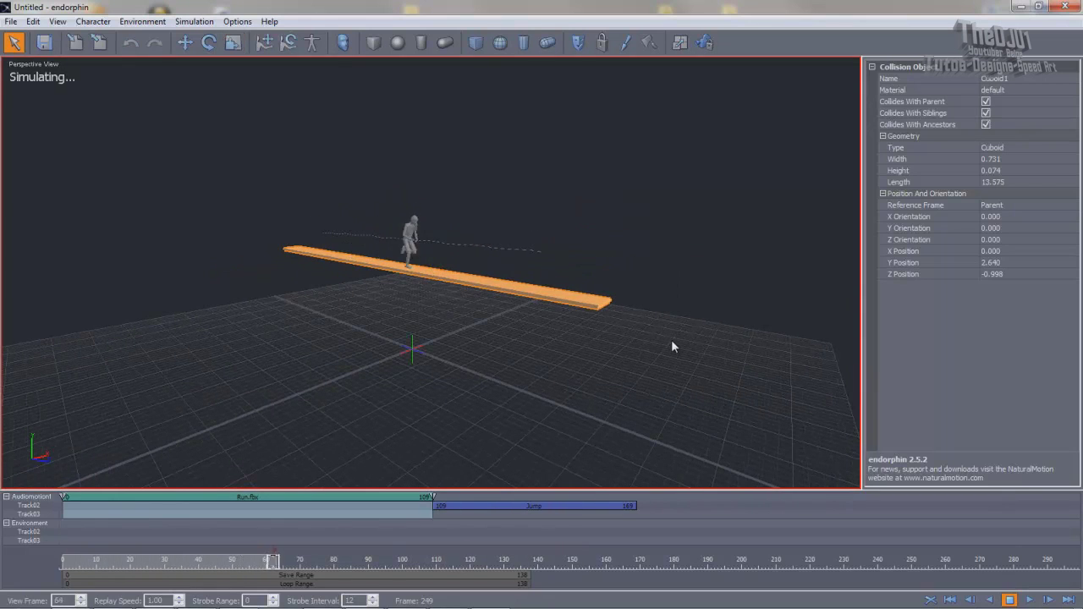
left_click(1009, 599)
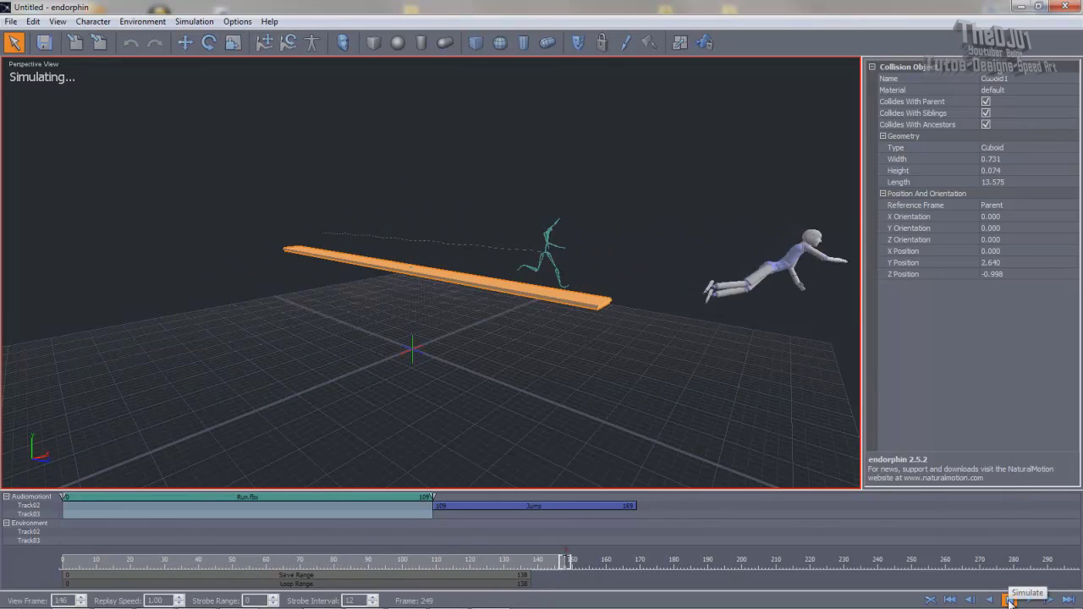
Step: Scale the slab's length slightly to about 13.62 and re-simulate the jump up to frame 250
left_click(230, 44)
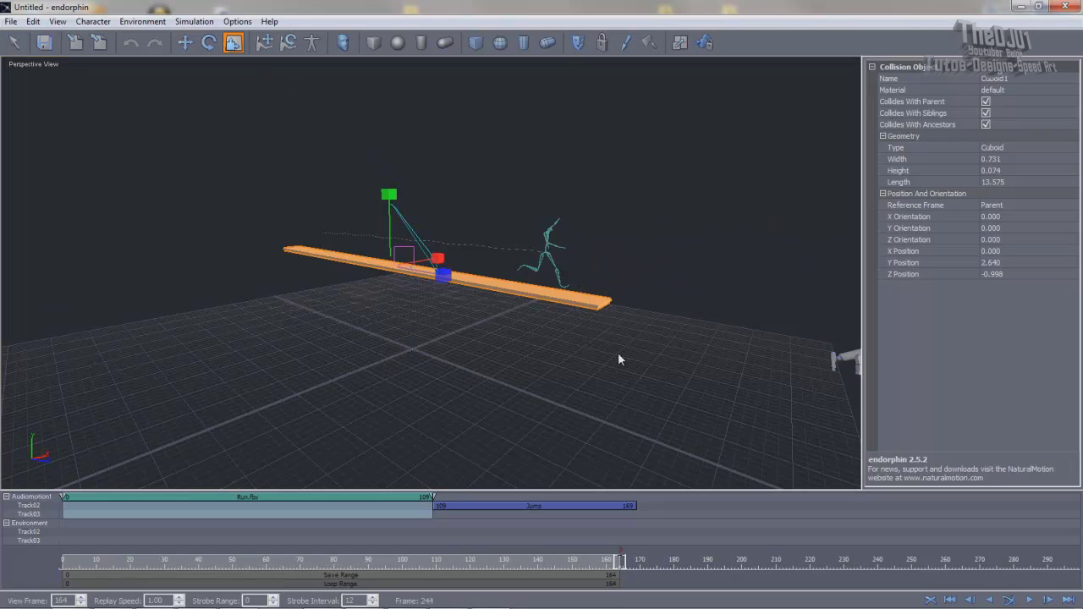
left_click_drag(446, 284, 444, 280)
left_click(1008, 599)
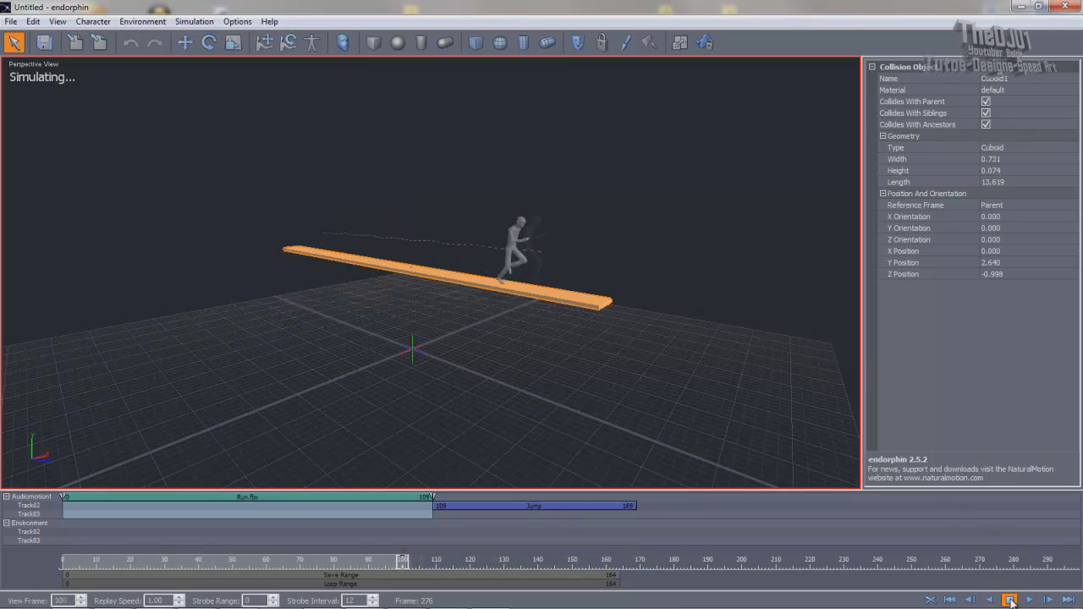
left_click_drag(829, 419, 522, 343, "alt")
key("q")
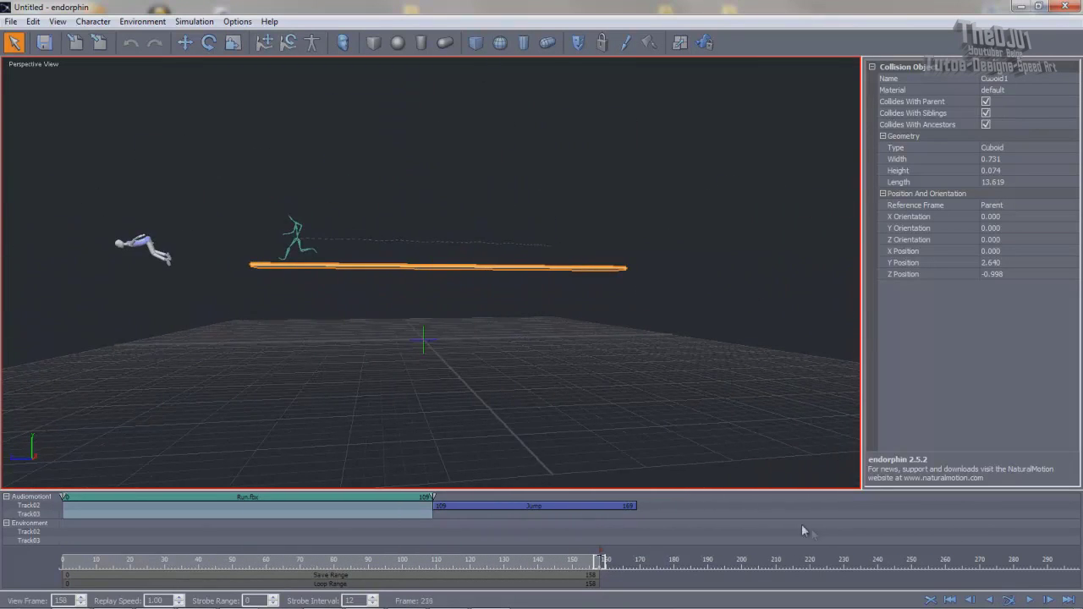
left_click(1007, 600)
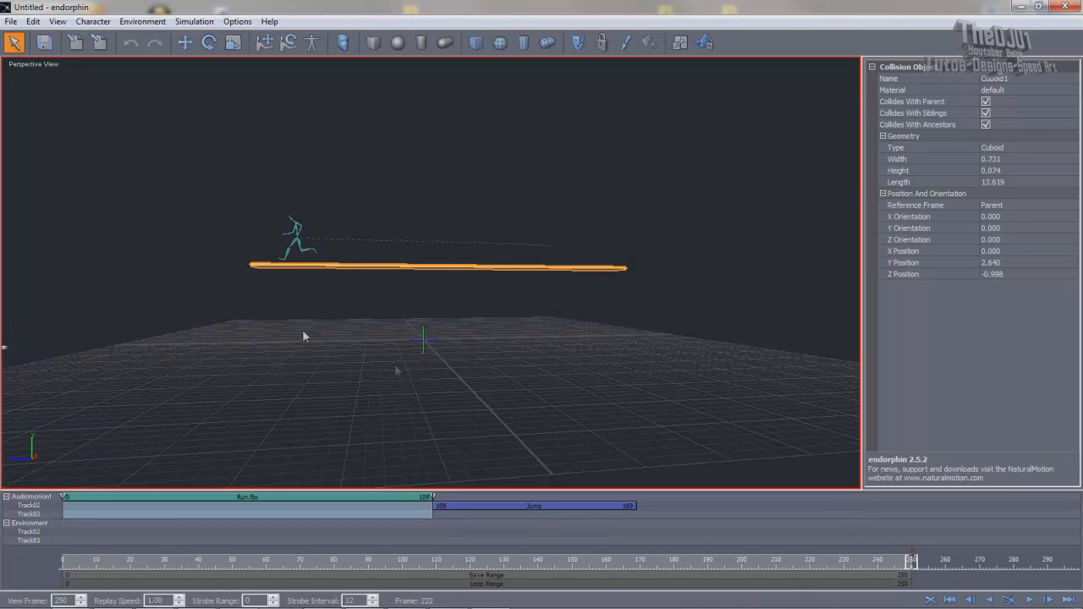
Step: Examine the landed character's pose on the ground up close, scrubbing back to frame 222
left_click_drag(144, 326, 618, 168, "alt")
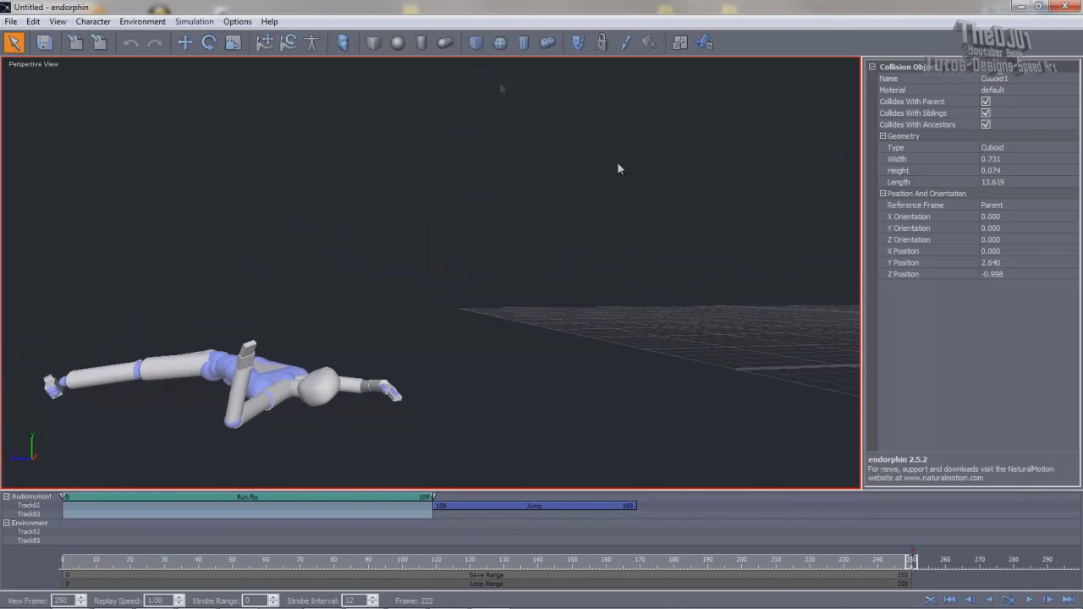
left_click_drag(876, 560, 817, 557)
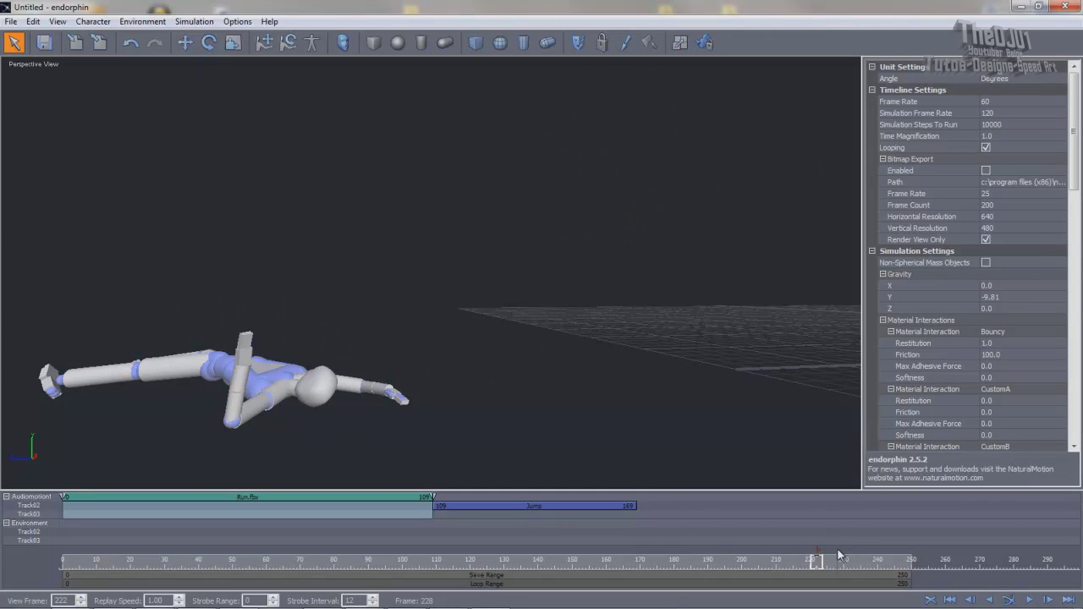
left_click_drag(539, 230, 723, 347, "alt")
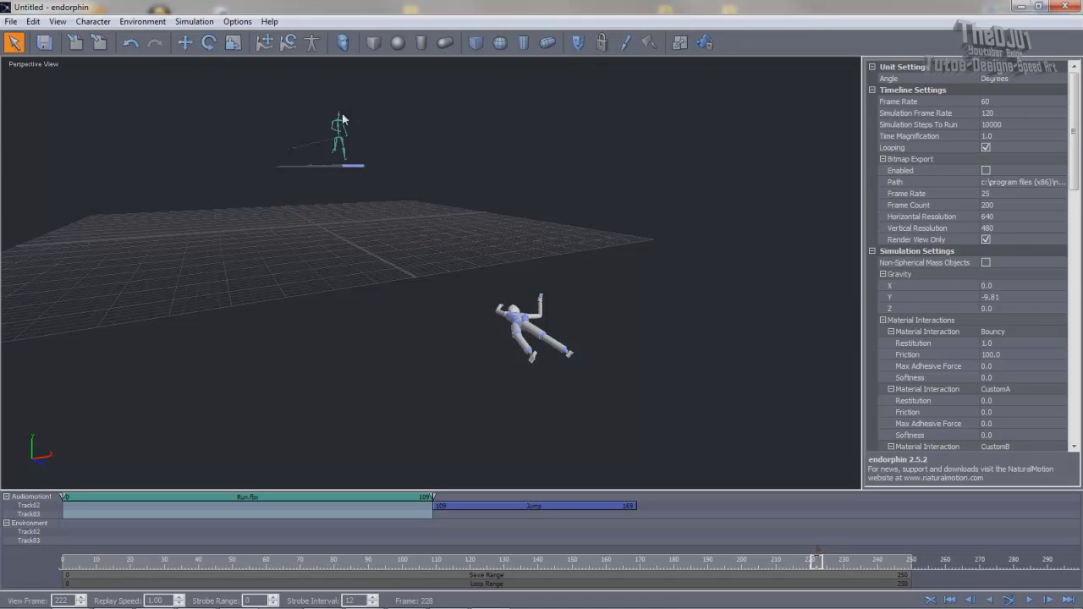
left_click_drag(451, 284, 610, 400)
left_click(627, 380)
Step: Start creating an animation event at frame 169, at the end of the Jump event, and dismiss the plug-in warning
left_click(609, 509)
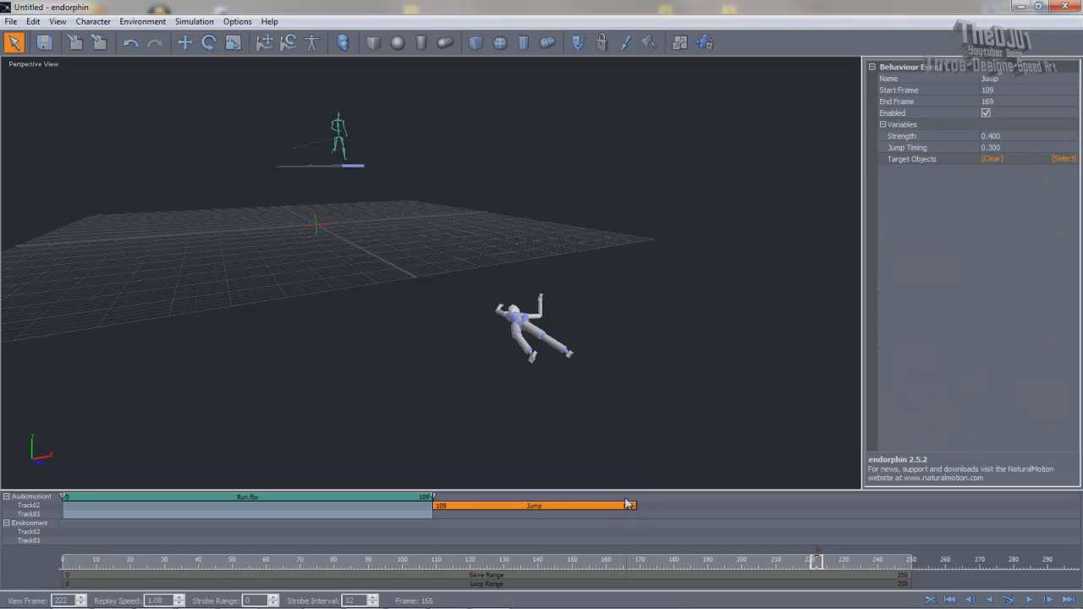
right_click(637, 502)
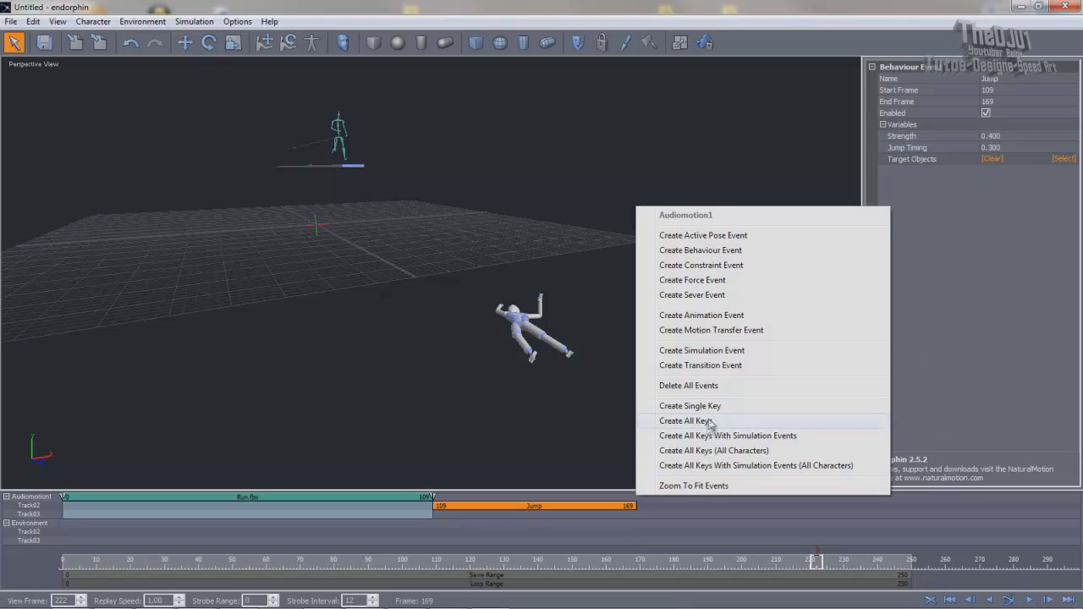
left_click(703, 316)
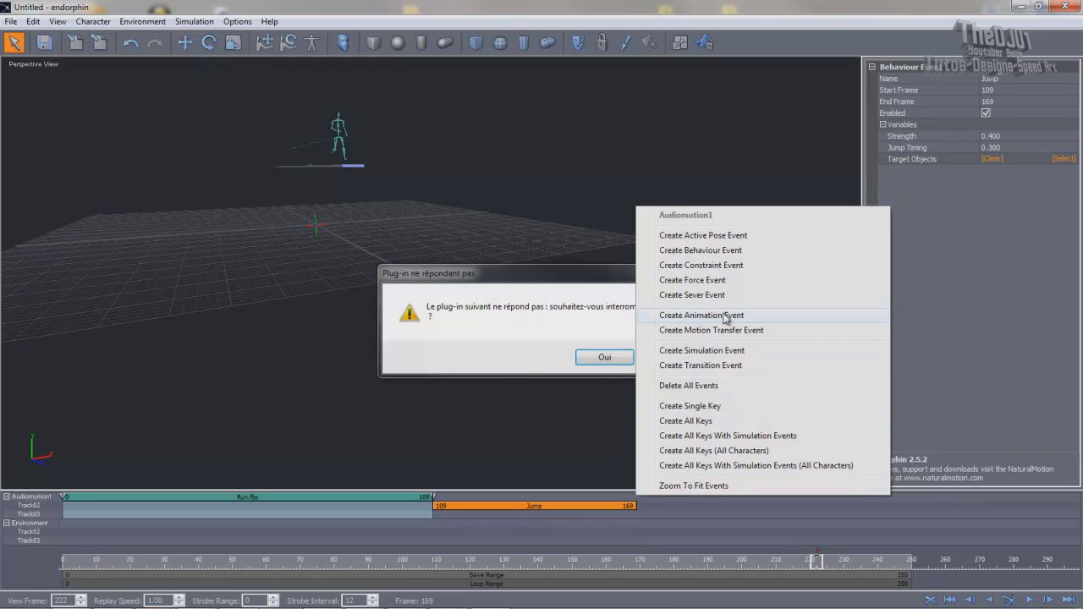
key("Return")
left_click(576, 335)
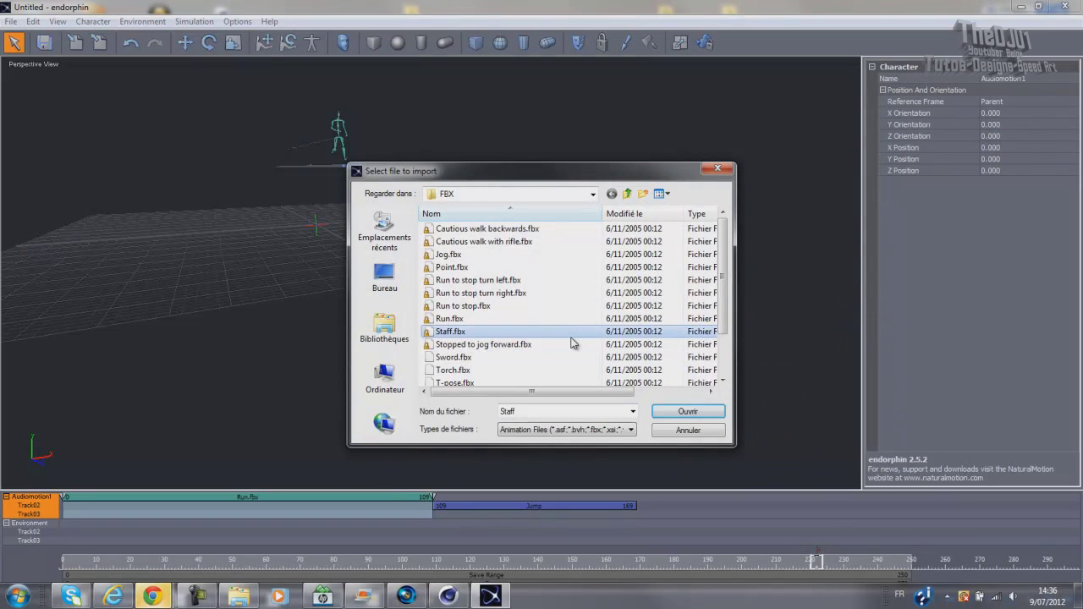
Step: Look through the animation files in the current FBX folder for a motion to import
scroll(576, 338, "down", 2)
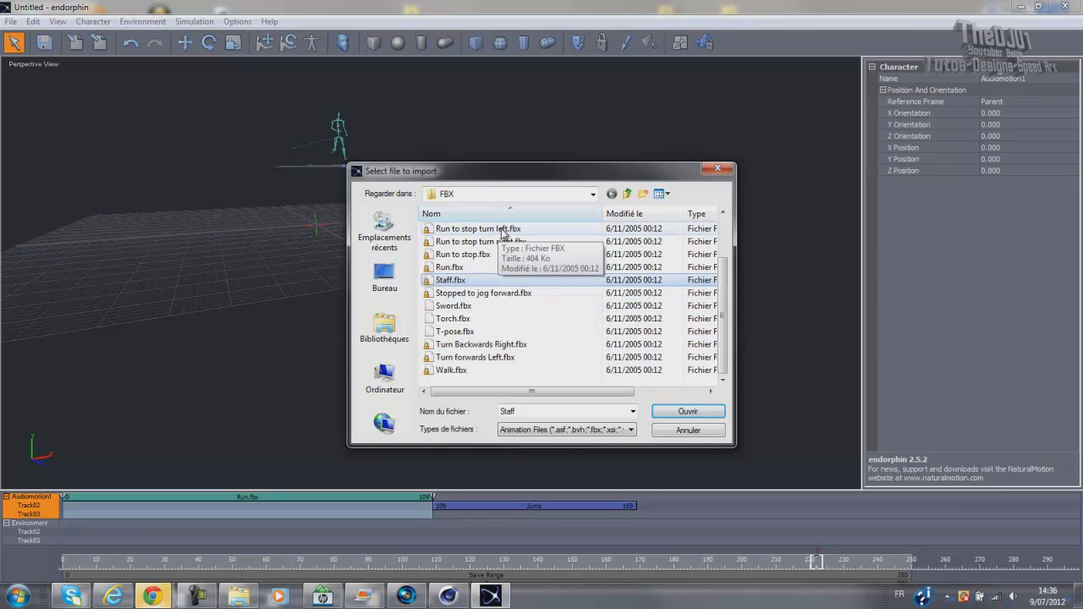
scroll(506, 257, "up", 1)
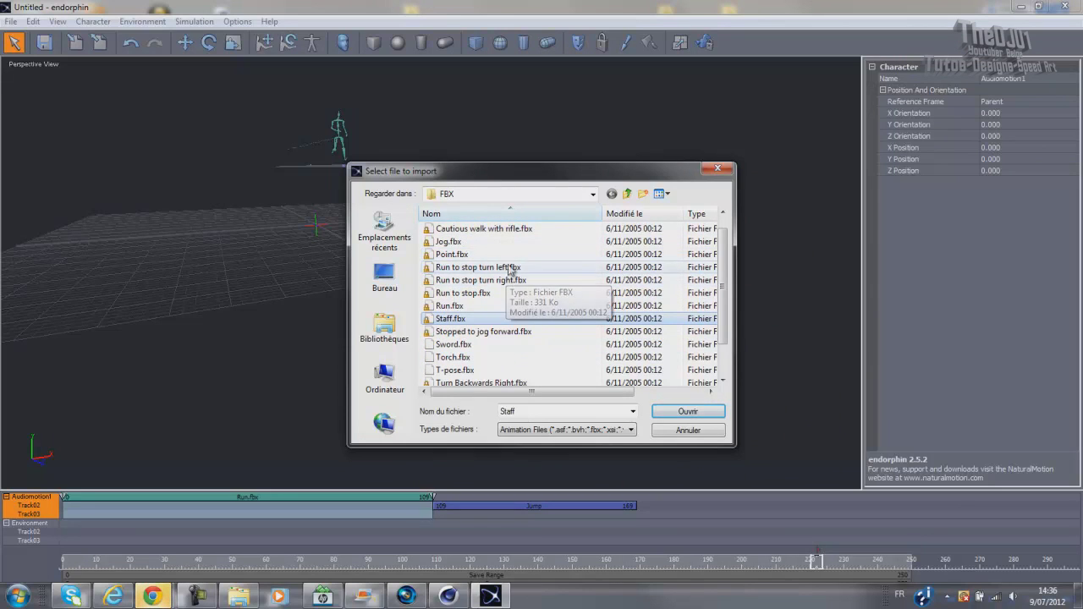
scroll(512, 281, "up", 1)
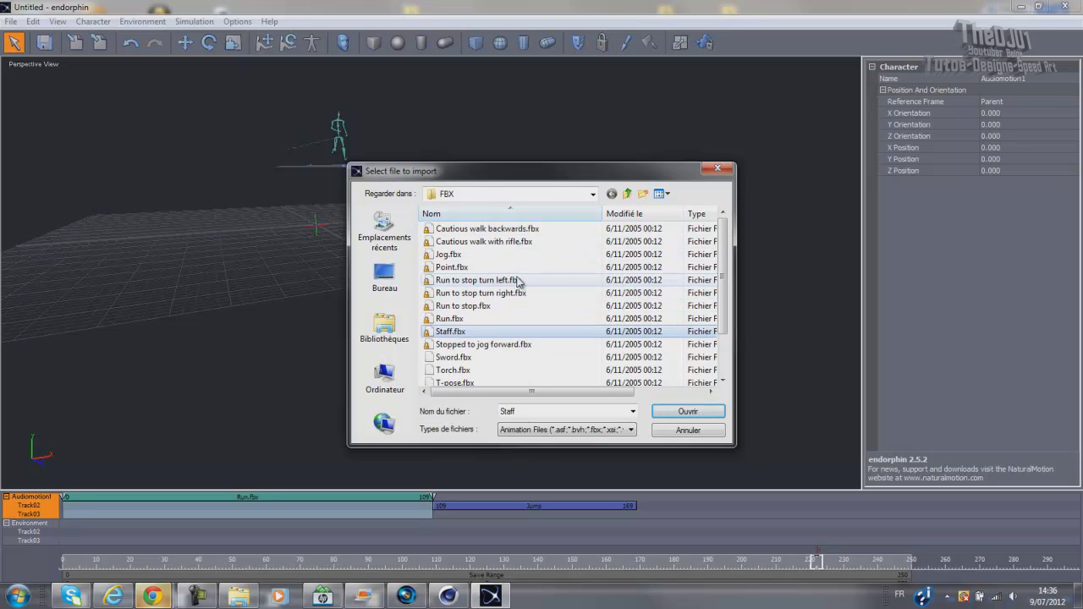
scroll(519, 280, "down", 2)
scroll(541, 292, "up", 1)
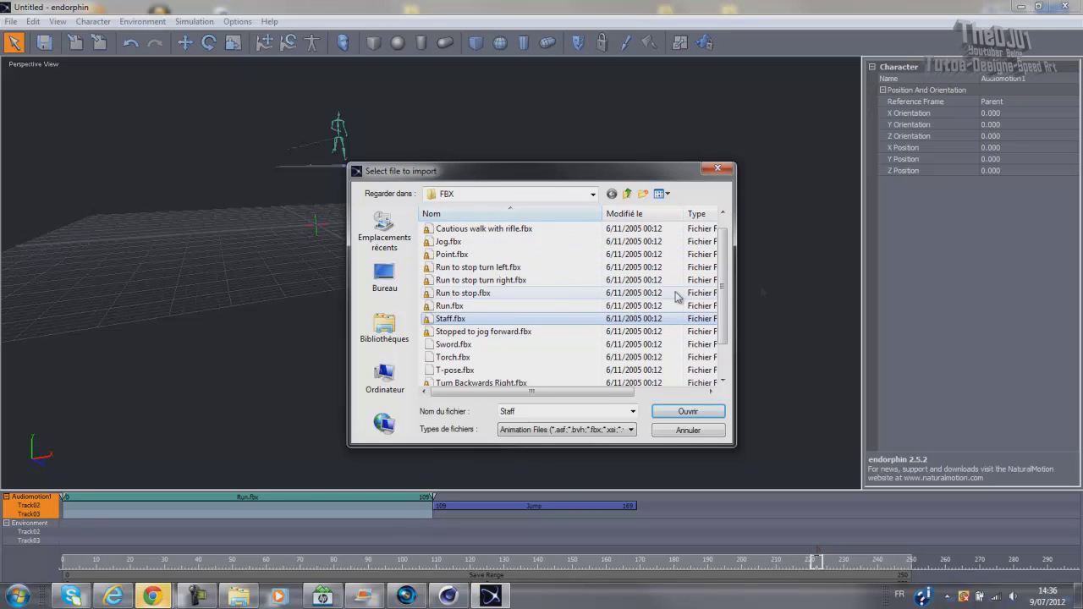
scroll(542, 292, "up", 1)
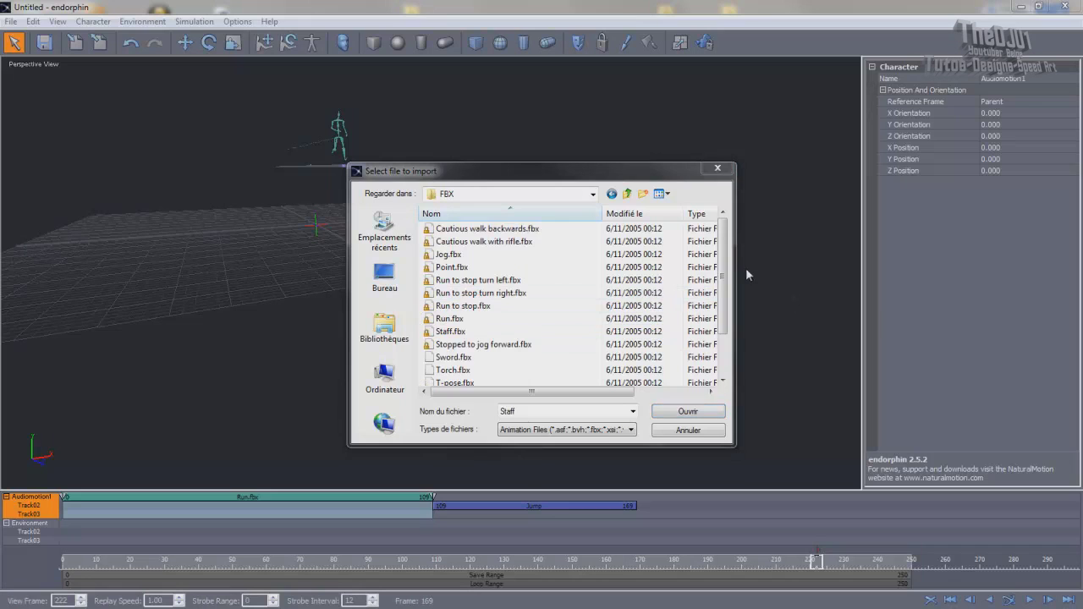
scroll(727, 266, "down", 1)
scroll(723, 268, "up", 1)
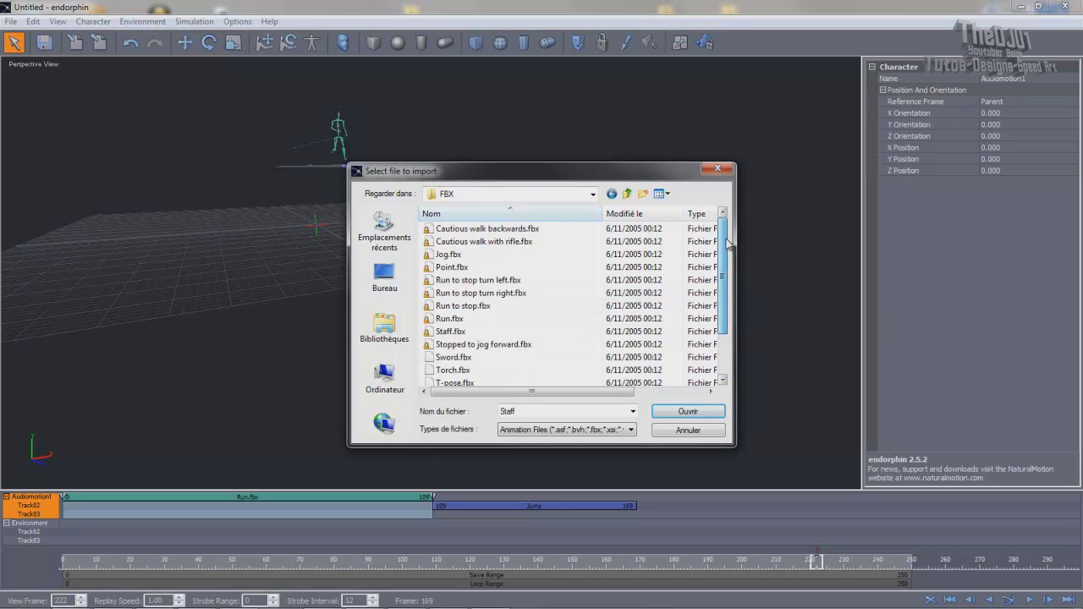
Step: Open Jump With Roll.fbx from the Audiomotion2 FBX animation folder for import
left_click(591, 196)
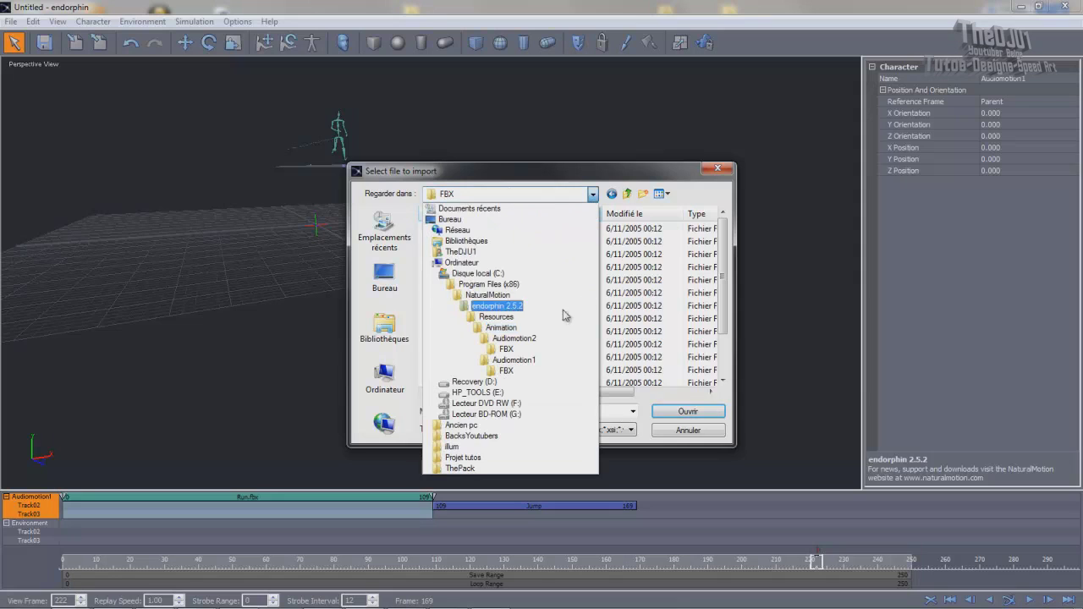
left_click(511, 332)
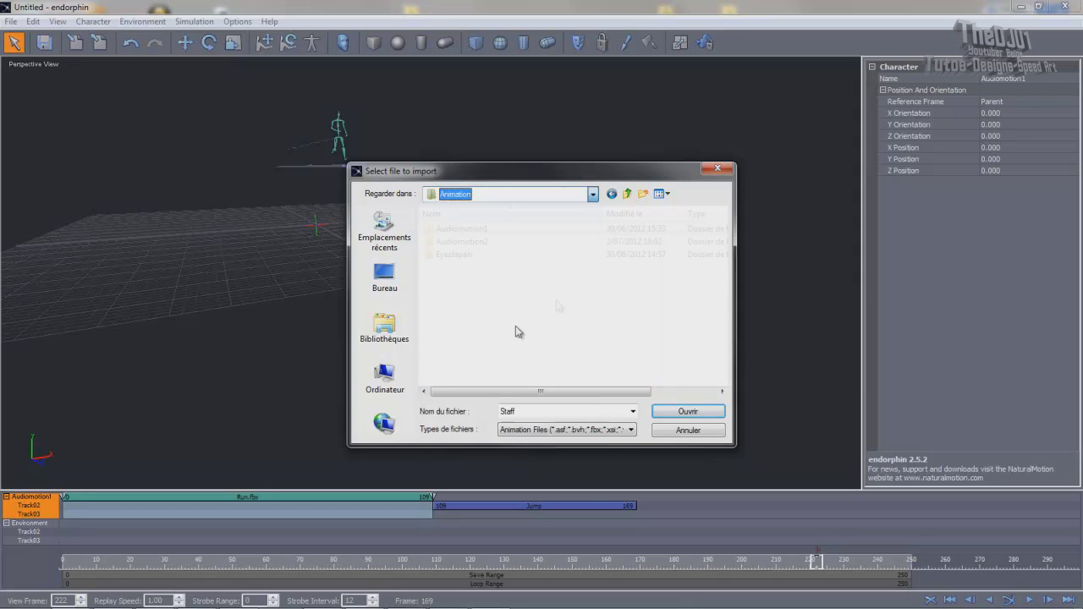
double_click(482, 243)
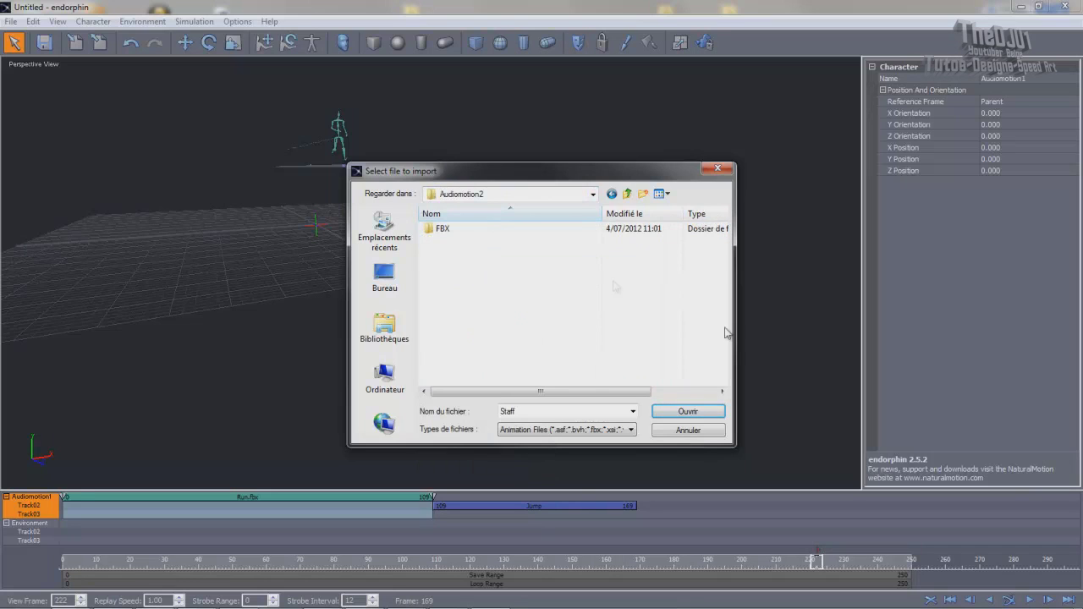
double_click(517, 231)
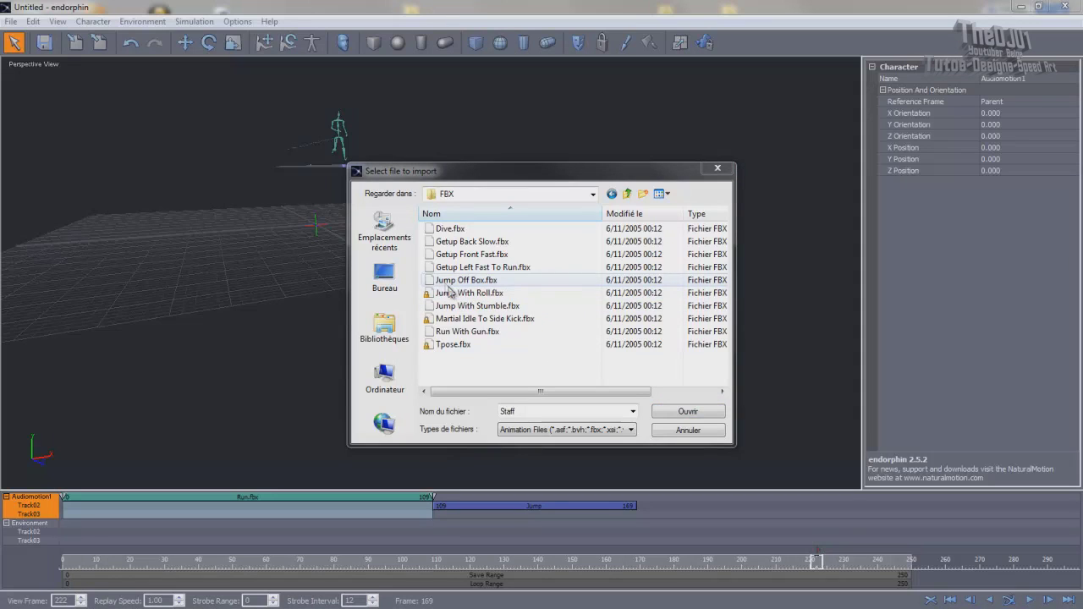
double_click(510, 294)
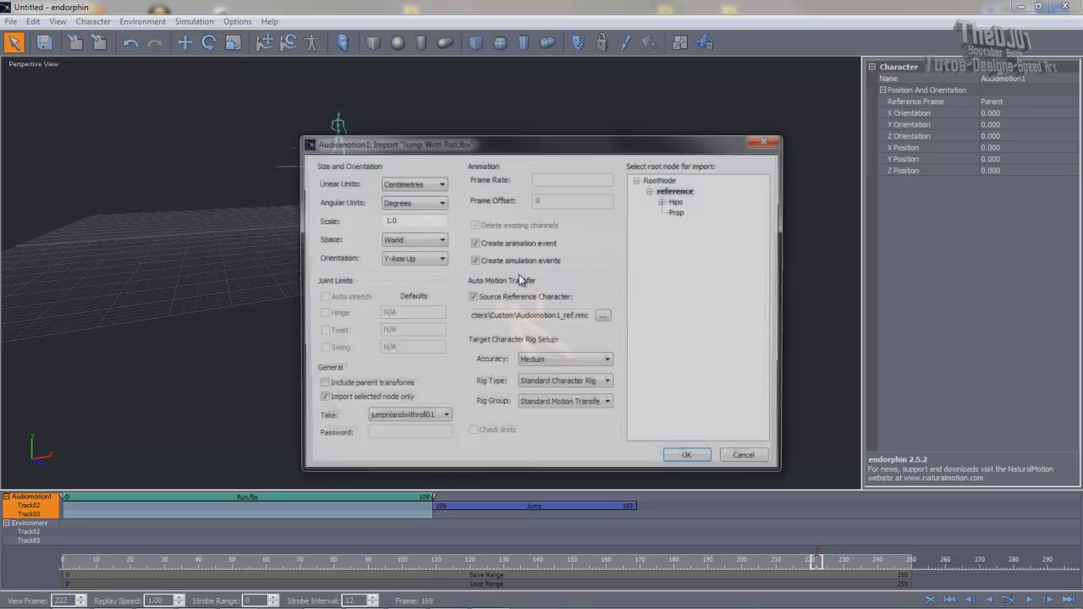
Step: Set the source reference character to Audiomotion2 and import the Jump With Roll animation onto the Audiomotion1 character
left_click(472, 297)
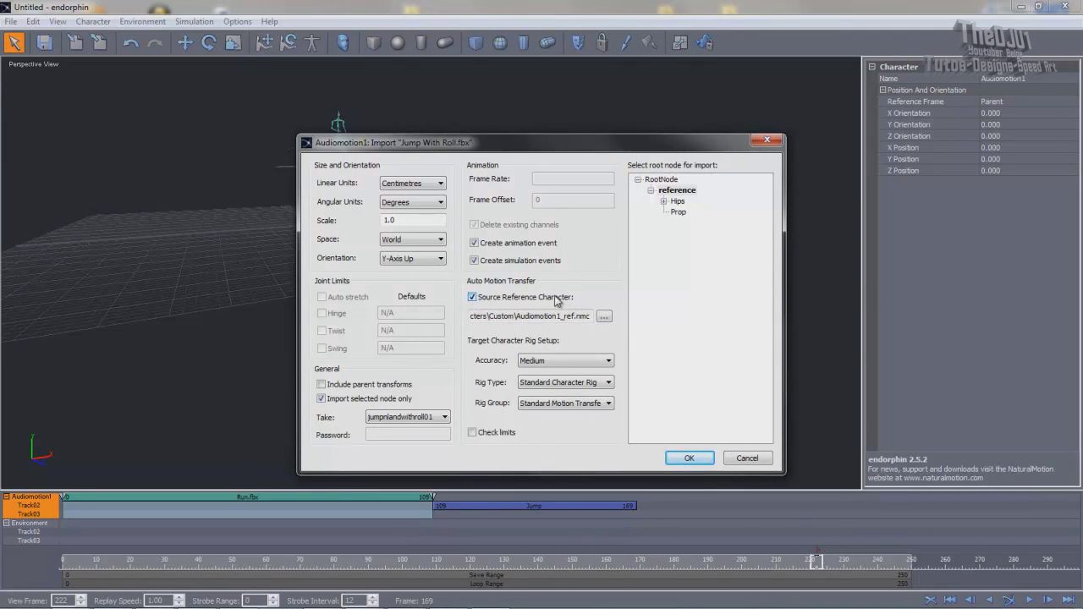
left_click(604, 317)
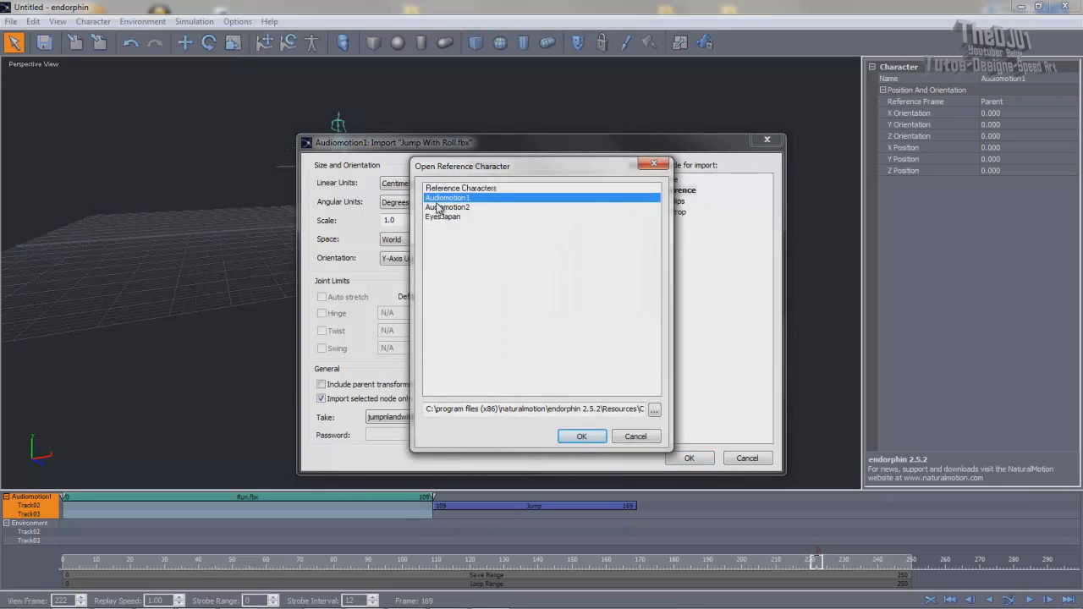
left_click(438, 207)
left_click(580, 437)
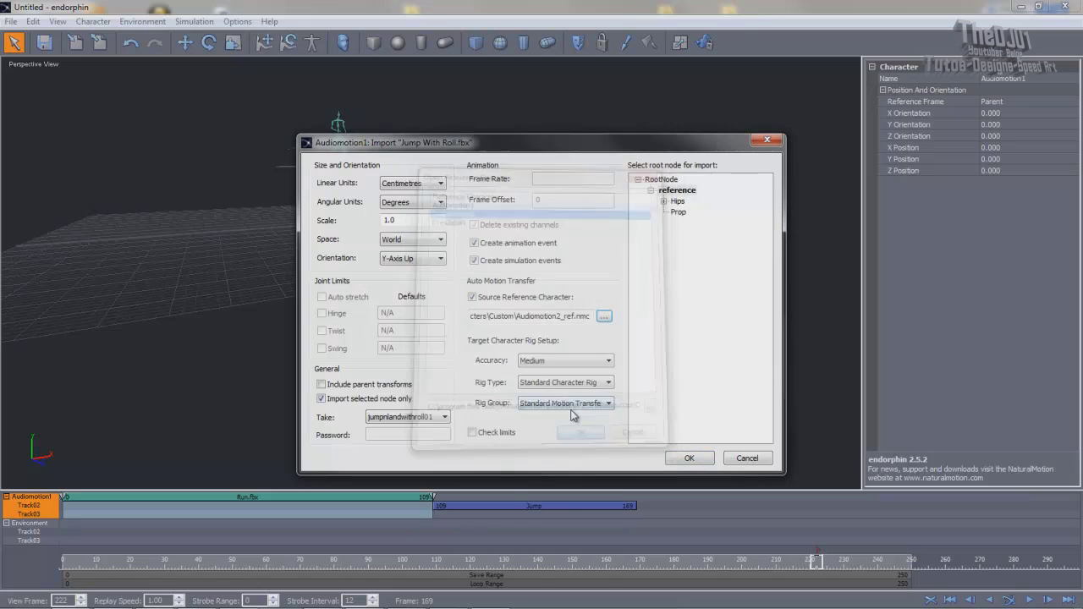
left_click(686, 459)
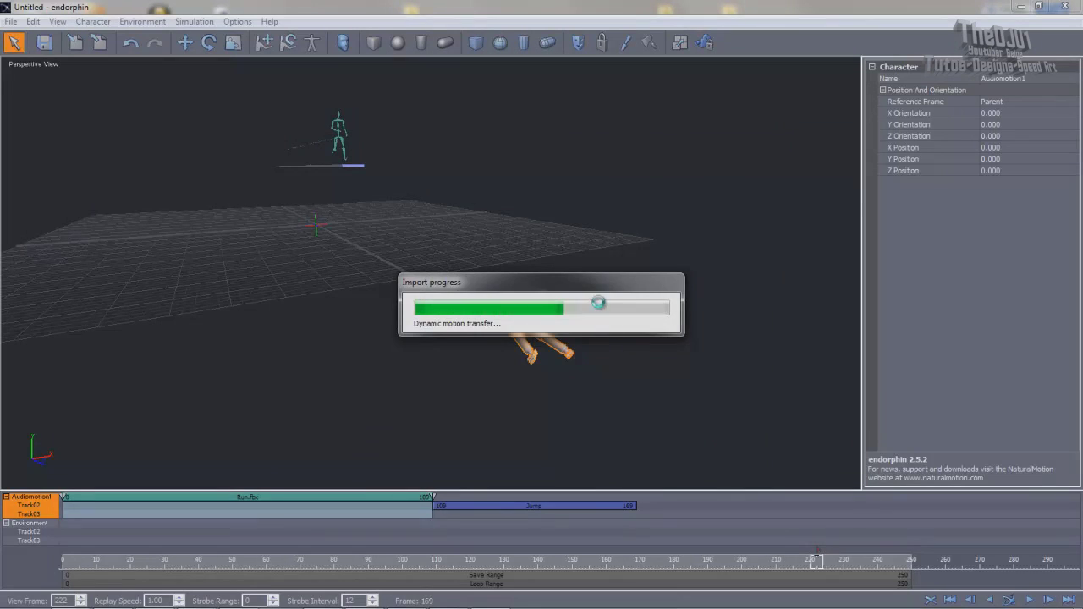
Step: Simulate the scene up to frame 376 and bring up the Jump With Roll event's reference frame setting
left_click(1012, 600)
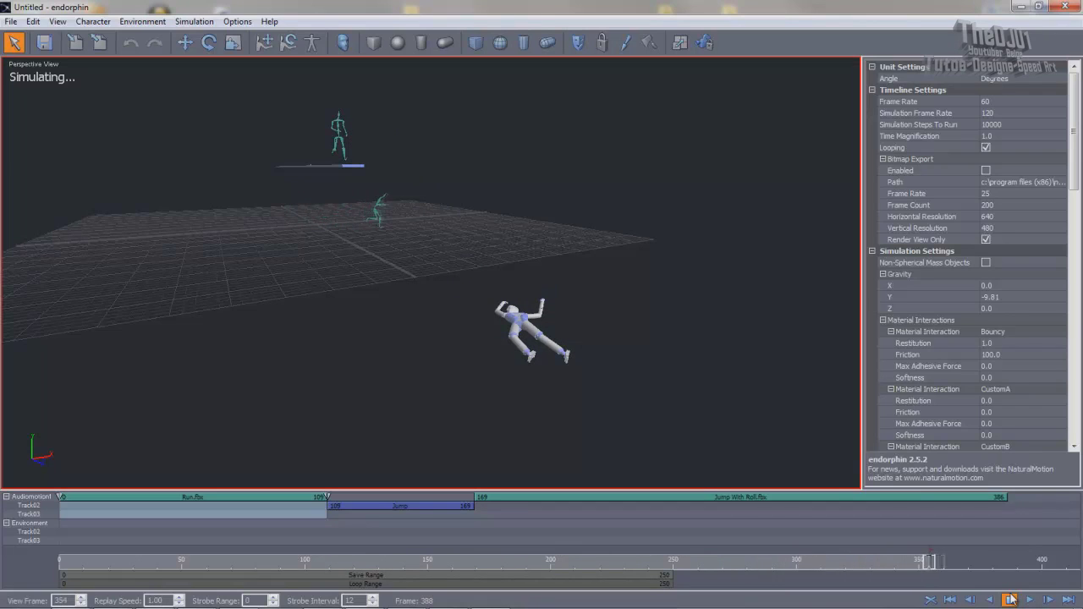
left_click(1011, 599)
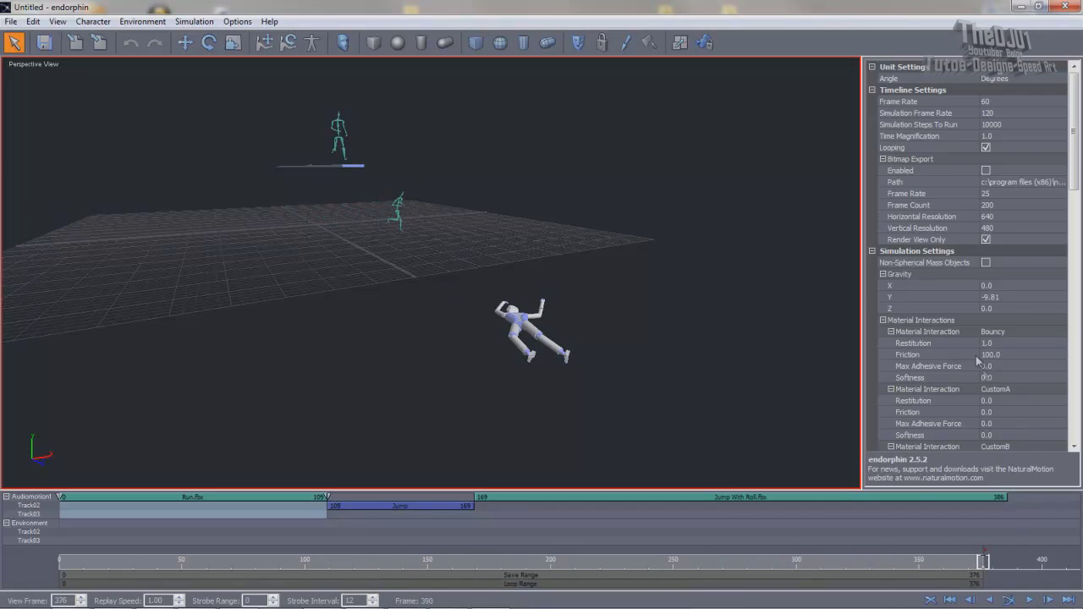
left_click(632, 499)
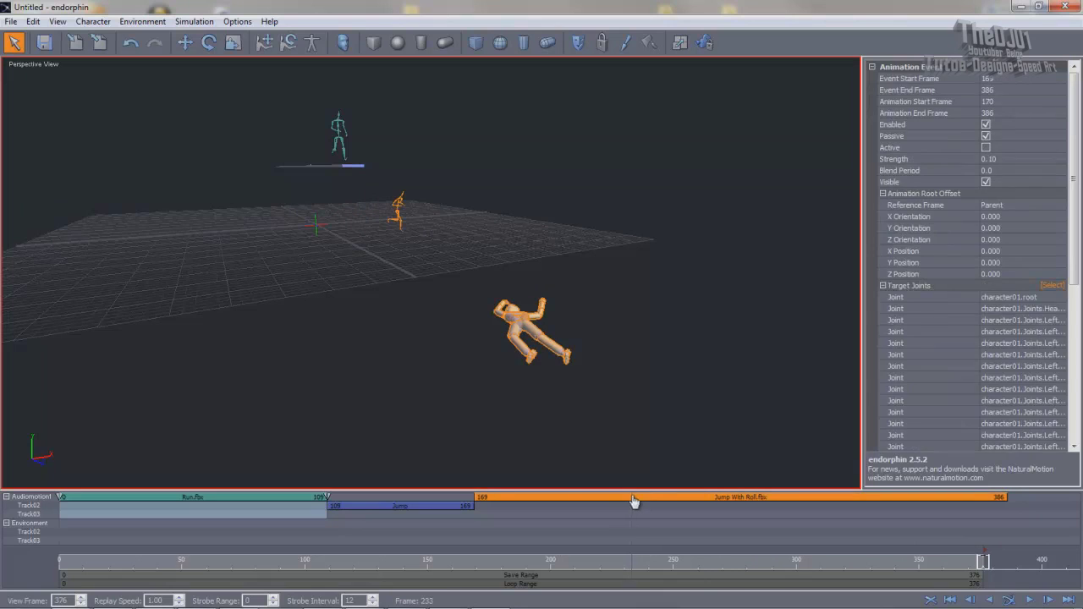
left_click(986, 207)
left_click(986, 213)
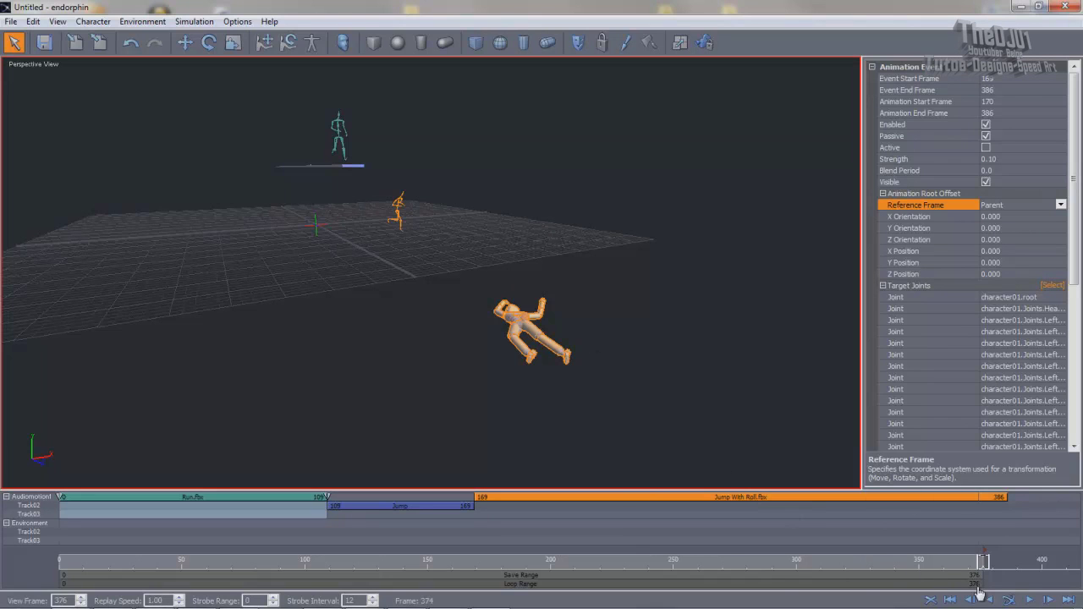
Step: At frame 189, move the Jump With Roll animation's root next to the landed character, to about X 0.428 and Z 13.055
left_click(947, 568)
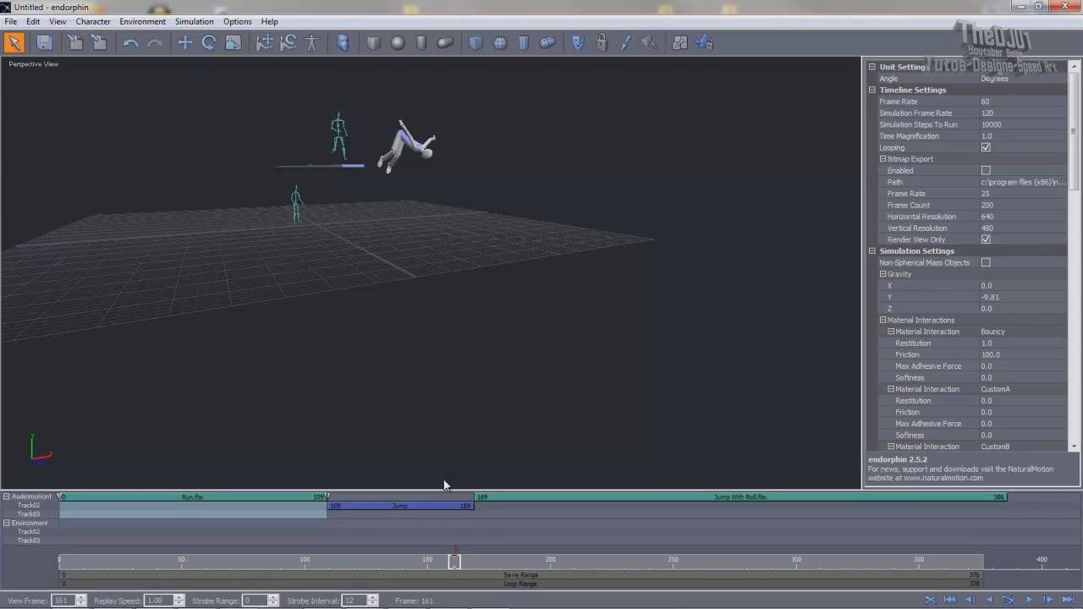
right_click_drag(446, 376, 378, 248, "alt")
left_click_drag(369, 235, 595, 301, "alt")
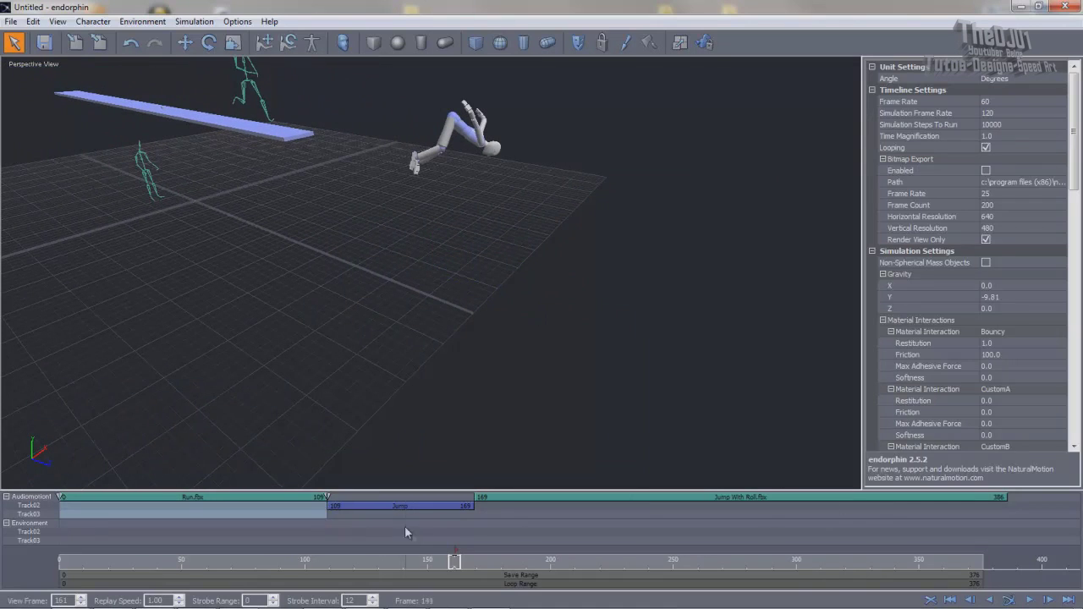
left_click_drag(455, 566, 527, 552)
left_click(597, 353)
left_click(540, 335)
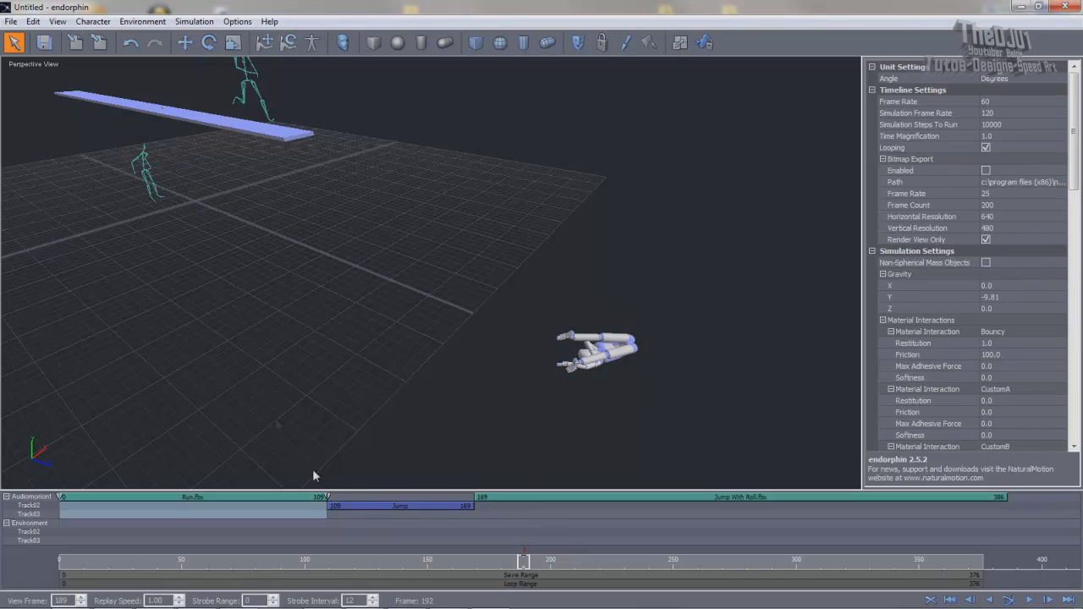
left_click(558, 498)
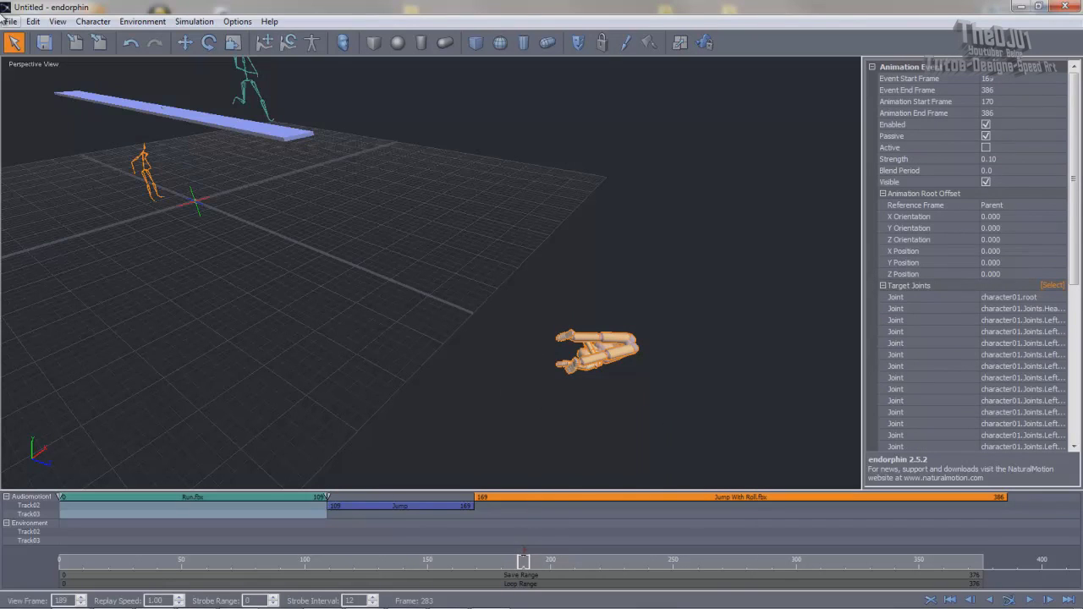
left_click(193, 44)
left_click_drag(235, 218, 849, 457)
left_click_drag(667, 347, 681, 360)
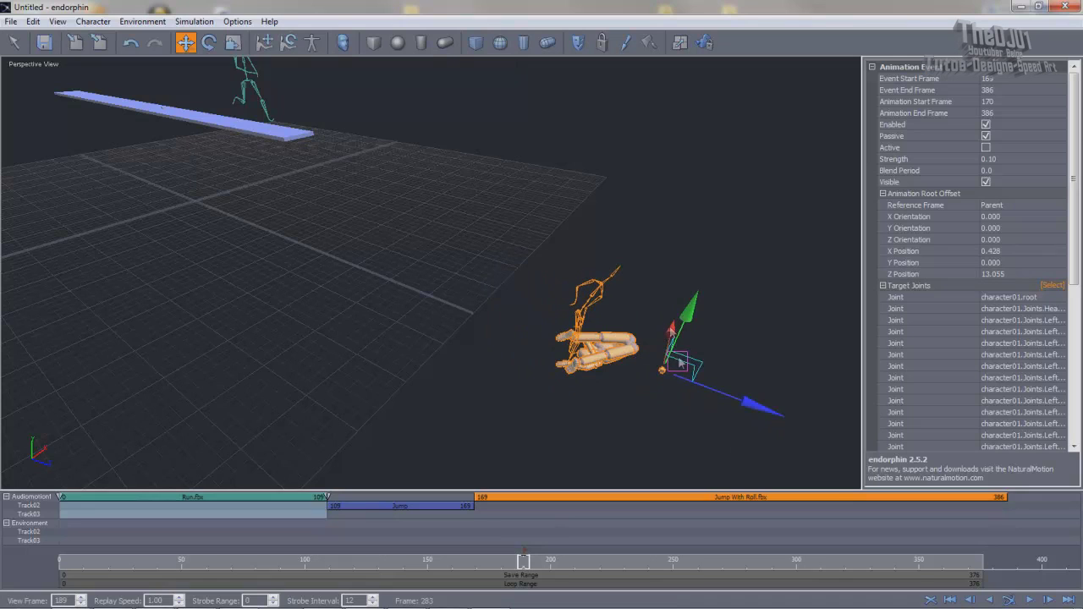
Step: Re-simulate the scene up to frame 302 and inspect the landed character against the roll skeleton at frame 256
left_click(1009, 600)
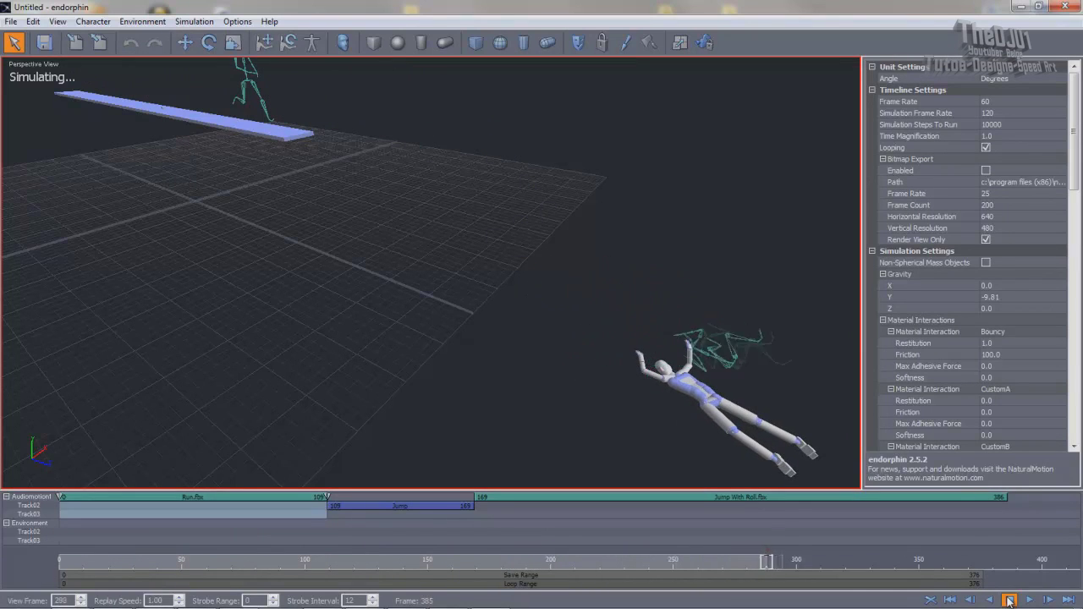
left_click(1009, 600)
left_click_drag(800, 562, 686, 562)
left_click_drag(628, 438, 635, 383)
scroll(638, 369, "up", 4)
middle_click_drag(655, 340, 568, 84)
scroll(320, 244, "down", 4)
middle_click_drag(283, 320, 446, 305)
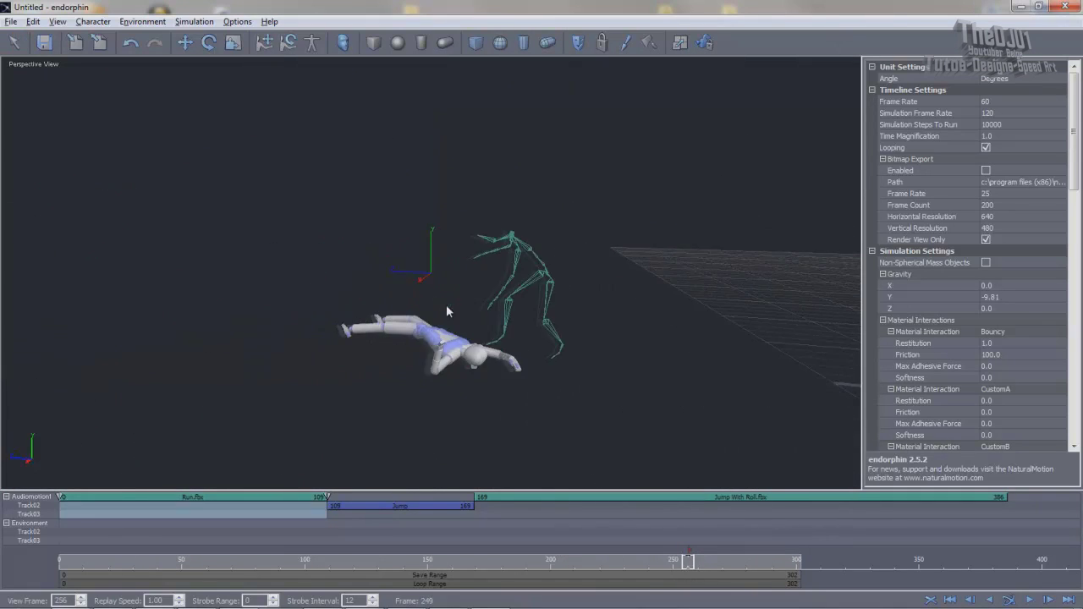
scroll(515, 291, "up", 3)
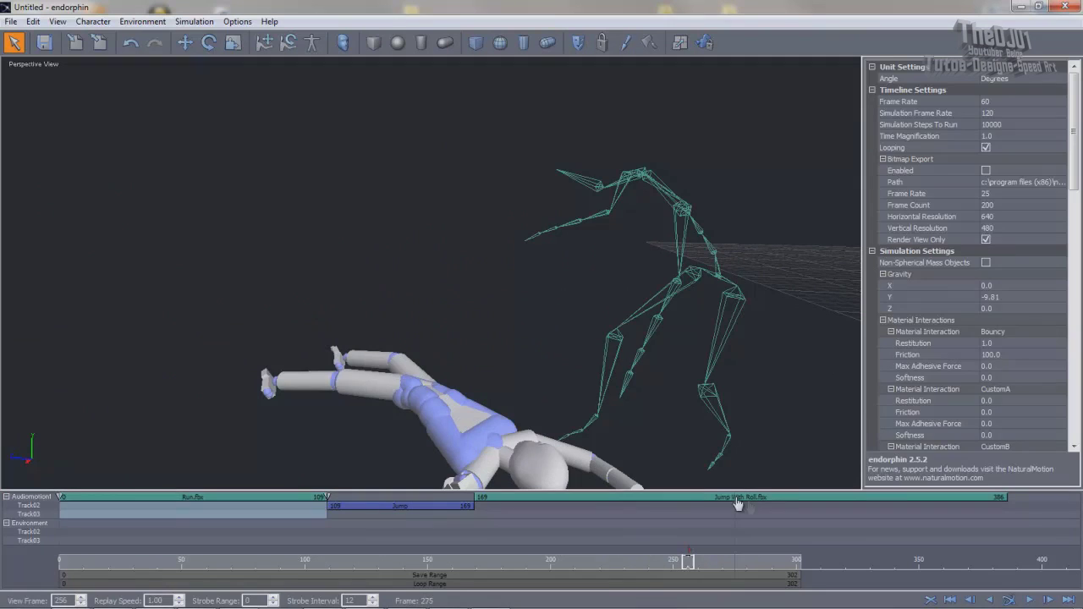
Step: Trim the start of the Jump With Roll event to frame 271 and shift the event onto Track03, starting at frame 169
left_click(769, 497)
left_click_drag(687, 562, 489, 562)
left_click_drag(454, 403, 500, 338, "alt")
left_click_drag(491, 565, 727, 531)
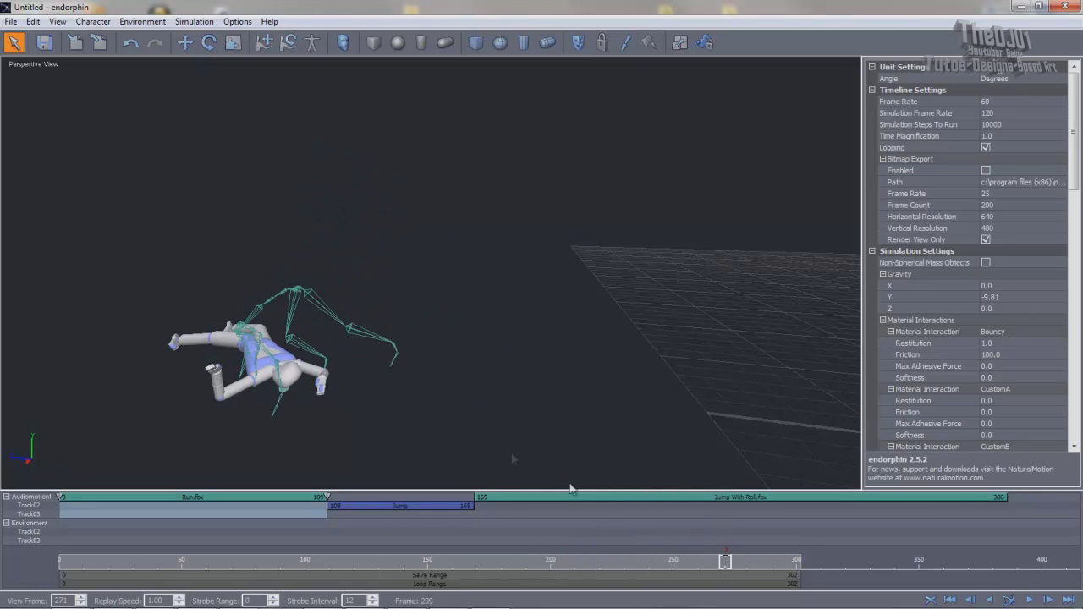
mouse_move(725, 571)
left_mouse_down()
mouse_move(737, 564)
mouse_move(726, 567)
left_mouse_up()
left_click(480, 500)
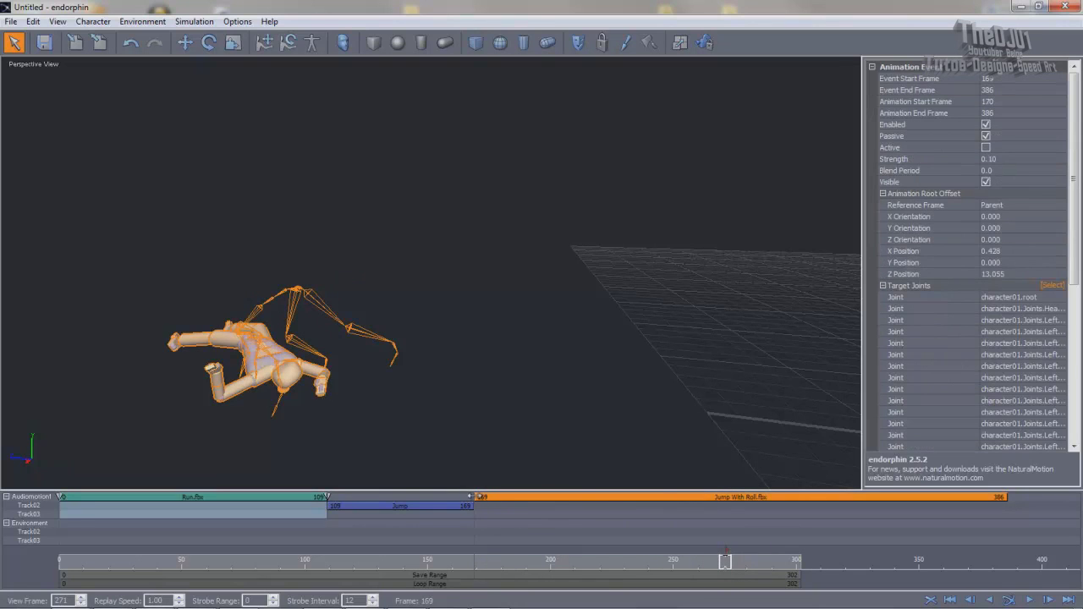
left_click_drag(471, 497, 689, 507)
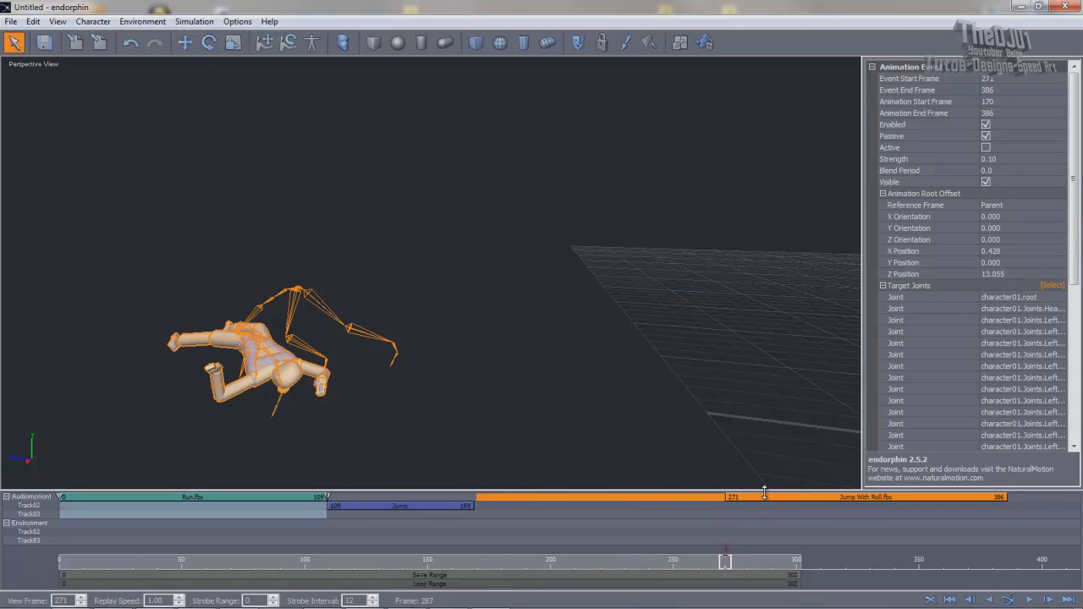
left_click_drag(765, 501, 518, 526)
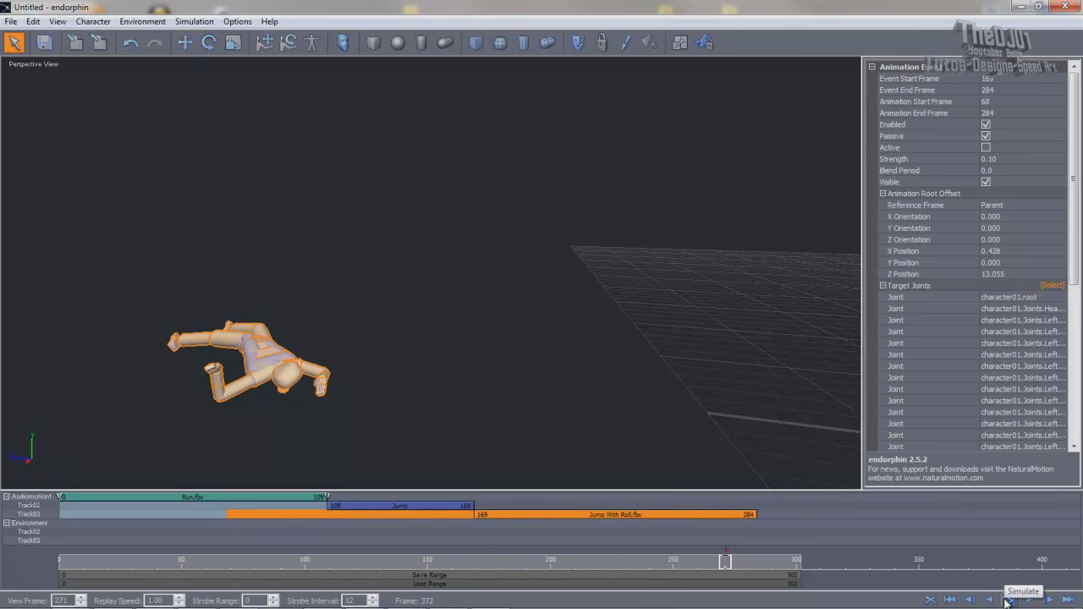
Step: Re-simulate the scene with the trimmed Jump With Roll event up to frame 202, framing the slab's end and the landing area
left_click(658, 320)
left_click_drag(658, 320, 658, 269, "alt")
left_click_drag(706, 200, 628, 273, "alt")
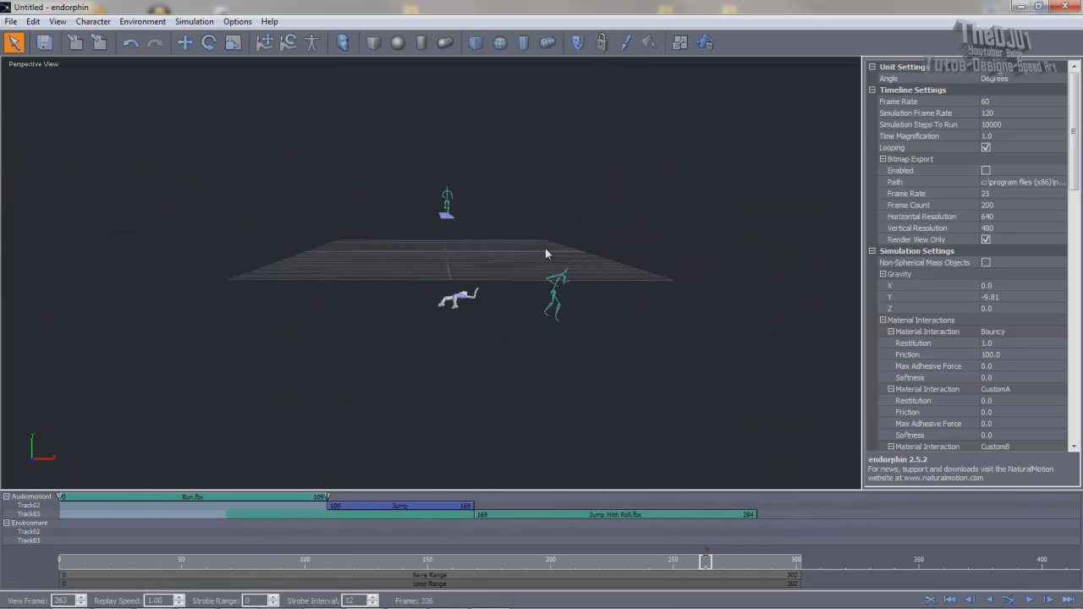
left_click_drag(548, 251, 650, 275, "alt")
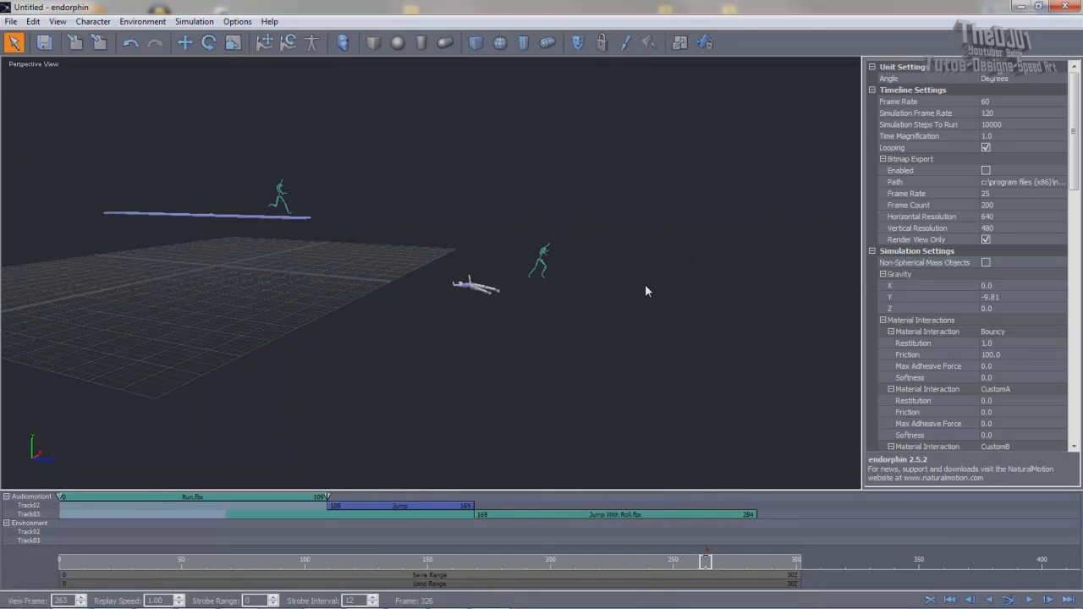
left_click(1008, 600)
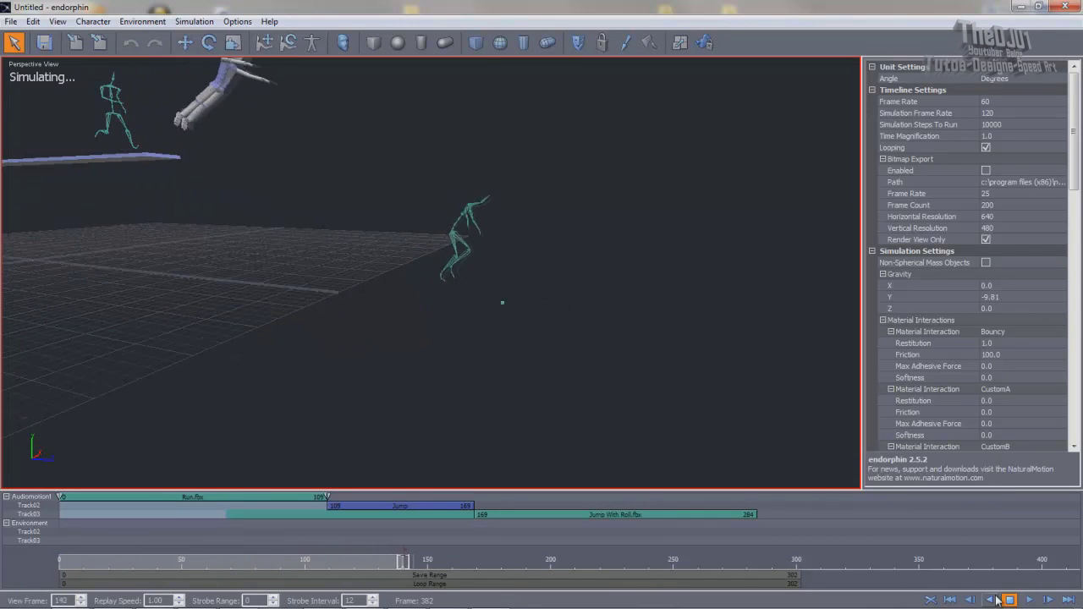
left_click(1009, 600)
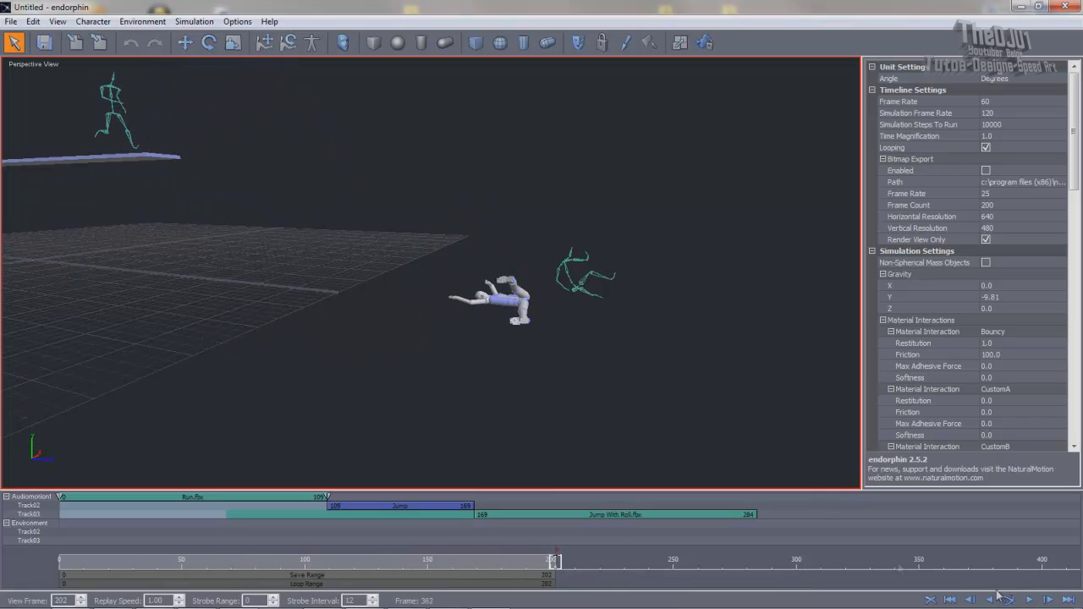
Step: Reposition the Jump With Roll event on Track03 so it starts at frame 186, as the character reaches the ground
left_click_drag(554, 562, 474, 567)
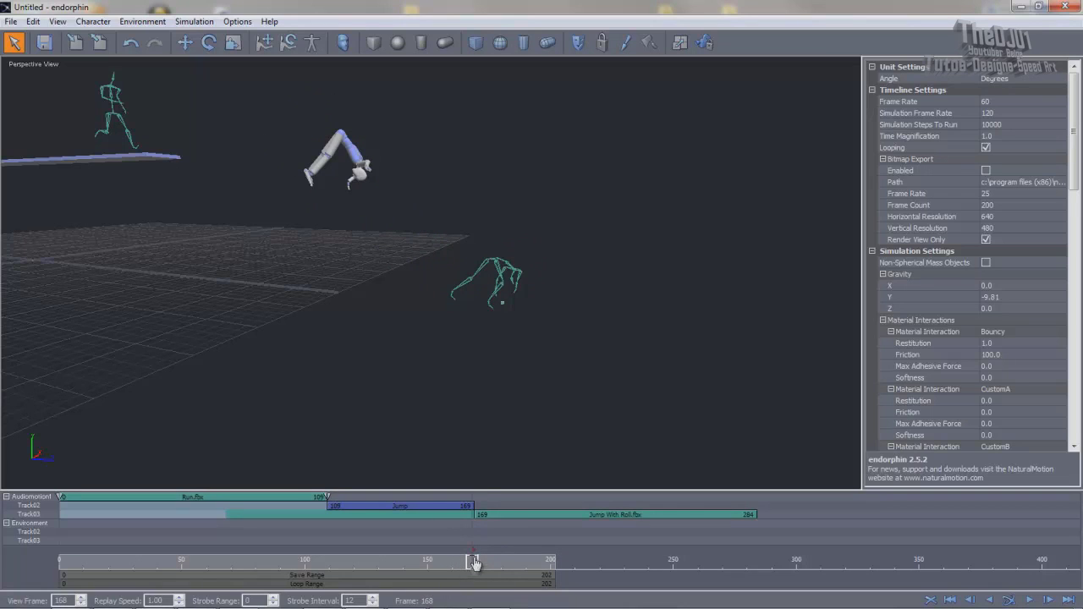
left_click_drag(495, 521, 610, 519)
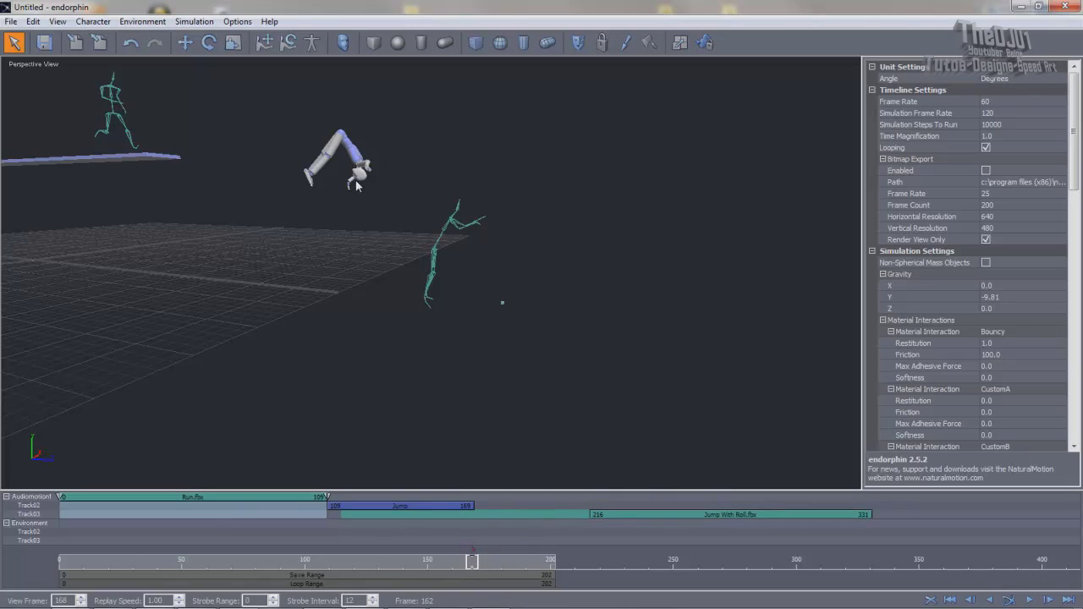
left_click_drag(386, 207, 386, 208)
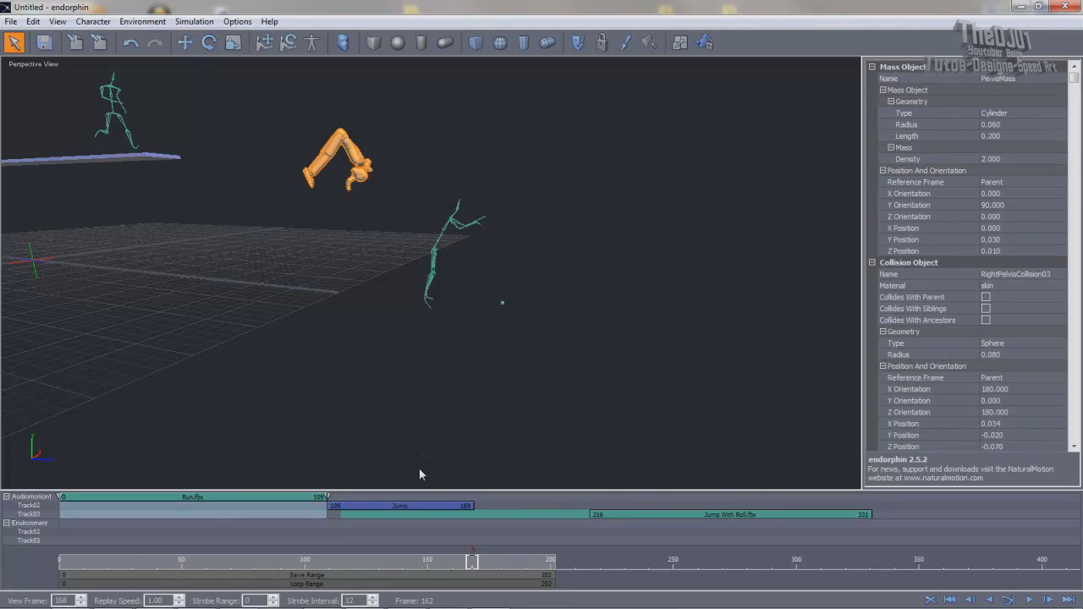
left_click_drag(472, 562, 518, 572)
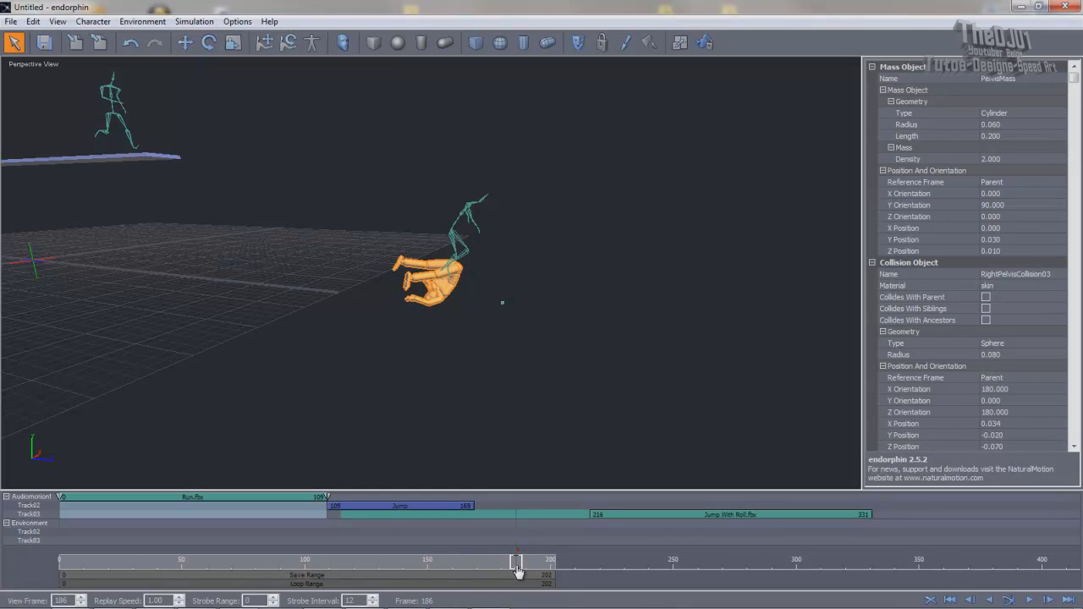
left_click_drag(587, 518, 541, 520)
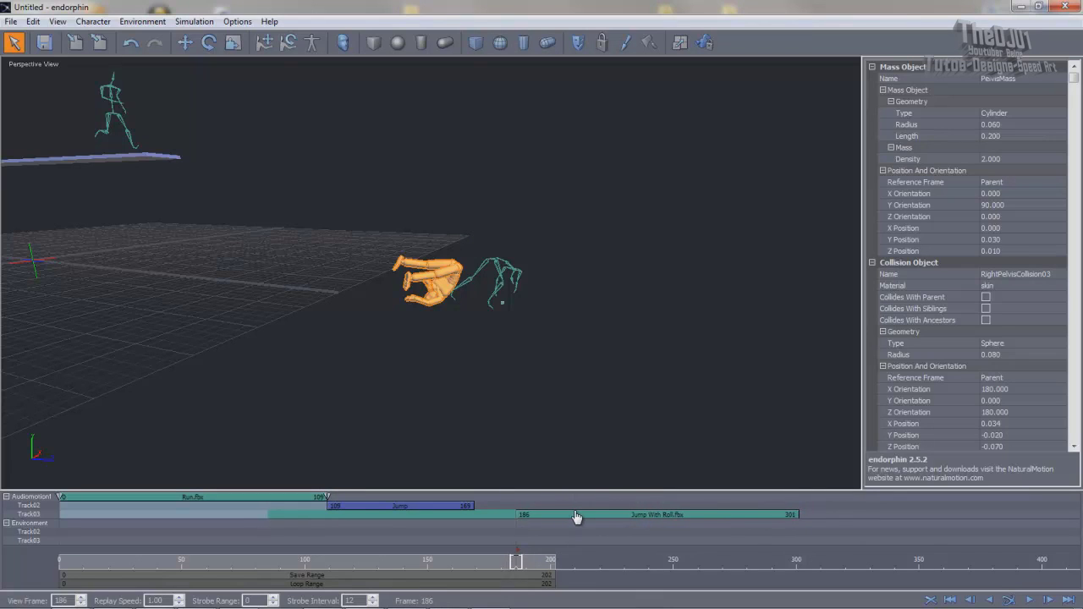
Step: Re-simulate the scene up to frame 226 and return to the landing pose at frame 184
left_click(1031, 601)
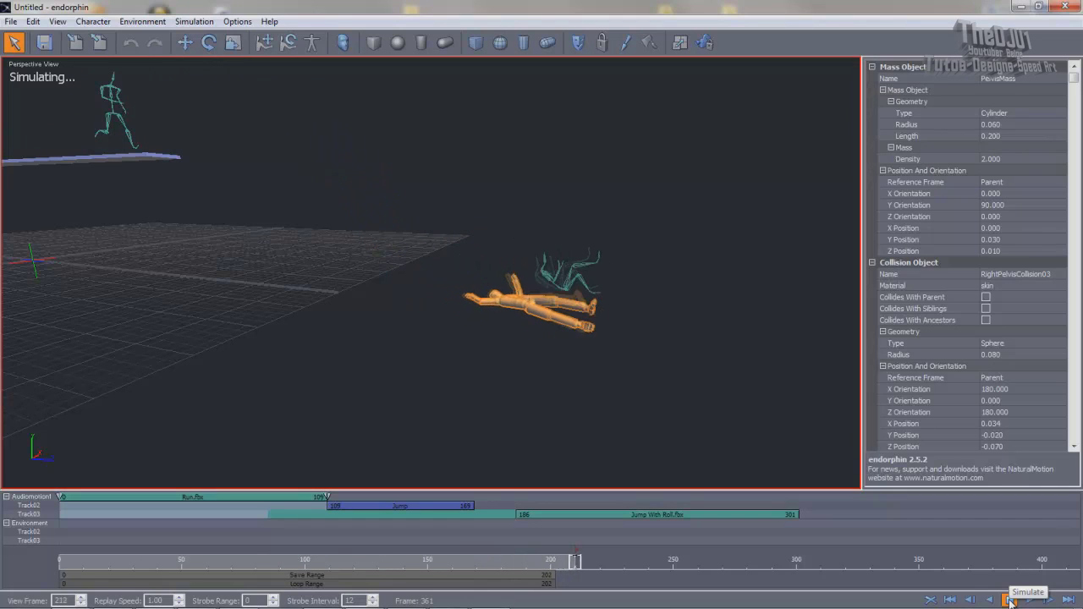
left_click(1009, 600)
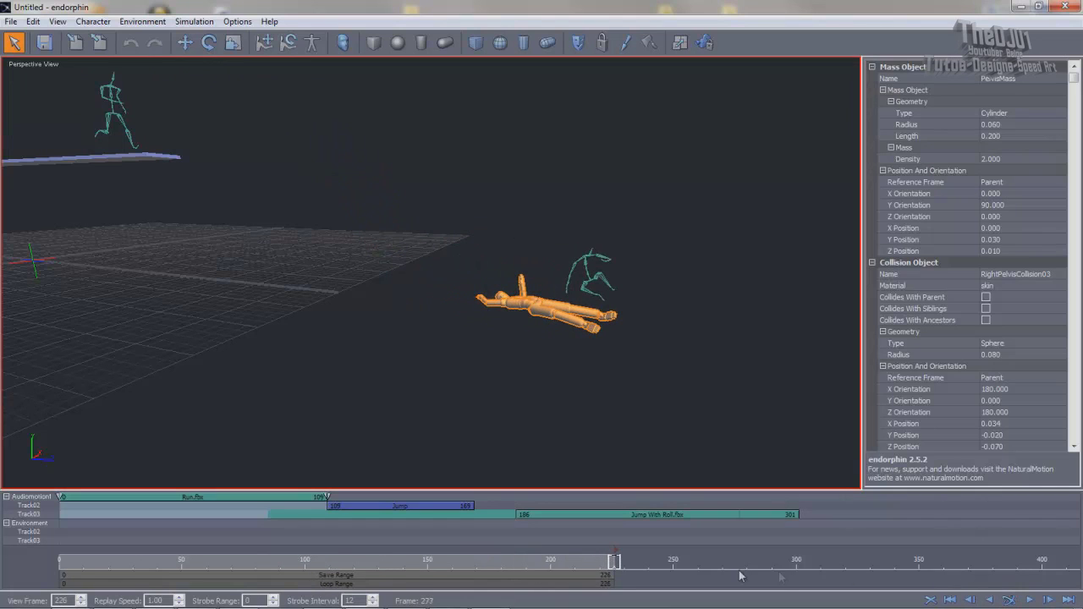
left_click_drag(601, 566, 511, 558)
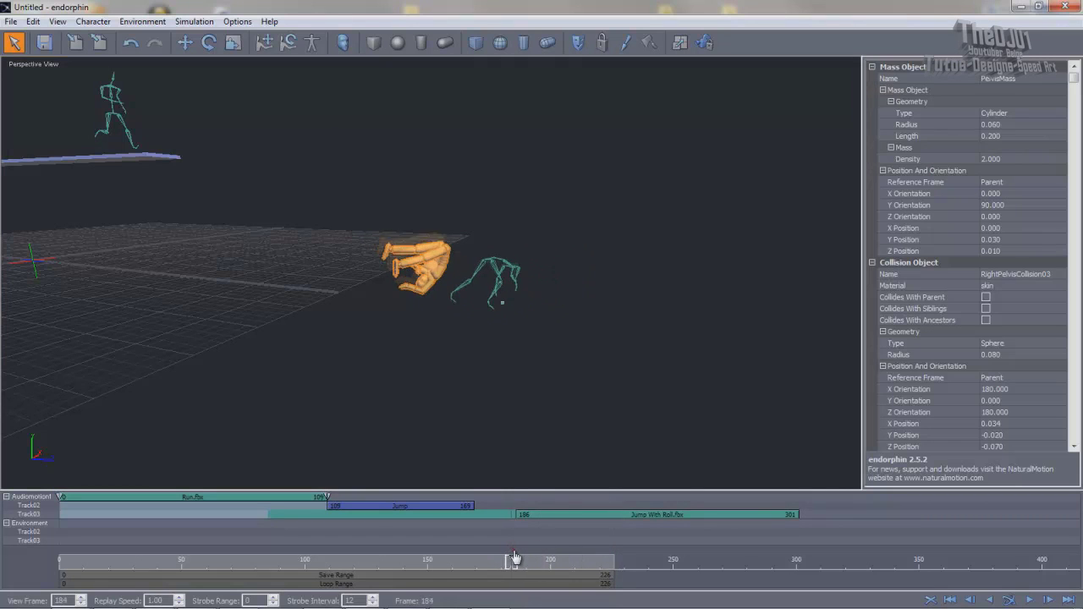
Step: Trim the Jump With Roll event's start to frame 194 and re-simulate with the event shifted to start at frame 182
left_click_drag(511, 558, 538, 558)
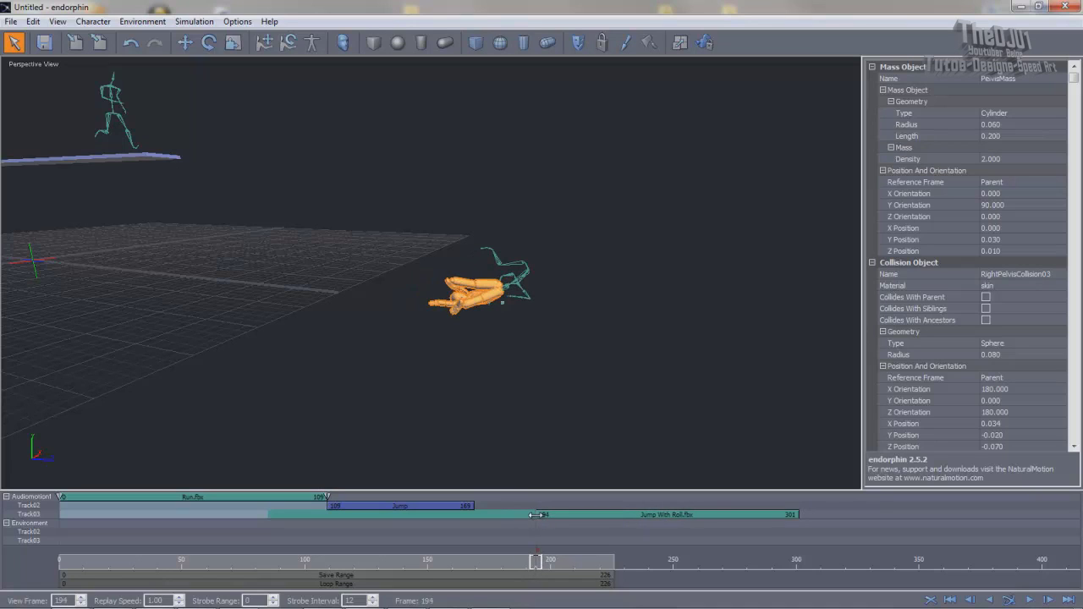
left_click_drag(538, 563, 509, 563)
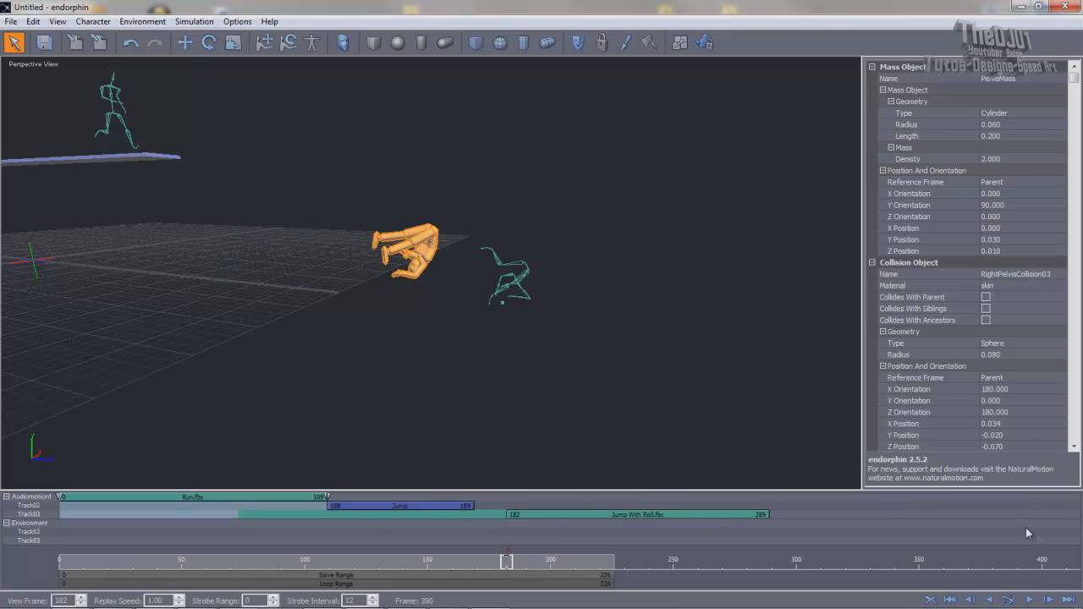
left_click(1011, 600)
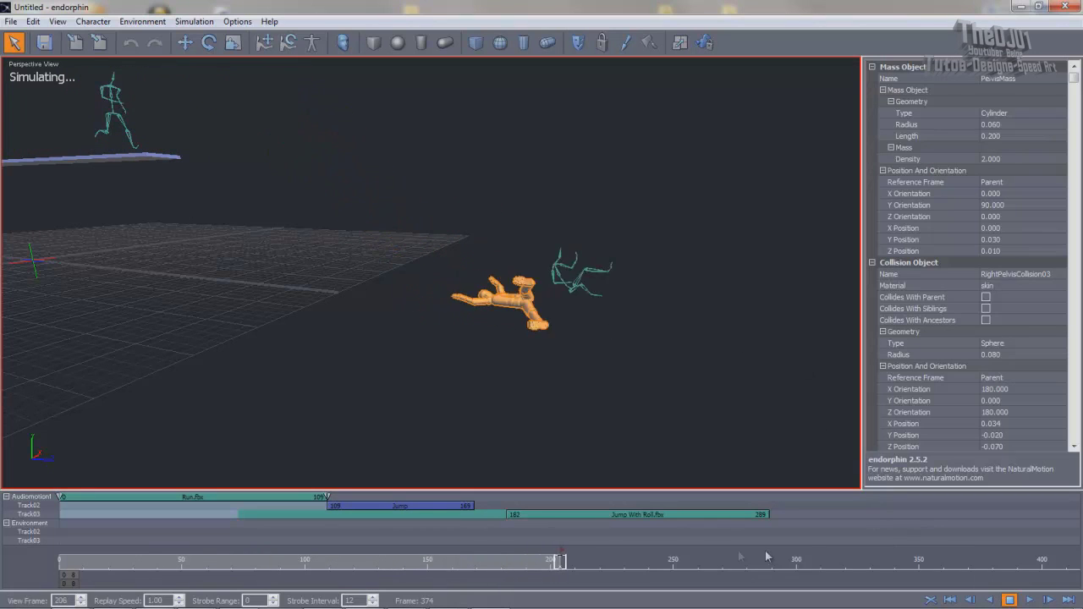
Step: Shift the Jump With Roll event to start at frame 186 and move its skeleton onto the character, at root offset X 0.023, Z 11.820
left_click_drag(619, 567, 516, 556)
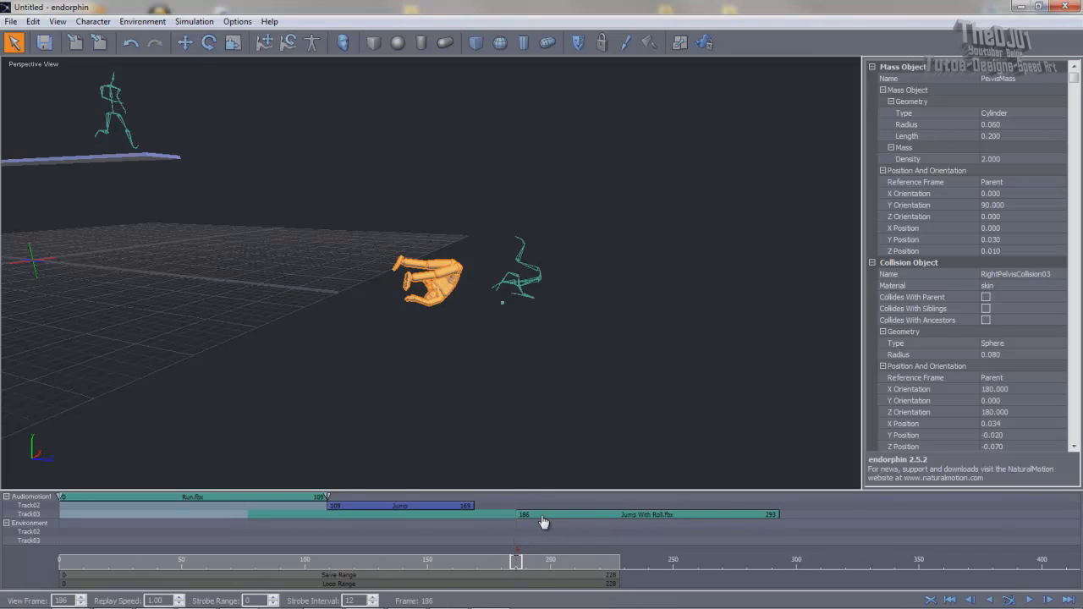
left_click(637, 515)
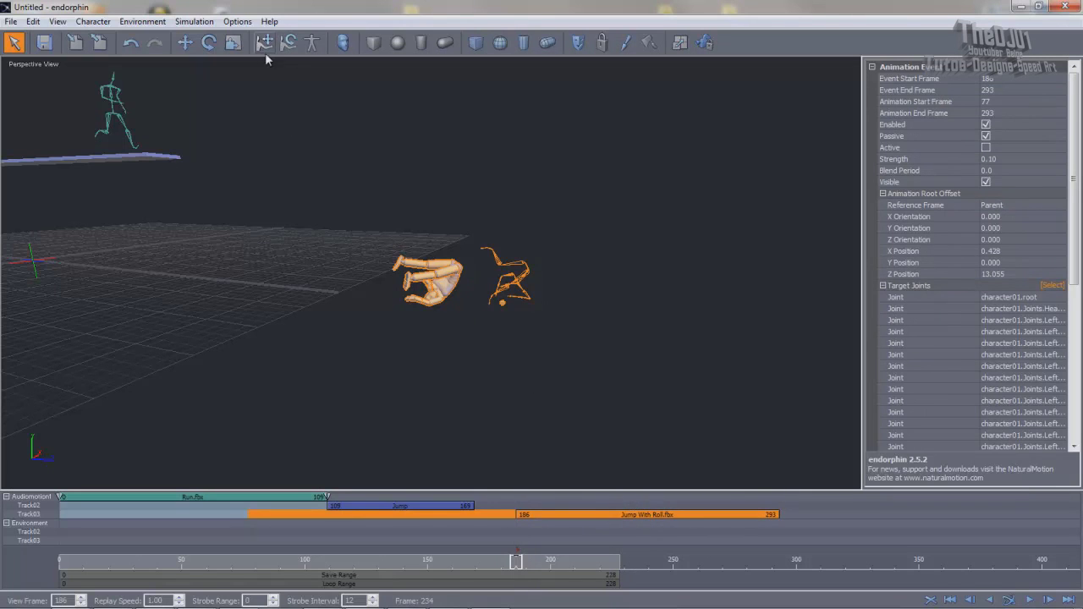
left_click(187, 44)
left_click_drag(499, 142, 350, 230, "alt")
left_click(492, 319)
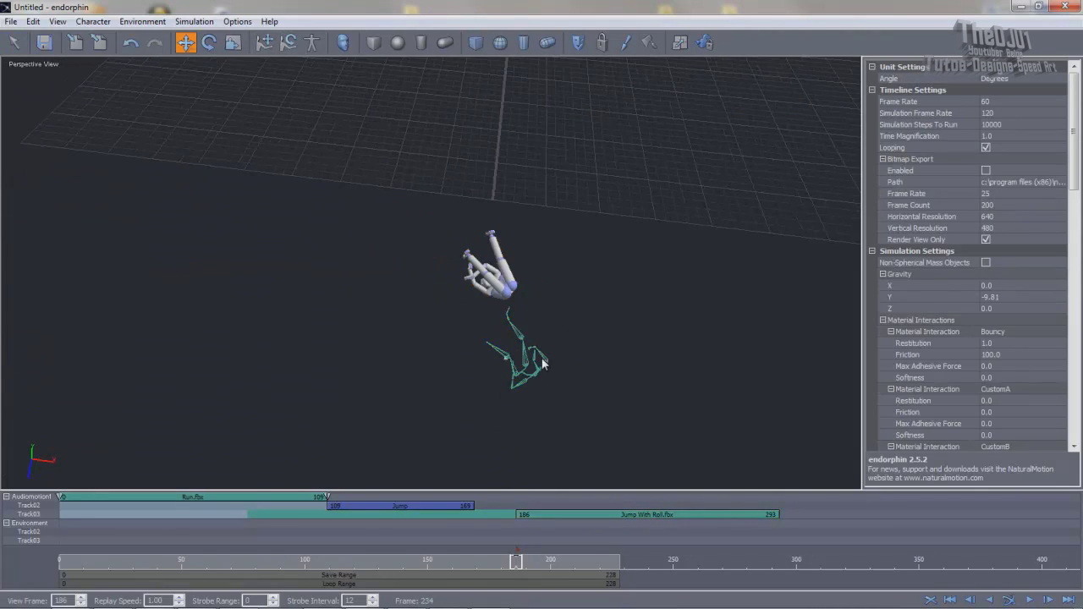
left_click(547, 519)
left_click_drag(574, 369, 518, 369)
left_click_drag(489, 422, 483, 341)
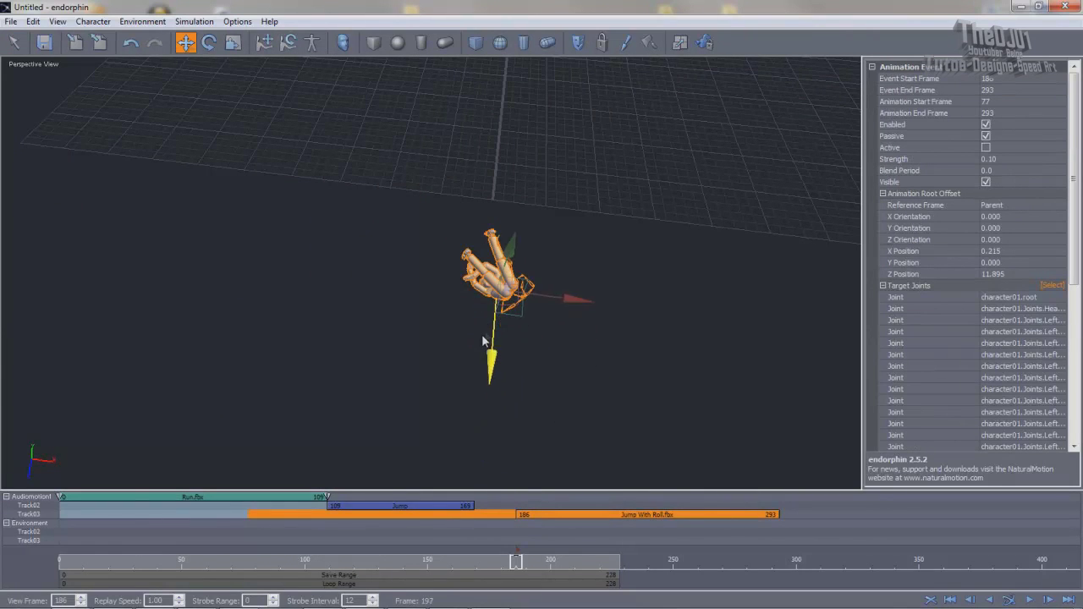
left_click_drag(553, 302, 540, 298)
left_click_drag(479, 374, 495, 364)
left_click_drag(546, 296, 745, 194)
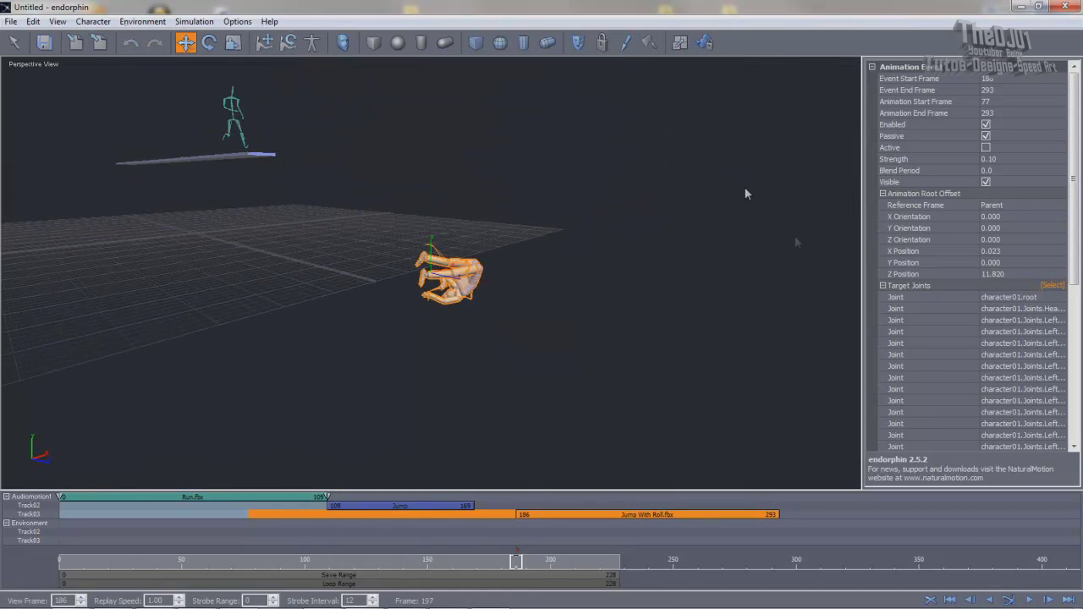
Step: Re-simulate the scene with the repositioned roll skeleton up to frame 240
left_click(1012, 600)
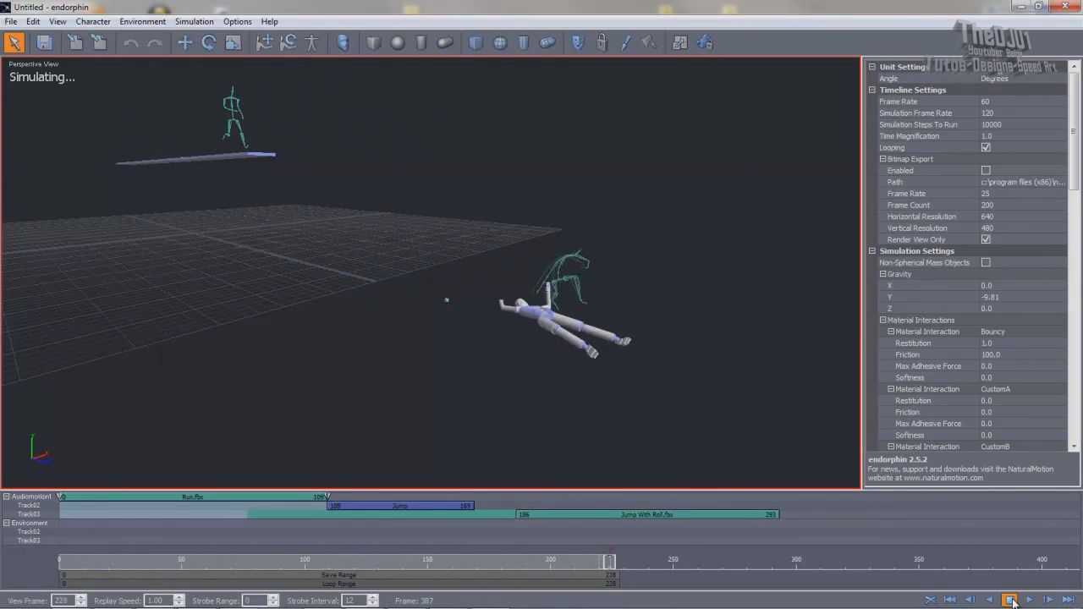
left_click(1012, 600)
left_click(972, 600)
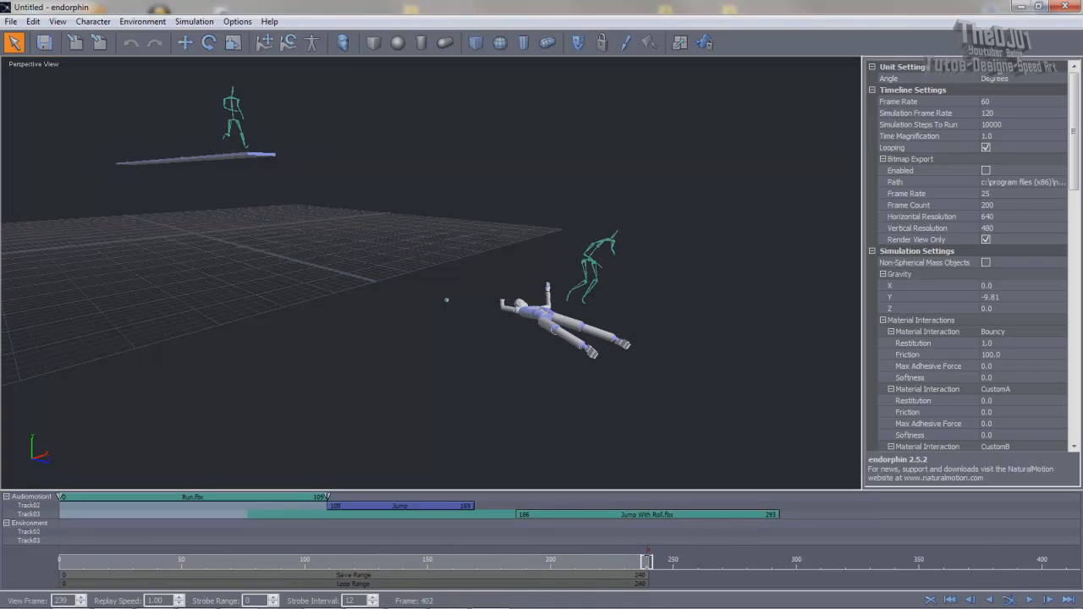
Step: Shorten the Jump event to end at frame 147 and re-simulate the scene up to frame 242
left_click(400, 505)
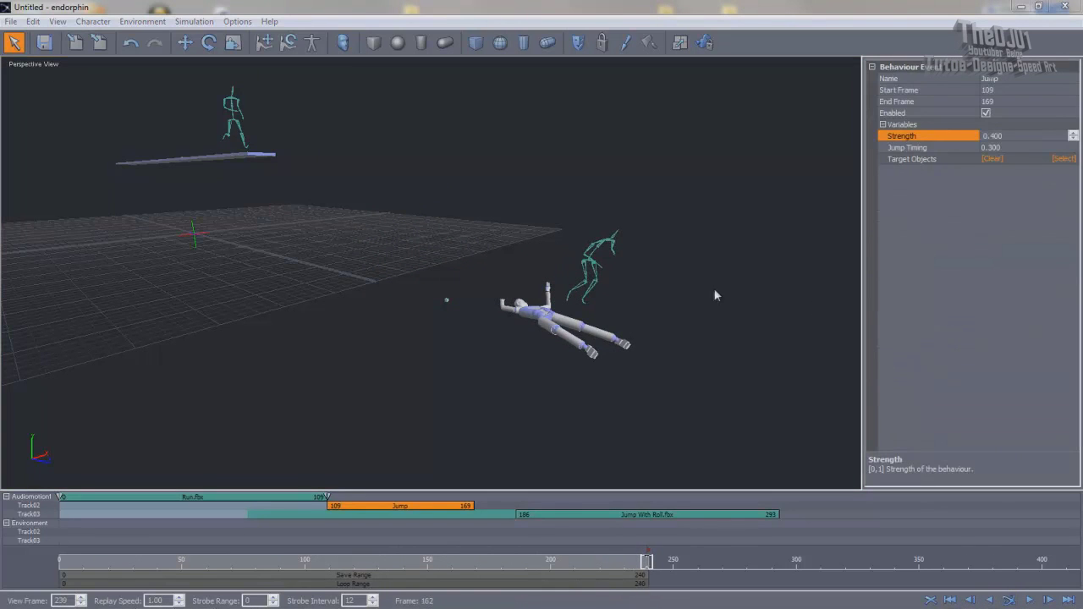
left_click_drag(717, 291, 769, 283, "alt")
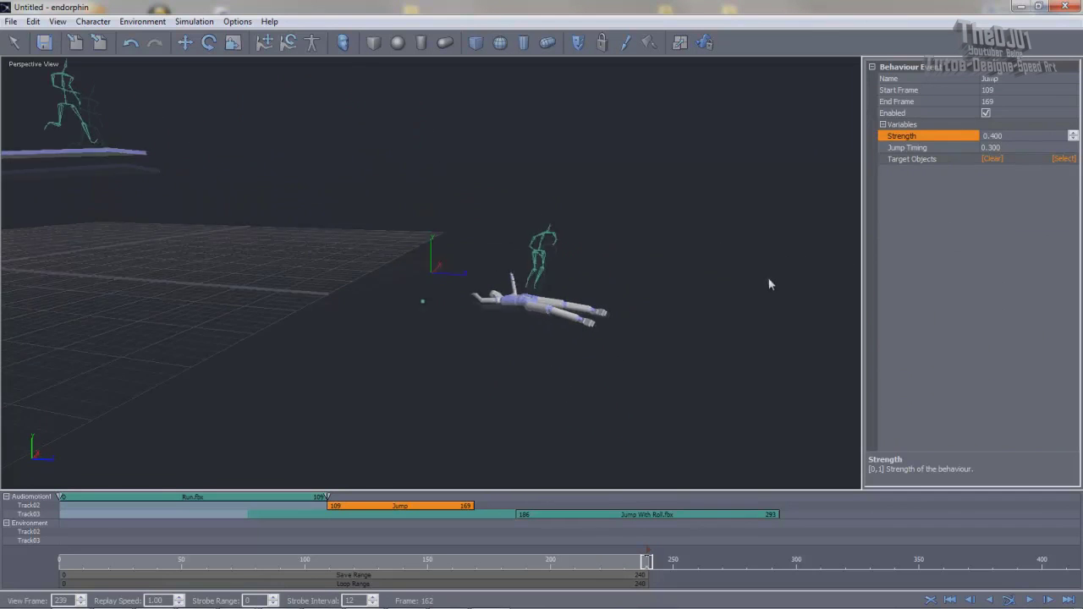
left_click_drag(426, 243, 700, 393, "alt")
left_click_drag(504, 561, 390, 569)
left_click_drag(400, 566, 422, 565)
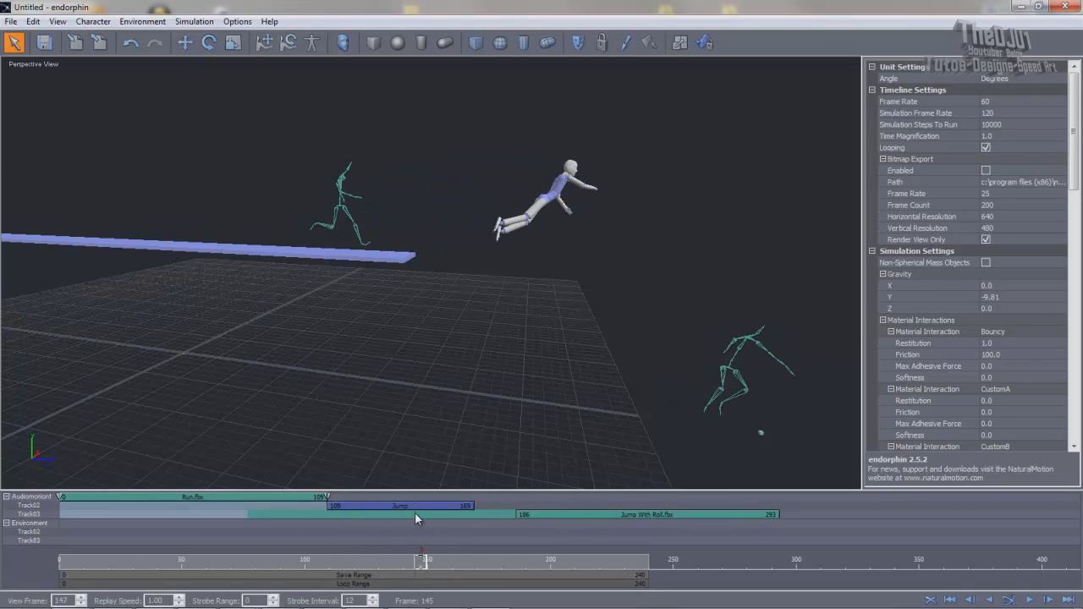
left_click_drag(468, 506, 423, 505)
left_click(1010, 600)
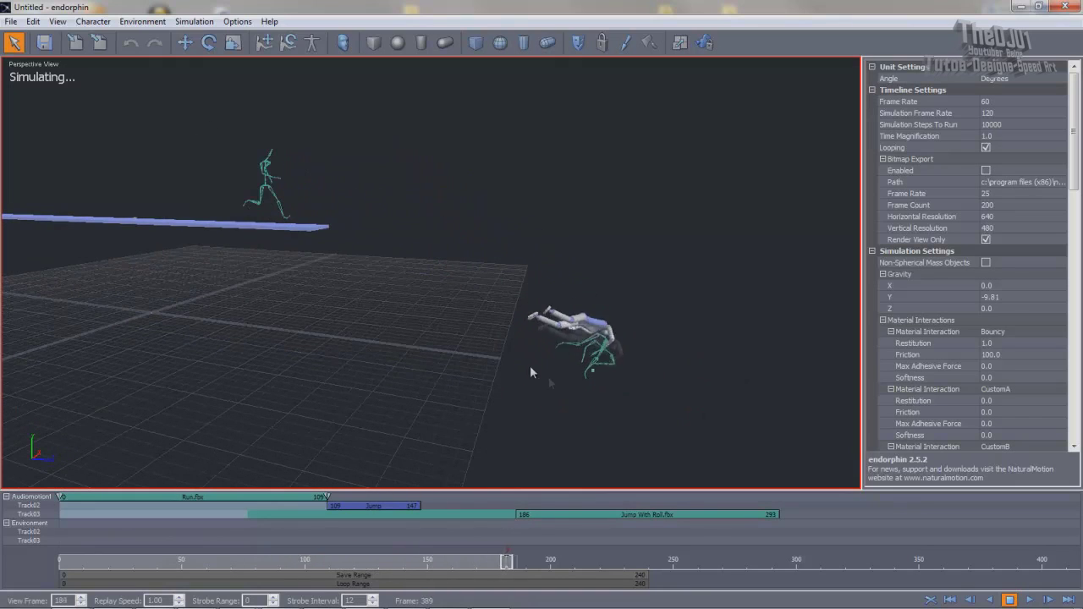
left_click(1009, 600)
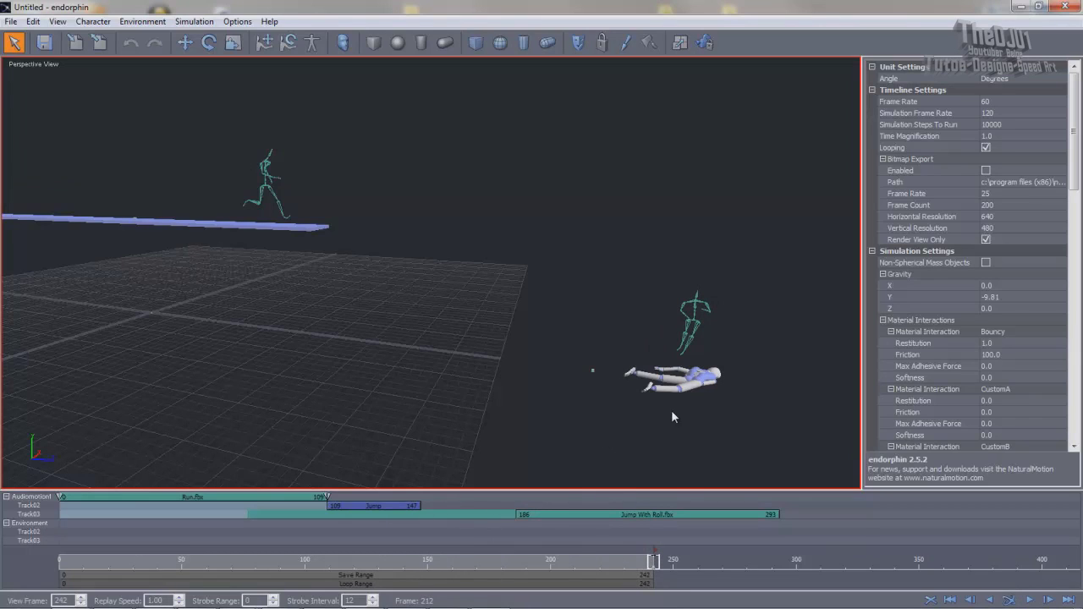
Step: Set the Jump event's strength to 0.300 and re-simulate the scene up to frame 214
left_click_drag(653, 561, 408, 565)
left_click(369, 506)
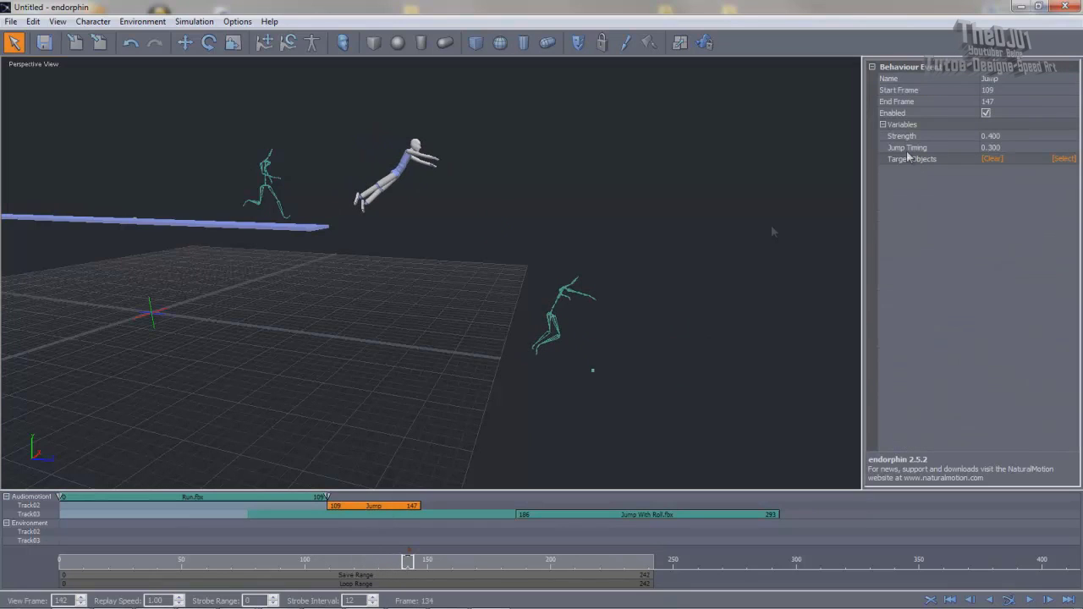
left_click(903, 137)
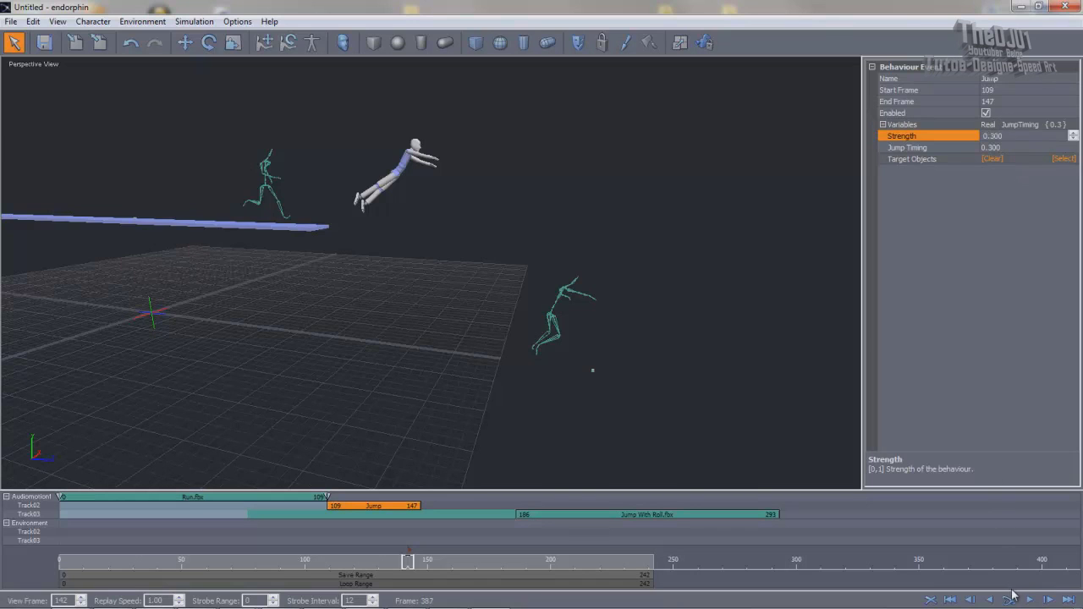
left_click(1011, 599)
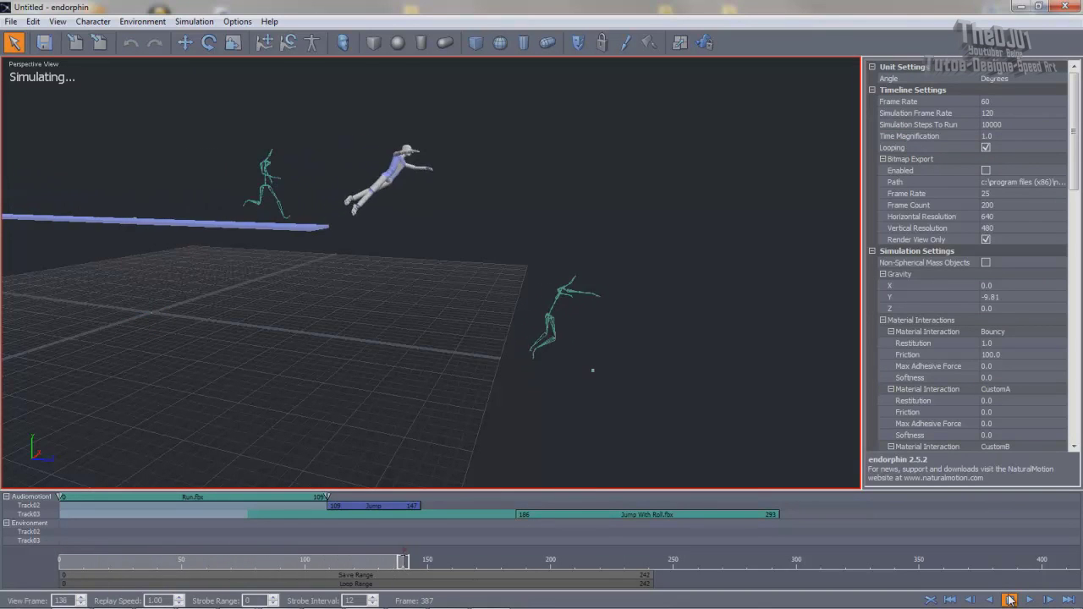
left_click(1010, 600)
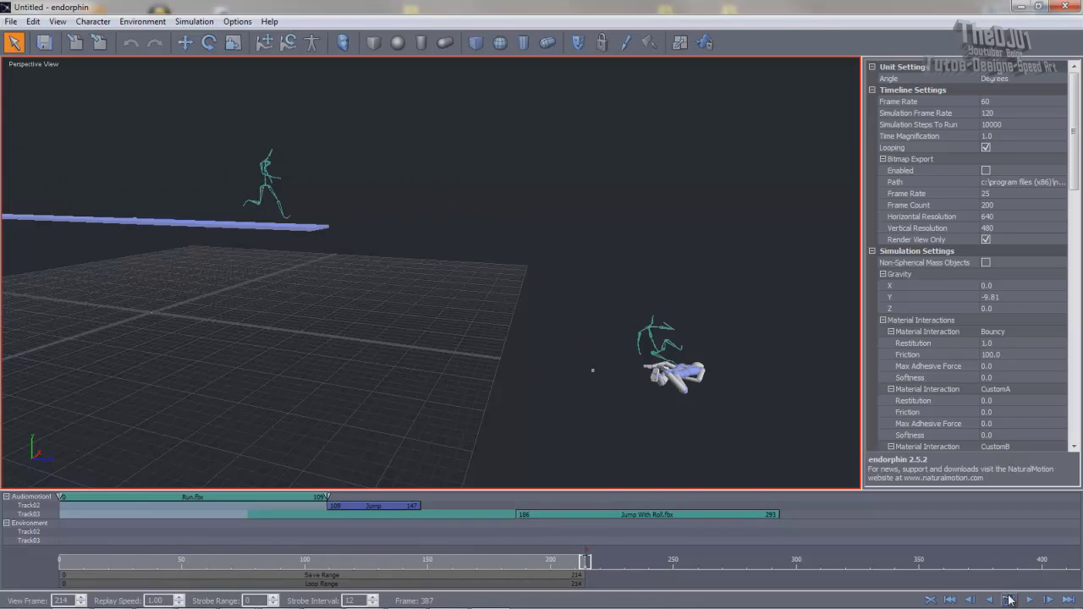
left_click(950, 601)
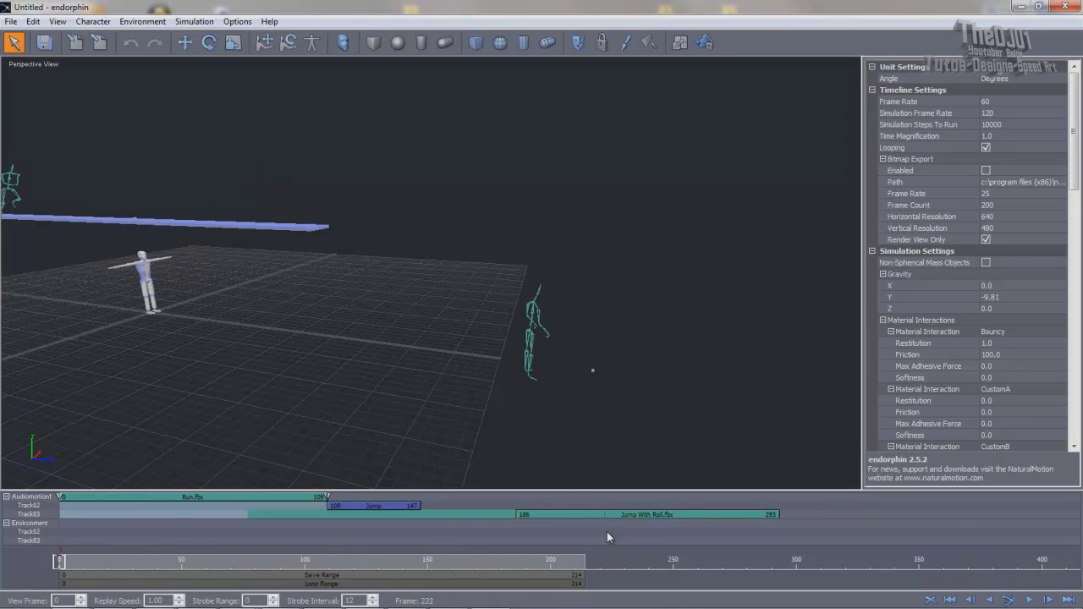
Step: Shift the Jump With Roll event to start at frame 185 and place it on Track02, overlapping the Jump event
left_click_drag(554, 560, 501, 565)
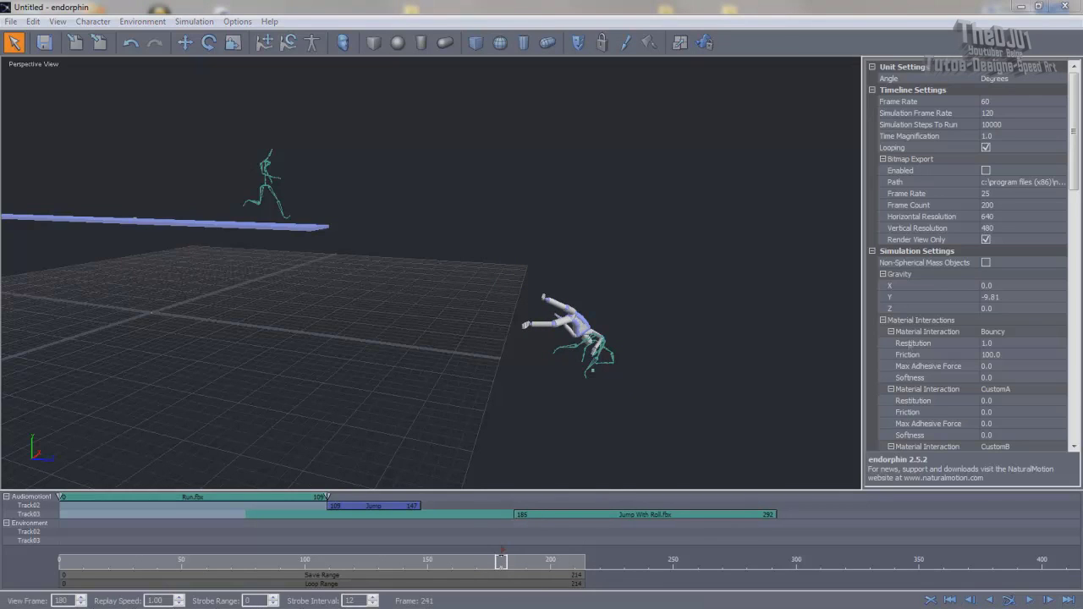
left_click_drag(508, 559, 491, 513)
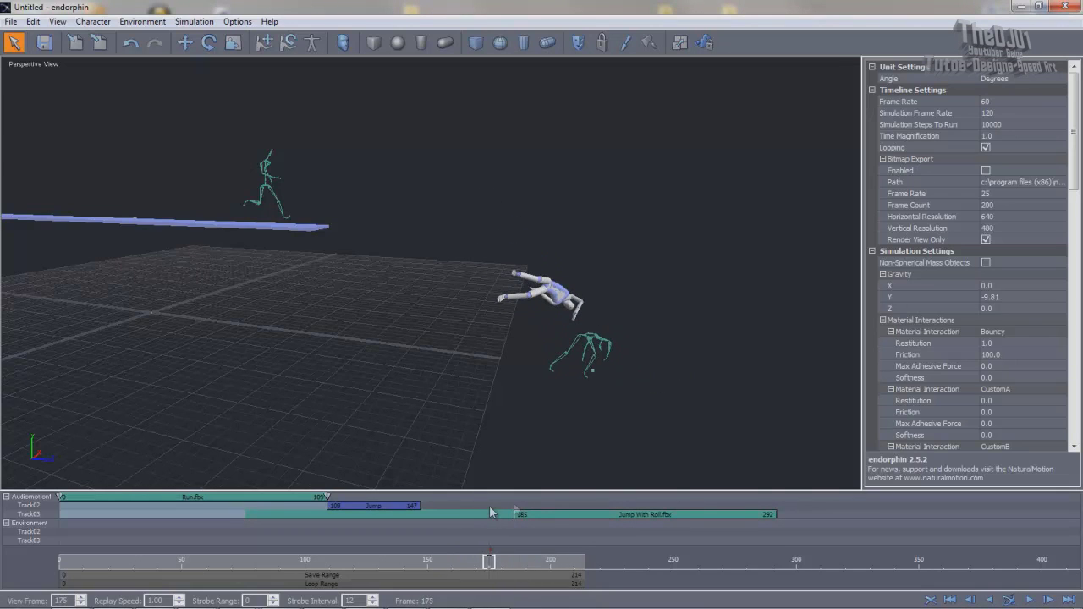
left_click(649, 517)
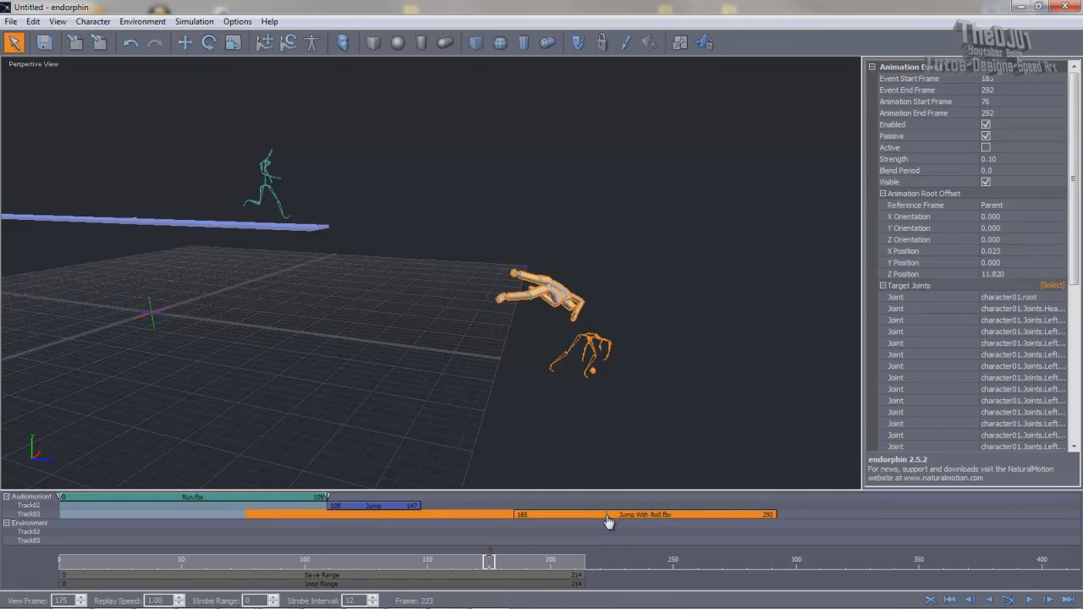
left_click_drag(592, 519, 588, 513)
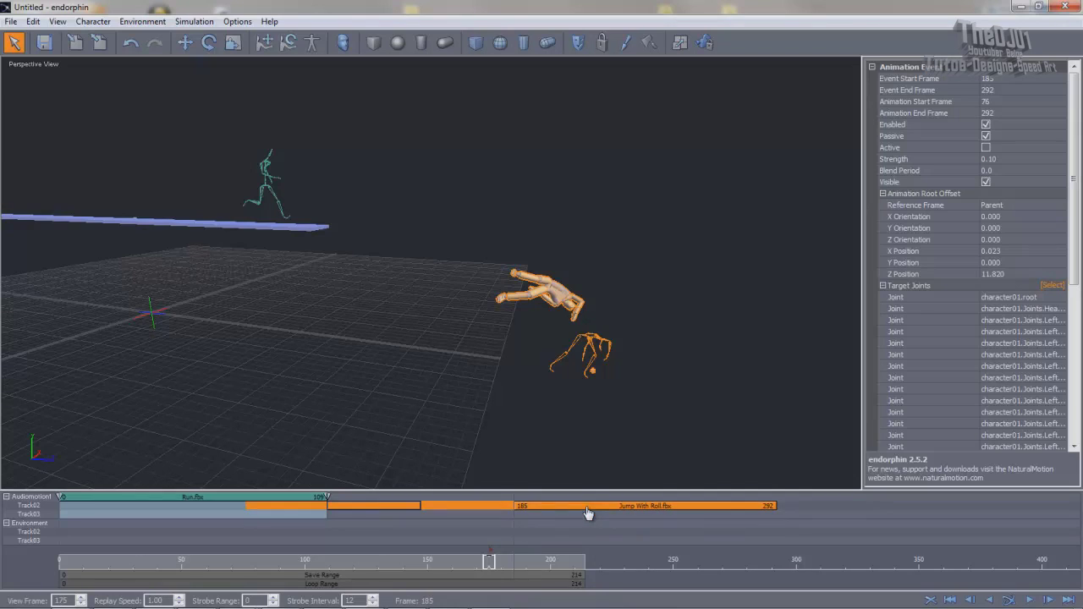
left_click(374, 505)
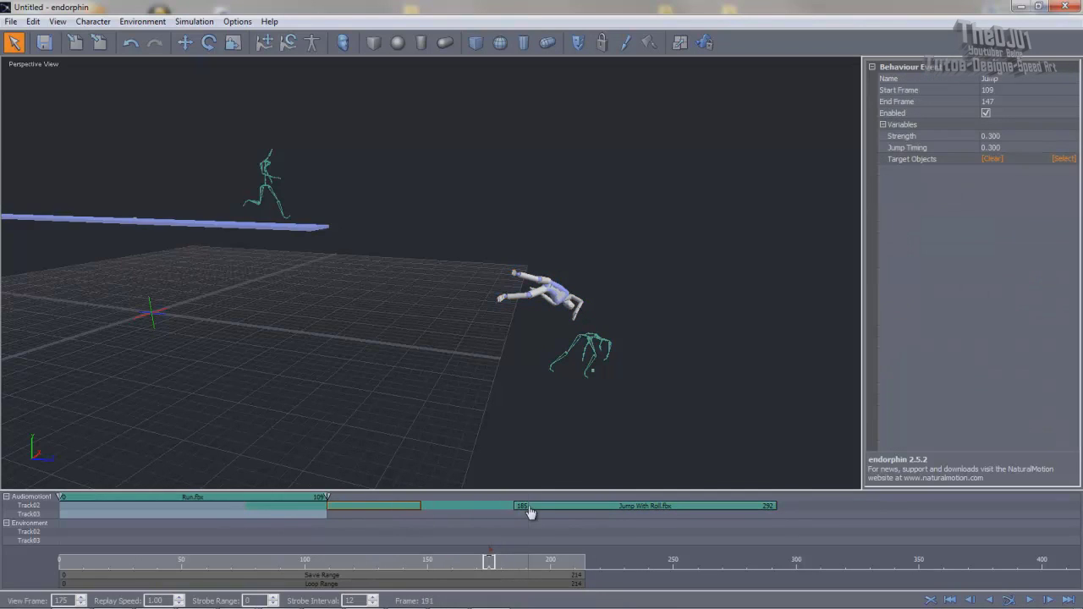
left_click_drag(525, 524, 522, 513)
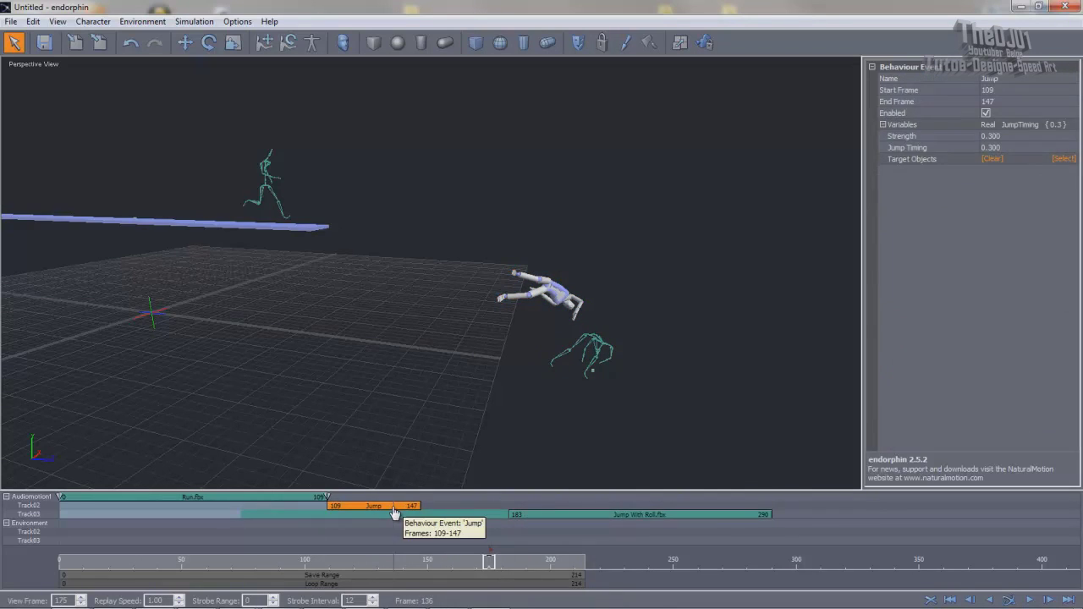
left_click_drag(513, 515, 527, 513)
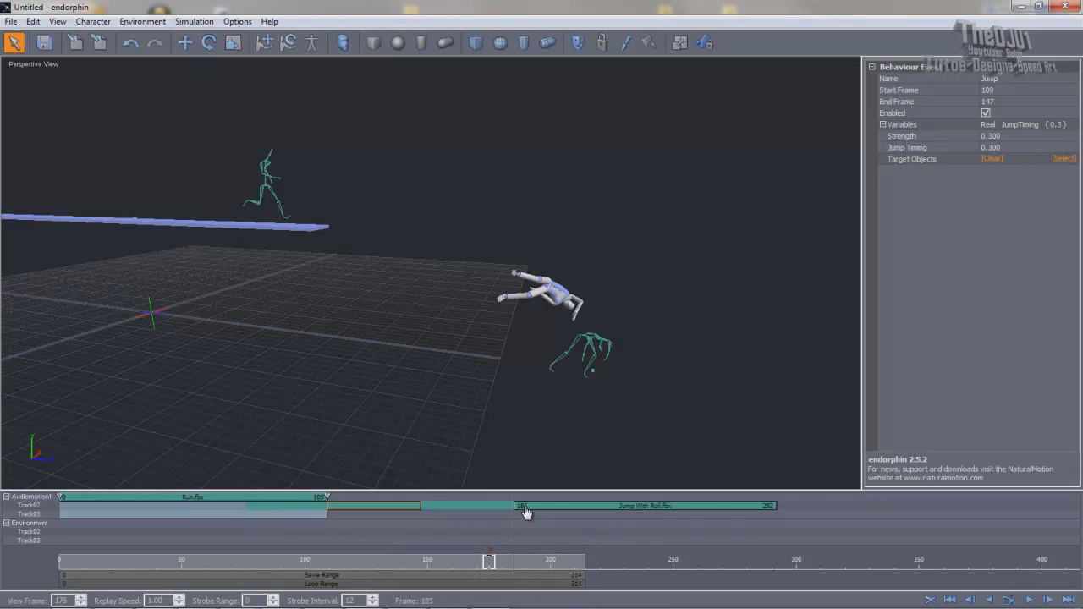
left_click(644, 508)
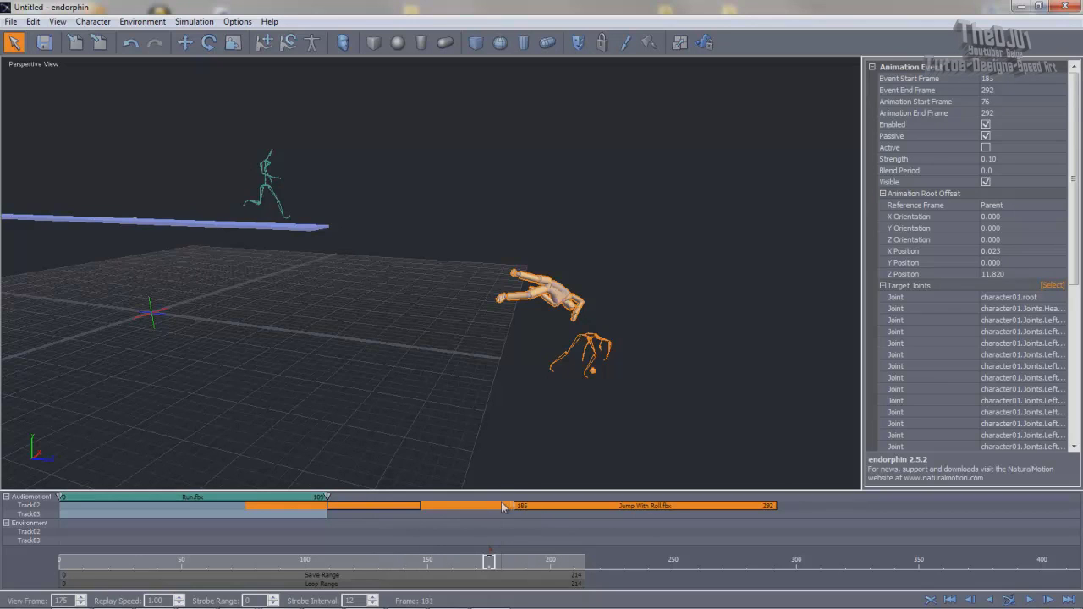
Step: Exclude both of the character's hands from the Jump With Roll event's target joints, working at frame 131
left_click_drag(491, 562, 383, 559)
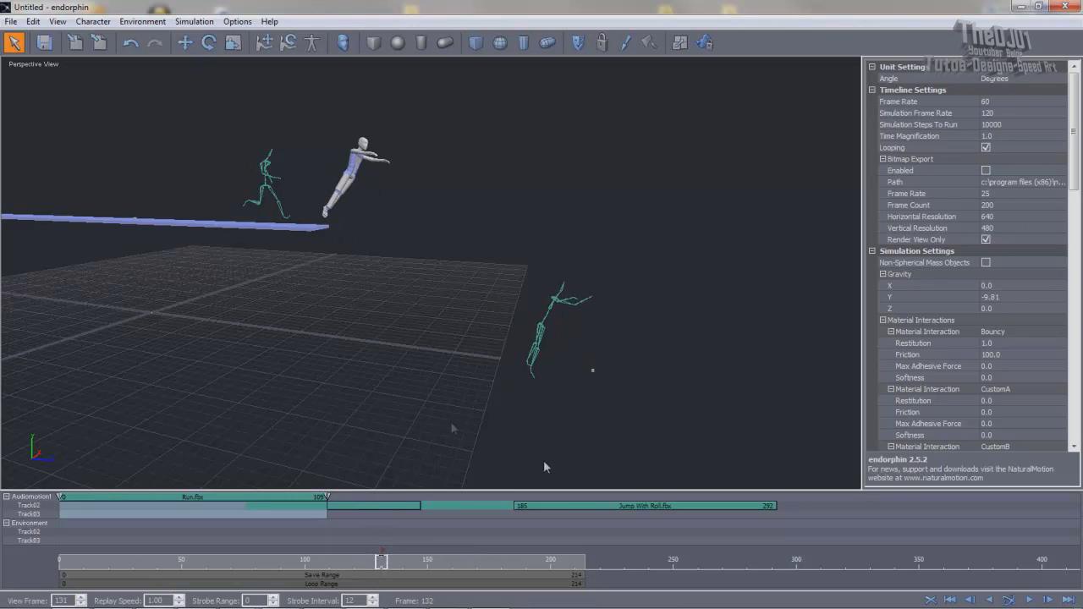
left_click(648, 507)
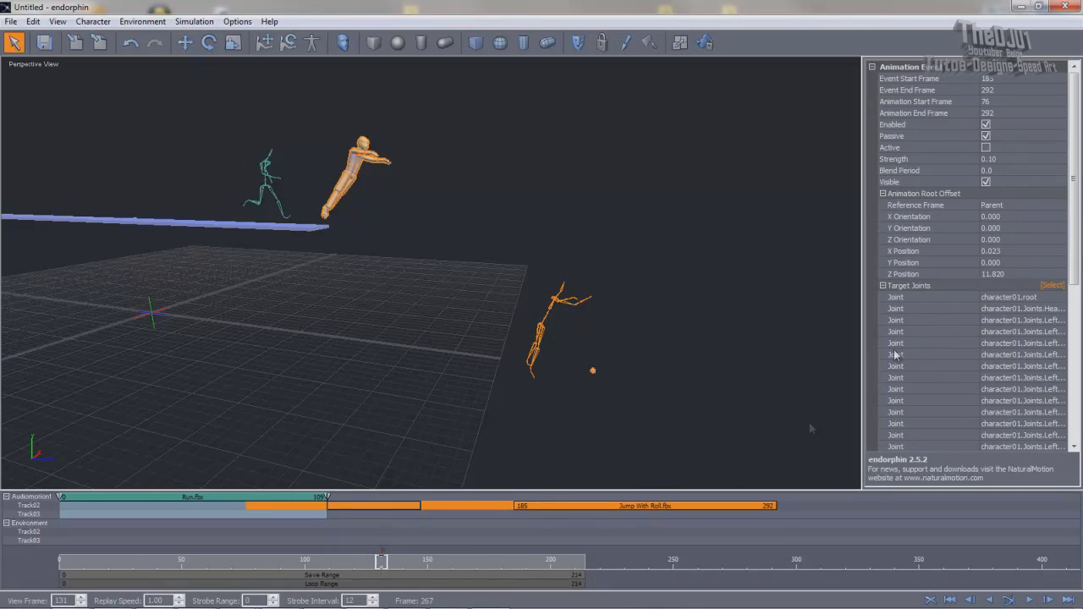
left_click(1051, 288)
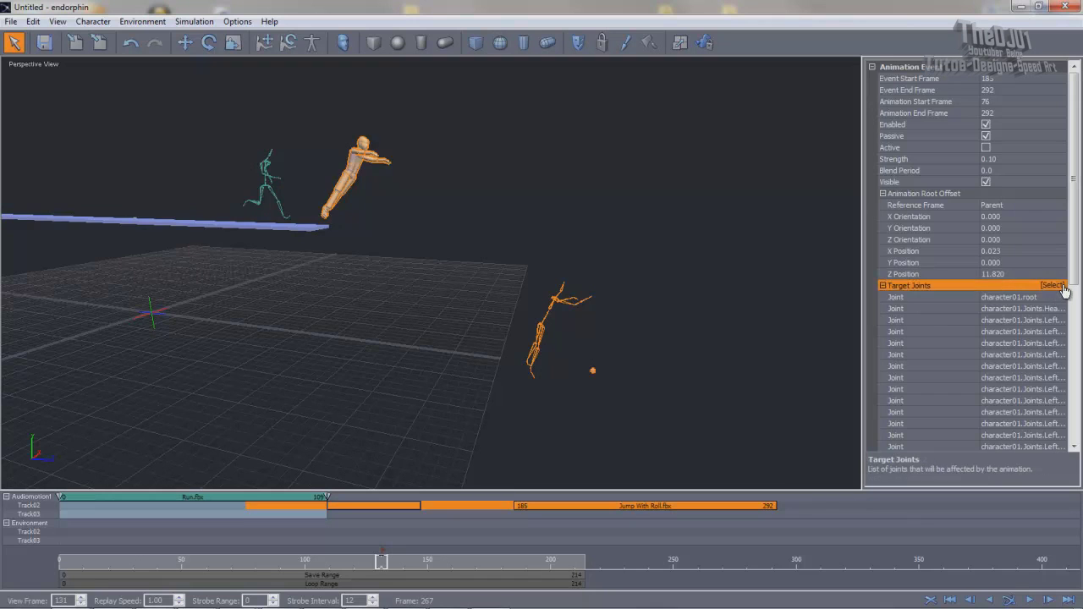
left_click_drag(382, 152, 404, 351, "alt")
scroll(474, 151, "up", 3)
right_click_drag(404, 351, 544, 150, "alt")
left_click_drag(545, 149, 408, 216, "alt")
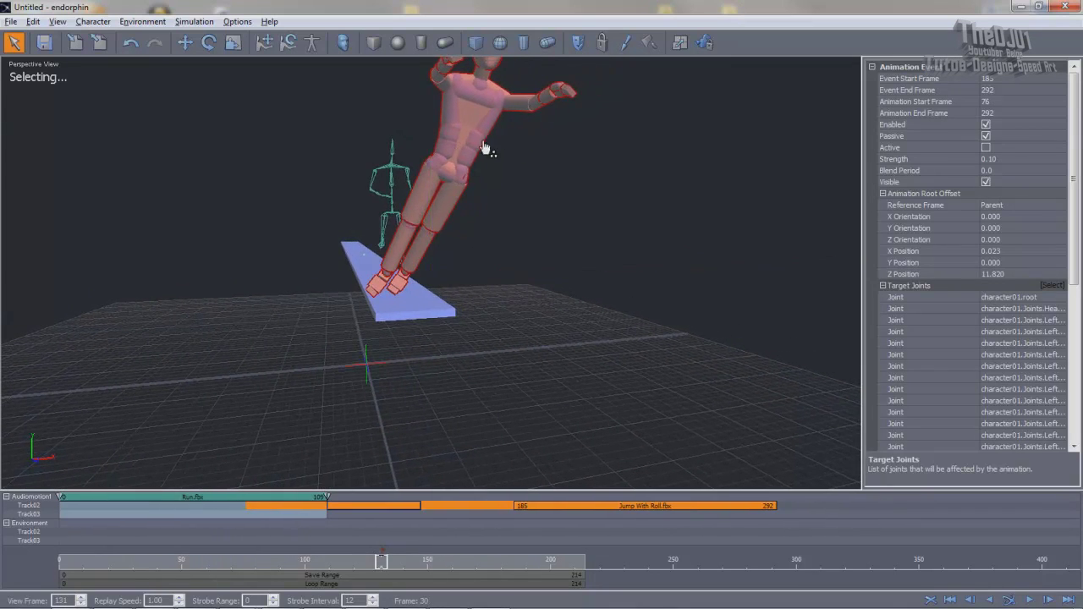
left_click_drag(506, 118, 468, 193, "alt")
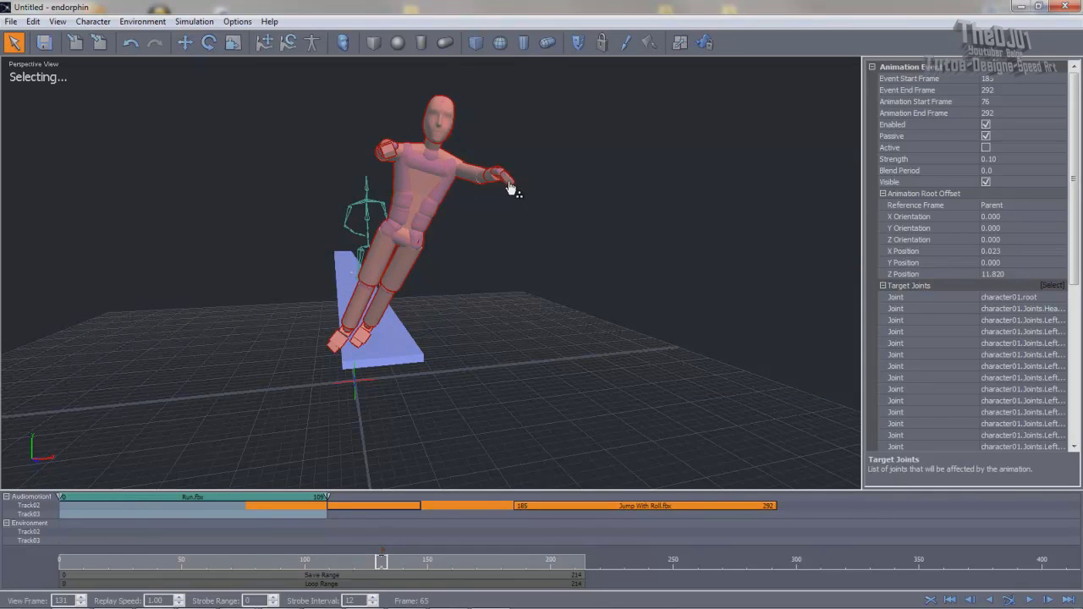
left_click(389, 152)
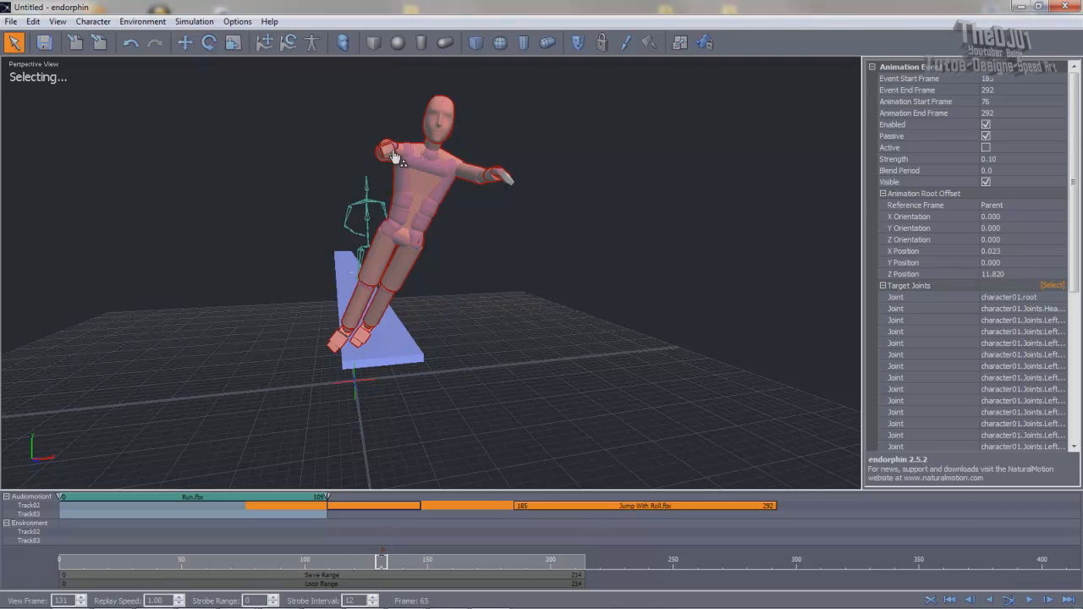
left_click_drag(542, 163, 402, 511, "alt")
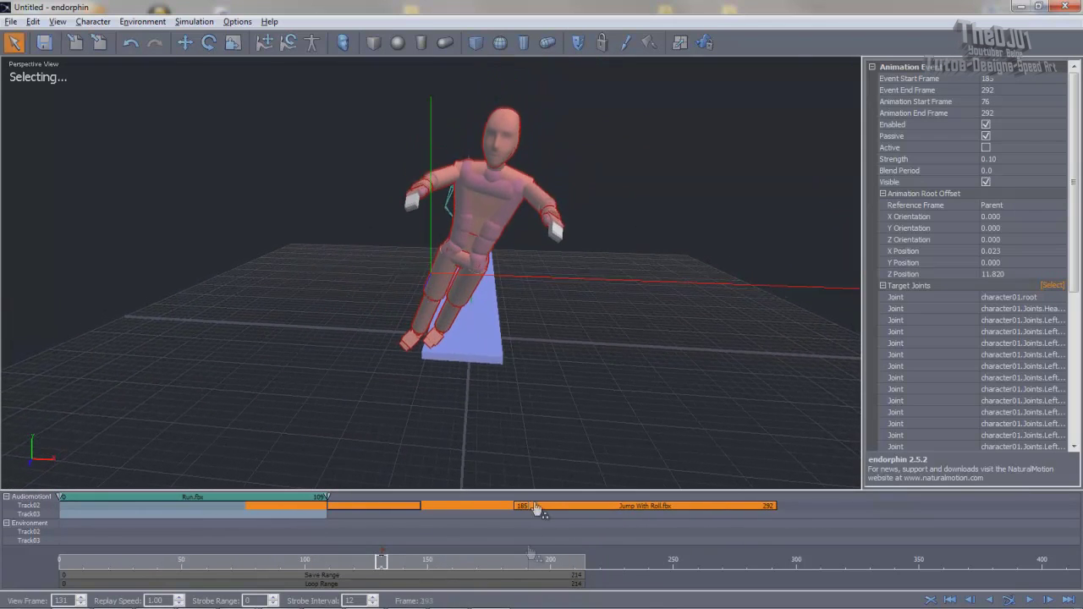
Step: Try including and excluding the hands in the target joint selection again, ending with both hands excluded
left_click_drag(550, 144, 613, 305, "alt")
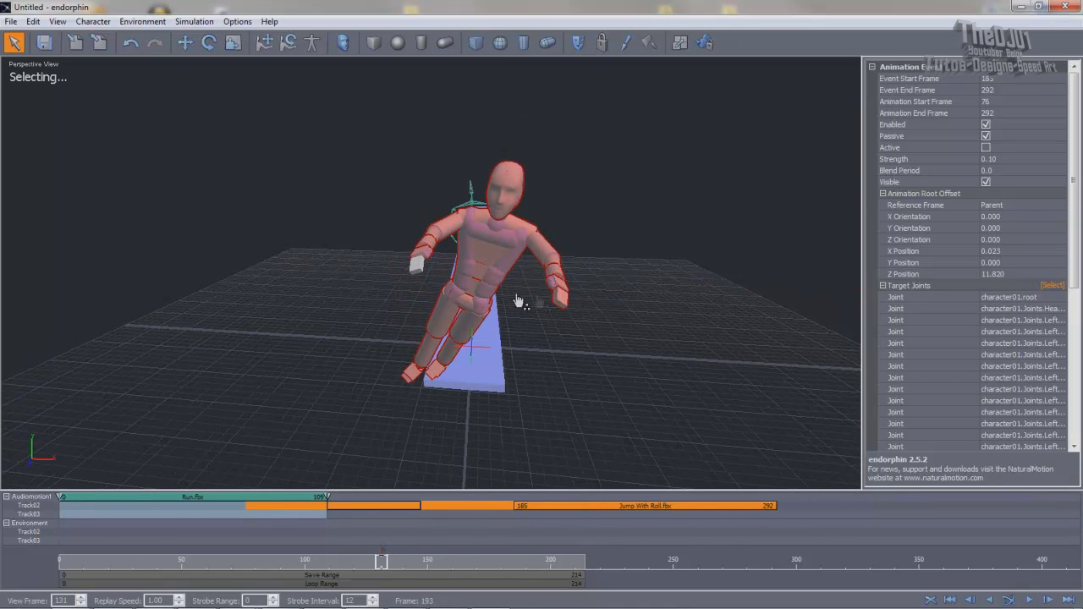
left_click(421, 270)
left_click(566, 307)
left_click_drag(669, 252, 748, 243, "alt")
left_click(743, 240)
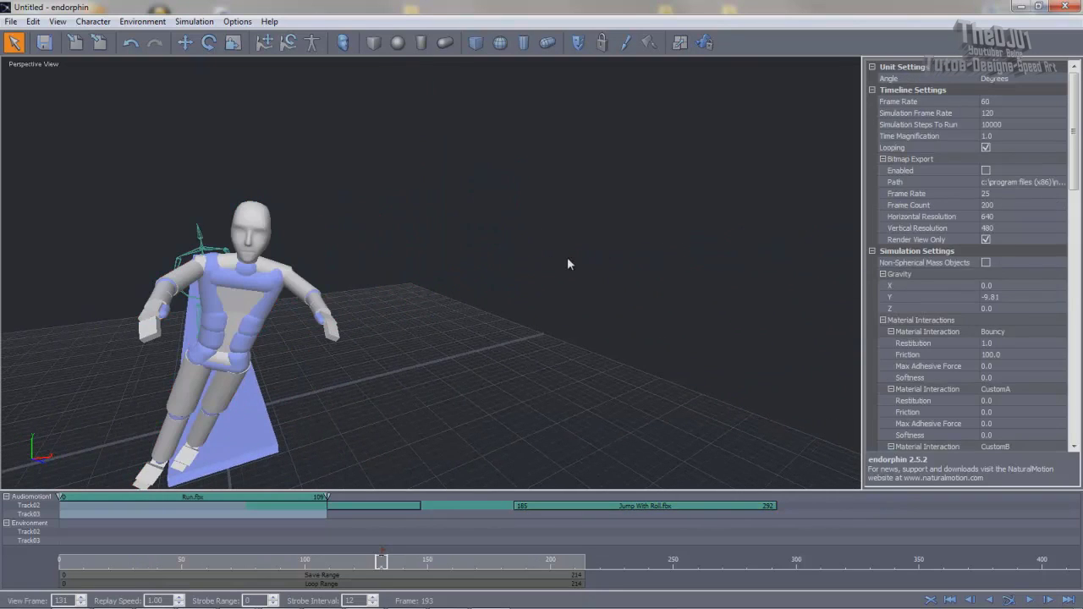
Step: Make the Jump With Roll event active and set its root constraint mode to FullHold
left_click(638, 506)
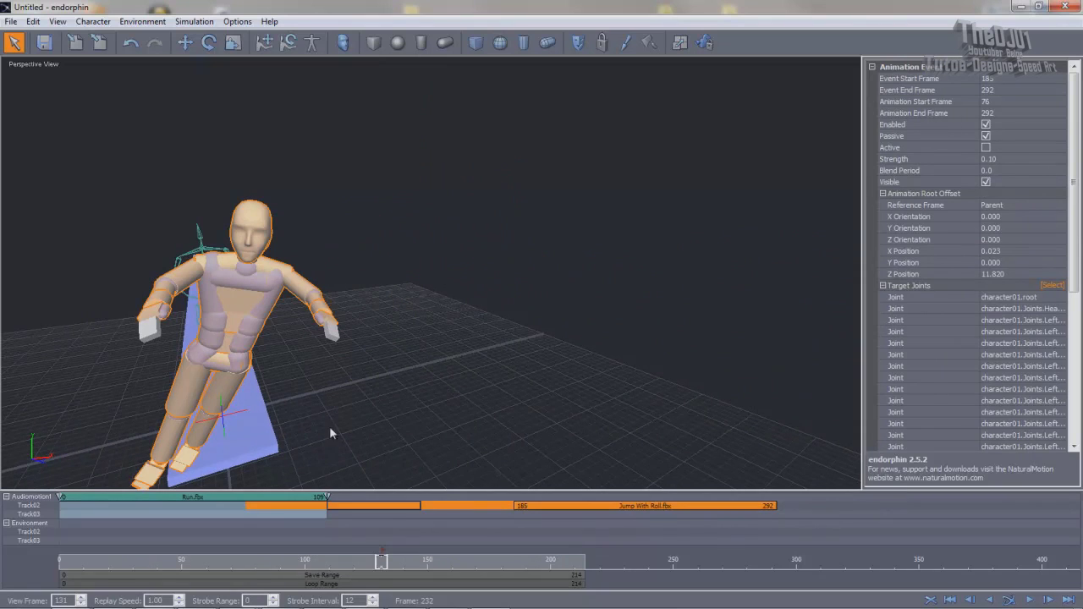
left_click(1050, 276)
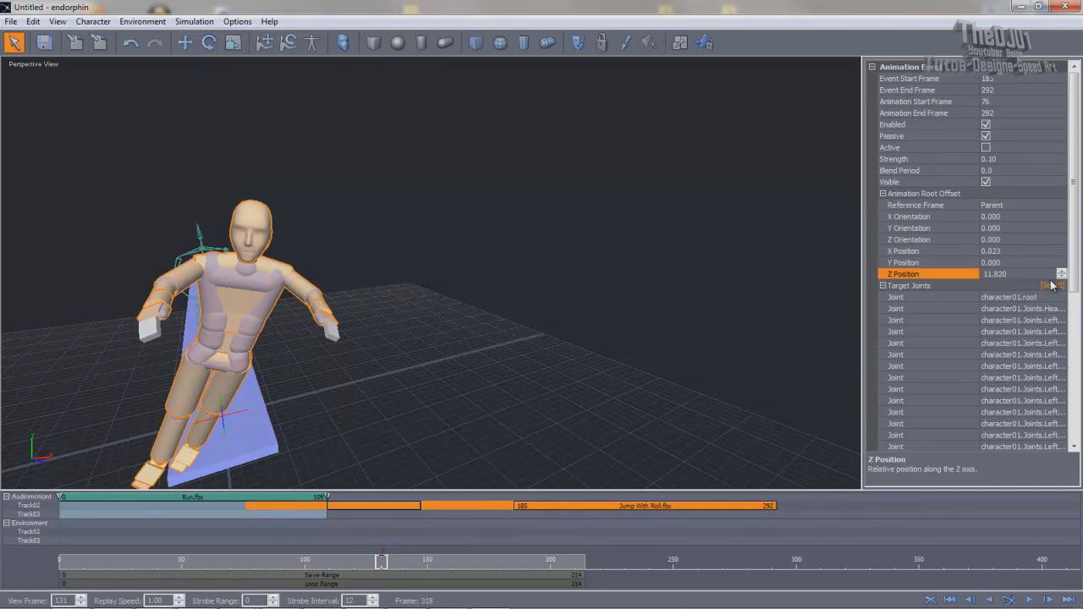
left_click(1052, 285)
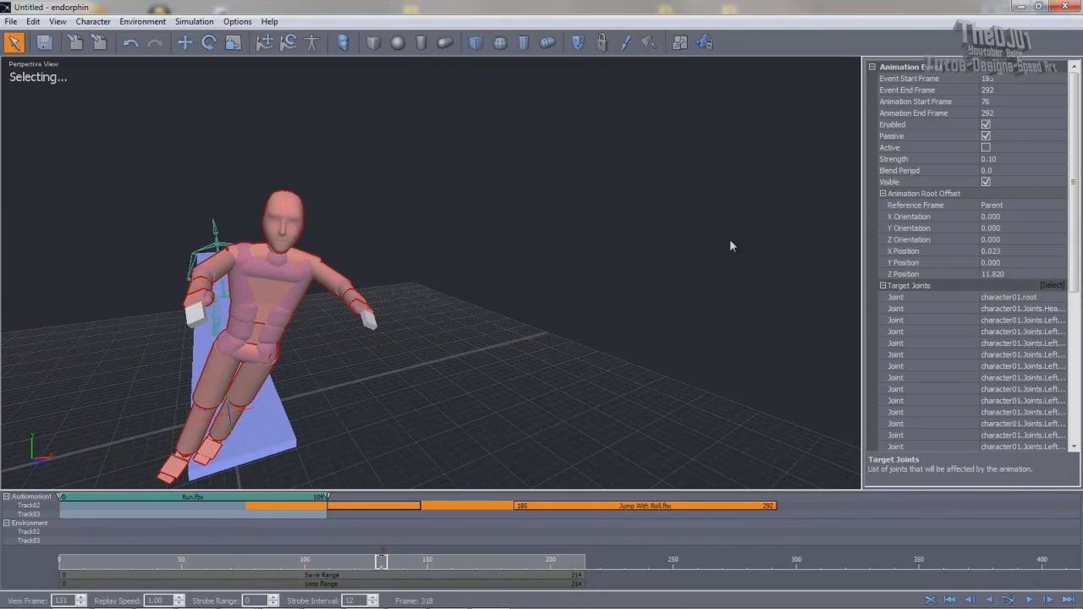
left_click(891, 149)
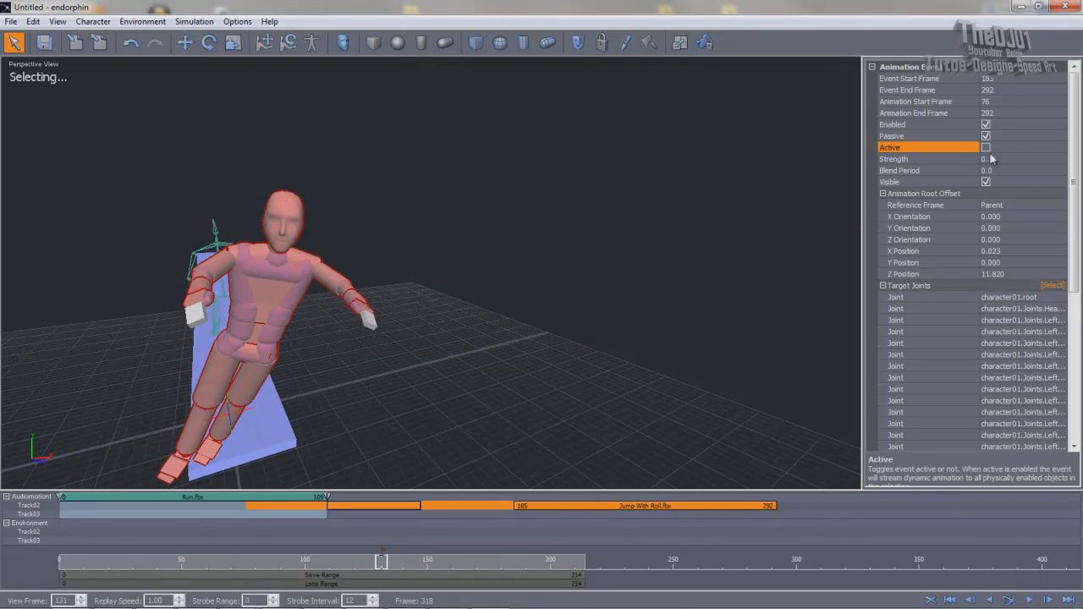
left_click(986, 148)
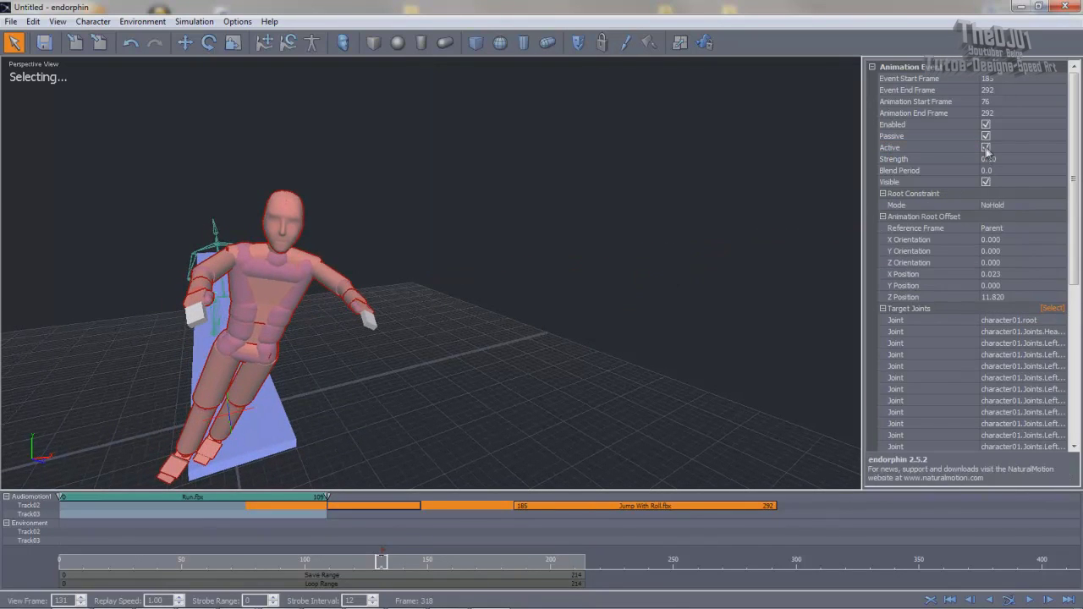
left_click(992, 207)
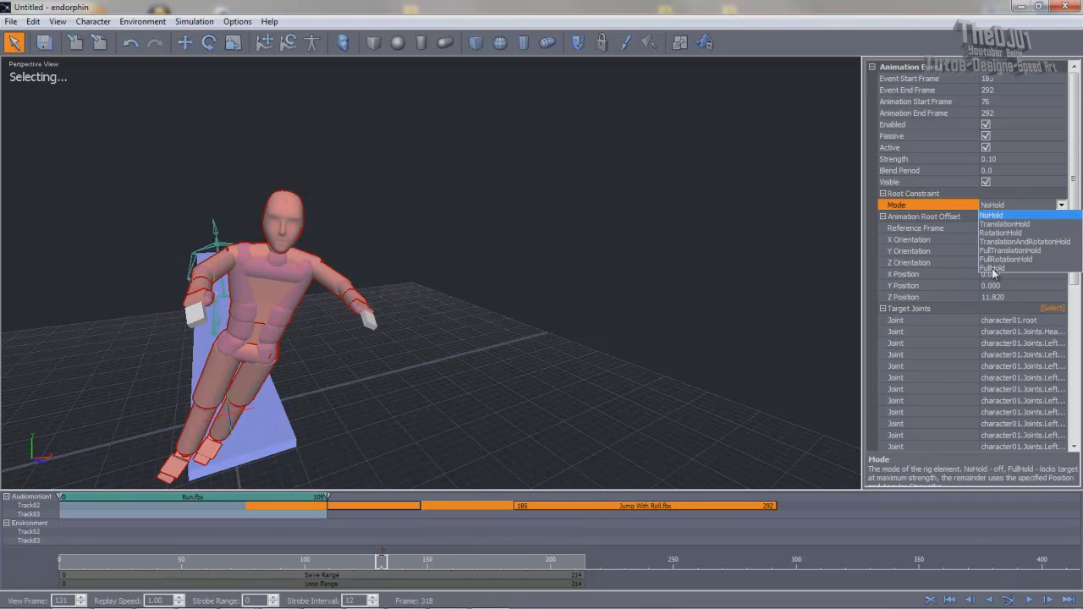
left_click(995, 270)
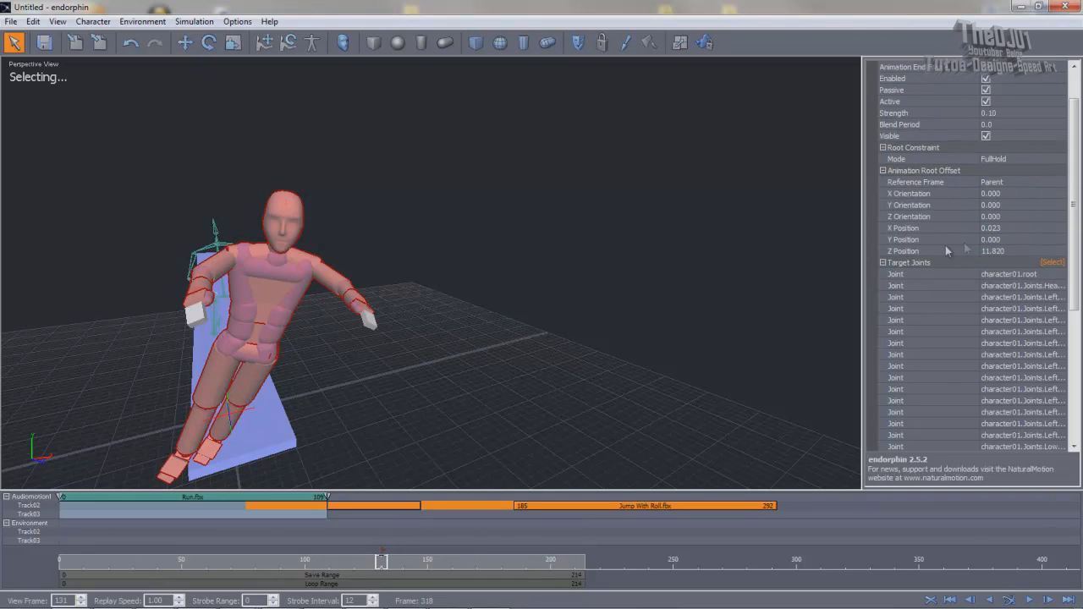
left_click(801, 186)
Step: Simulate the scene with the active, fully held roll event up to frame 406
scroll(575, 302, "down", 5)
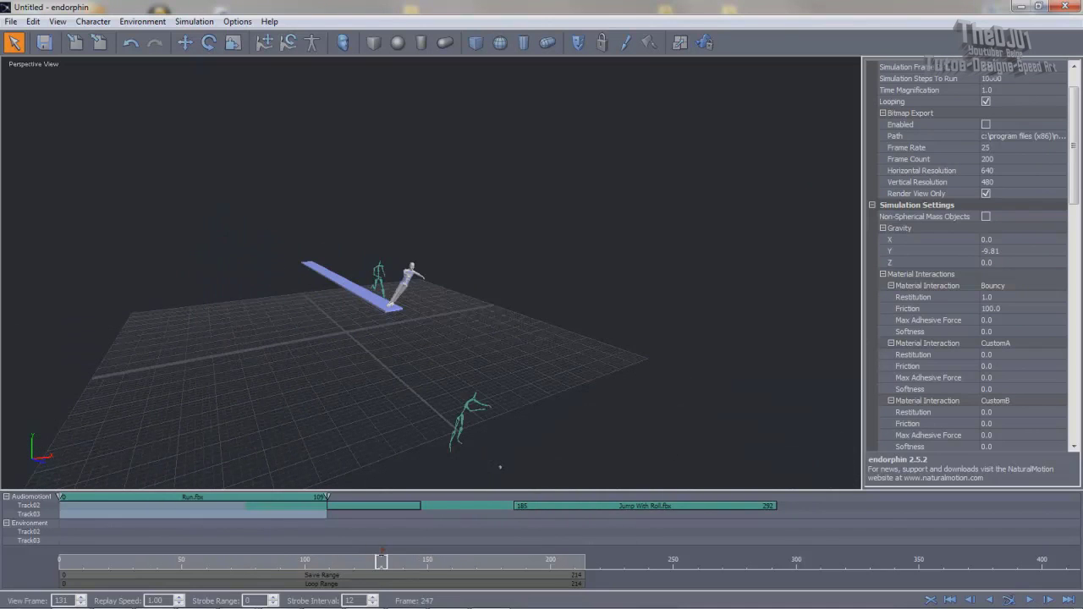
left_click(1009, 600)
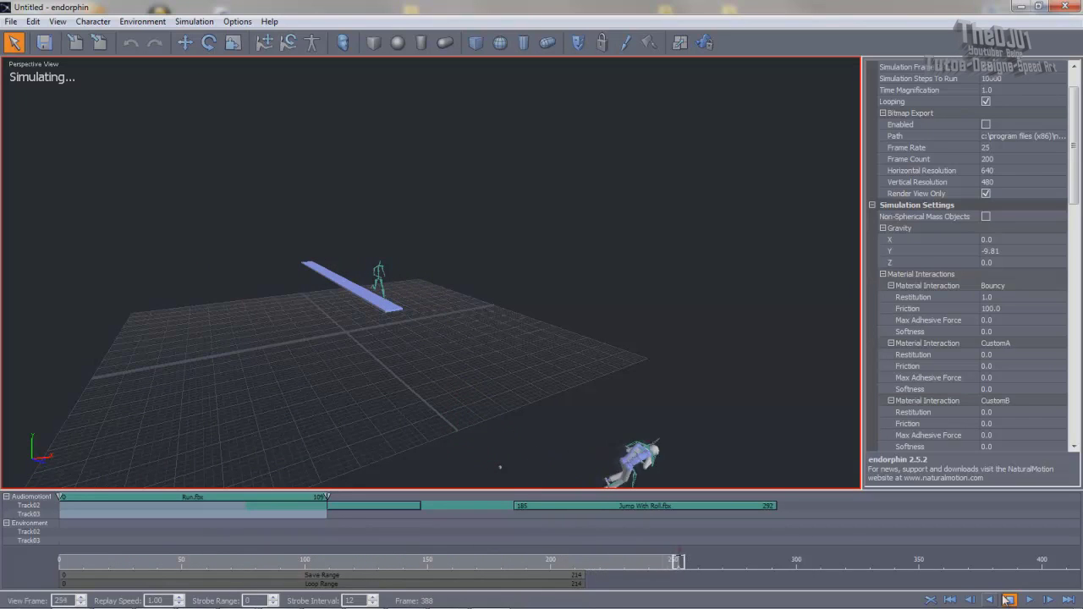
left_click_drag(656, 415, 762, 347, "alt")
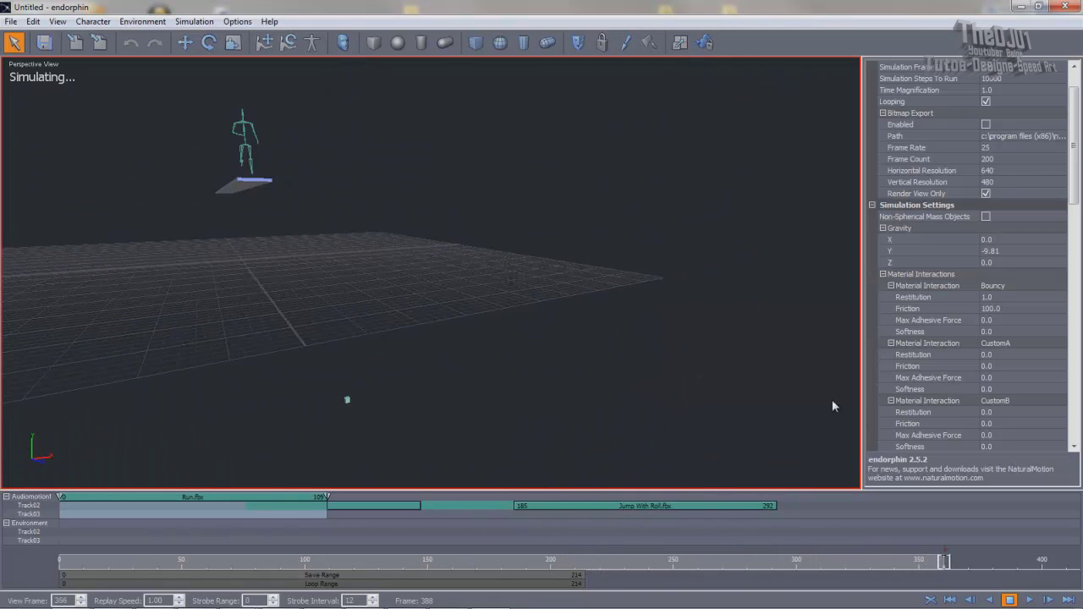
left_click(1010, 598)
Step: Shorten the Jump event to end at frame 138 and re-simulate the scene up to frame 228
left_click_drag(897, 565, 400, 557)
left_click(407, 512)
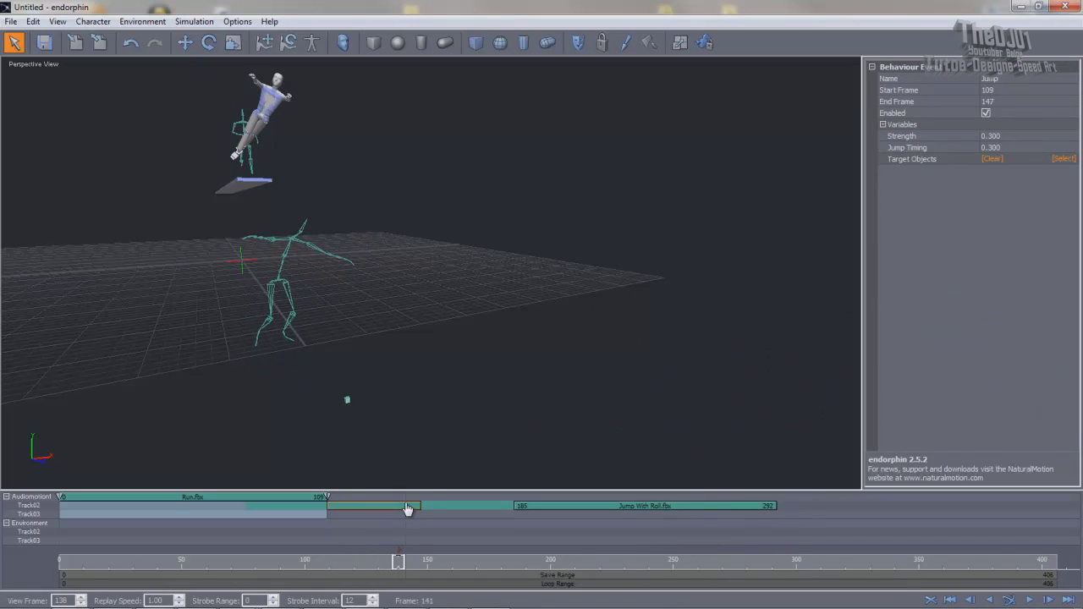
left_click_drag(398, 508, 398, 508)
left_click(1009, 599)
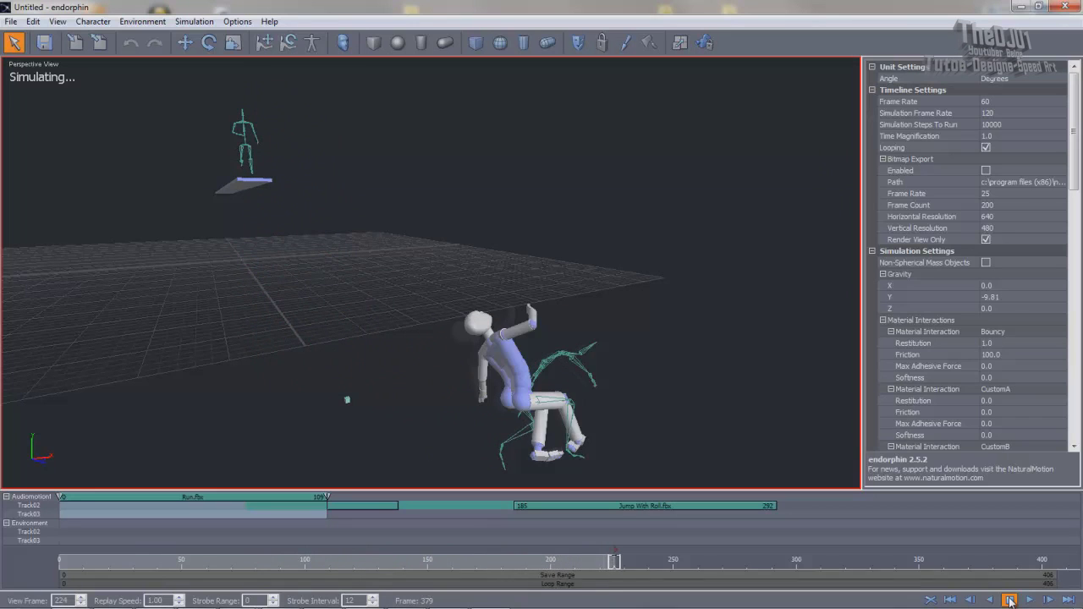
left_click(1010, 600)
Step: Shift the Jump With Roll event to start at frame 180 and re-simulate the scene up to frame 234
left_click_drag(621, 563, 502, 566)
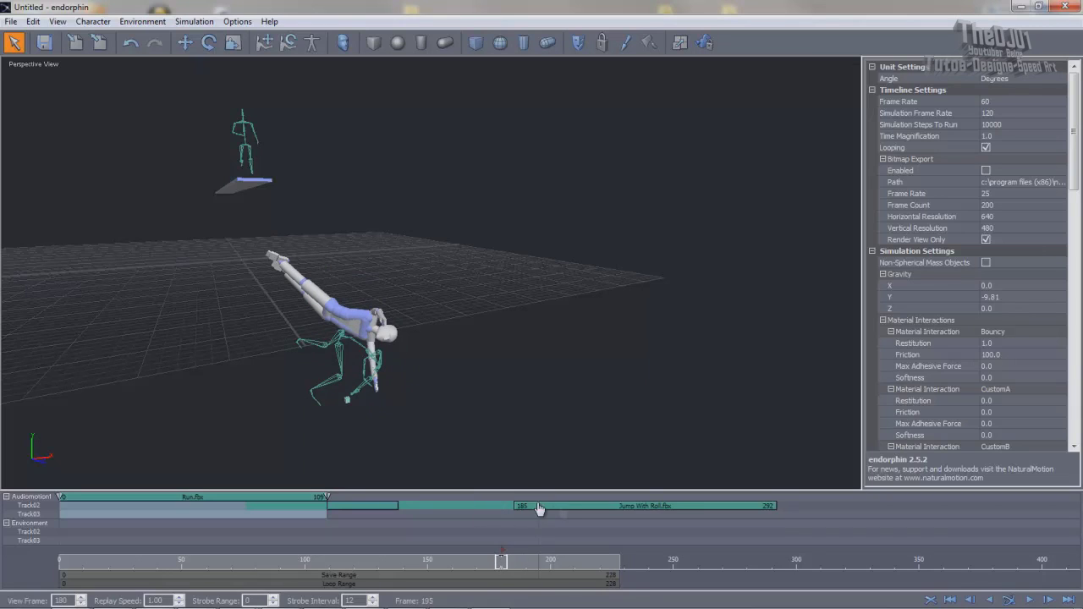
left_click(1009, 599)
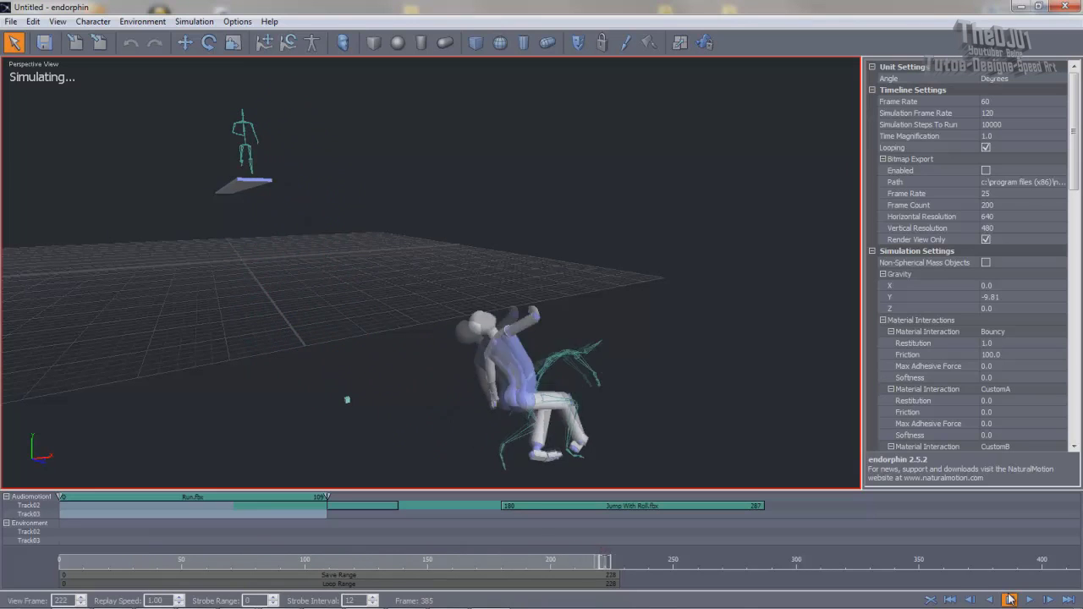
left_click(1009, 599)
Step: Extend the start of the Jump With Roll event back to frame 171 and re-simulate the scene up to frame 264
left_click_drag(645, 562, 480, 560)
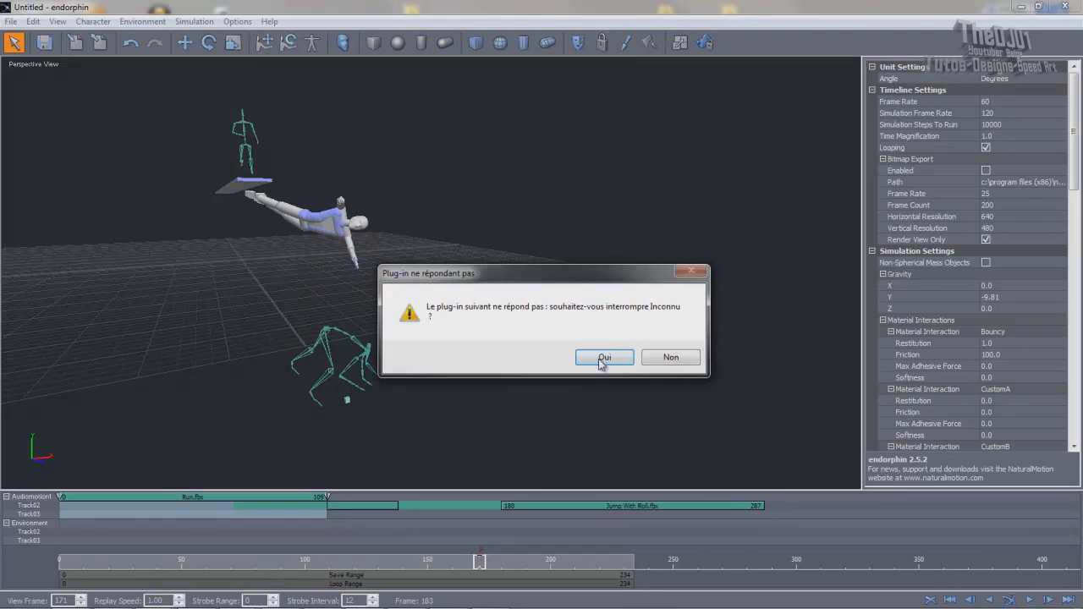
left_click(604, 357)
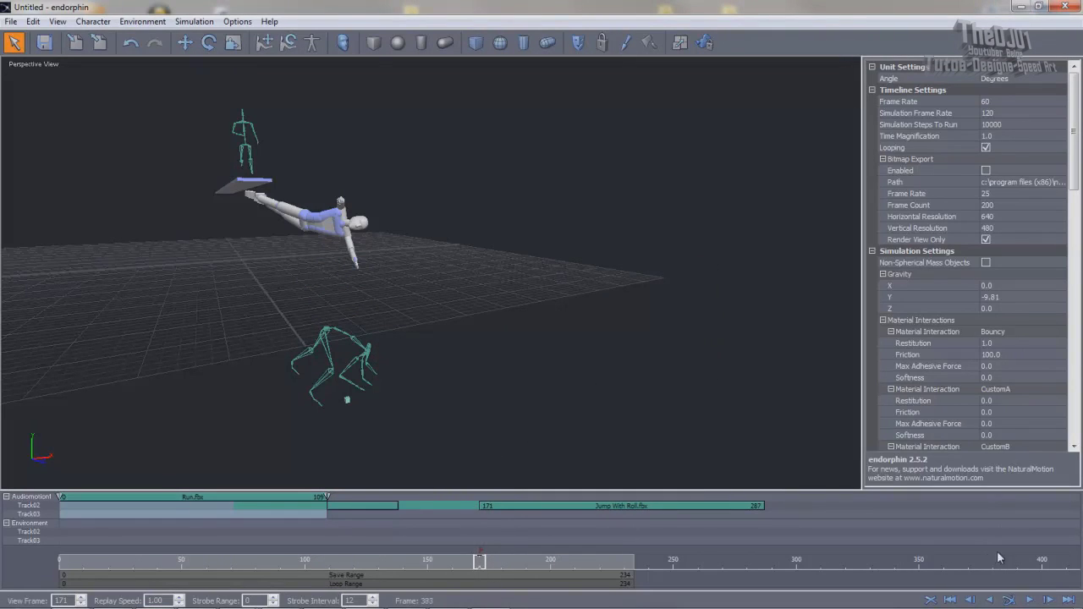
left_click(1009, 599)
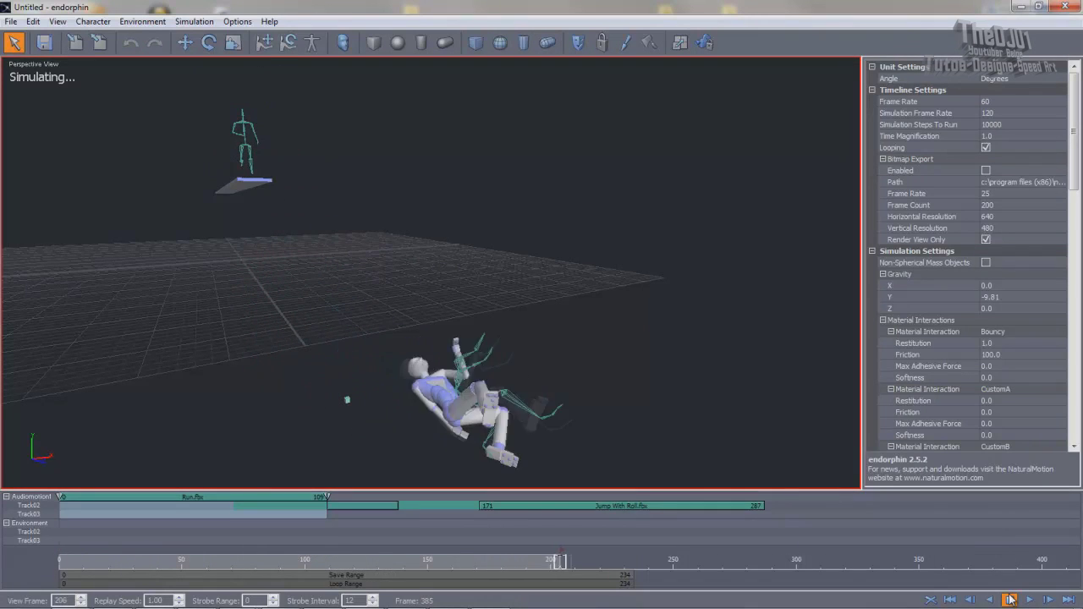
left_click(1010, 599)
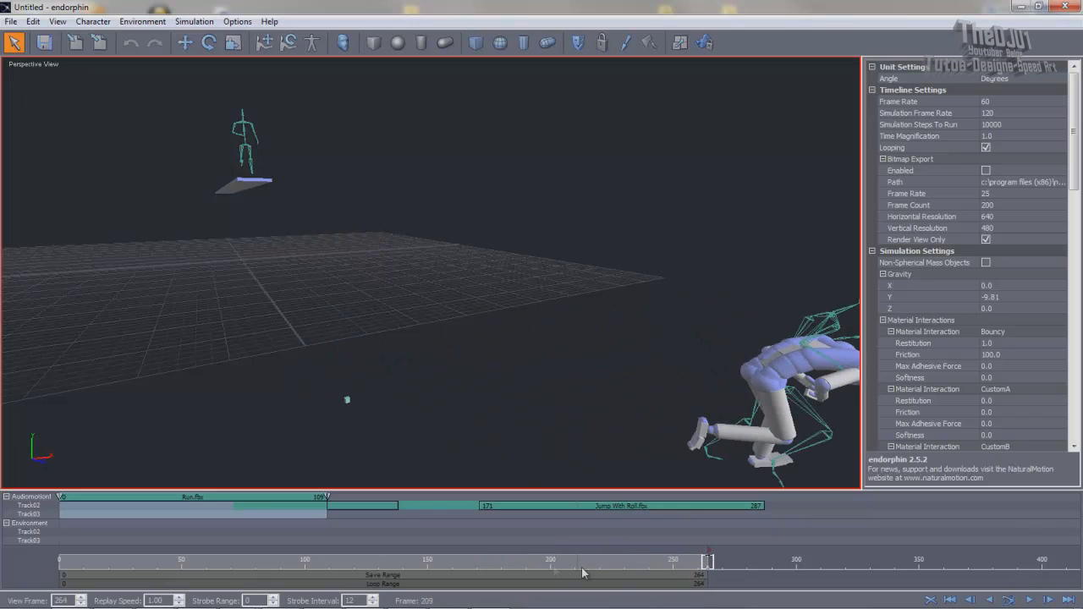
Step: Shift the extended Jump With Roll event to start at frame 178 and re-simulate the scene up to frame 230
left_click_drag(528, 560, 494, 567)
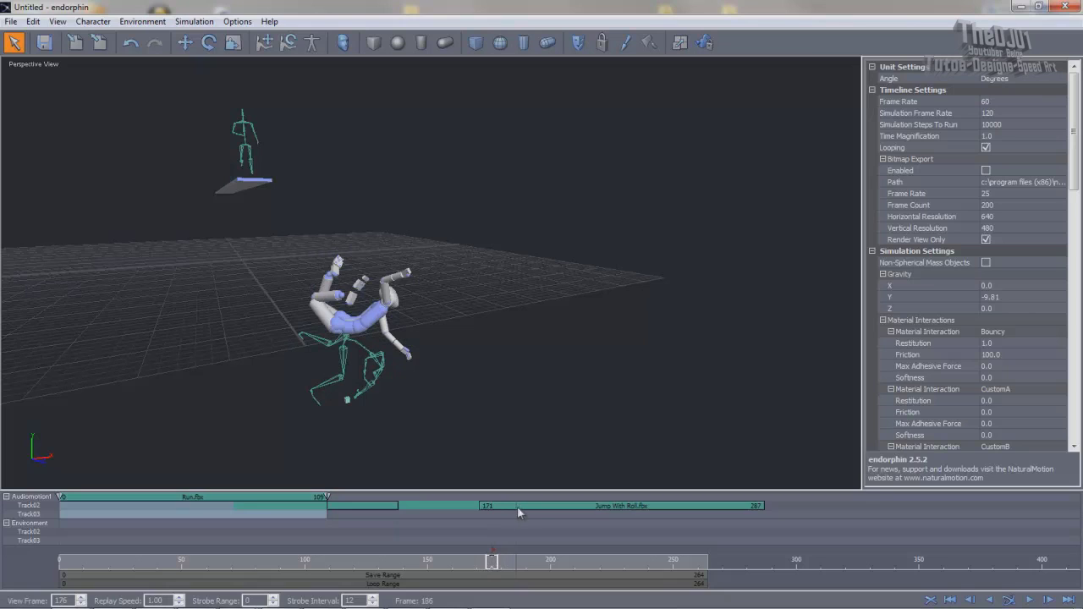
left_click_drag(493, 565, 498, 566)
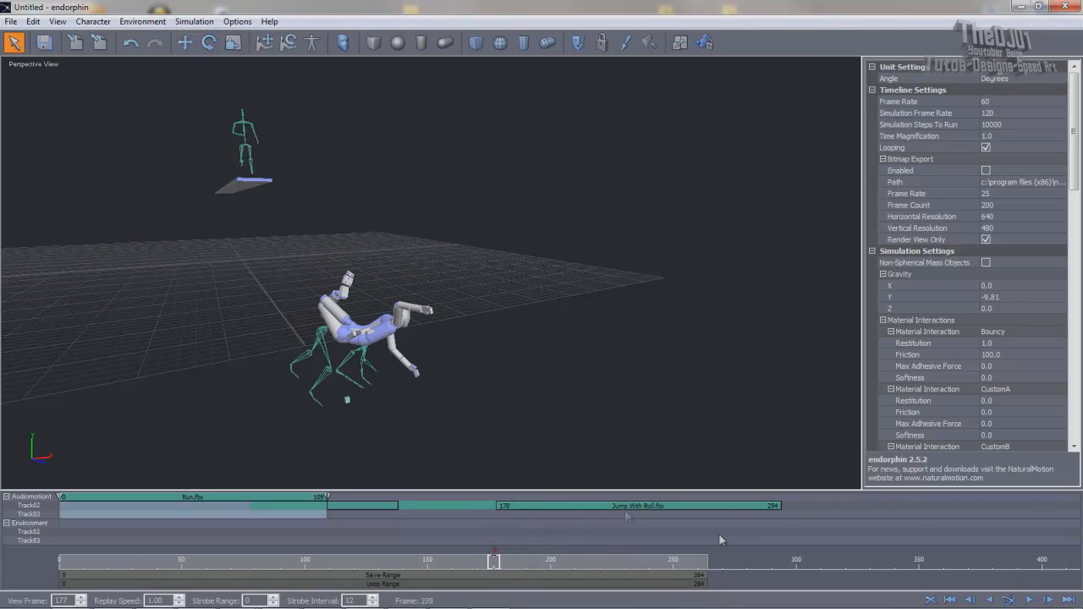
left_click(1010, 600)
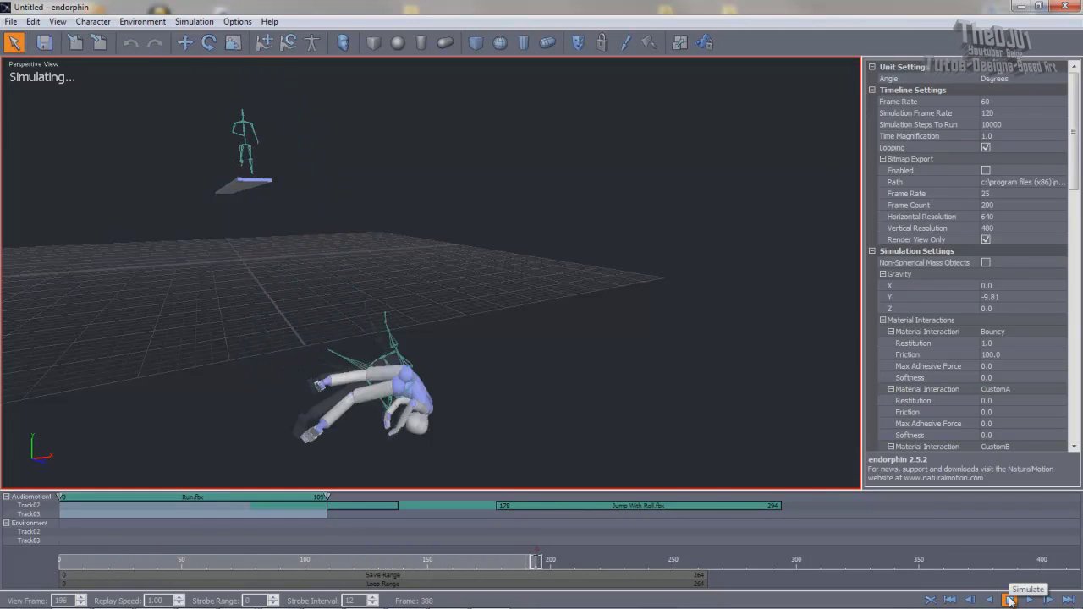
left_click(1010, 599)
Step: Shift the Jump With Roll event to start at frame 183 and re-simulate the scene up to frame 226
left_click_drag(608, 566, 520, 533)
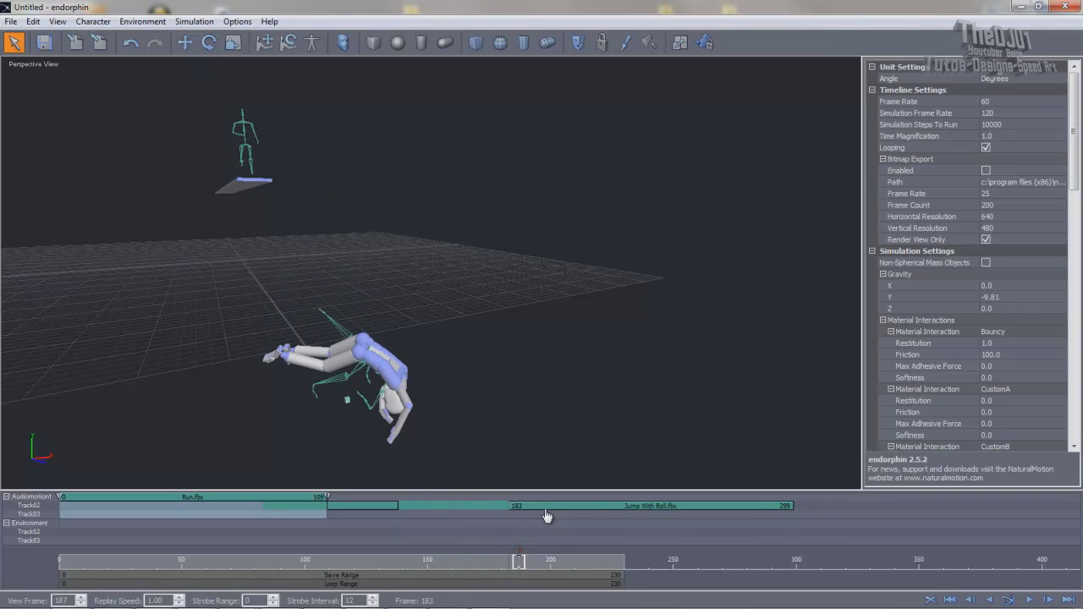
left_click_drag(551, 515, 547, 516)
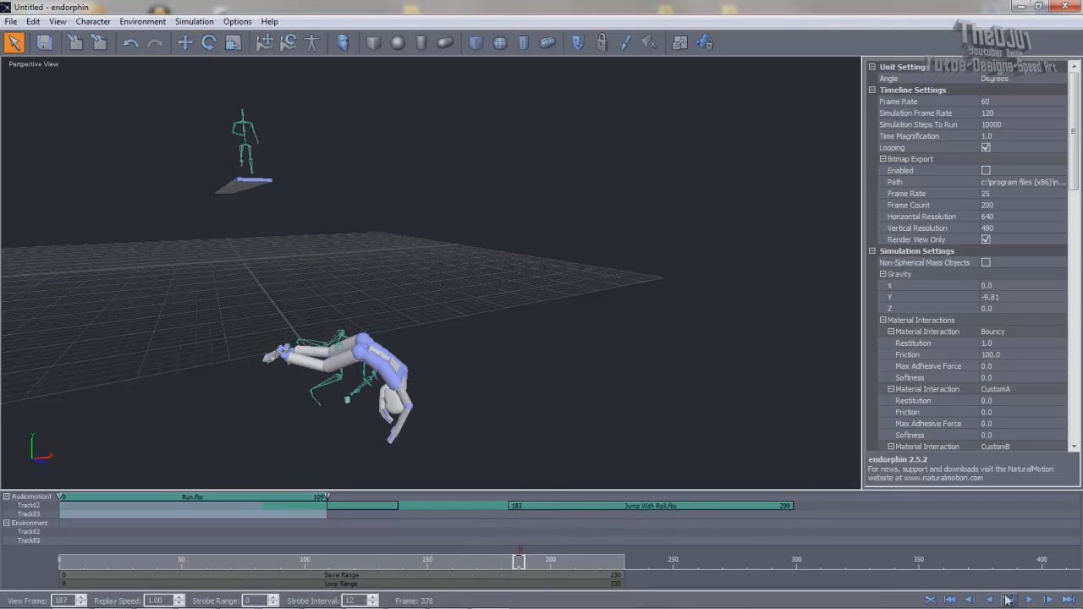
left_click(1009, 599)
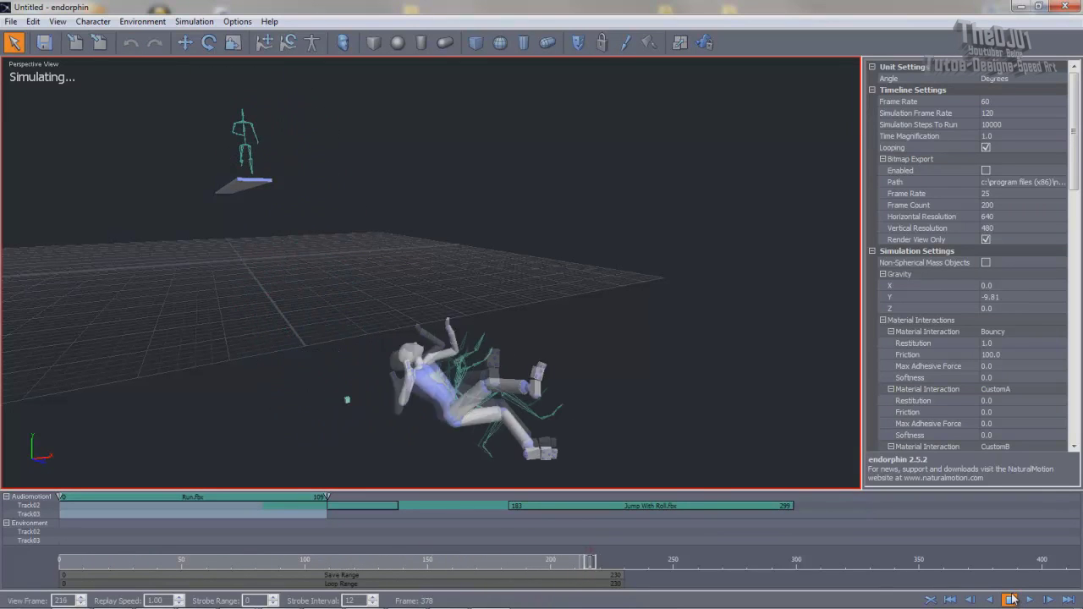
left_click(1011, 600)
Step: Examine the falling character against the roll skeleton at frame 179 from the other side
left_click_drag(613, 565, 499, 561)
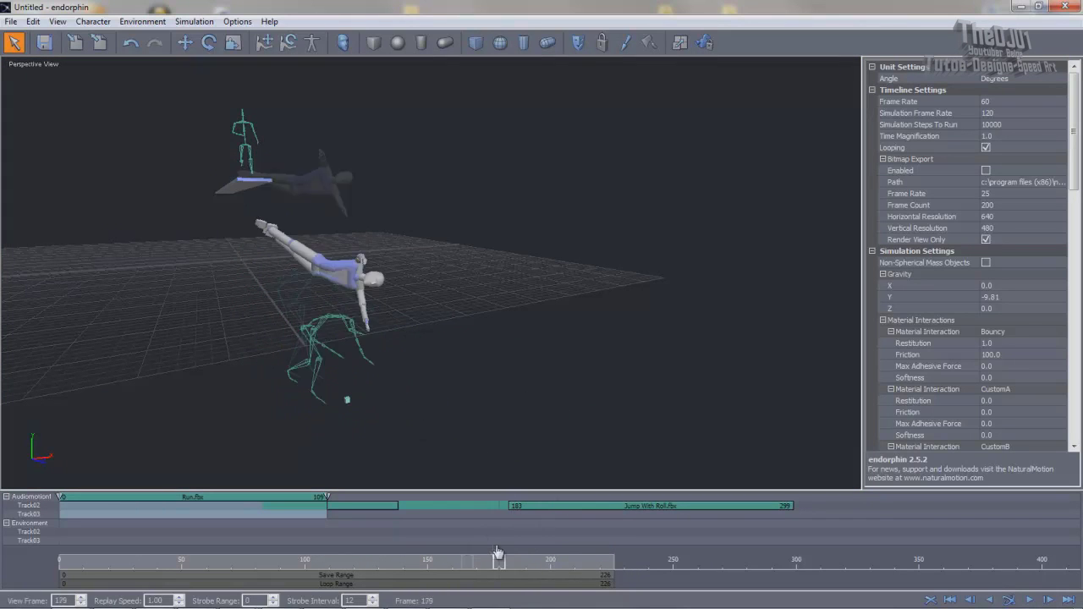
left_click_drag(504, 363, 411, 379, "alt")
key("q")
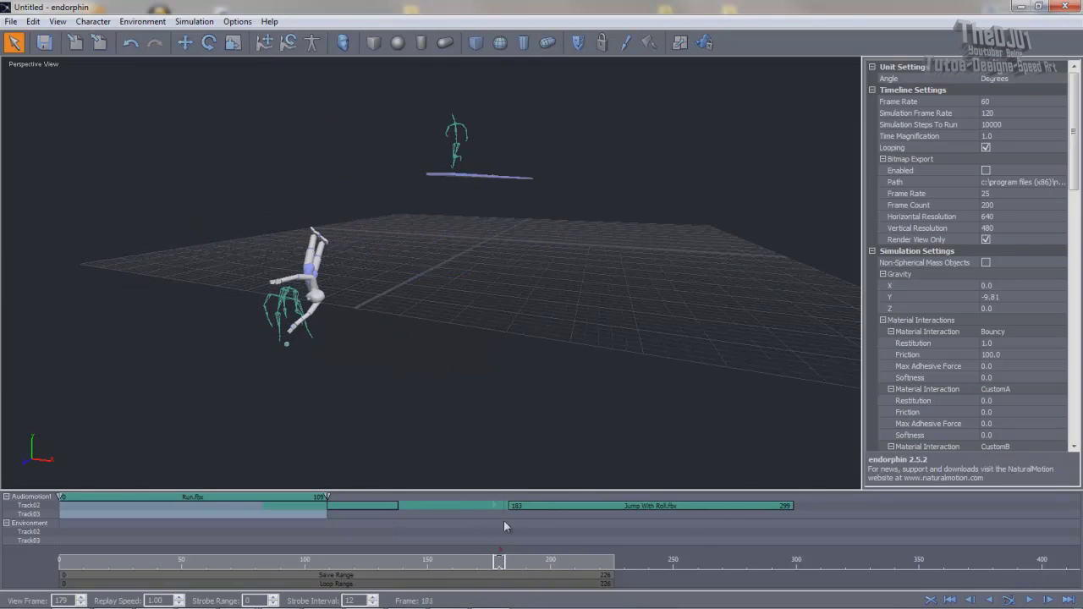
Step: Re-simulate the scene past the end of the Jump With Roll event, up to frame 366
left_click_drag(501, 563, 684, 538)
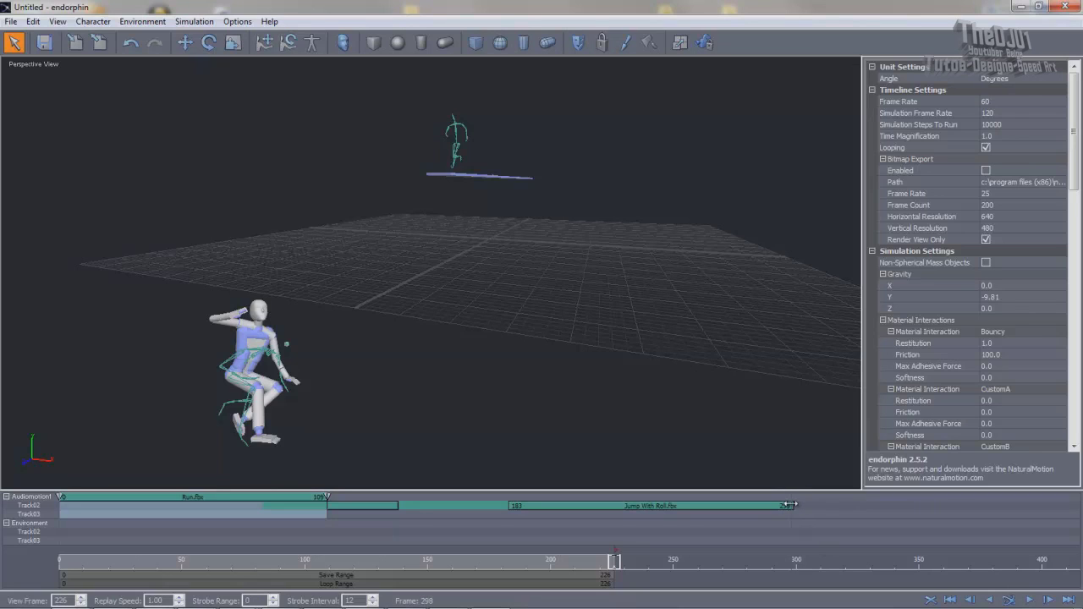
left_click(1009, 600)
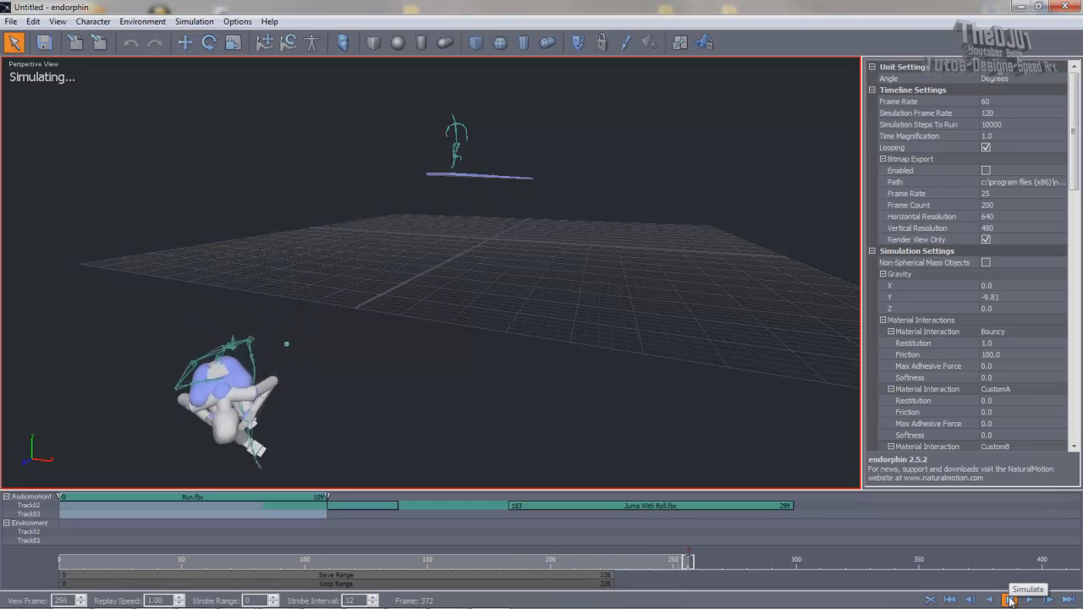
left_click(1011, 600)
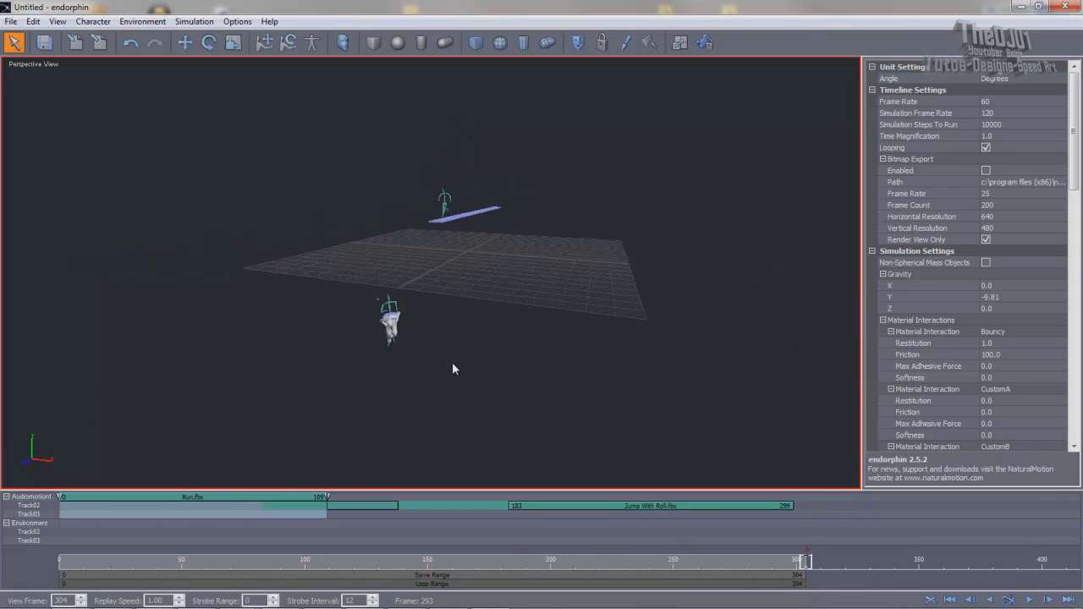
left_click_drag(465, 367, 296, 331, "alt")
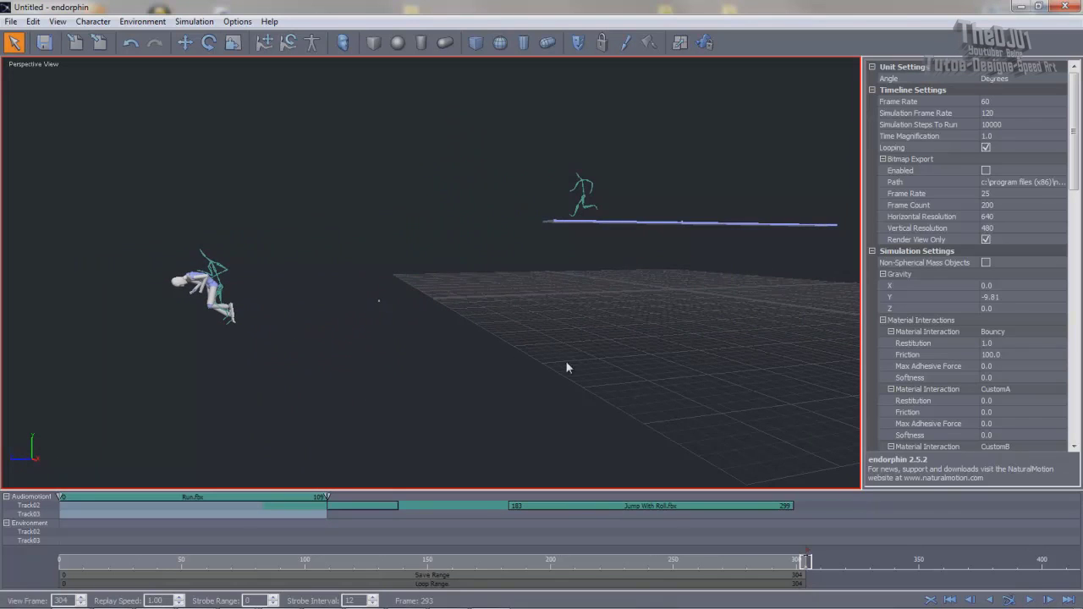
left_click(1011, 600)
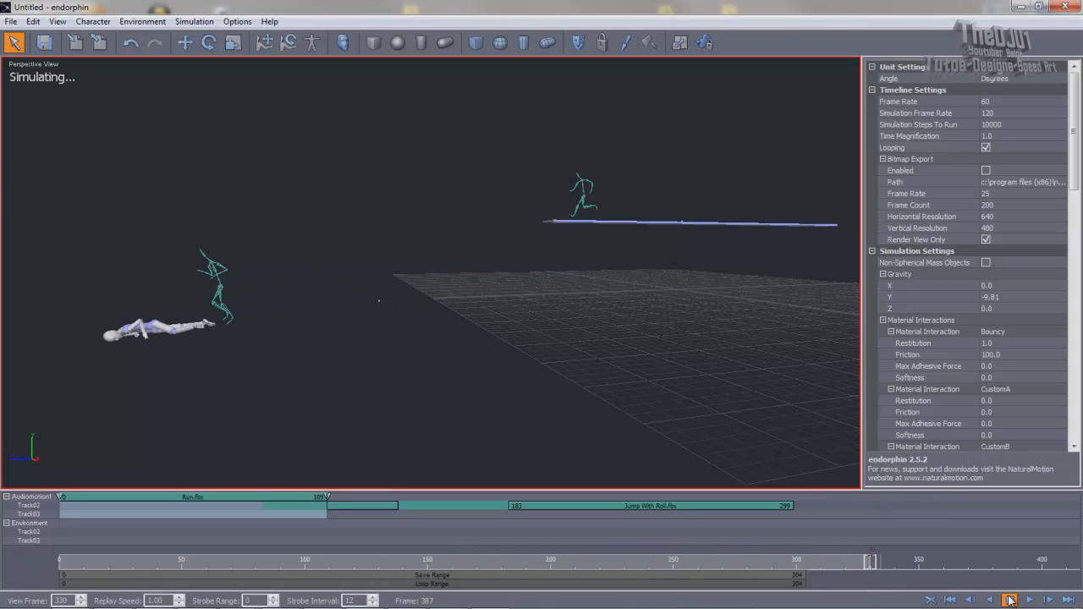
left_click(1010, 601)
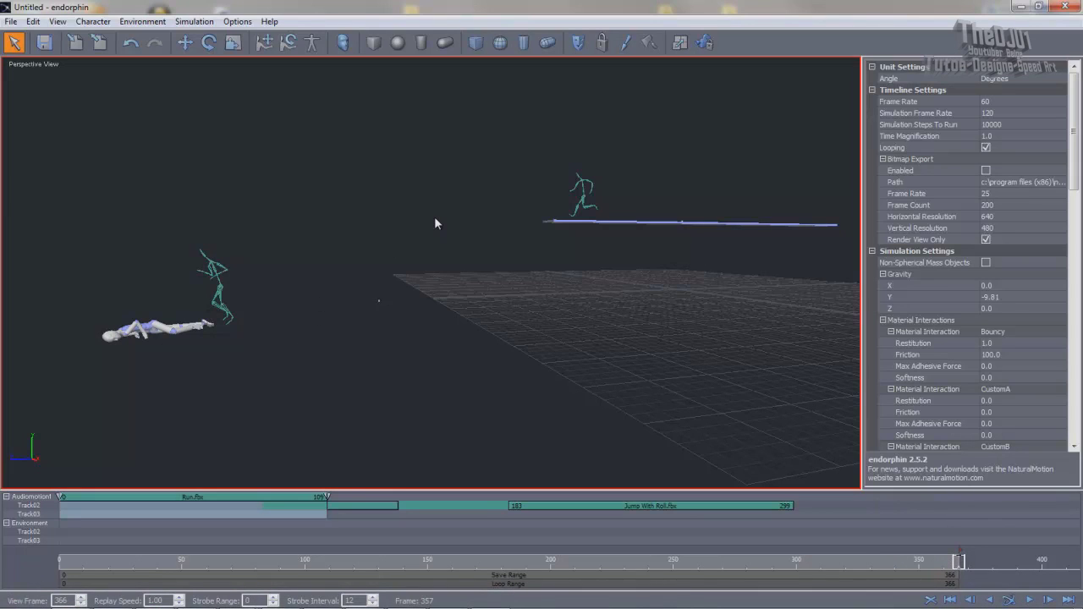
Step: Start an Export All of the scene and create a folder named Tutos perso on the desktop as its destination
left_click(12, 21)
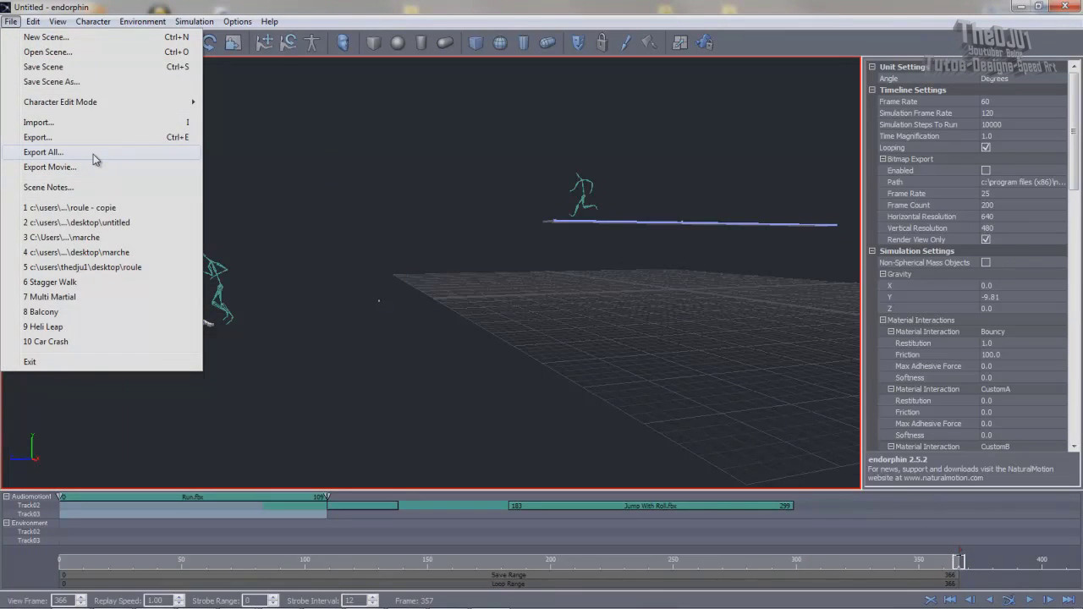
left_click(93, 154)
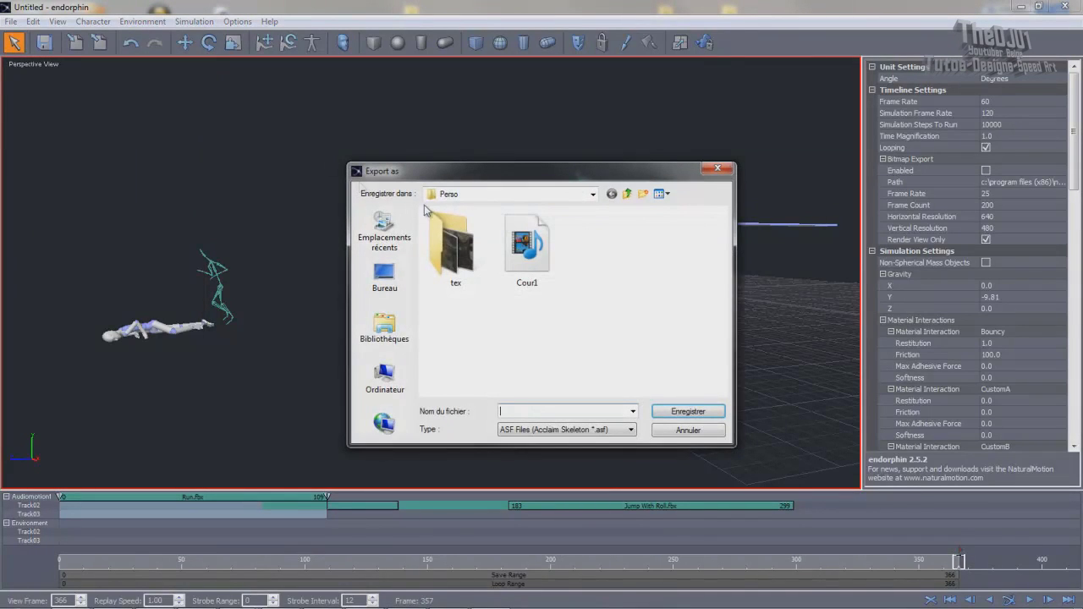
left_click(380, 271)
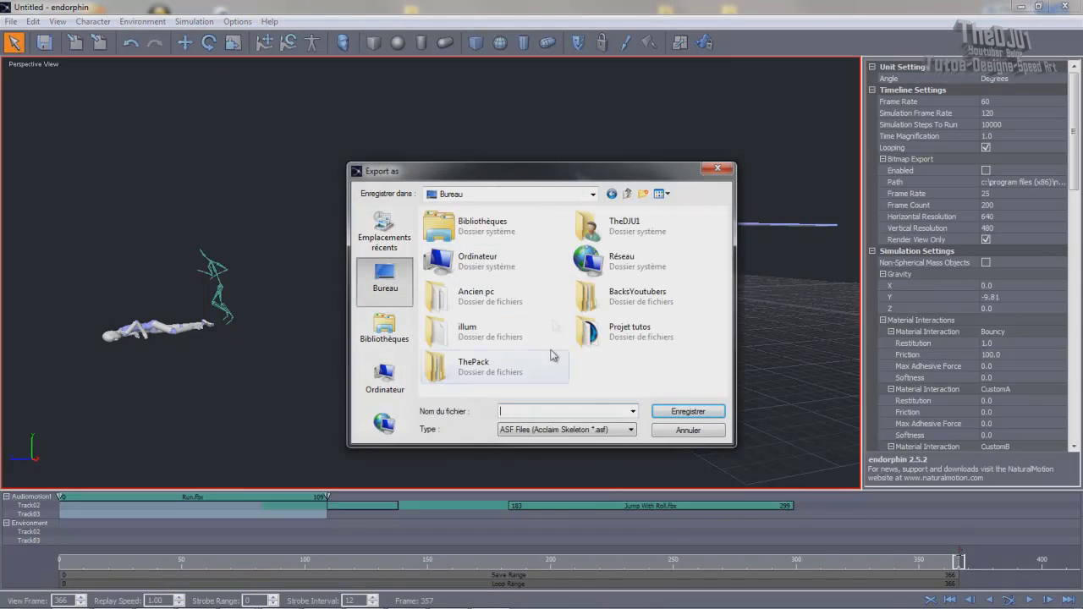
right_click(599, 371)
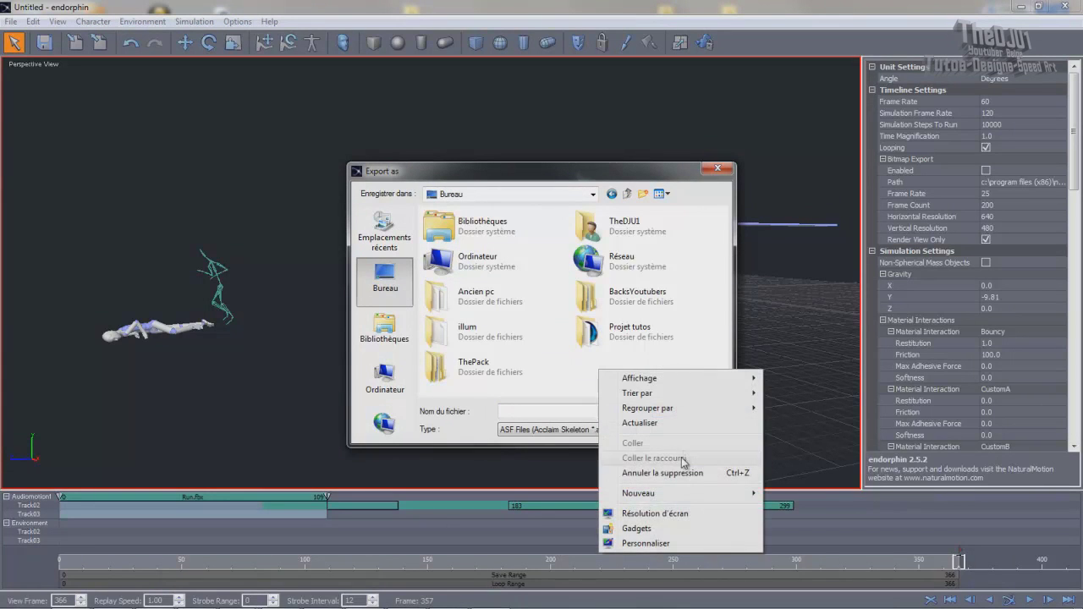
mouse_move(676, 497)
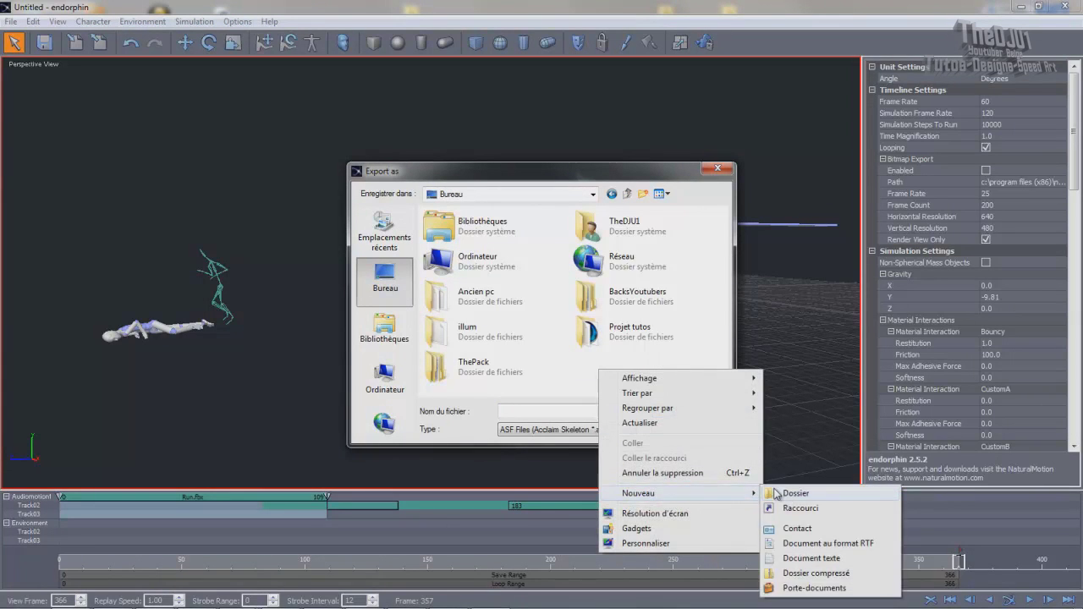
left_click(795, 503)
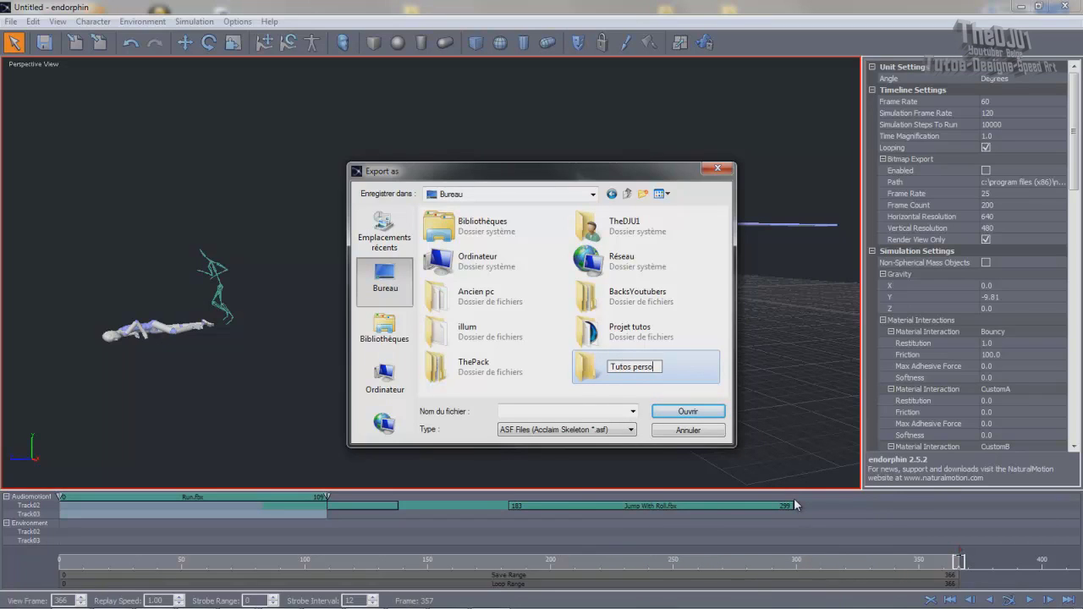
key("Return")
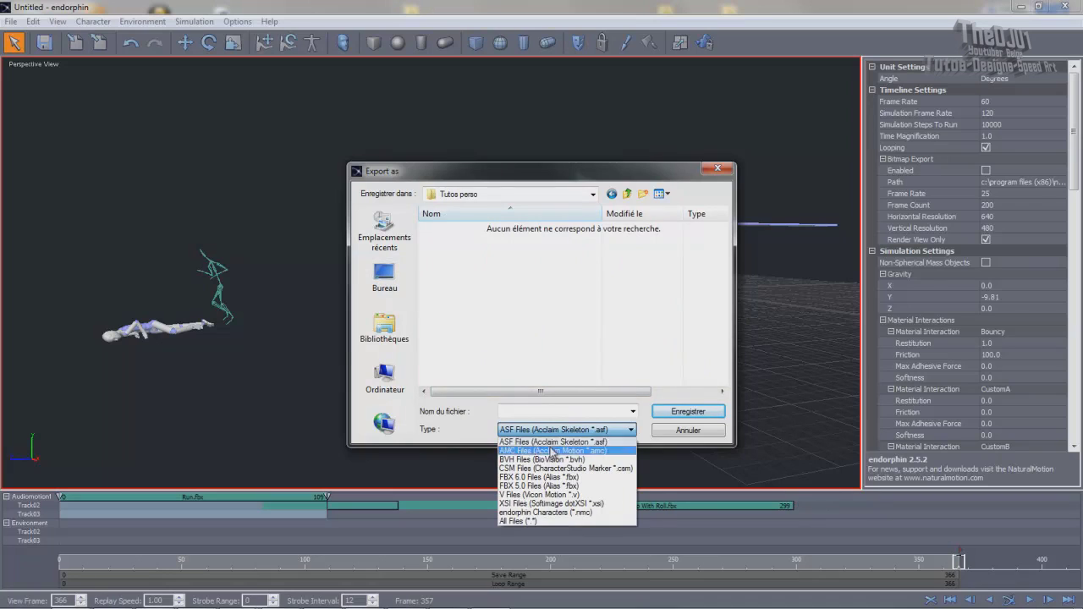
Step: Export the animation to the Tutos perso folder as an FBX 6.0 file named Roule, with default options and a single file
left_click(550, 441)
left_click(555, 432)
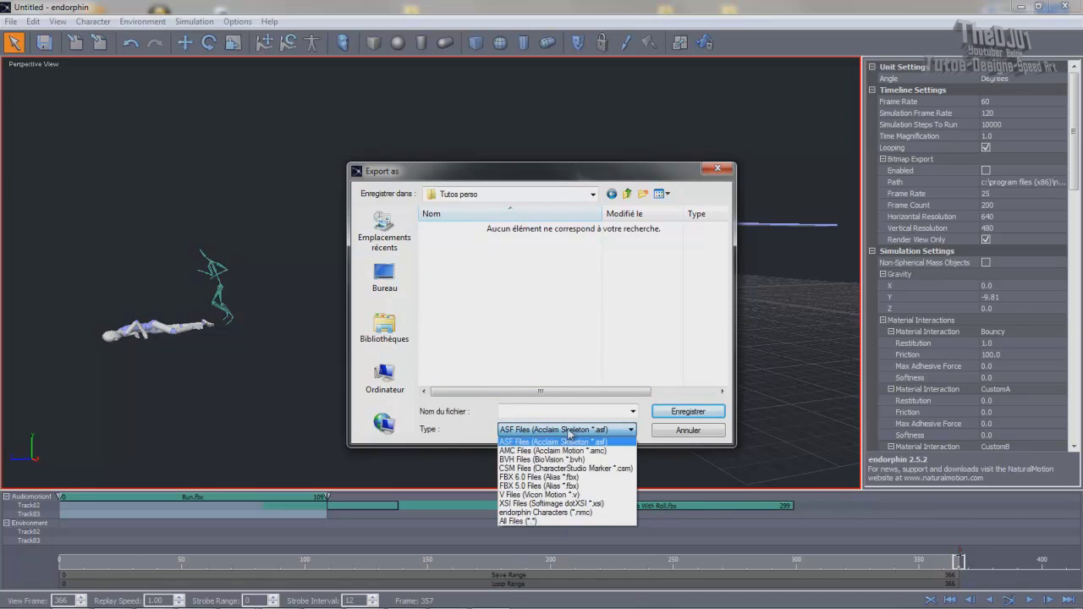
left_click(546, 478)
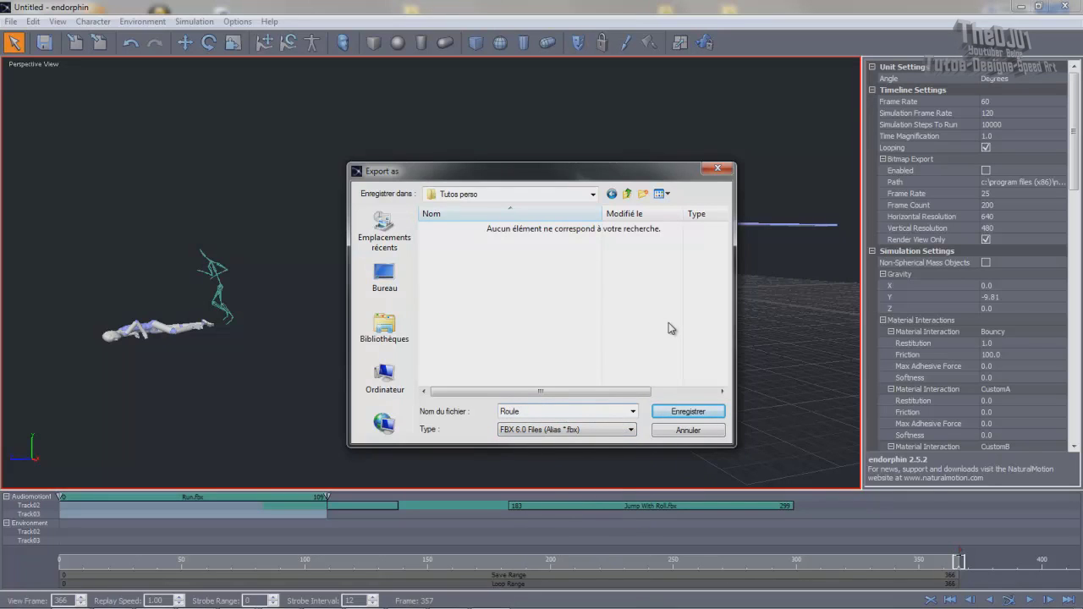
left_click(720, 410)
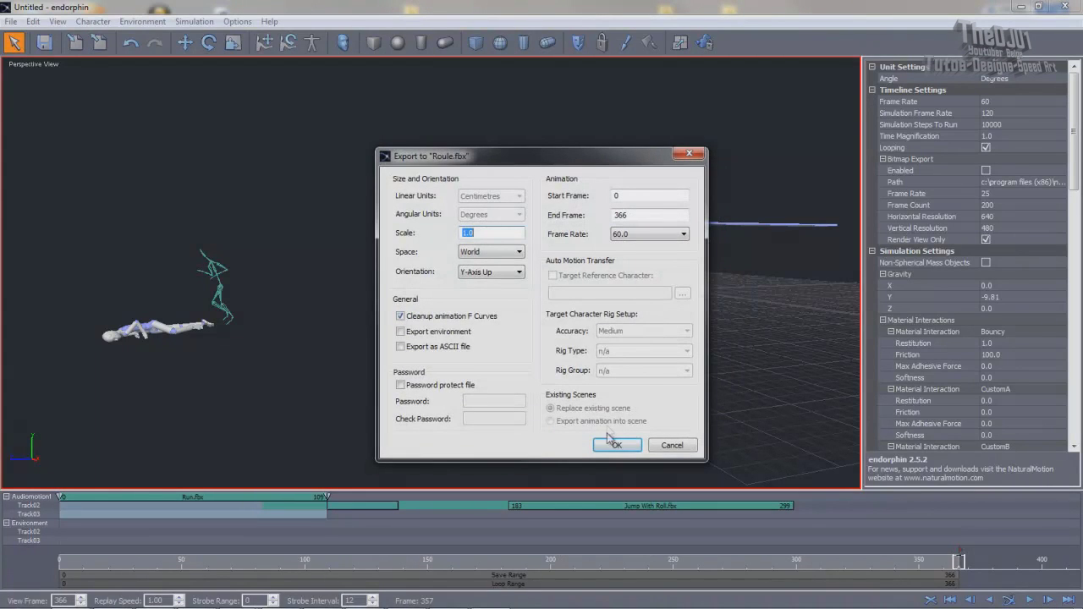
left_click(612, 449)
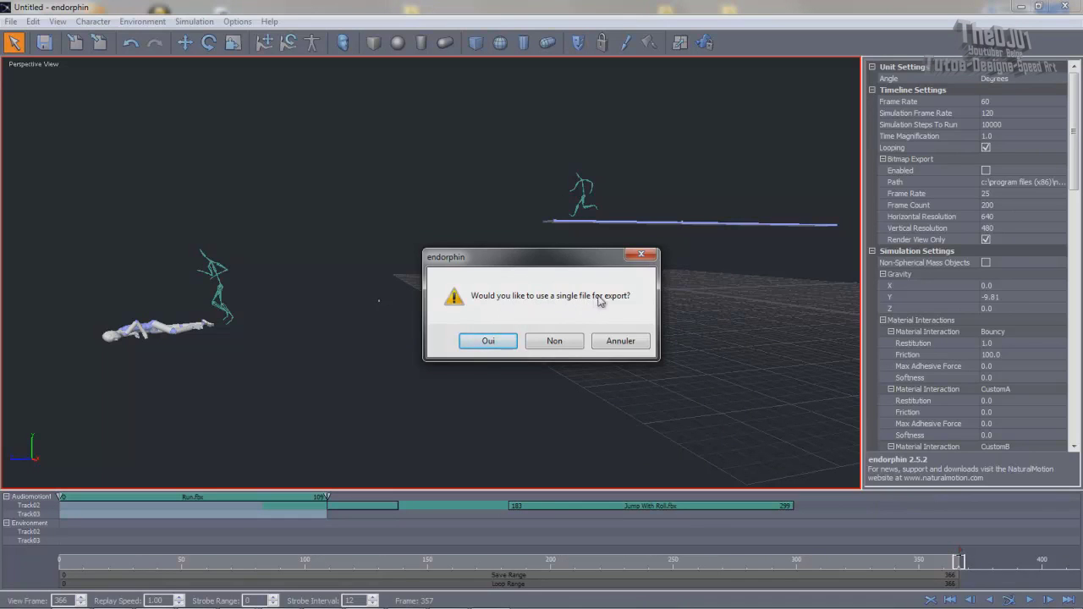
left_click(494, 340)
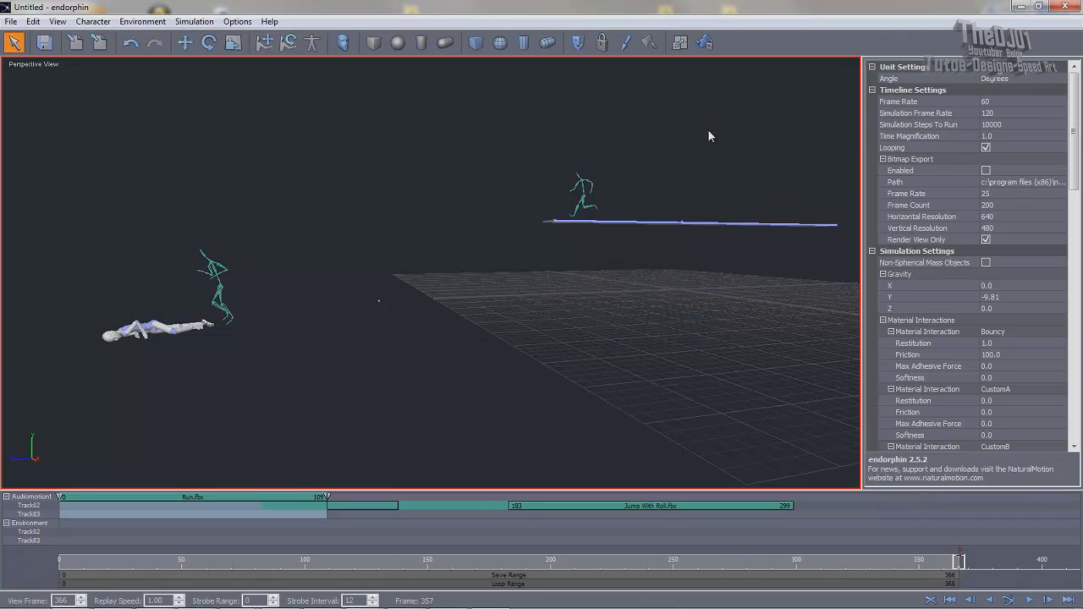
Step: Minimize endorphin and switch to the empty project in CINEMA 4D
middle_click_drag(668, 201, 725, 213)
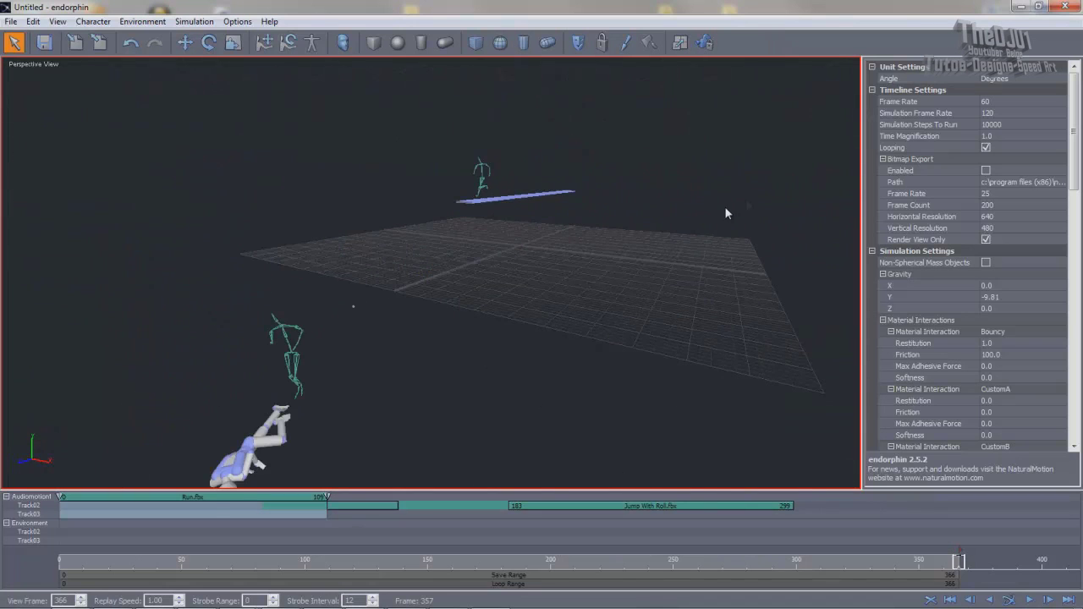
left_click(1022, 8)
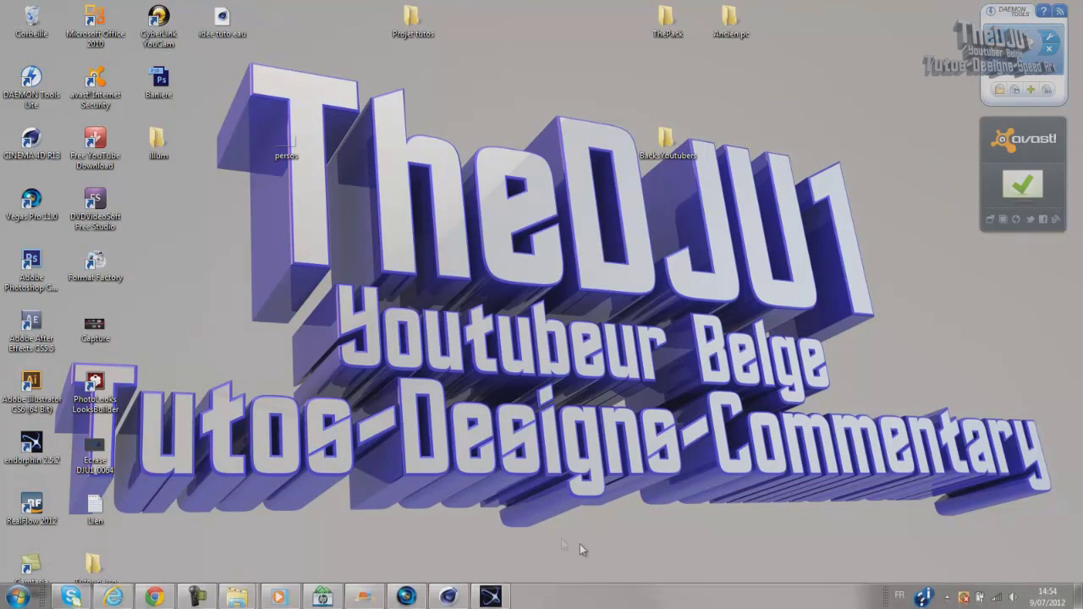
left_click(464, 595)
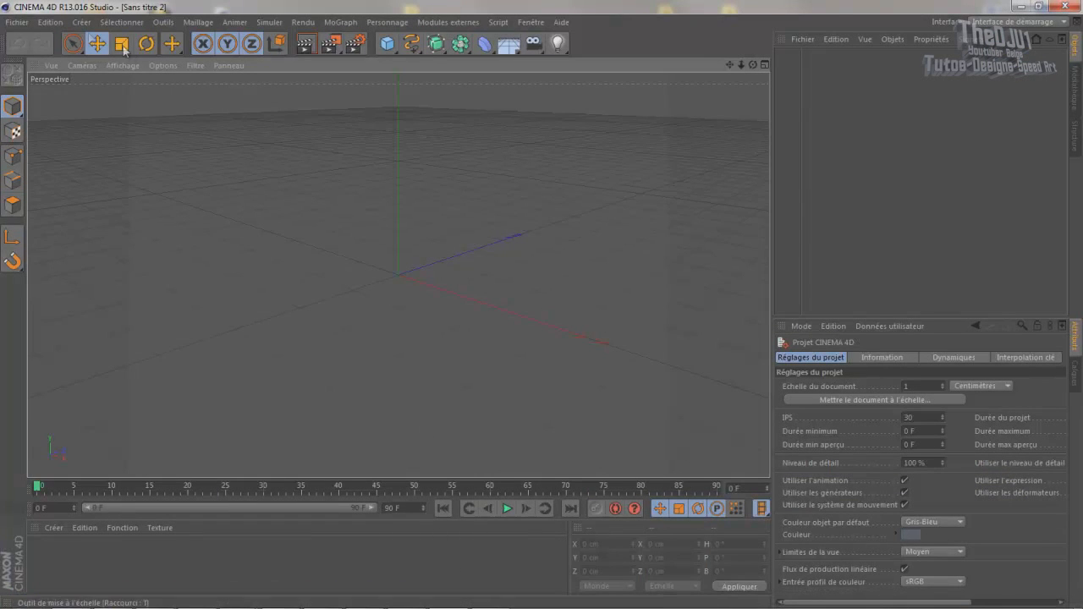
left_click_drag(753, 65, 623, 217)
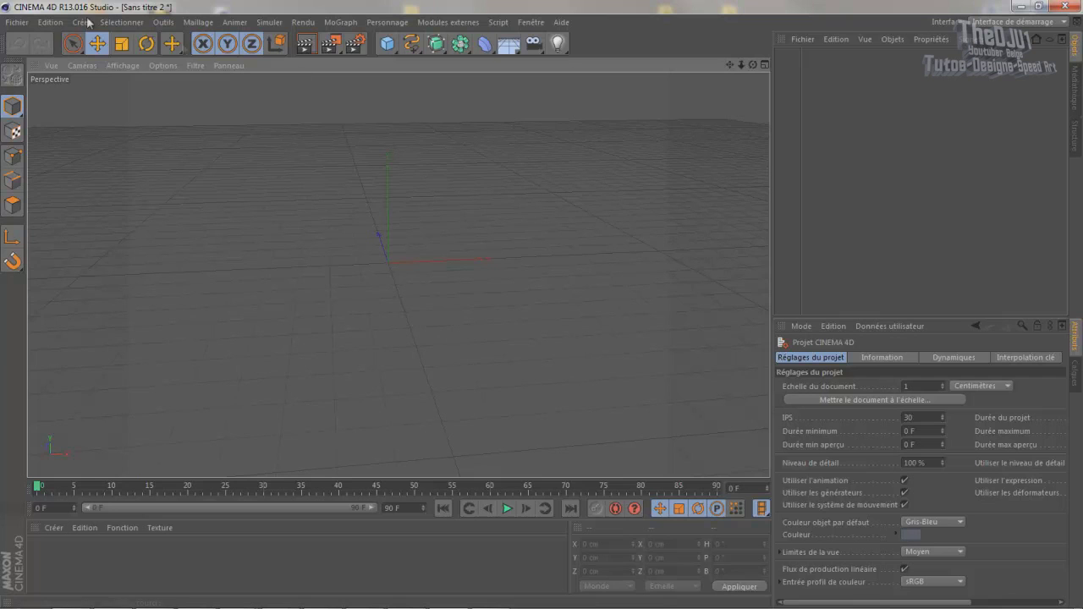
Step: Open Roule.fbx from the Tutos perso folder on the desktop and proceed to the selection of the take to import
left_click(17, 22)
left_click(38, 53)
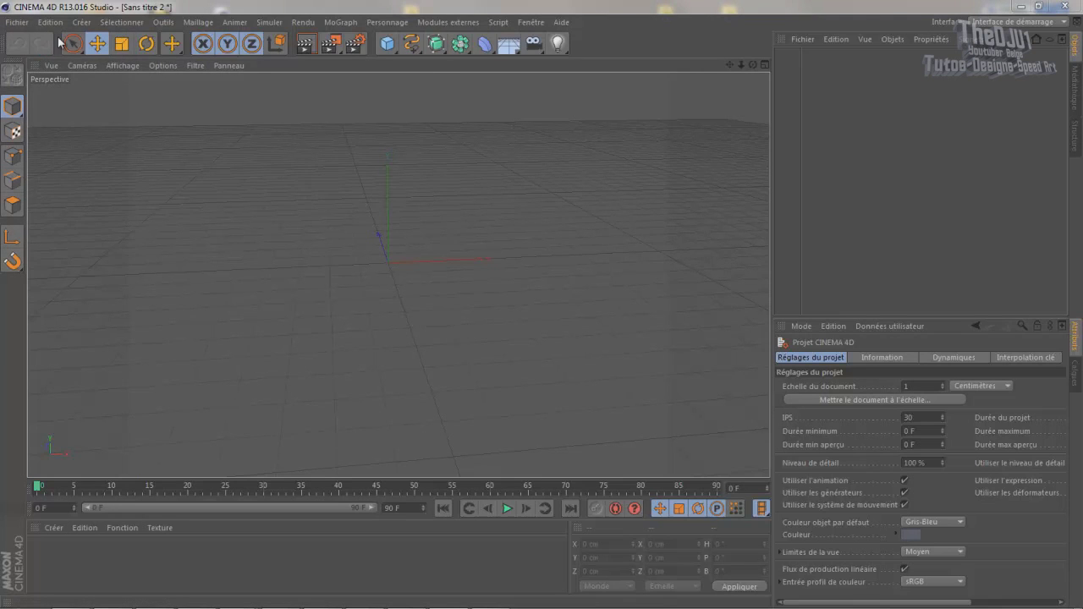
left_click(83, 111)
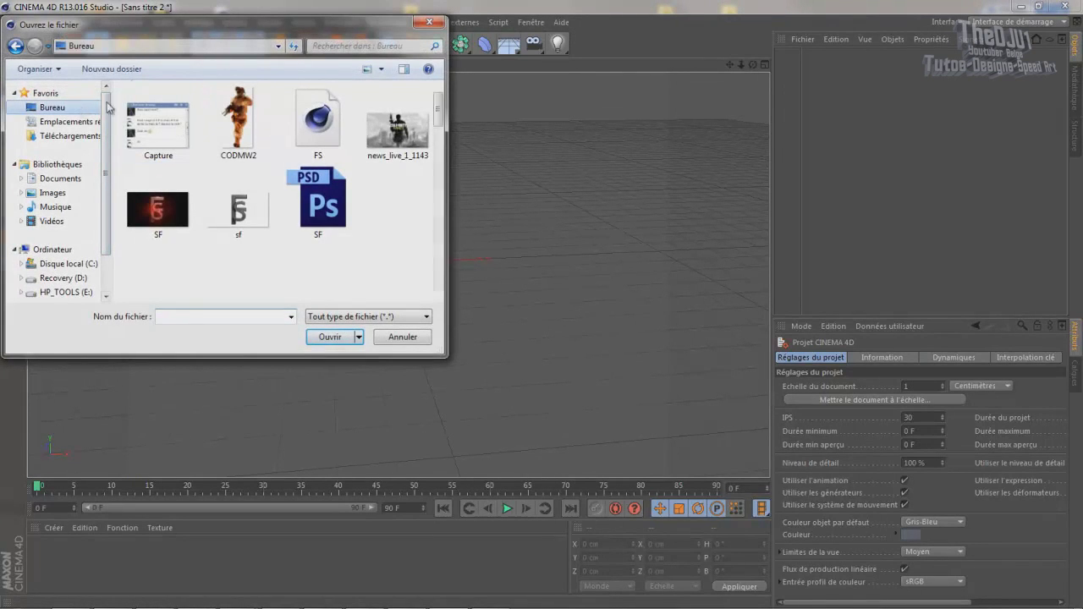
scroll(212, 254, "down", 5)
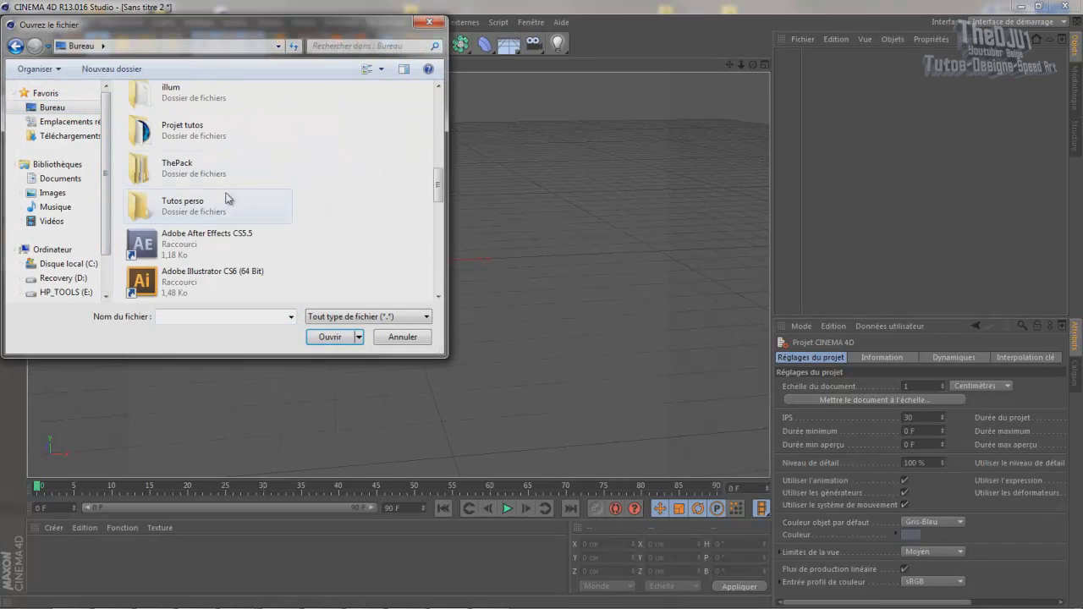
double_click(241, 208)
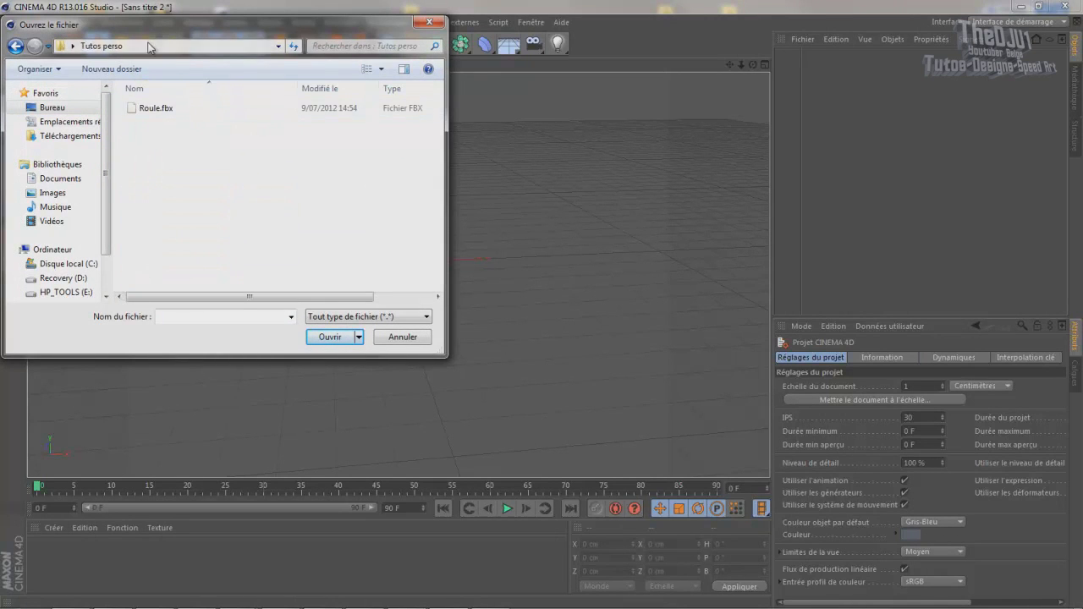
double_click(165, 110)
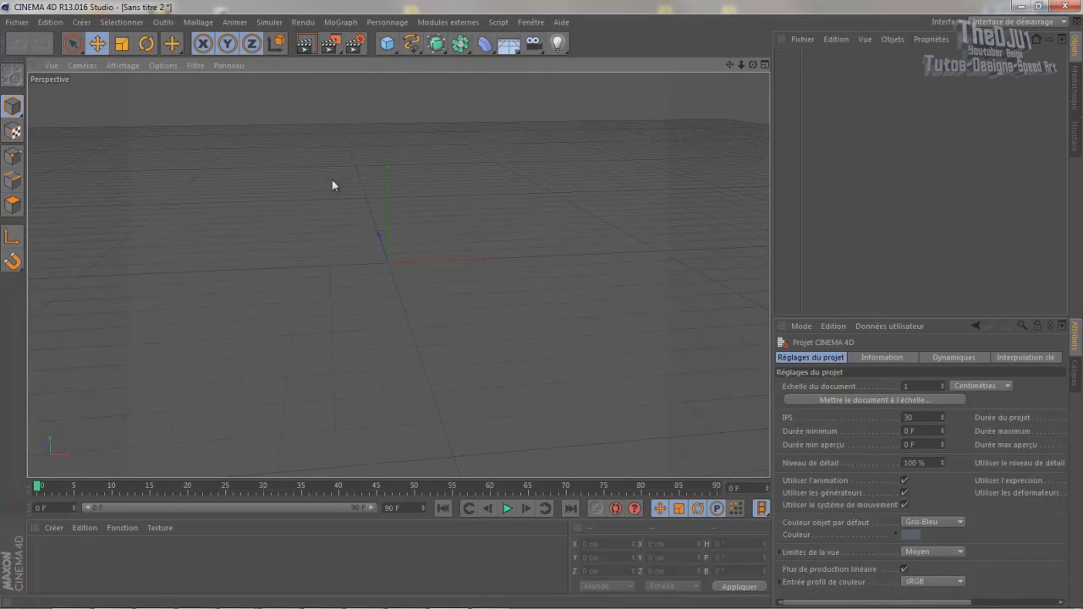
left_click(320, 301)
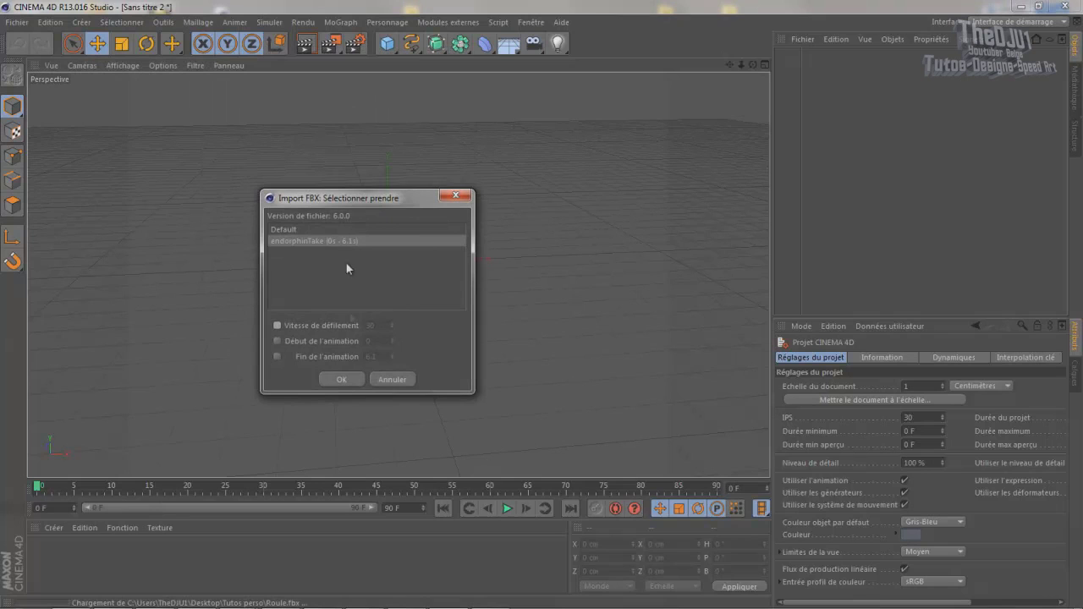
Step: Import the endorphinTake animation from the Roule.fbx file and frame the skeleton in the perspective view
left_click(344, 377)
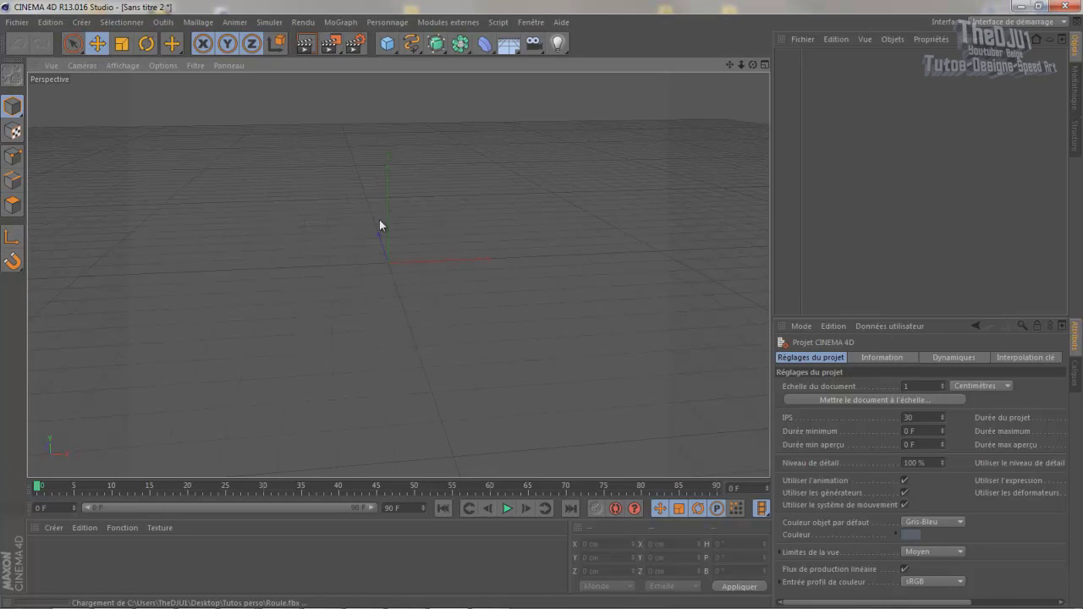
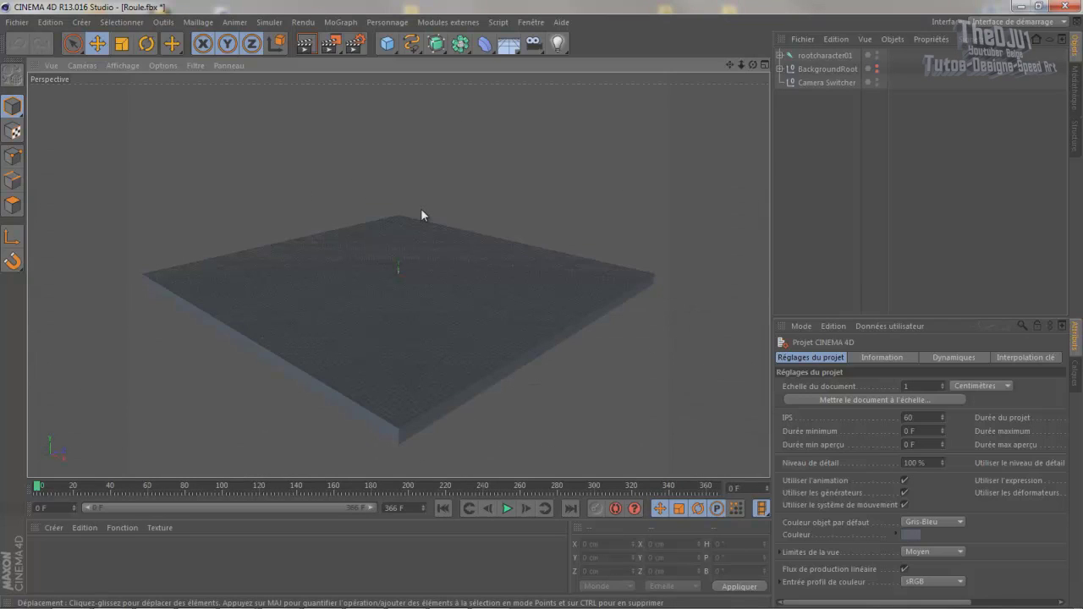
scroll(424, 234, "up", 5)
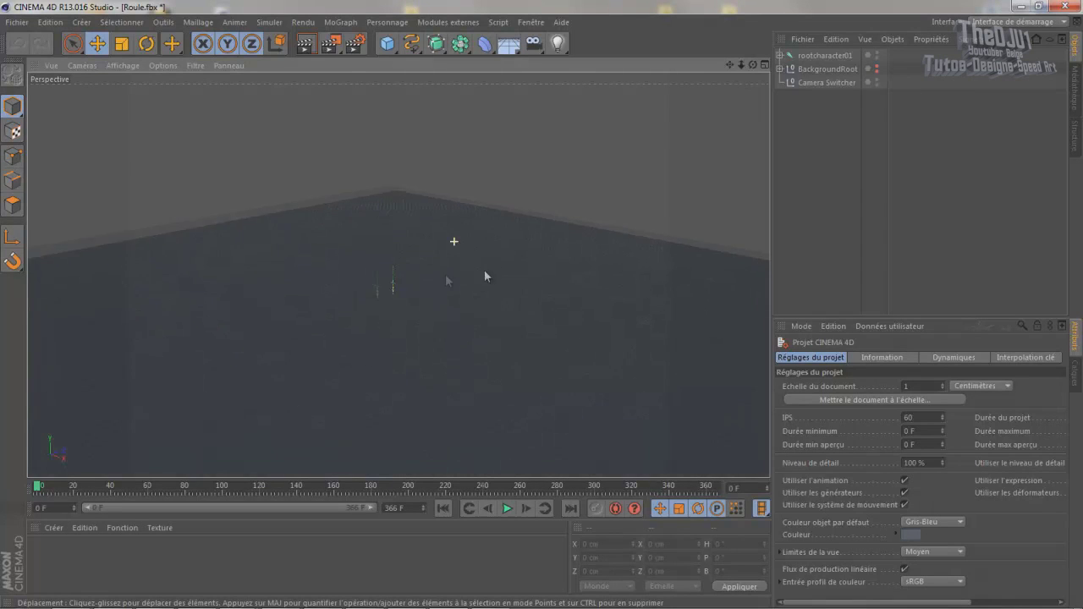
scroll(474, 282, "up", 5)
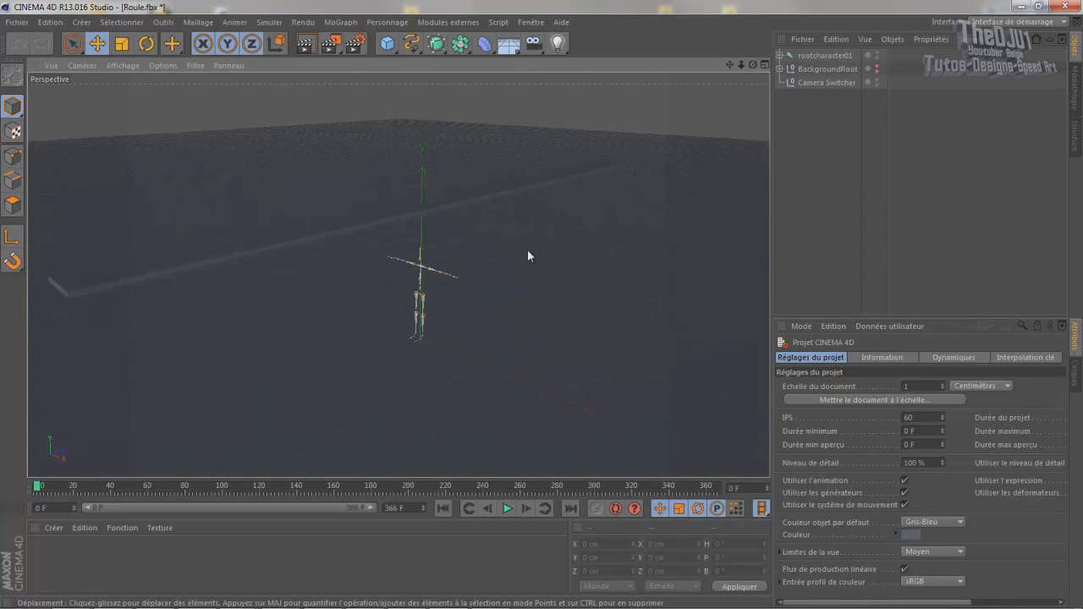
left_click_drag(511, 261, 558, 248, "alt")
Step: Play the imported skeleton animation and scrub the timeline to frame 354 to review the motion
left_click(507, 508)
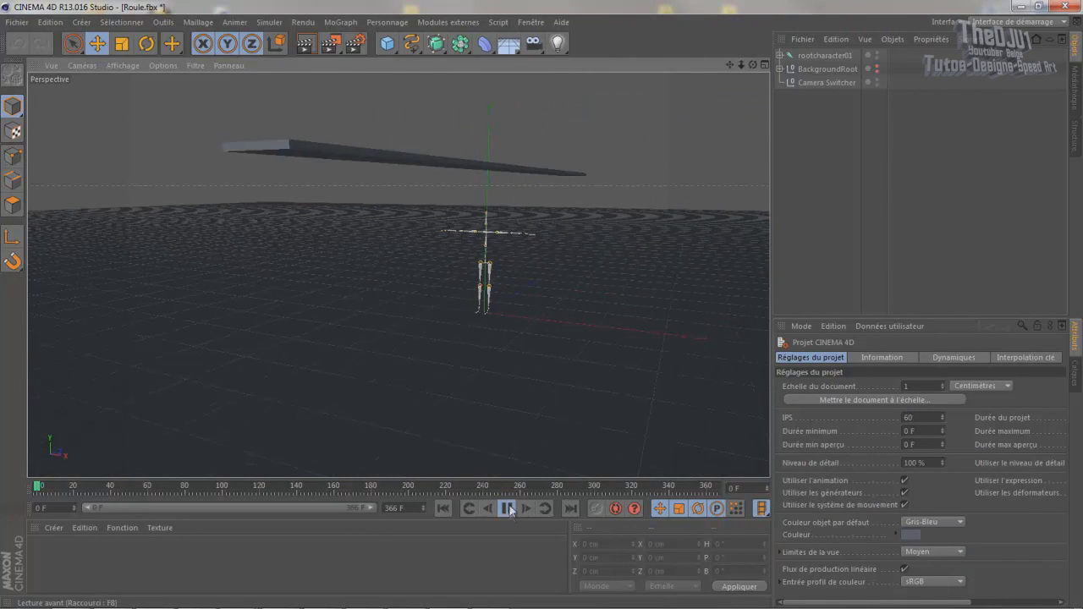
left_click_drag(385, 293, 348, 293, "alt")
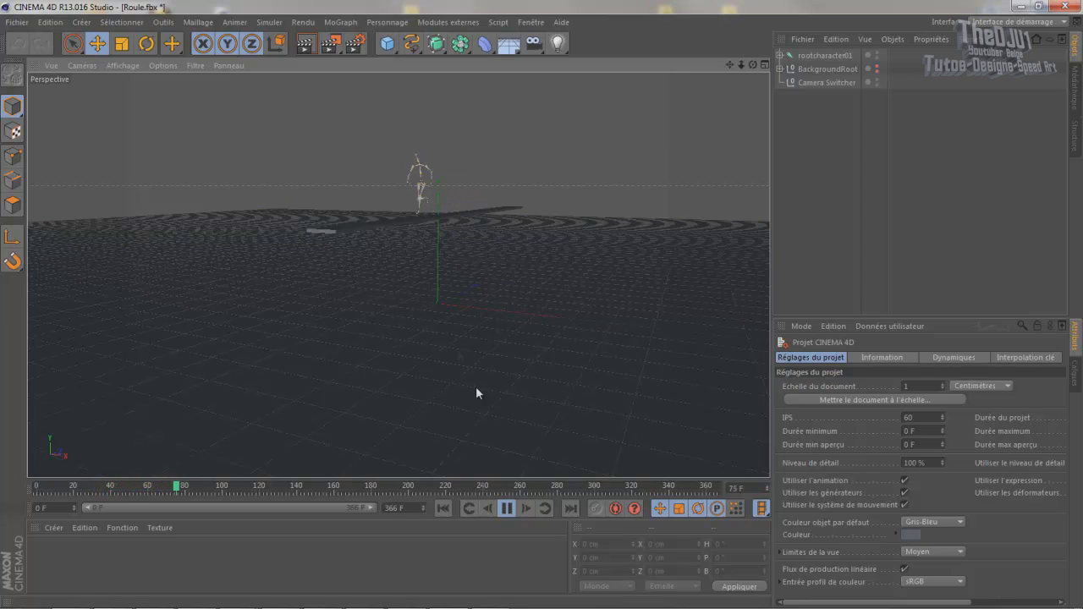
left_click(508, 508)
left_click_drag(187, 491, 375, 490)
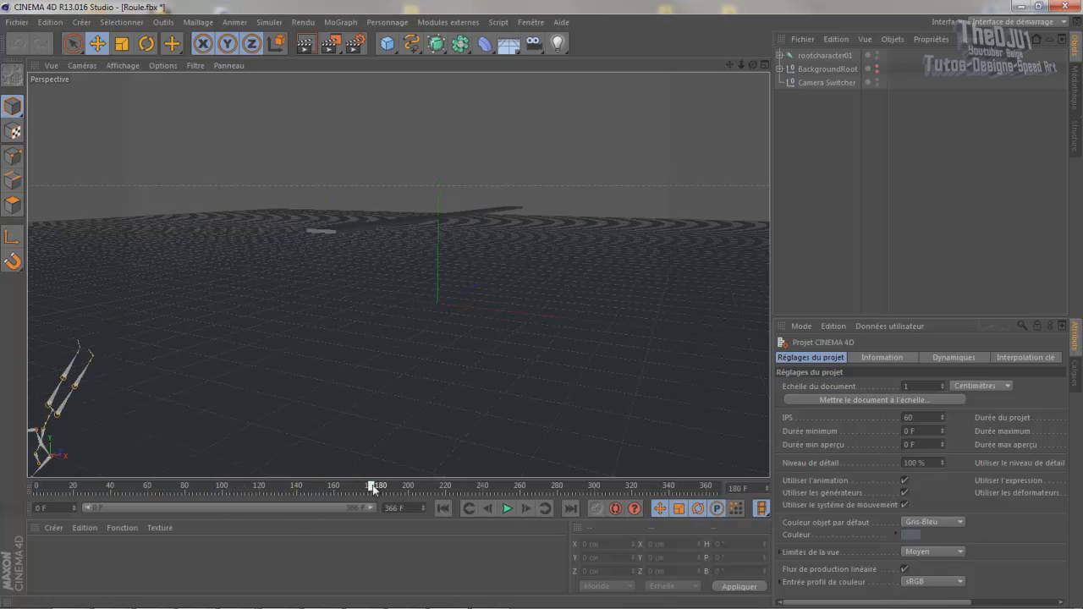
left_click_drag(266, 406, 695, 491, "alt")
left_click_drag(550, 331, 274, 266, "alt")
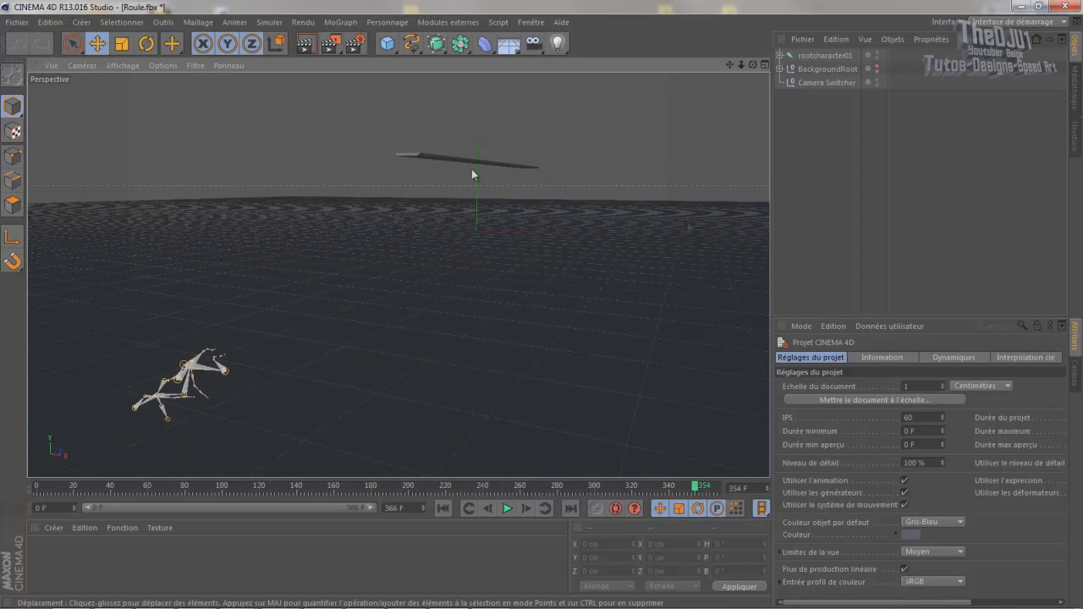
left_click_drag(617, 84, 587, 127, "alt")
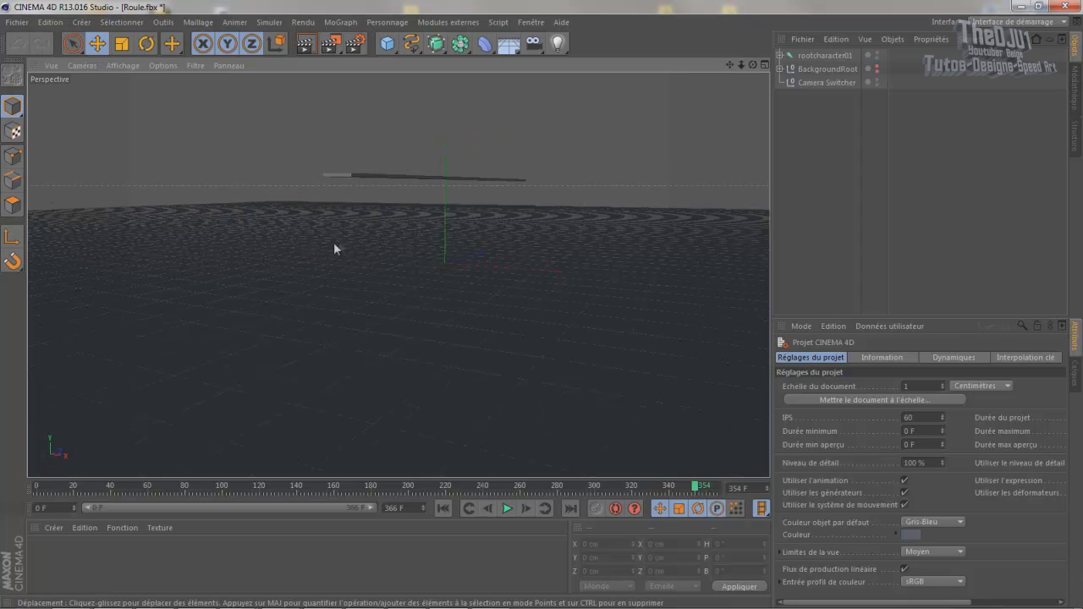
Step: Switch to the ADinosaurBona Call Of Duty Models folder and view the PREVIEW image of the characters
left_click(1020, 5)
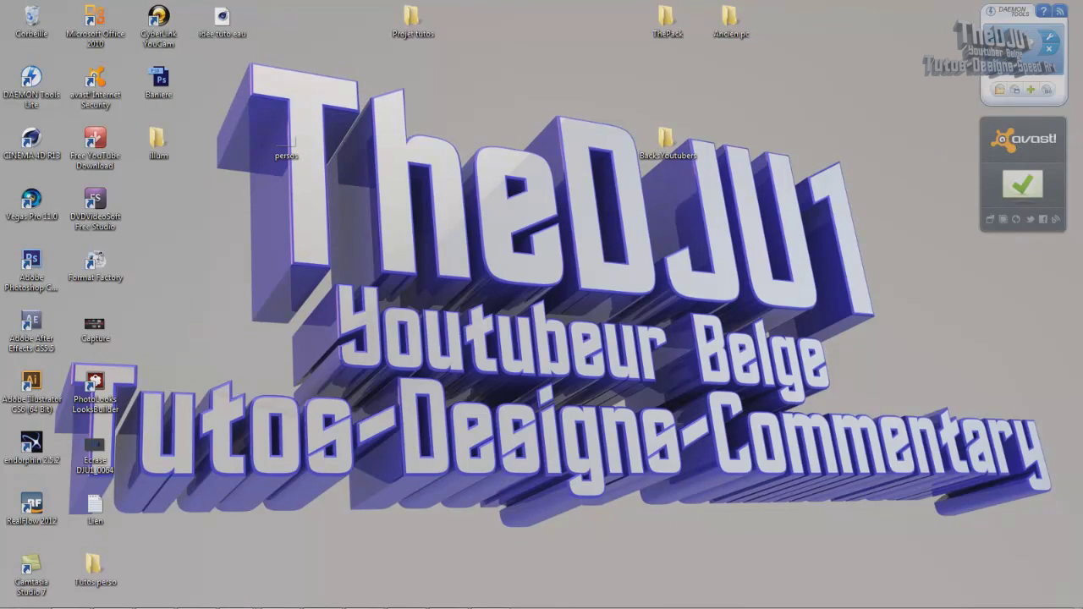
double_click(286, 145)
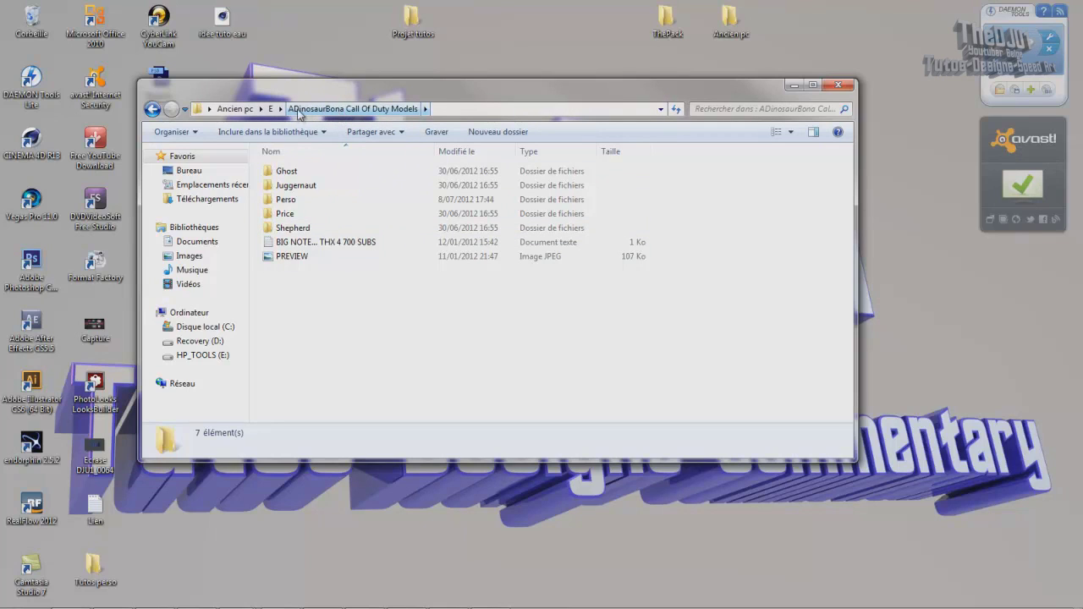
left_click(311, 256)
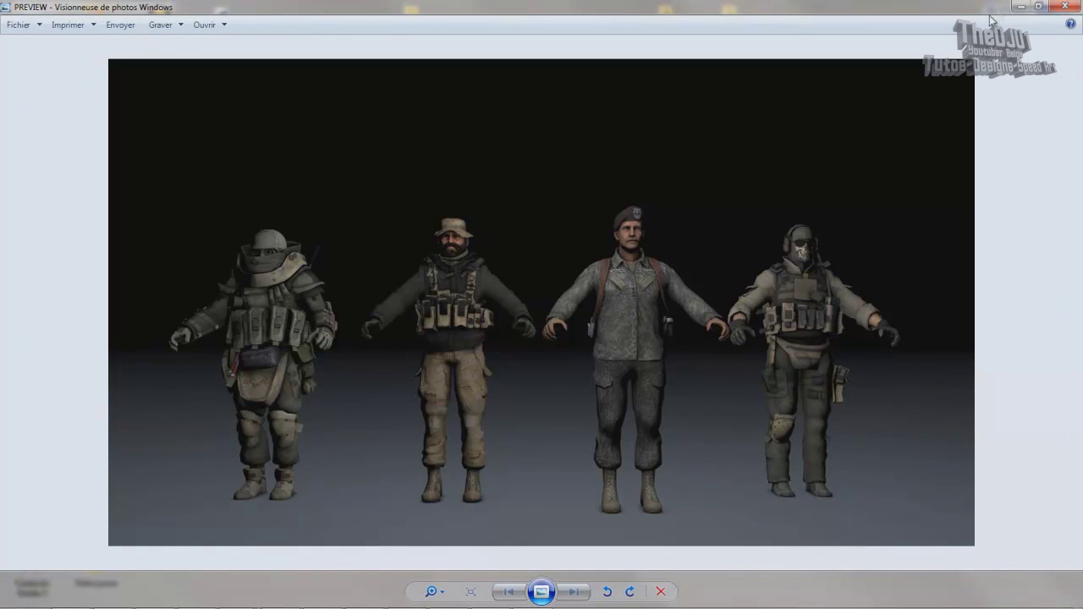
left_click(1072, 7)
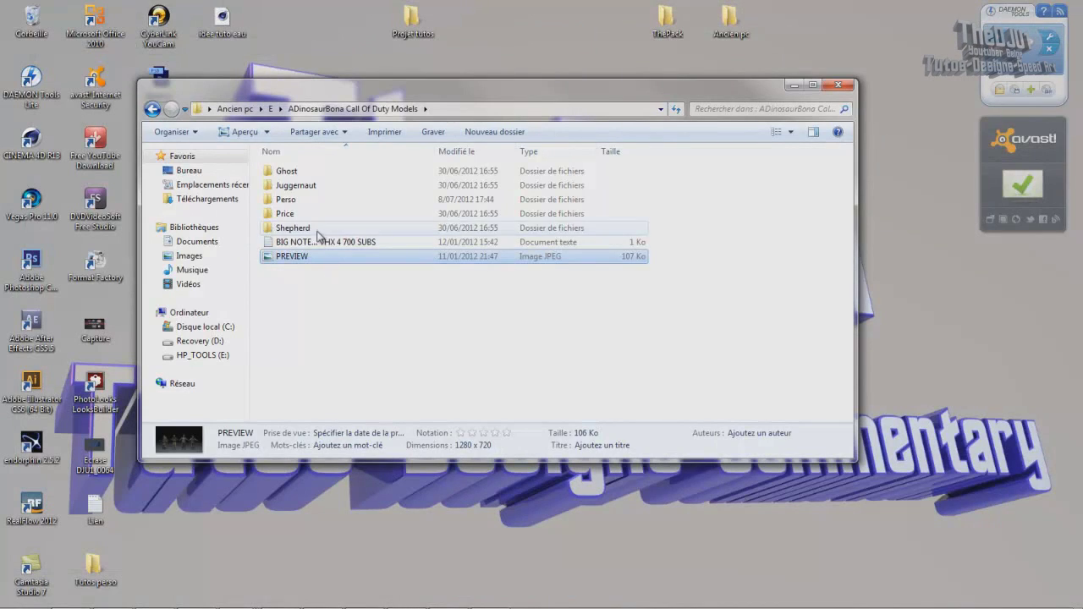
Step: Examine the model files inside the Shepherd and Price folders
double_click(326, 233)
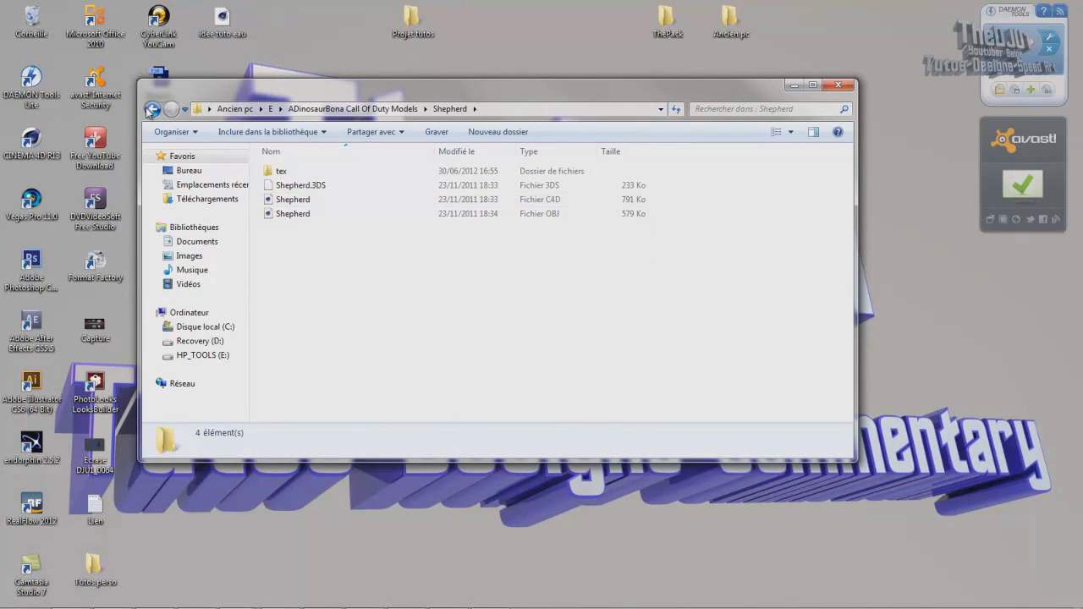
left_click(151, 109)
double_click(298, 215)
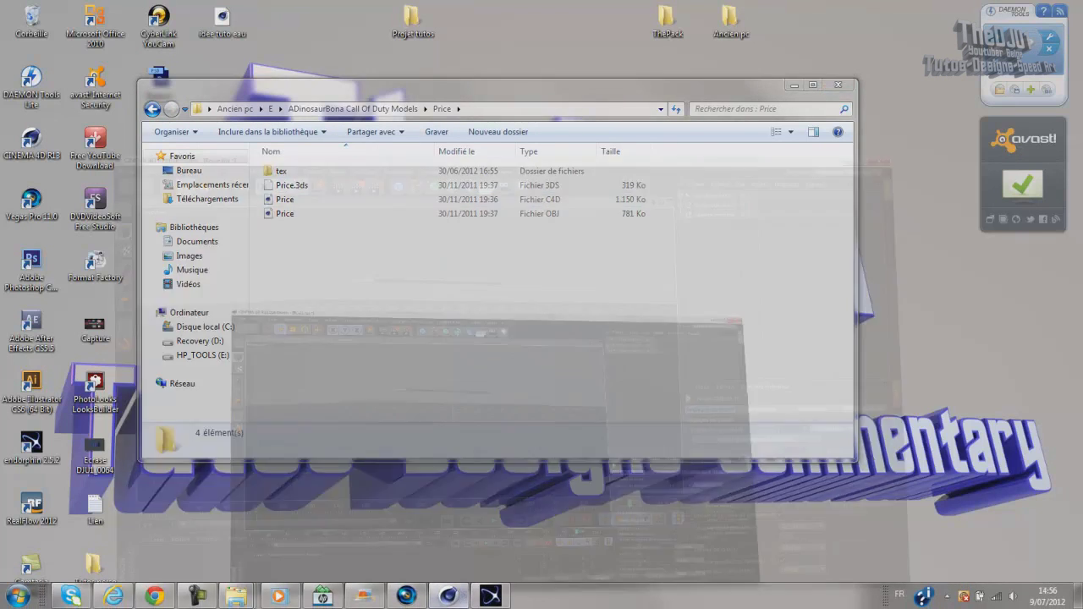
Step: Switch back to CINEMA 4D and merge the Price C4D file from Ancien pc > E > ADinosaurBona Call Of Duty Models > Price into the scene
left_click(449, 601)
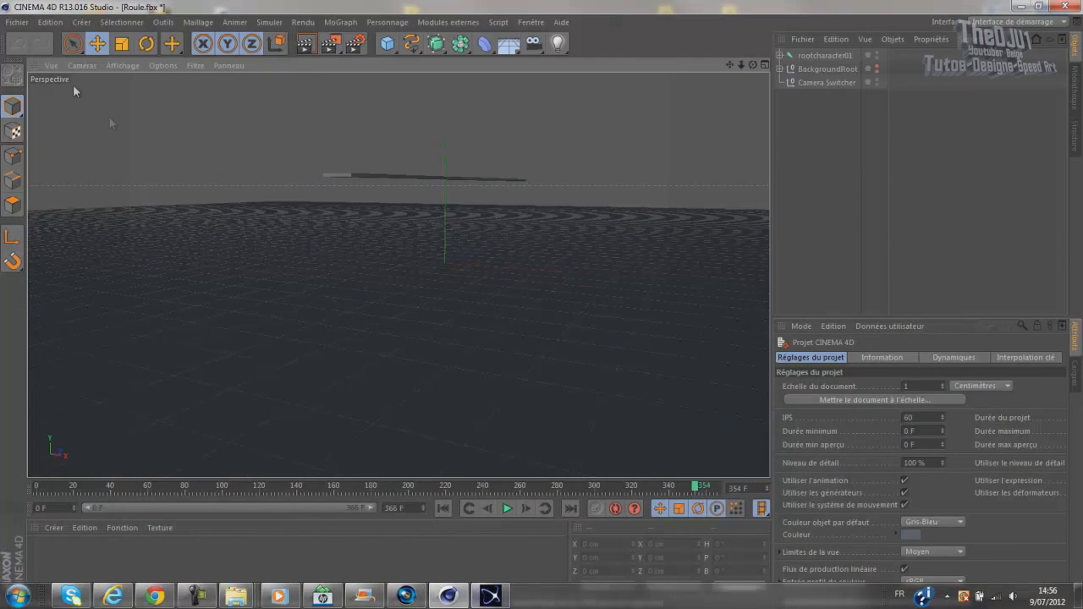
left_click(17, 22)
left_click(32, 64)
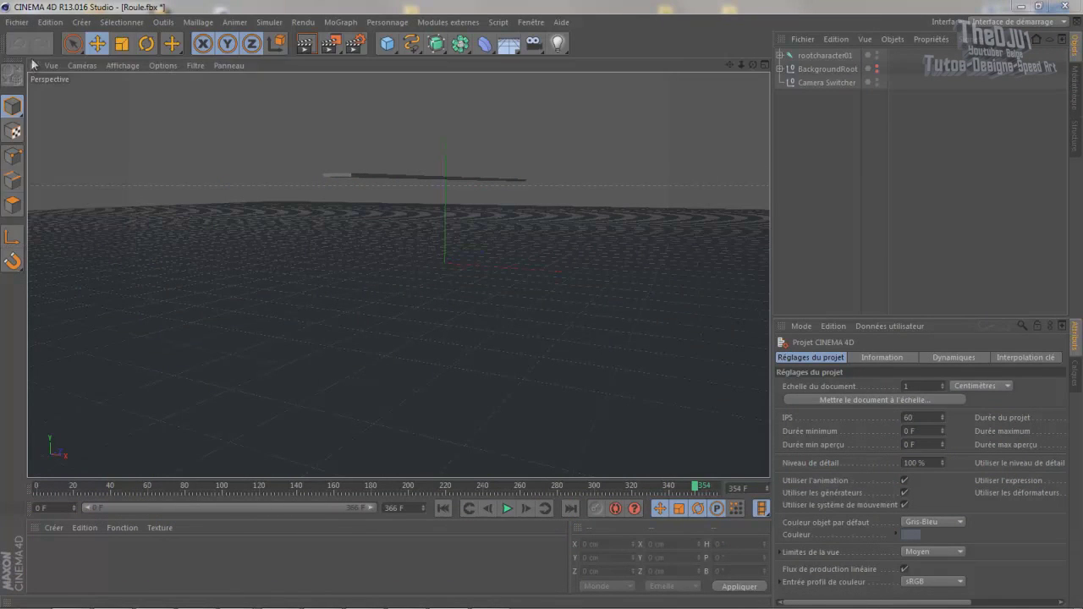
left_click_drag(103, 17, 326, 131)
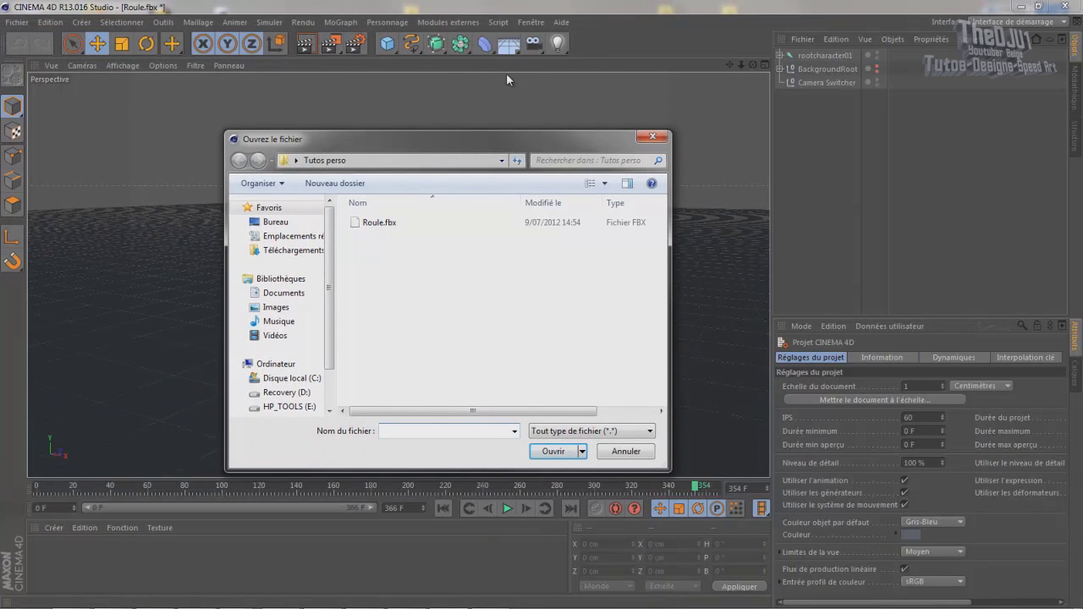
left_click(304, 223)
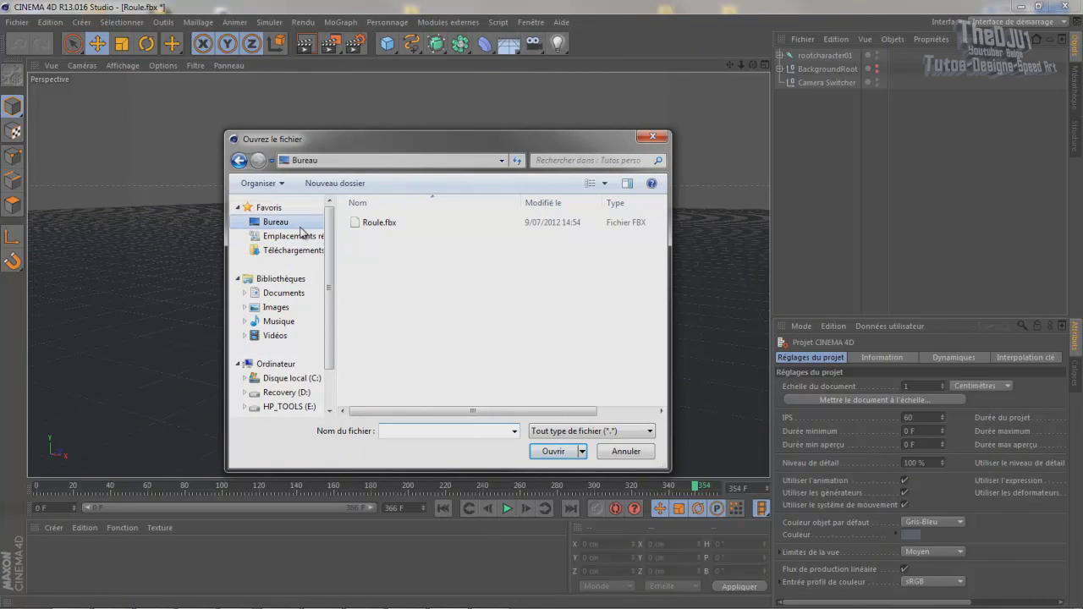
scroll(445, 370, "down", 3)
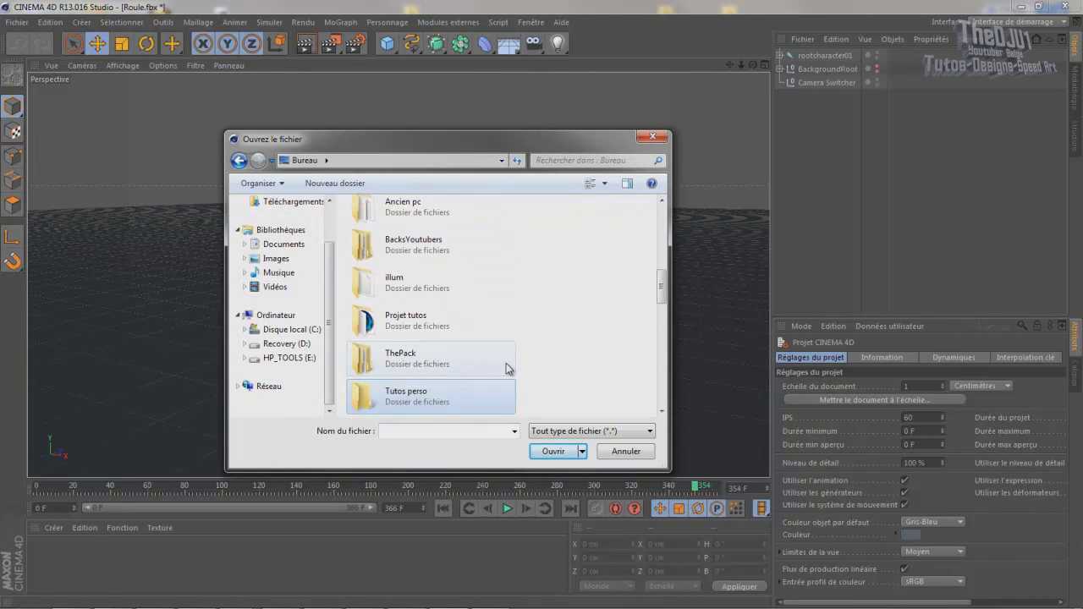
left_click(533, 378)
scroll(532, 378, "up", 3)
scroll(524, 339, "down", 3)
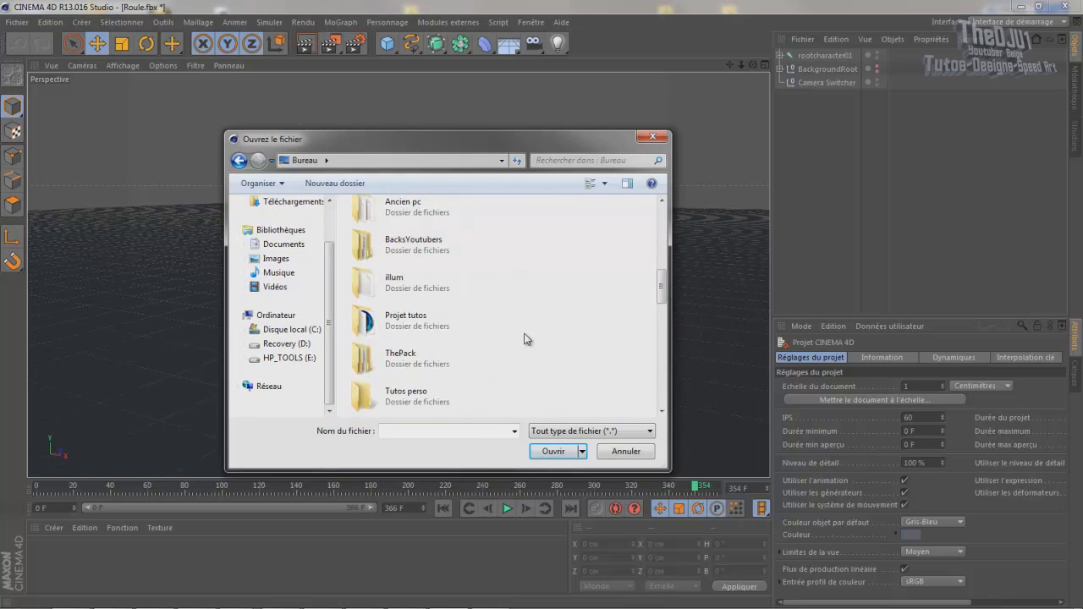
double_click(429, 218)
double_click(475, 236)
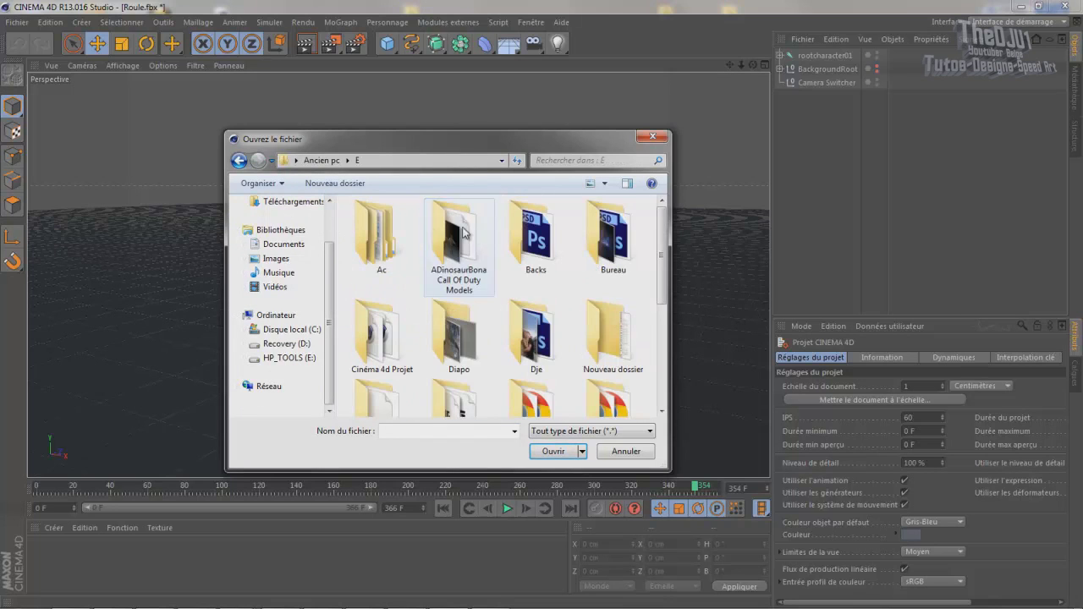
double_click(461, 230)
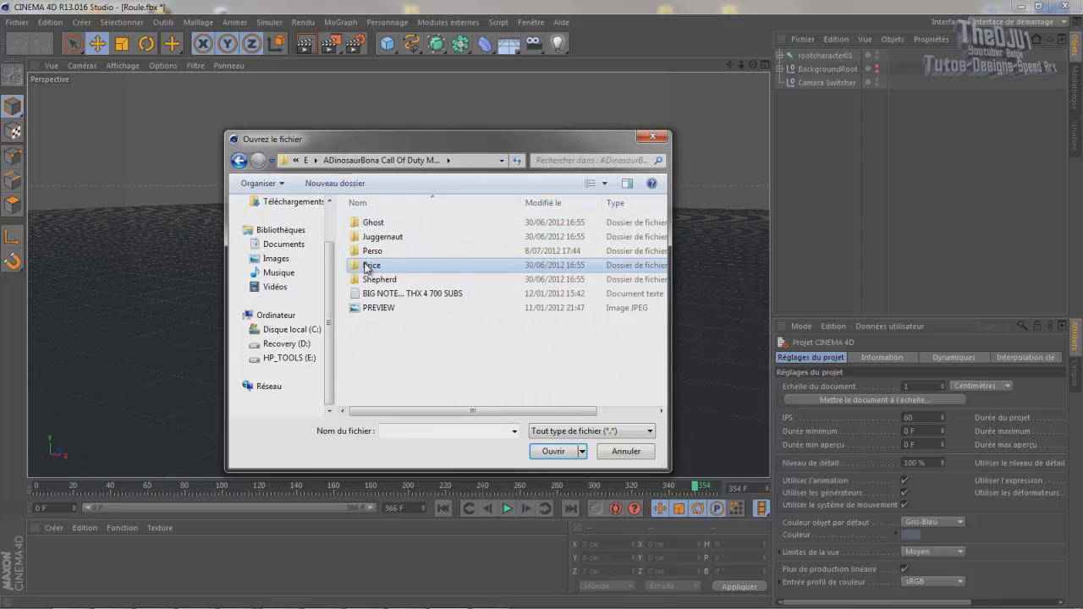
double_click(373, 265)
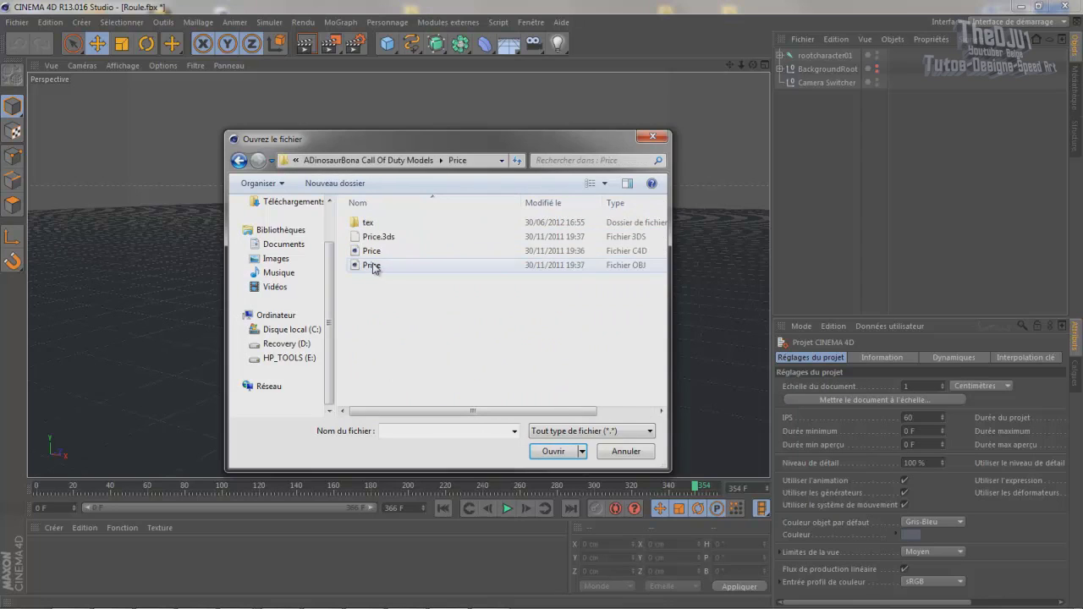
double_click(641, 251)
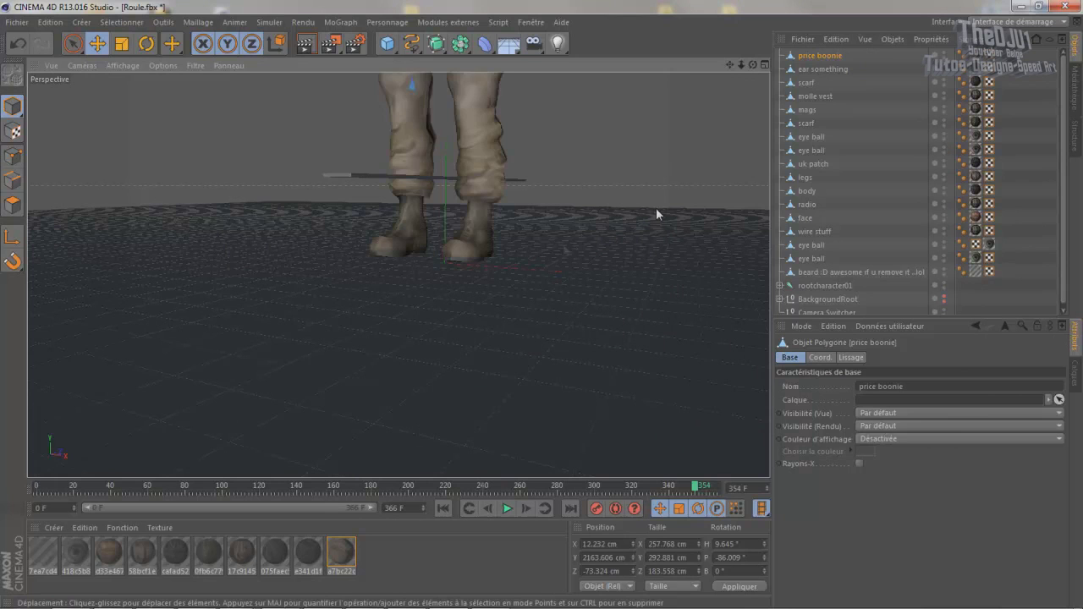
Step: Render previews of the merged soldier model in the viewport, once full-length and once close on the upper body
scroll(282, 334, "down", 2)
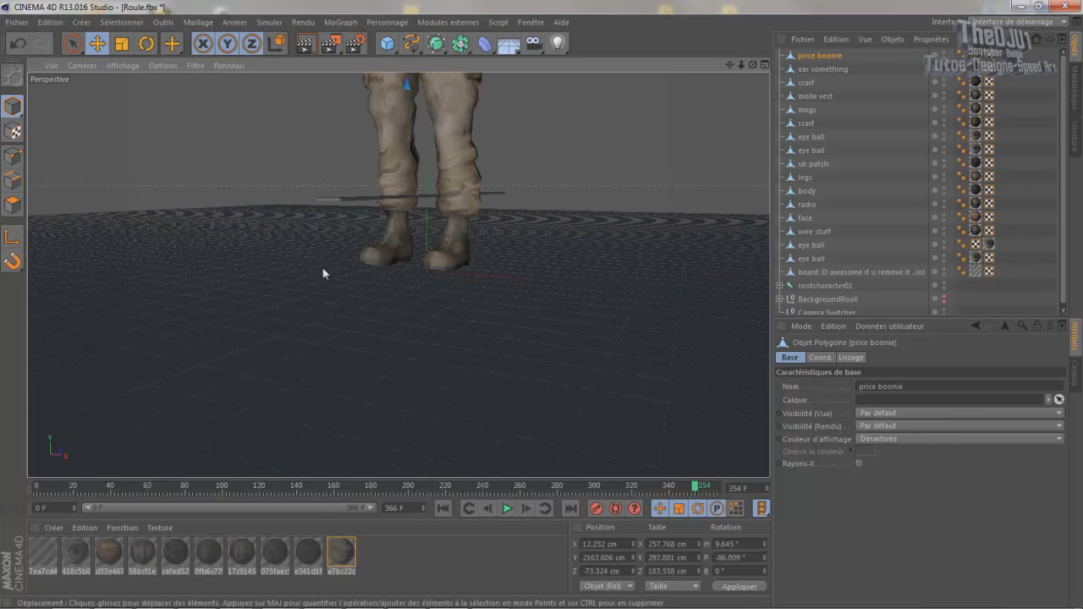
middle_click_drag(272, 342, 375, 393, "alt")
scroll(334, 226, "down", 2)
middle_click_drag(451, 168, 443, 250, "alt")
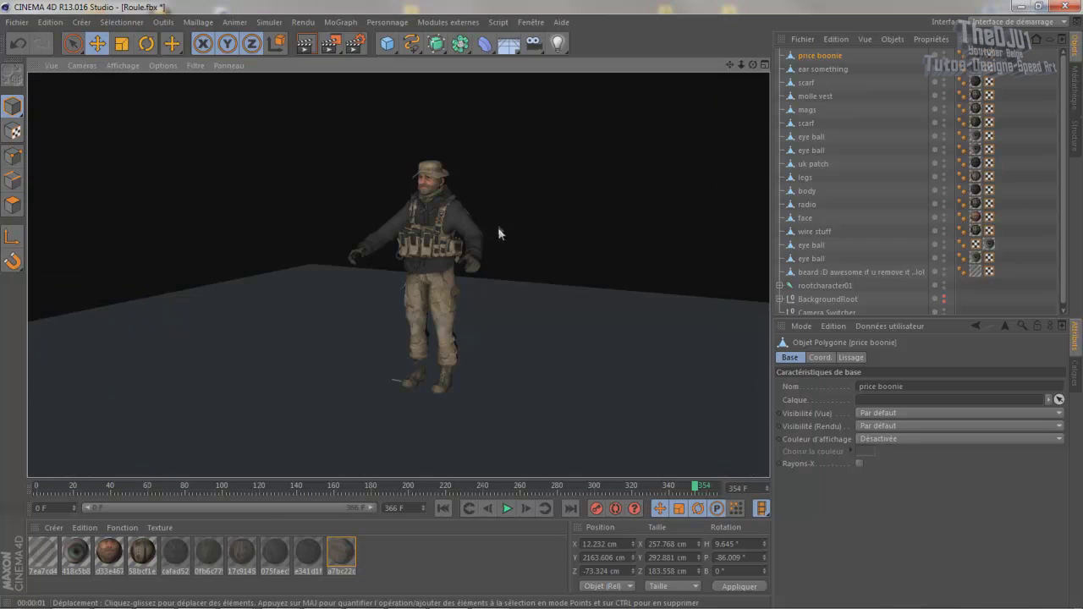
scroll(415, 172, "up", 5)
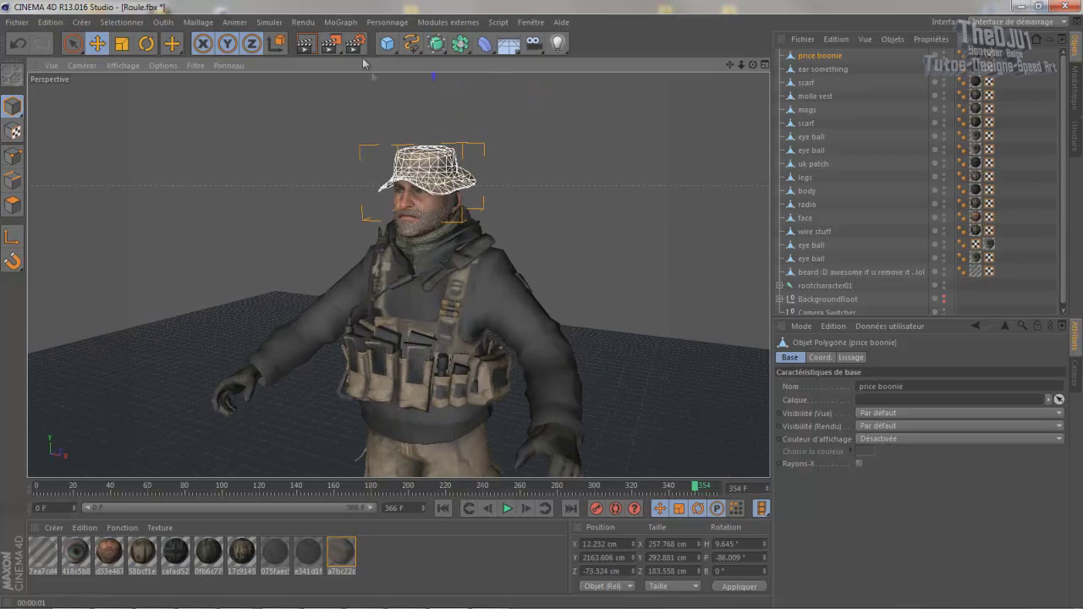
left_click(309, 49)
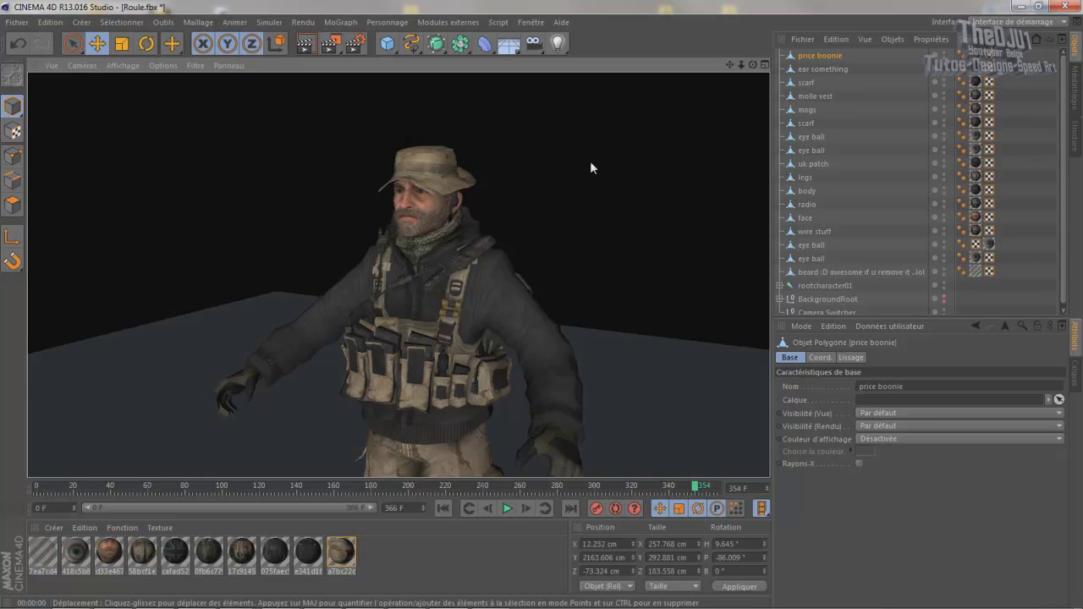
Step: Return the animation to frame 0 and compare the soldier model with the skeleton at its feet
scroll(687, 402, "down", 6)
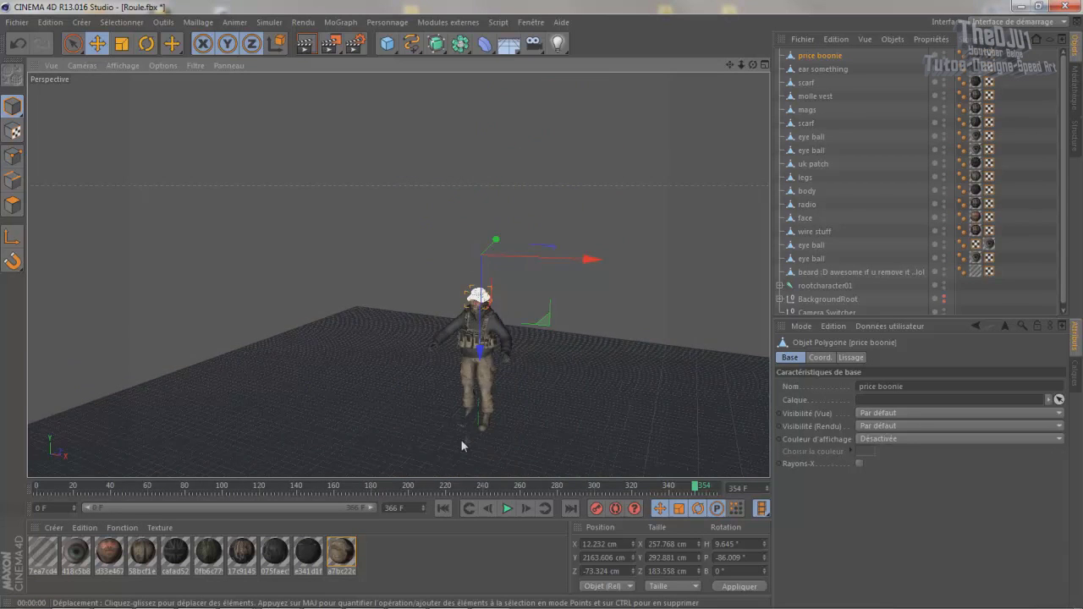
scroll(462, 446, "up", 6)
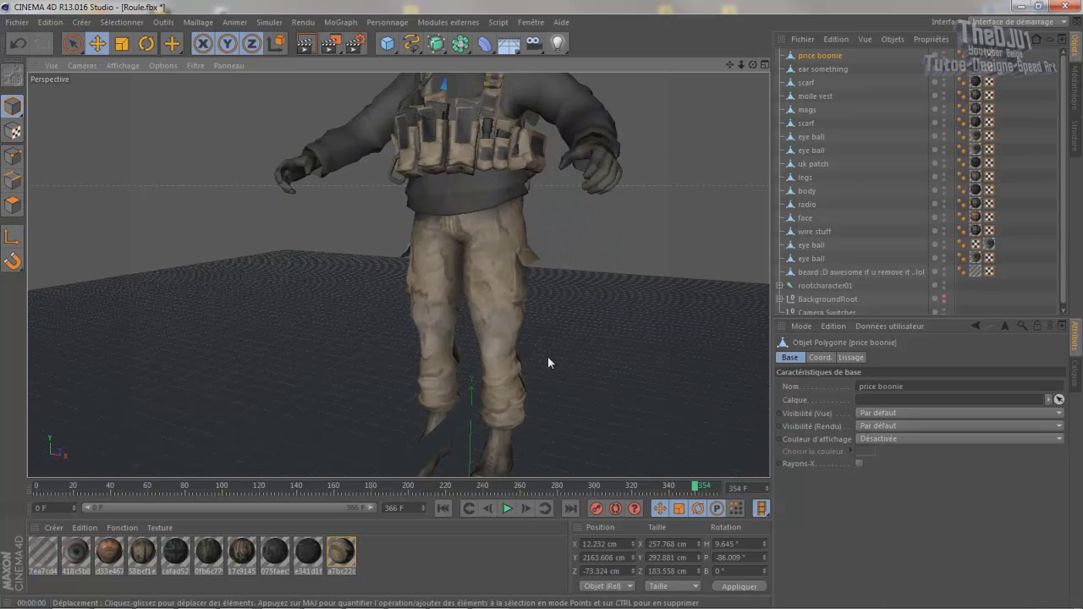
left_click_drag(548, 356, 452, 339, "alt")
left_click(446, 507)
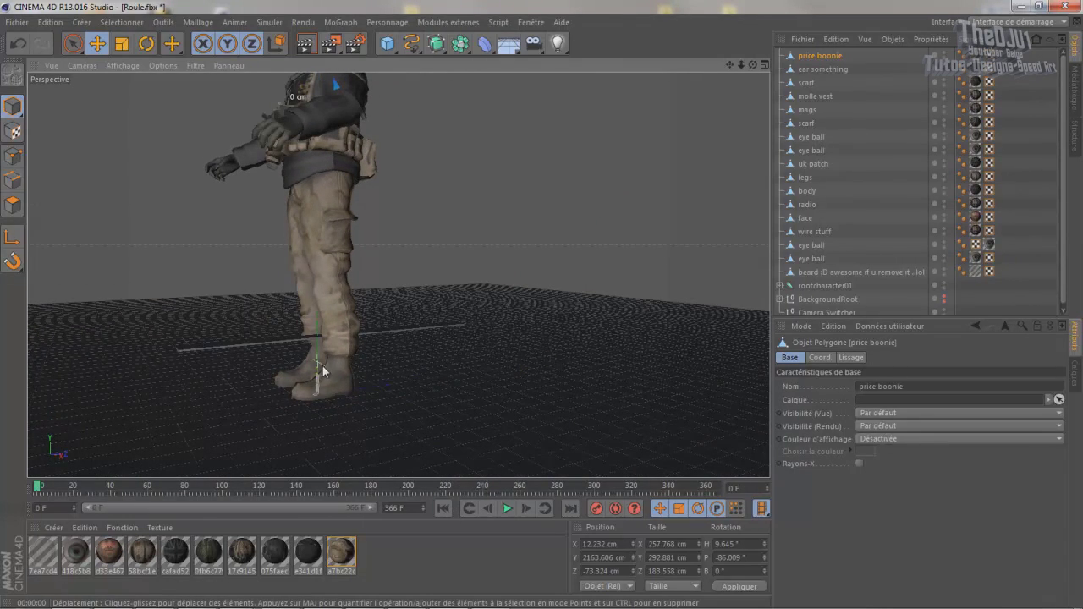
left_click_drag(380, 305, 609, 219, "alt")
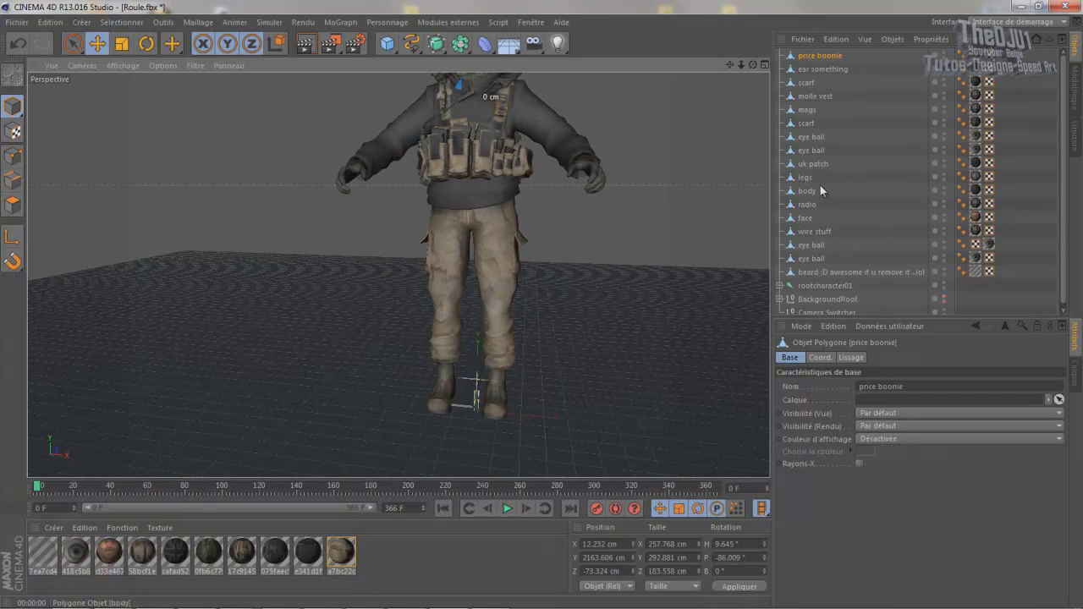
Step: Select the soldier's separate parts one by one to inspect them, from ear something through scarf, mags, uk patch and wire stuff to the beard
left_click(825, 69)
left_click(817, 83)
left_click(811, 110)
left_click(814, 166)
left_click(817, 231)
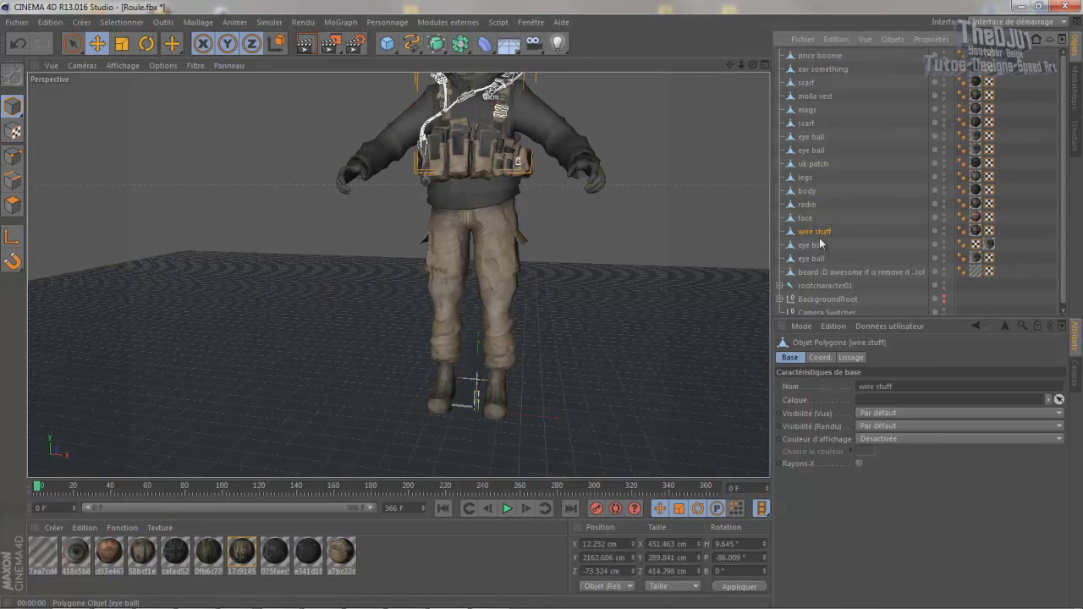
left_click(818, 272)
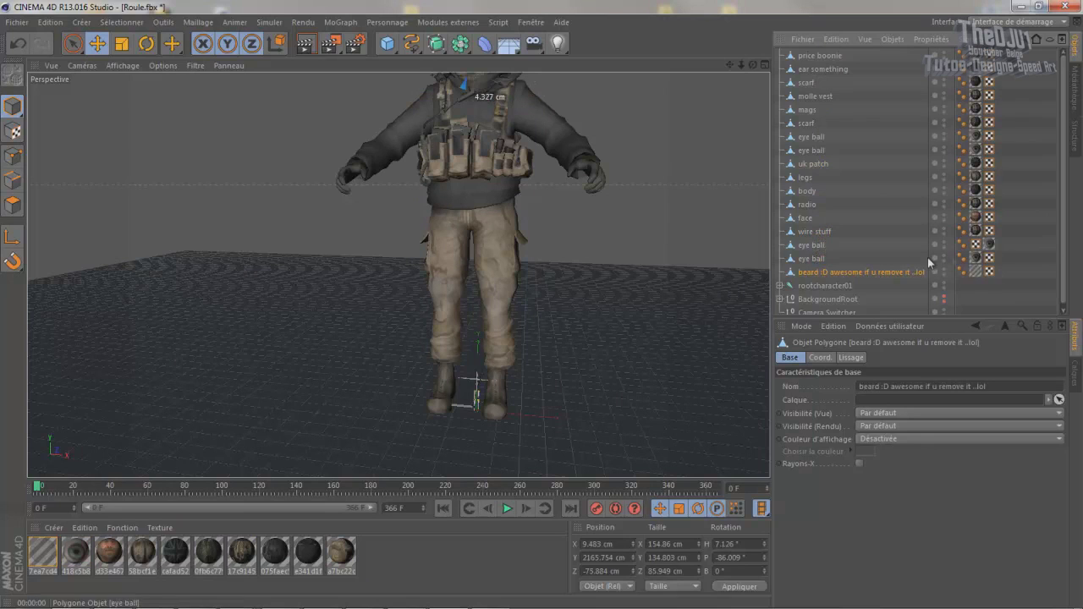
Step: Merge all the soldier's parts, from price boonie through the beard, into one object and delete the separate originals
left_click_drag(1000, 268, 825, 46)
left_click_drag(1005, 276, 747, 26)
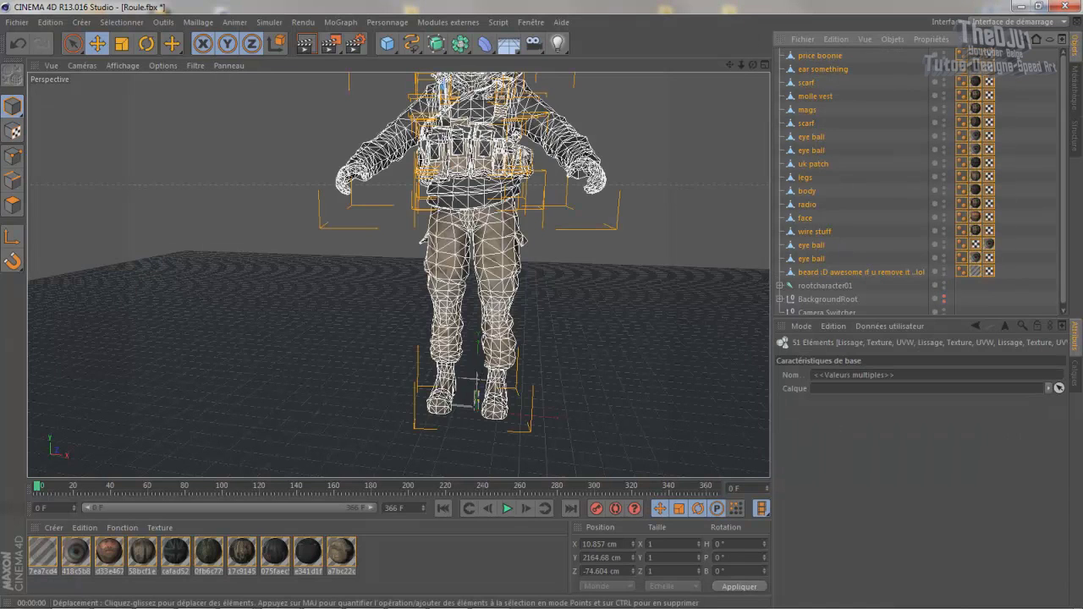
right_click(809, 72)
key("Escape")
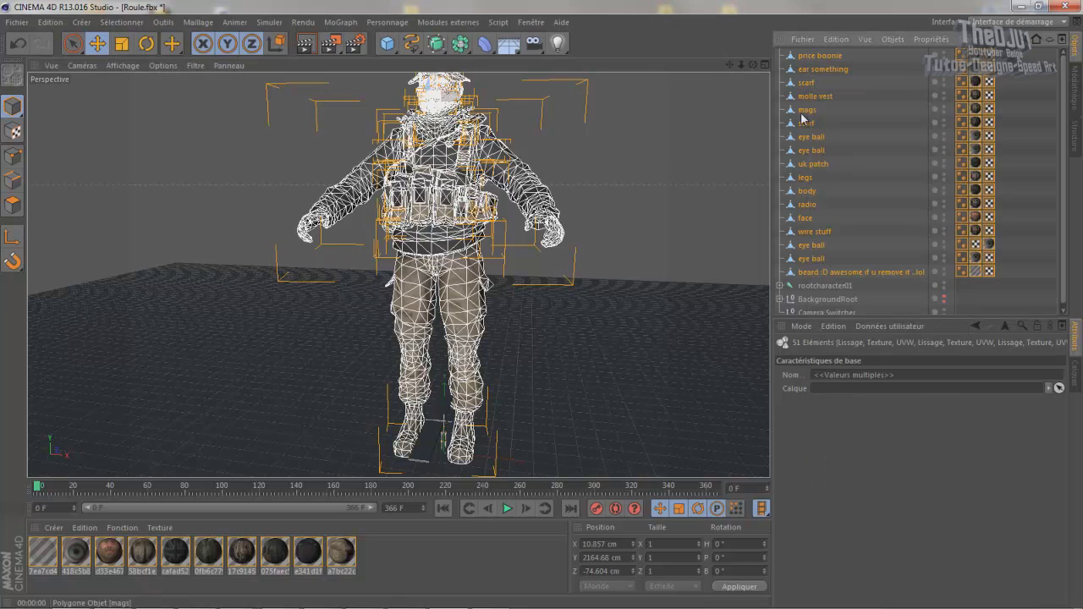
right_click(804, 112)
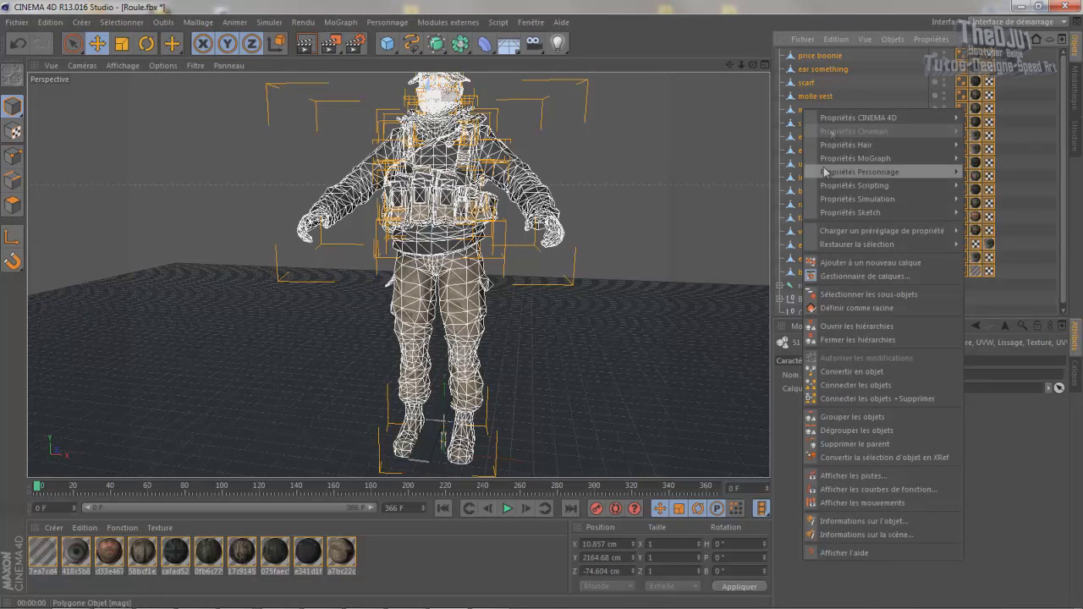
left_click(912, 400)
left_click(813, 176)
left_click(820, 57)
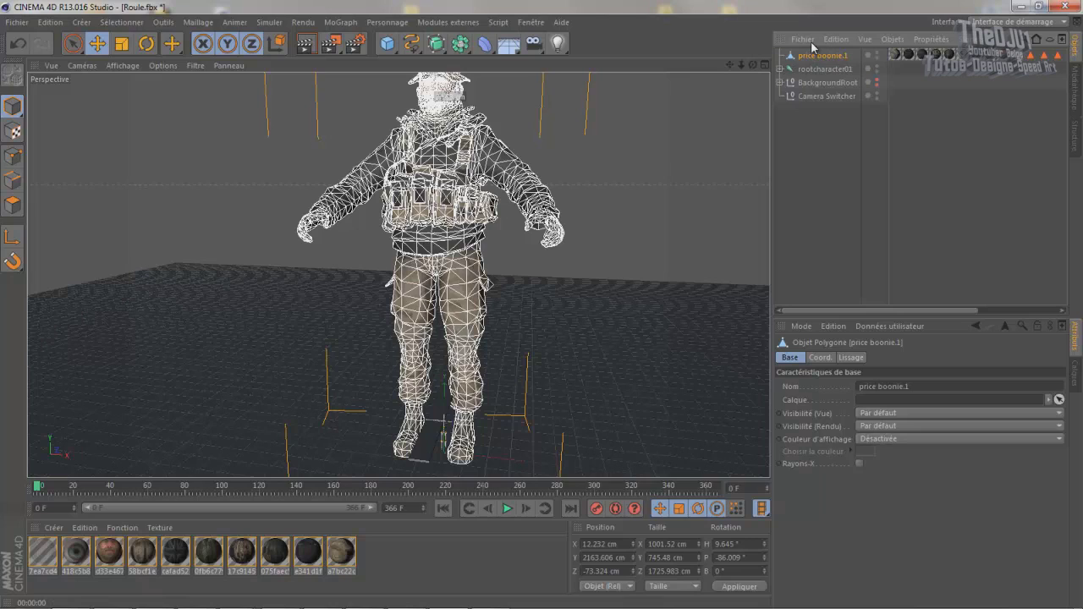
left_click(786, 133)
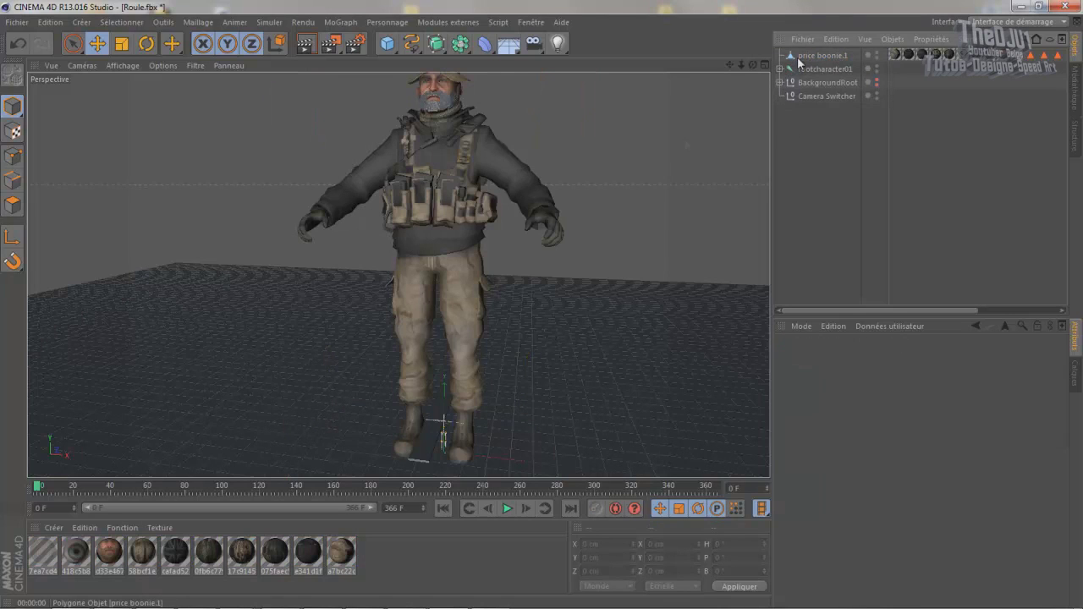
Step: Scale the merged soldier model down uniformly to about 258 × 192 × 445 cm
middle_click_drag(520, 337, 523, 290, "alt")
left_click(841, 57)
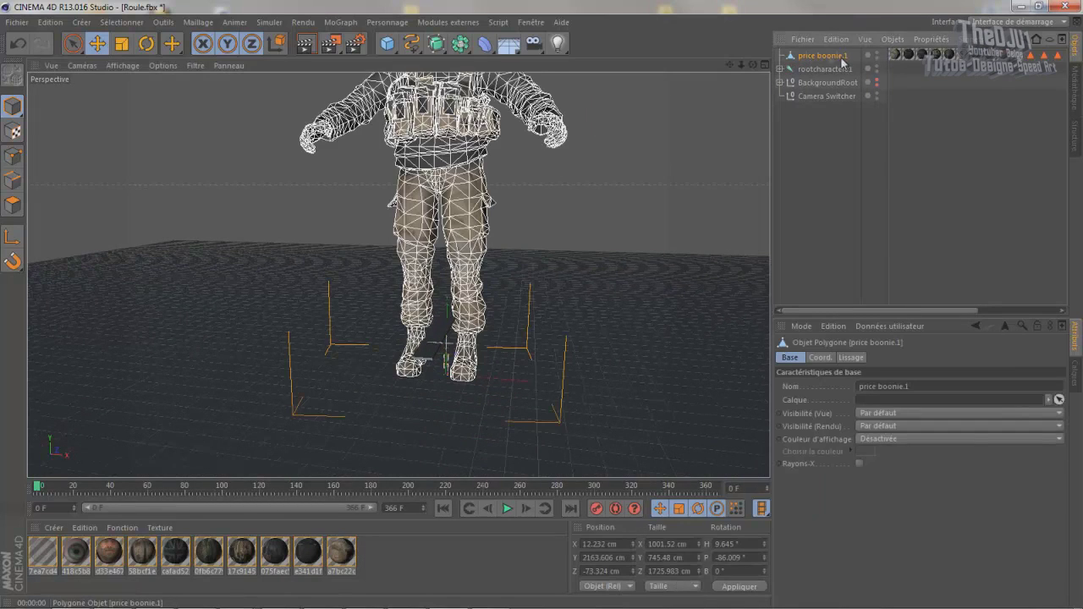
left_click(120, 42)
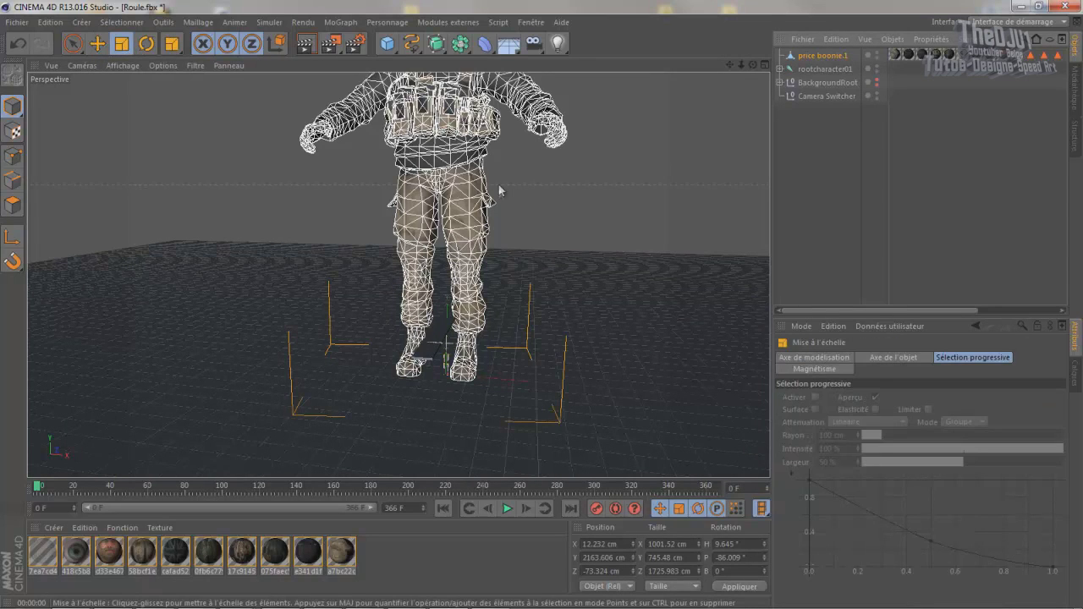
scroll(498, 190, "down", 4)
left_click_drag(451, 110, 453, 230)
middle_click_drag(466, 237, 464, 334, "alt")
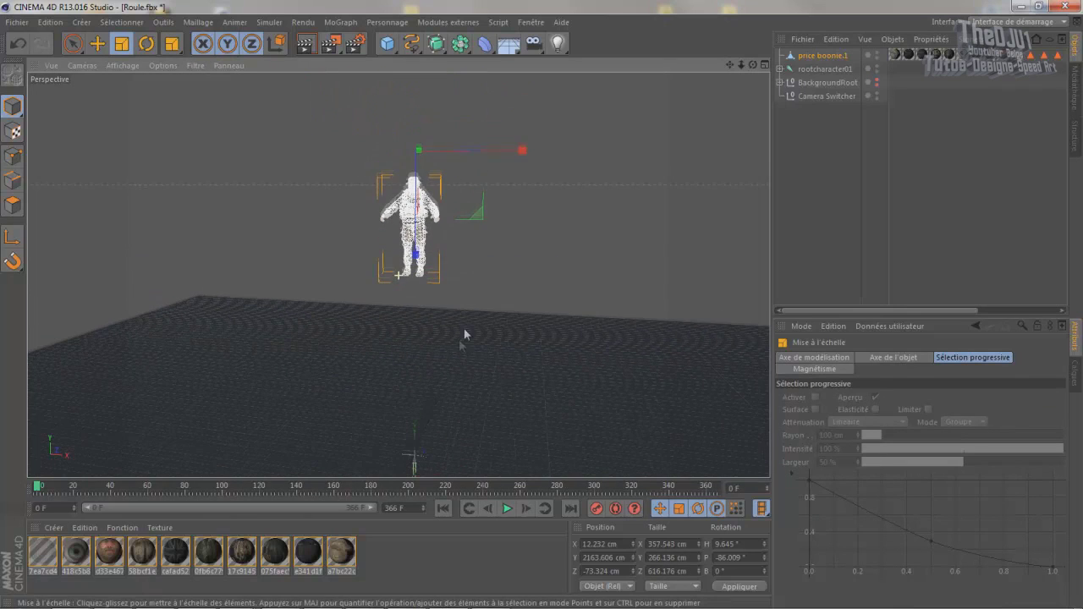
left_click_drag(454, 215, 353, 364)
left_click_drag(333, 415, 424, 332)
left_click_drag(474, 245, 600, 191, "alt")
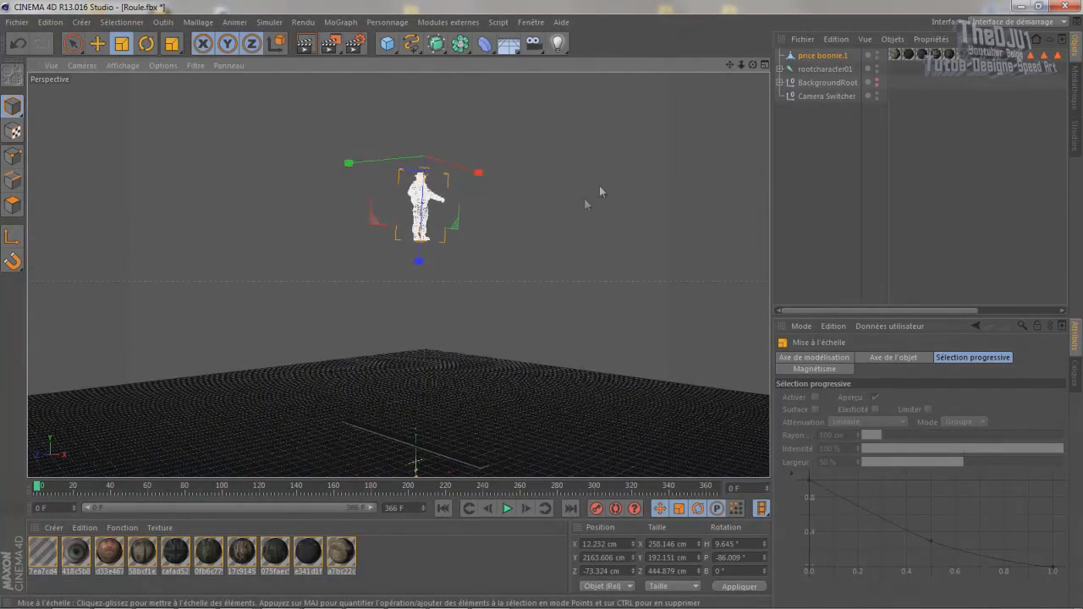
Step: Move the soldier down beside the skeleton, to a position of about Y 552 cm
left_click(94, 44)
left_click_drag(419, 257, 413, 403)
left_click_drag(551, 389, 416, 224, "alt")
left_click_drag(388, 151, 415, 305)
scroll(415, 304, "up", 5)
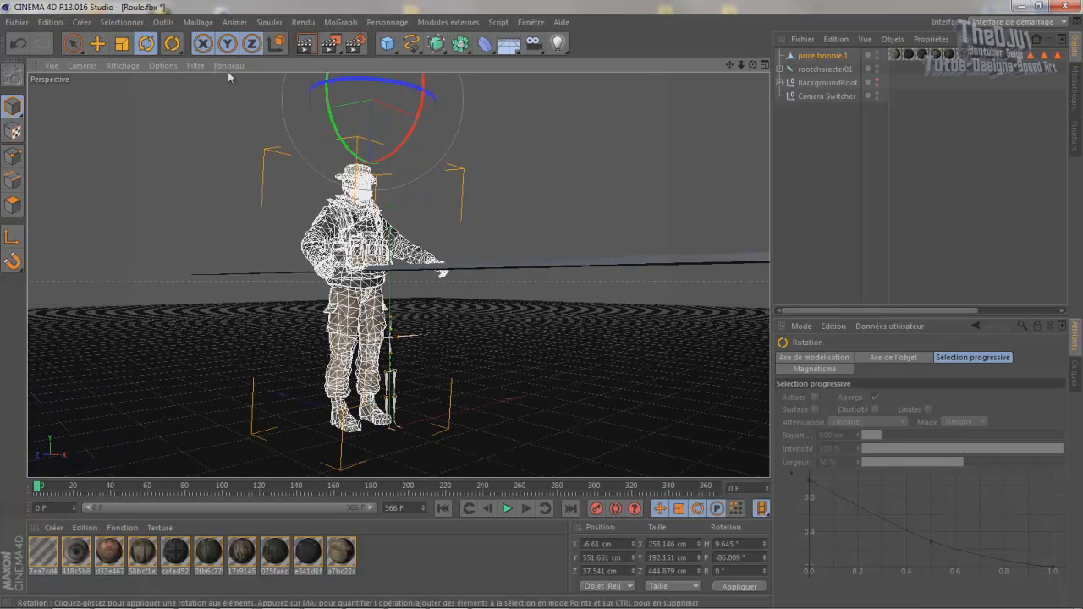
Step: Shrink the soldier to about 141 × 105 × 243 cm and lower it onto the skeleton at about Y 296 cm
left_click(121, 44)
left_click_drag(402, 146, 389, 441)
left_click_drag(369, 173, 367, 319)
left_click_drag(301, 246, 329, 246)
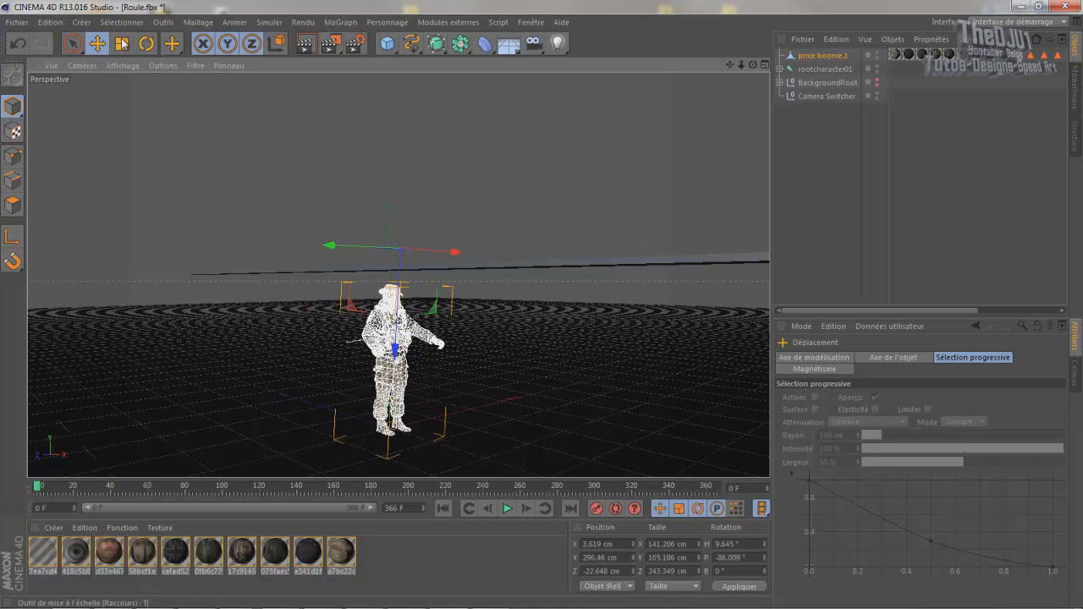
Step: Scale the soldier down to about 103 × 76 × 177 cm and lower it to about Y 221 cm
key("9")
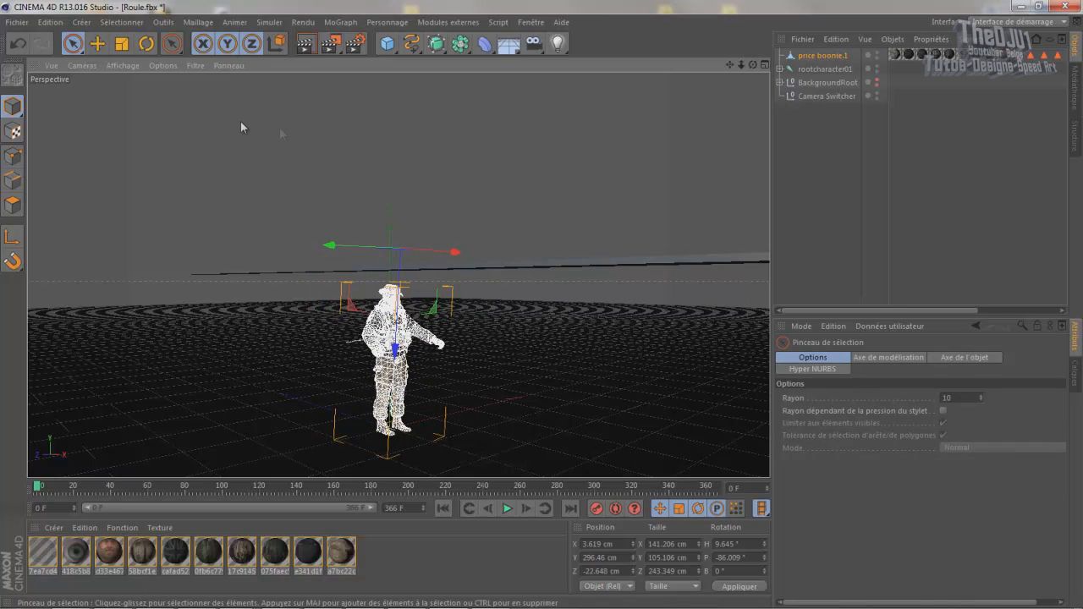
left_click_drag(412, 180, 178, 74, "alt")
left_click(121, 43)
left_click_drag(430, 277, 371, 390)
key("e")
left_click_drag(364, 276, 405, 327)
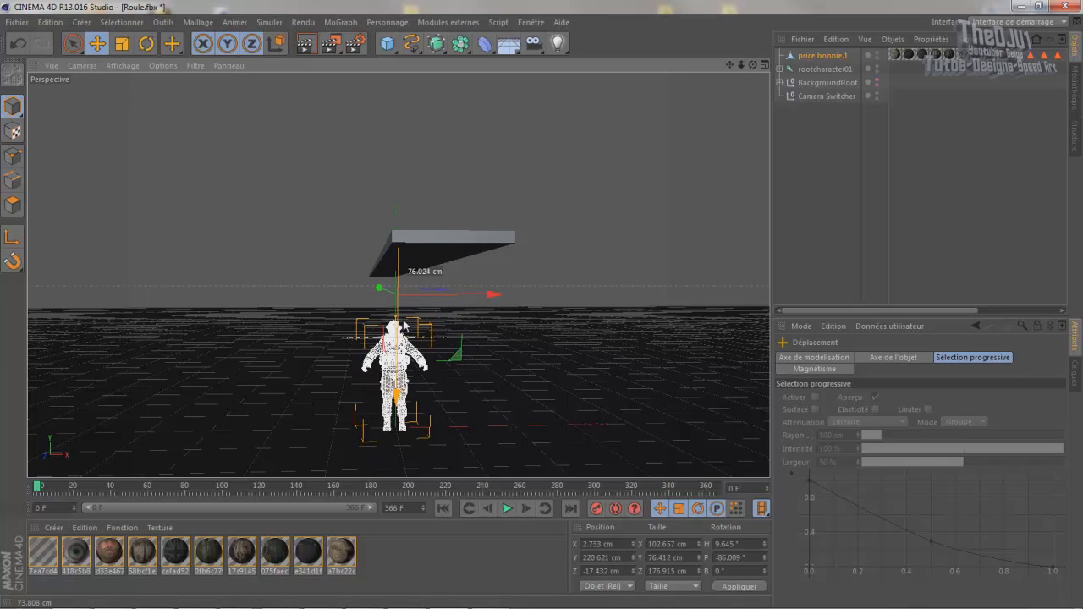
Step: Enlarge the soldier slightly to about 107 × 79 × 184 cm and raise it to about Y 228 cm to match the skeleton
scroll(380, 287, "up", 3)
scroll(341, 180, "up", 2)
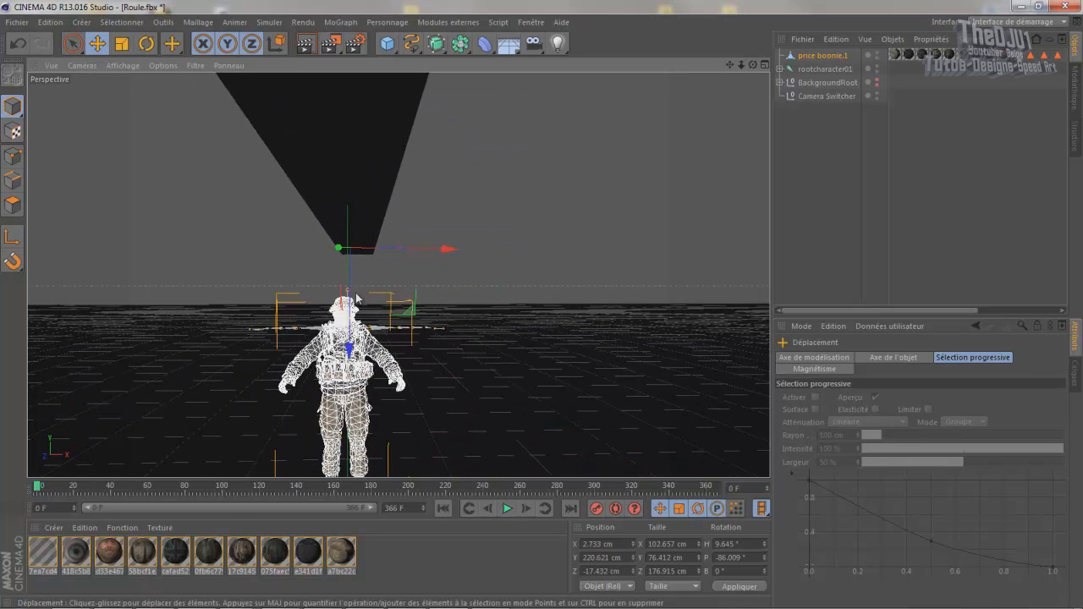
key("t")
left_click_drag(394, 294, 346, 198)
left_click(99, 44)
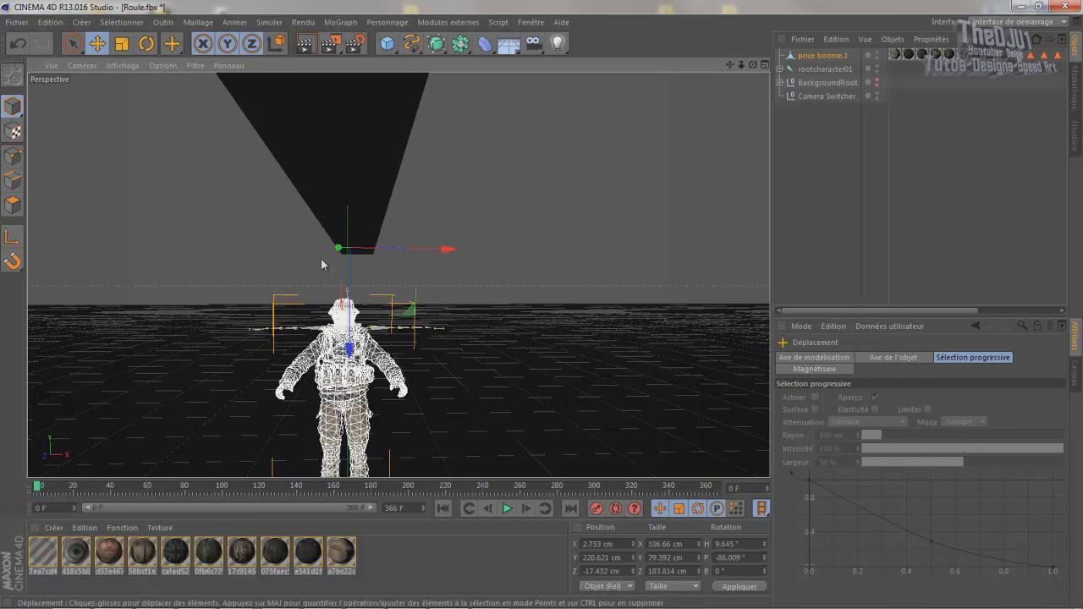
left_click_drag(348, 305, 347, 291)
middle_click_drag(431, 327, 433, 300, "alt")
left_click_drag(361, 160, 363, 163)
middle_click_drag(391, 165, 386, 203, "alt")
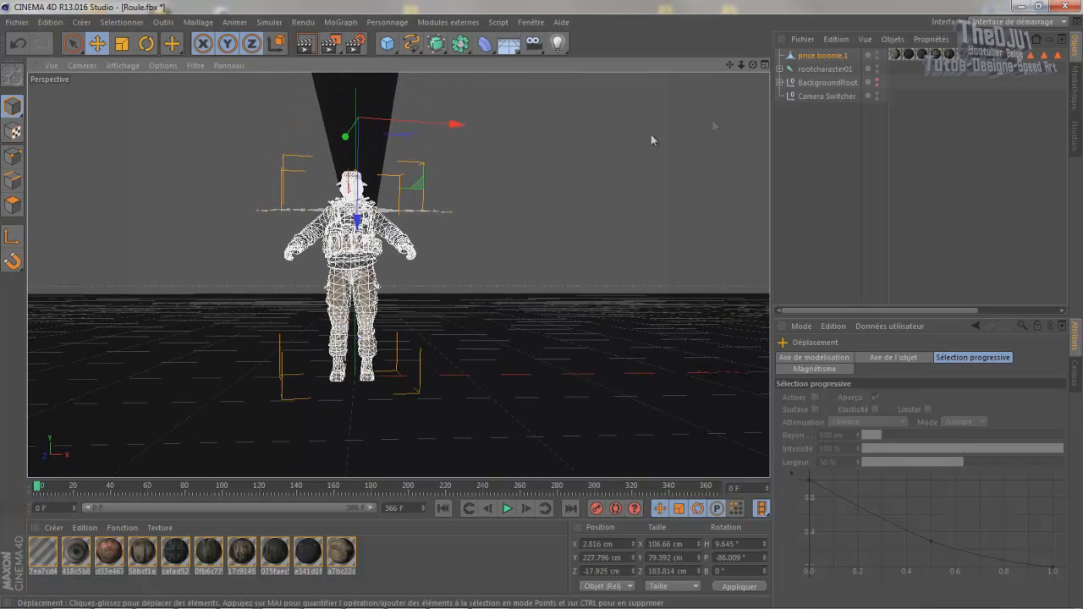
Step: Check the soldier's fit from the side and shift it about 4 cm backward so the skeleton runs through its body
left_click_drag(600, 166, 635, 190, "alt")
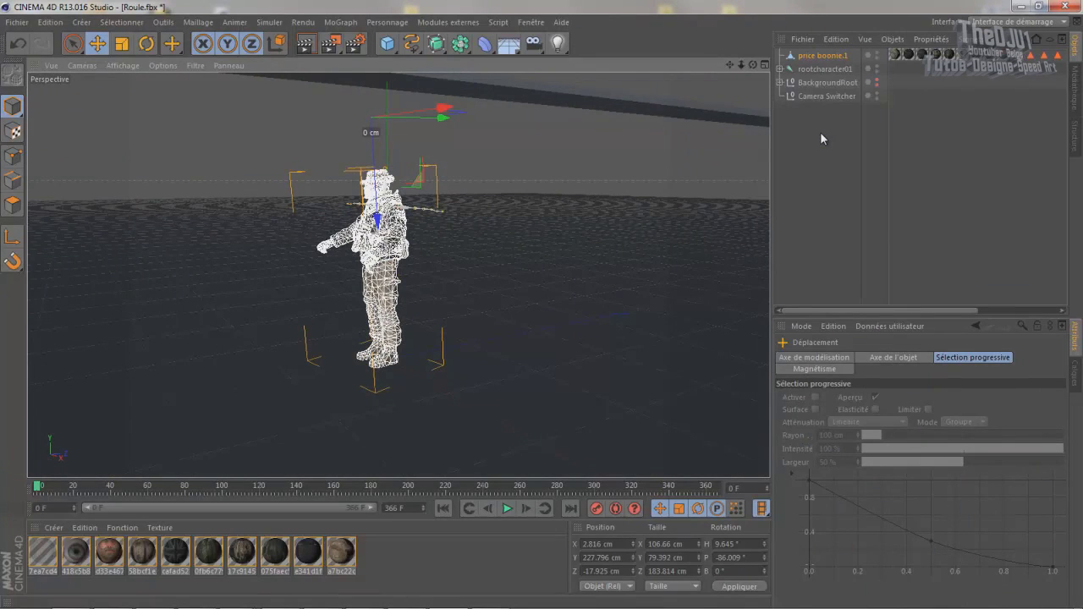
left_click(936, 219)
left_click_drag(566, 212, 631, 203, "alt")
left_click_drag(694, 150, 658, 77, "alt")
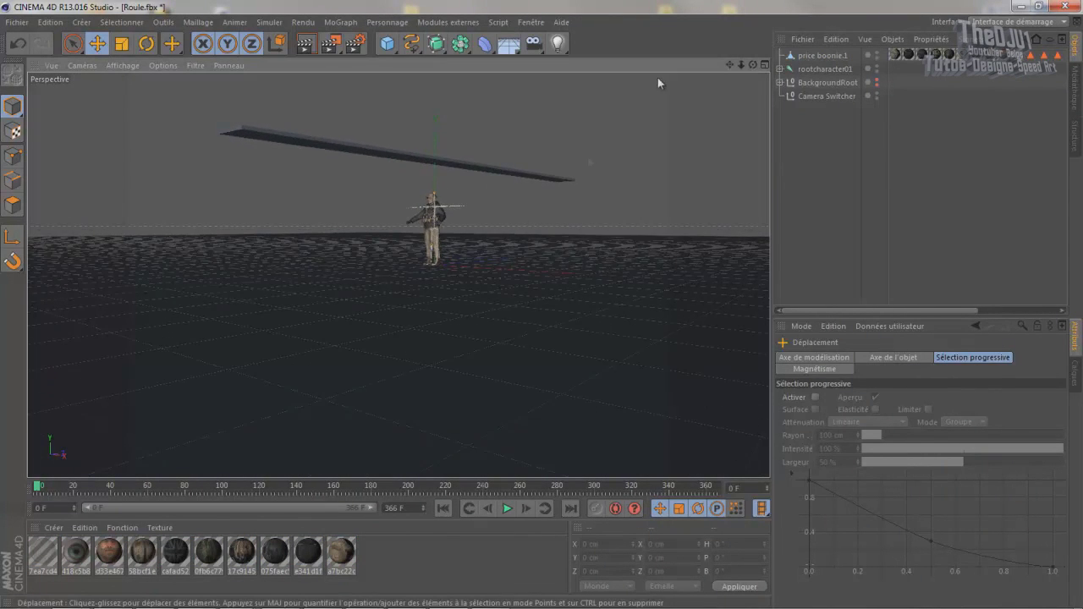
left_click_drag(743, 67, 558, 296)
left_click_drag(554, 225, 223, 260, "alt")
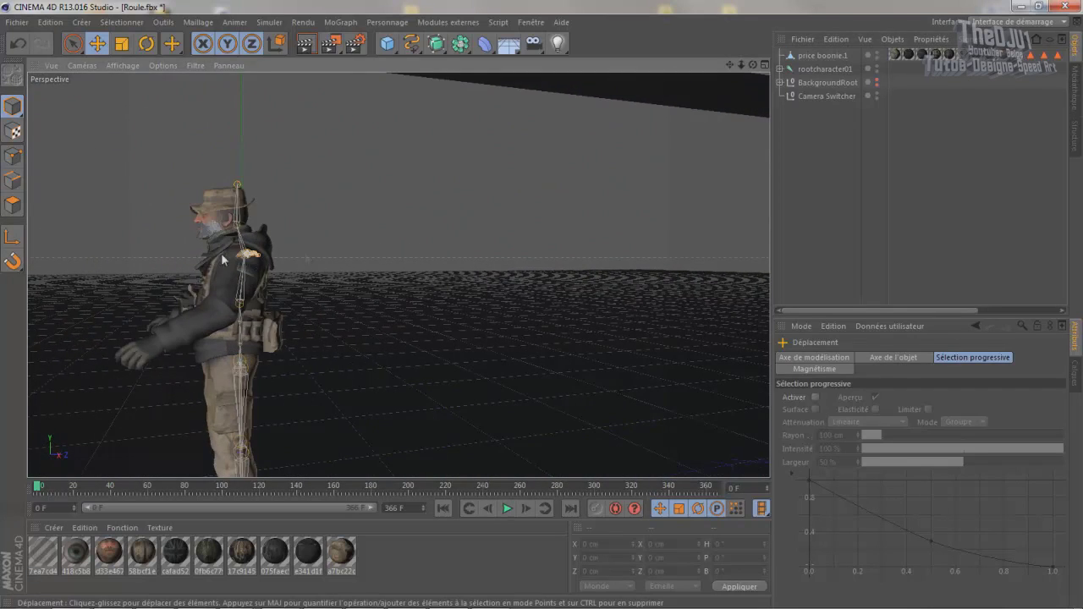
left_click_drag(572, 169, 499, 222, "alt")
left_click(542, 270)
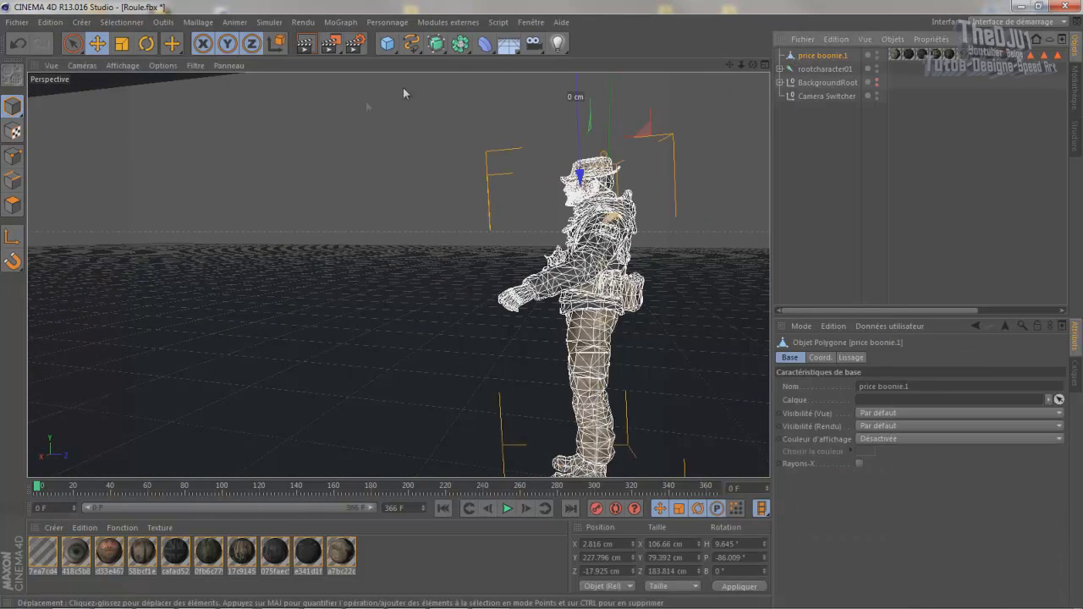
scroll(546, 377, "down", 2)
left_click_drag(639, 96, 645, 99)
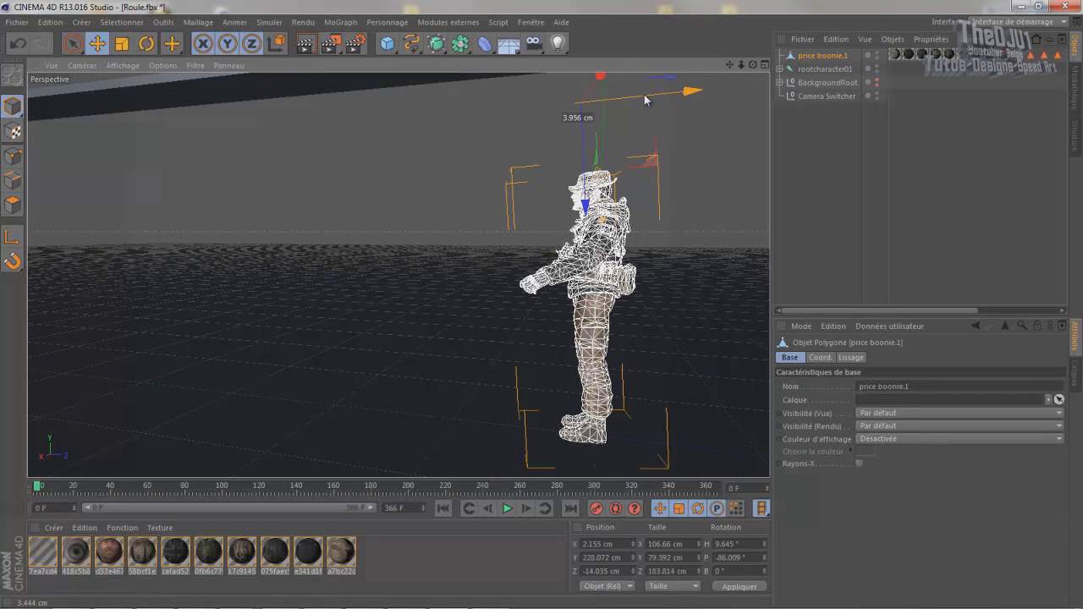
left_click(781, 149)
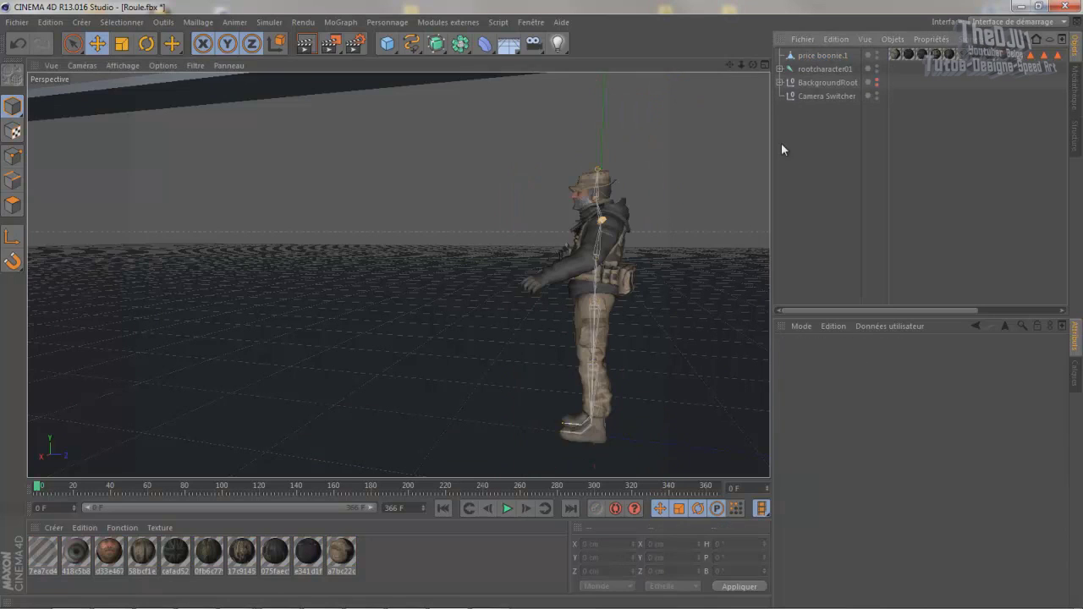
Step: Enlarge the soldier slightly to about 109 × 81 × 187 cm and raise it about 4.6 cm over the skeleton
left_click_drag(669, 224, 775, 131, "alt")
left_click(813, 55)
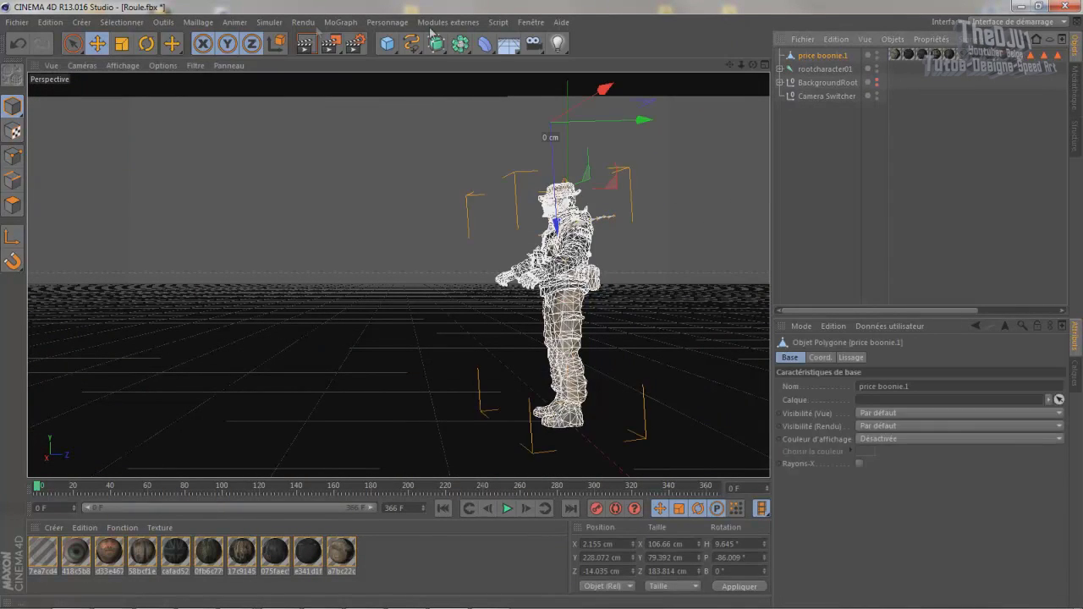
left_click(133, 46)
left_click_drag(593, 154, 595, 154)
key("e")
left_click_drag(555, 210, 555, 205)
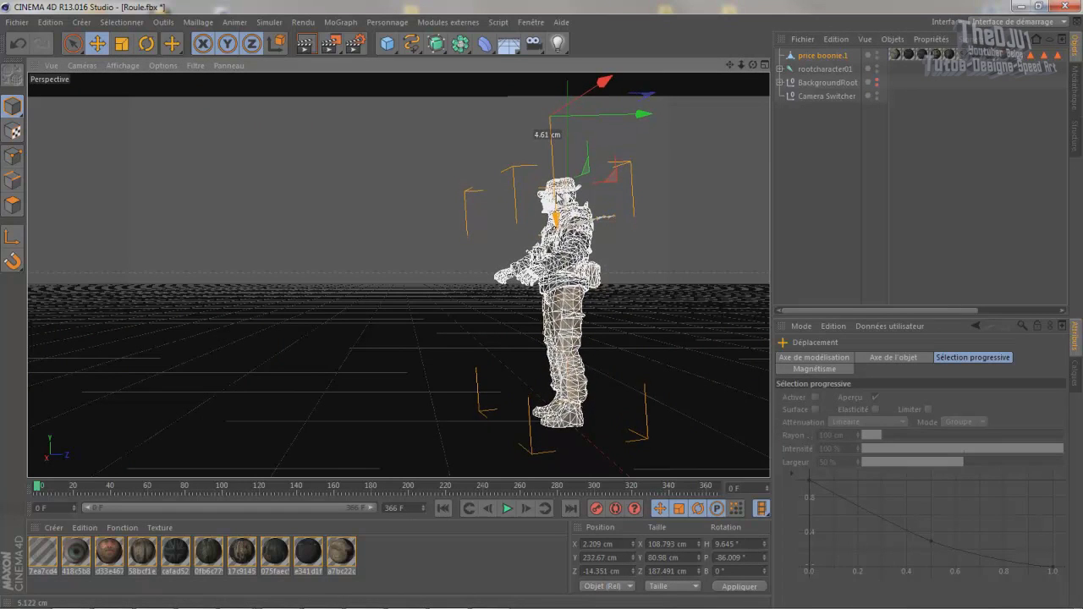
left_click(810, 200)
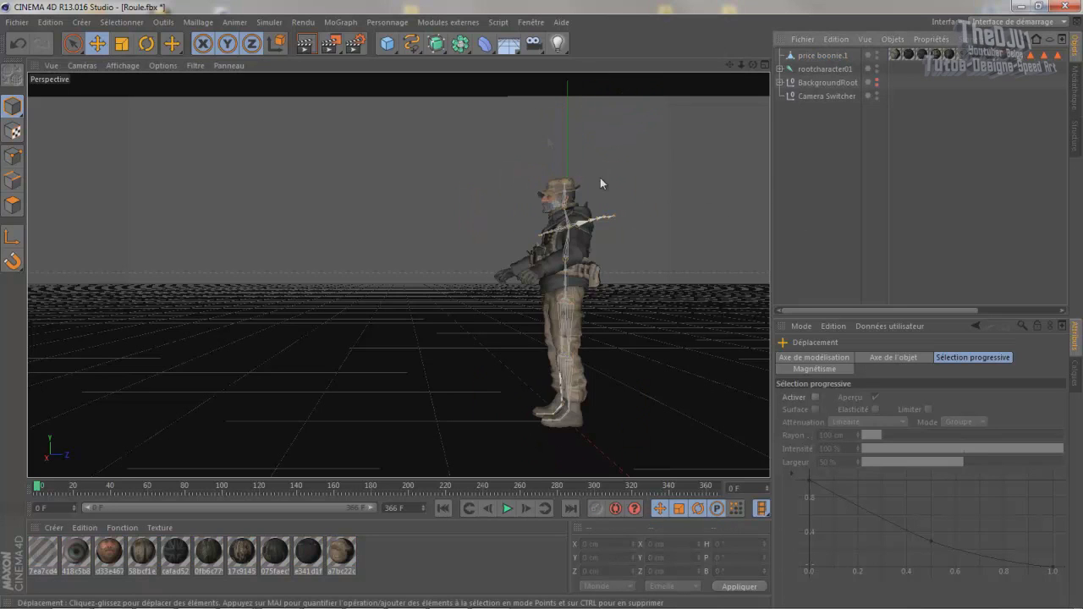
Step: Scale the soldier up to about 112 × 84 × 193 cm and raise it to about Y 241 cm
left_click(560, 203)
left_click(121, 43)
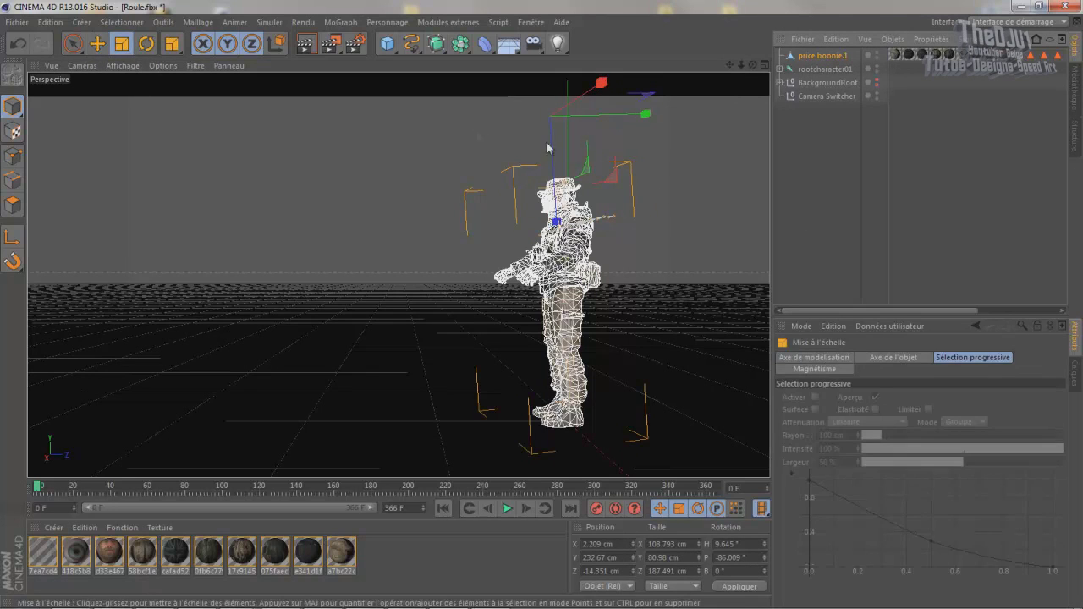
mouse_move(606, 150)
left_mouse_down()
mouse_move(598, 164)
mouse_move(612, 157)
left_mouse_up()
left_click(97, 43)
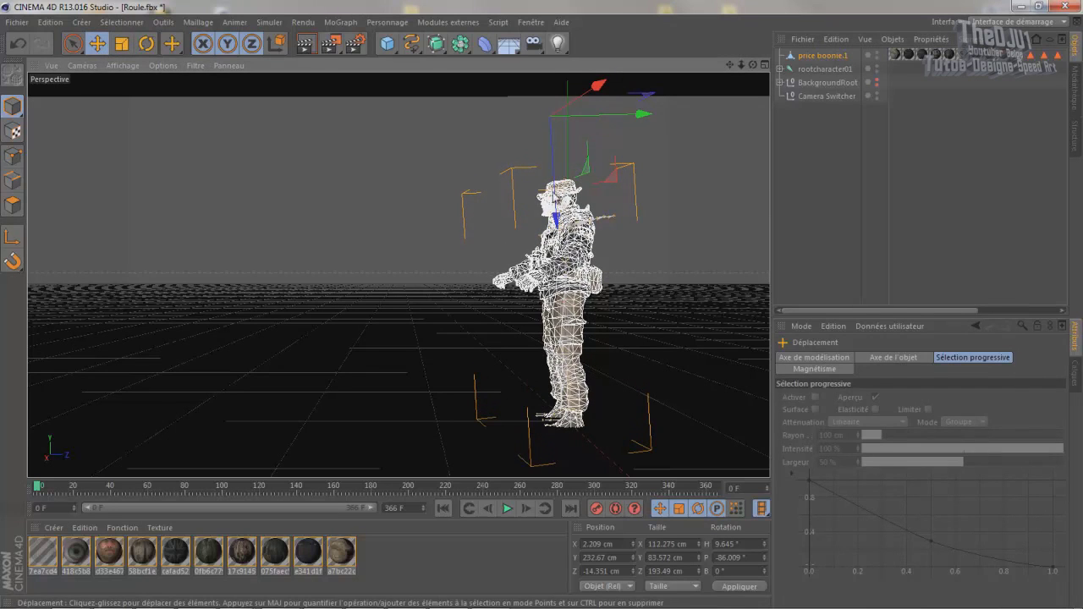
left_click_drag(550, 206, 556, 197)
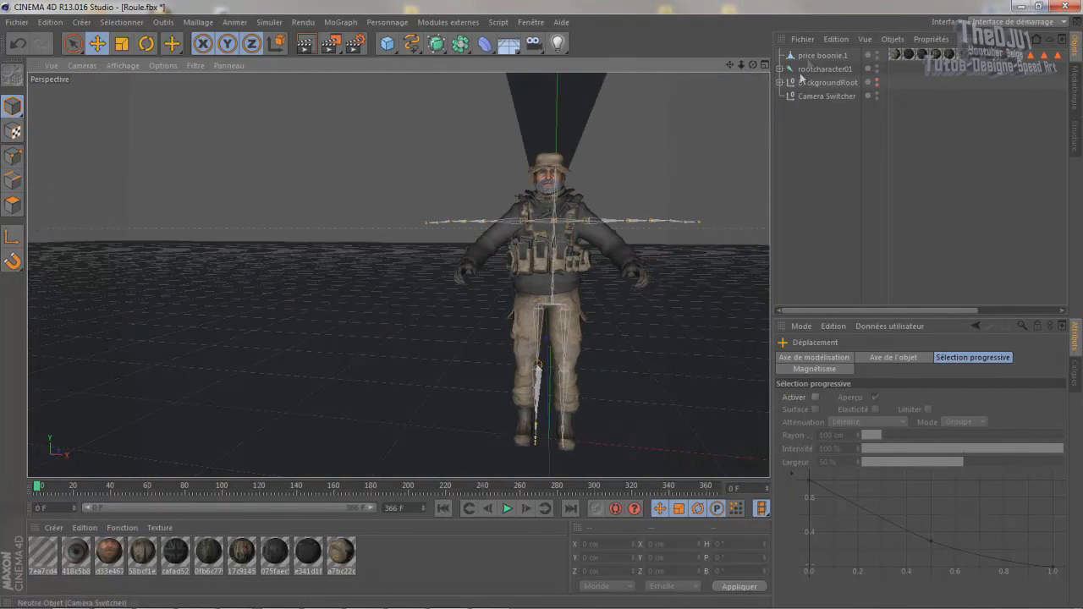
Step: Nudge the soldier sideways in front view until its body and legs are centred on the skeleton
left_click(814, 56)
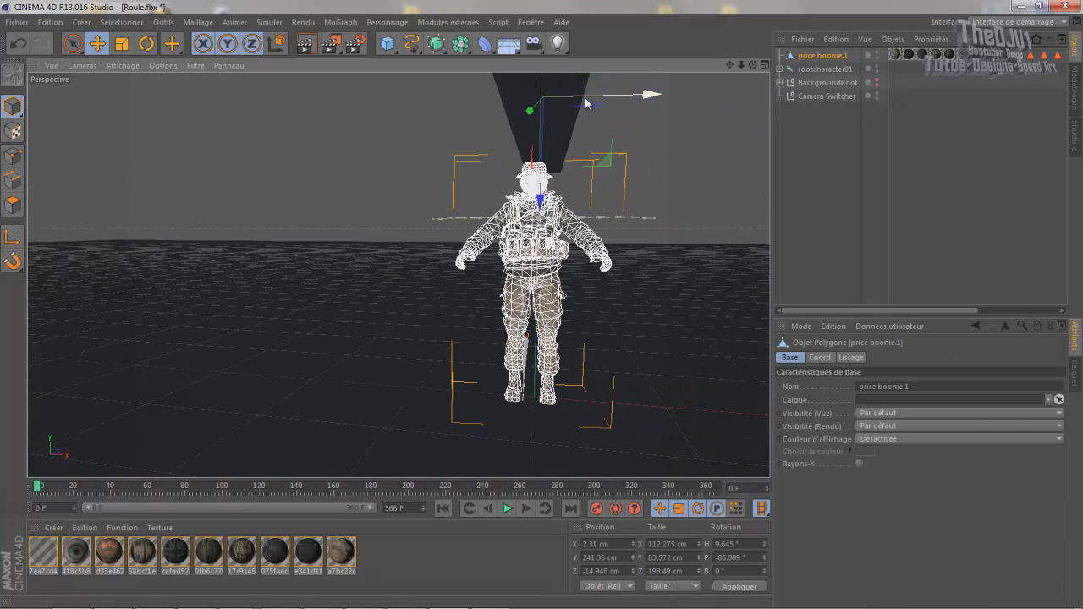
left_click_drag(584, 98, 588, 101)
left_click(696, 165)
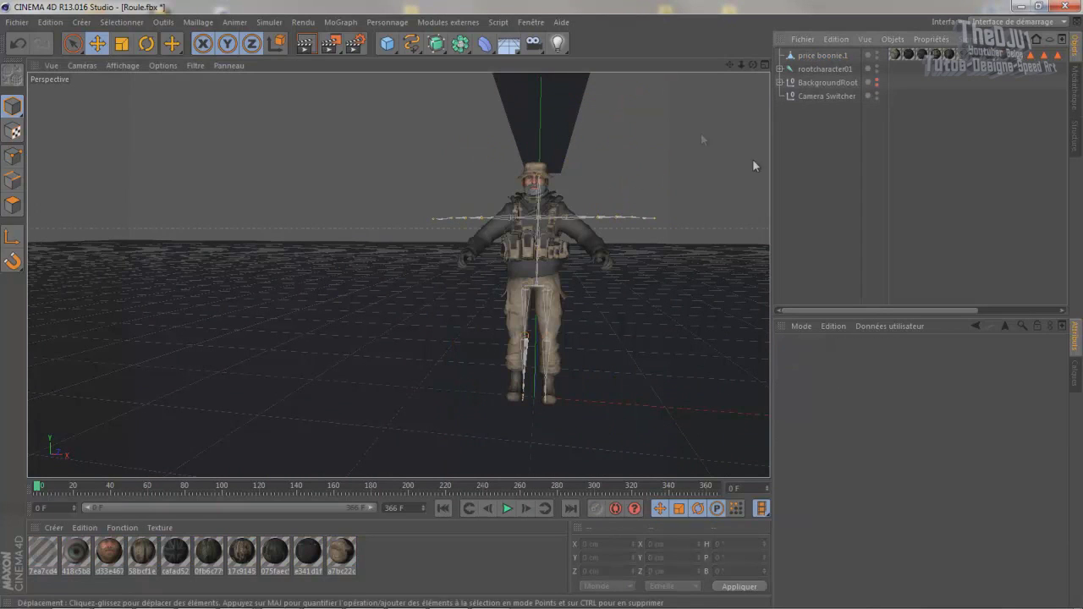
left_click(814, 55)
left_click_drag(630, 96, 614, 96)
left_click(786, 155)
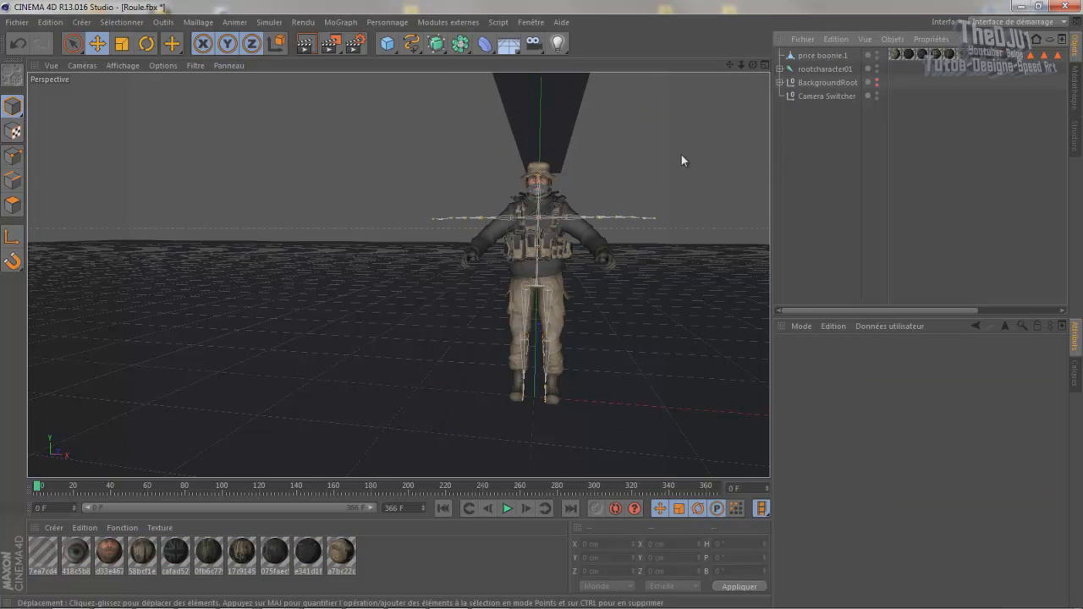
Step: Expand the rootcharacter01 hierarchy and rotate the right clavicle joint about -7° to lower the skeleton's right arm toward the soldier's arm
left_click_drag(618, 198, 593, 190, "alt")
left_click_drag(386, 204, 402, 250, "alt")
scroll(430, 209, "up", 5)
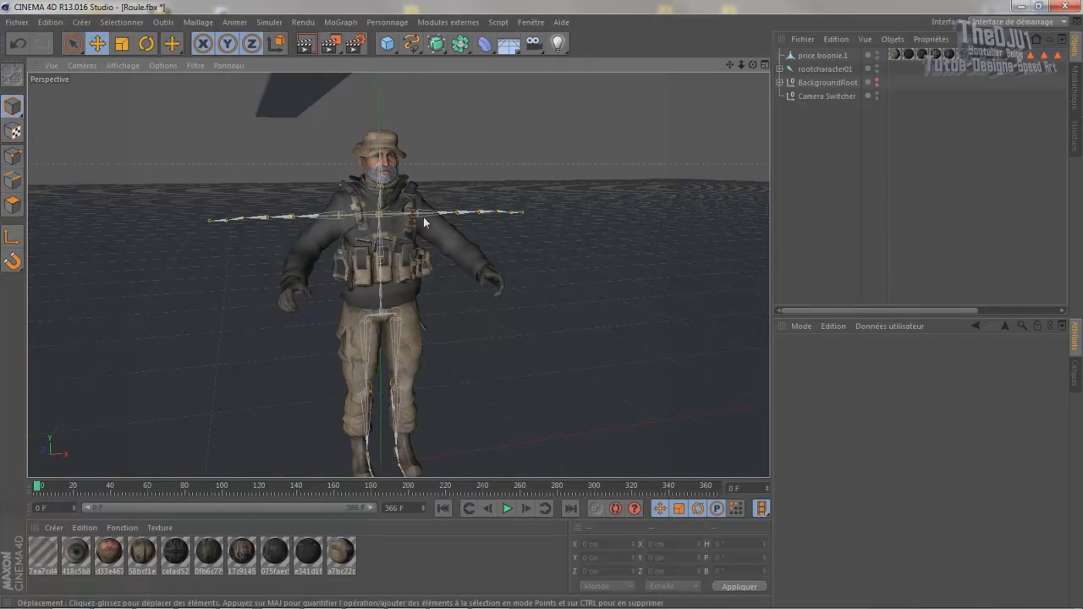
left_click(781, 69)
left_click(810, 82)
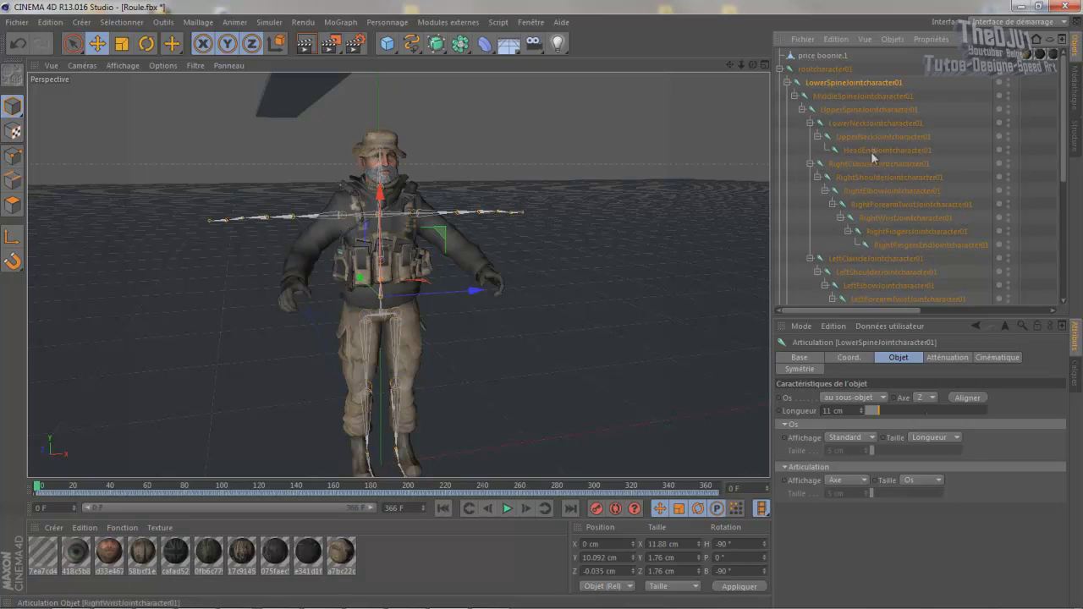
left_click(852, 163)
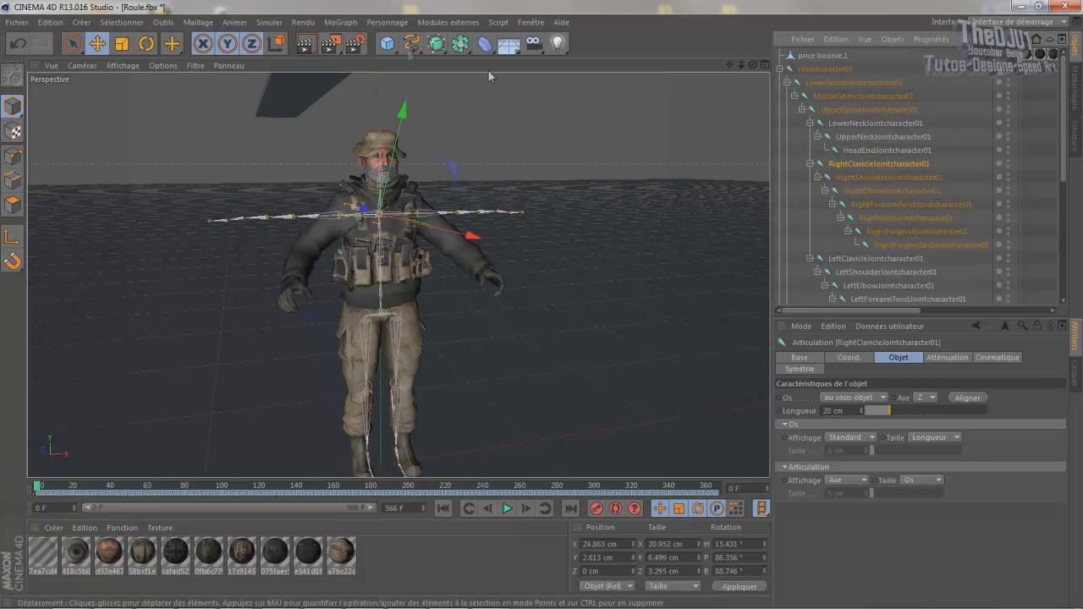
left_click(147, 45)
left_click_drag(355, 165, 334, 172)
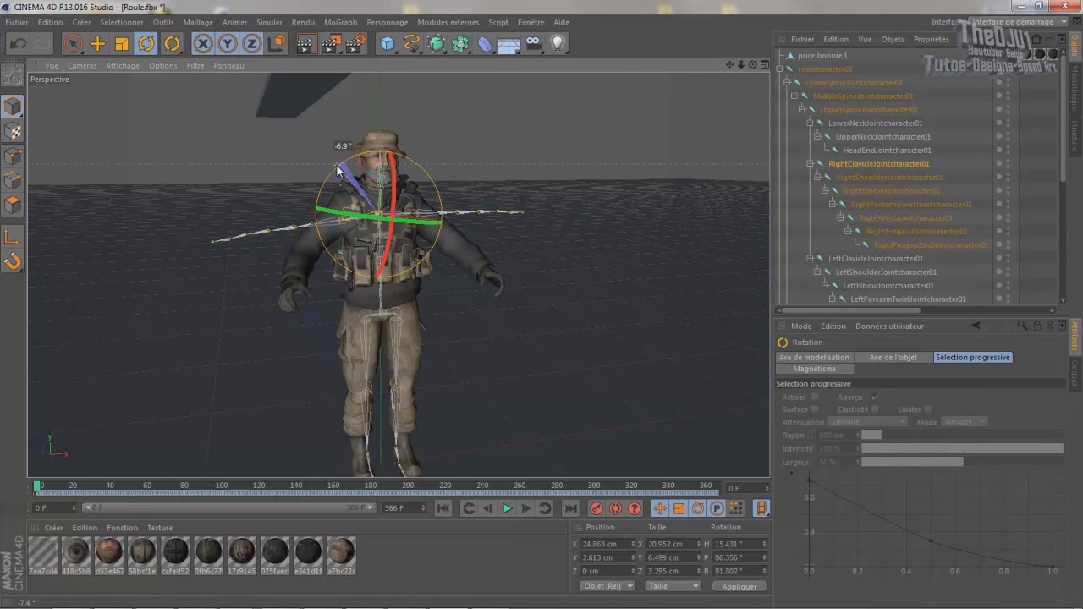
Step: Rotate the right shoulder joint to about H 12.4°, P -12.5°, B -41.9° so the upper-arm bone follows the soldier's right arm
left_click_drag(338, 167, 596, 253)
scroll(346, 253, "up", 5)
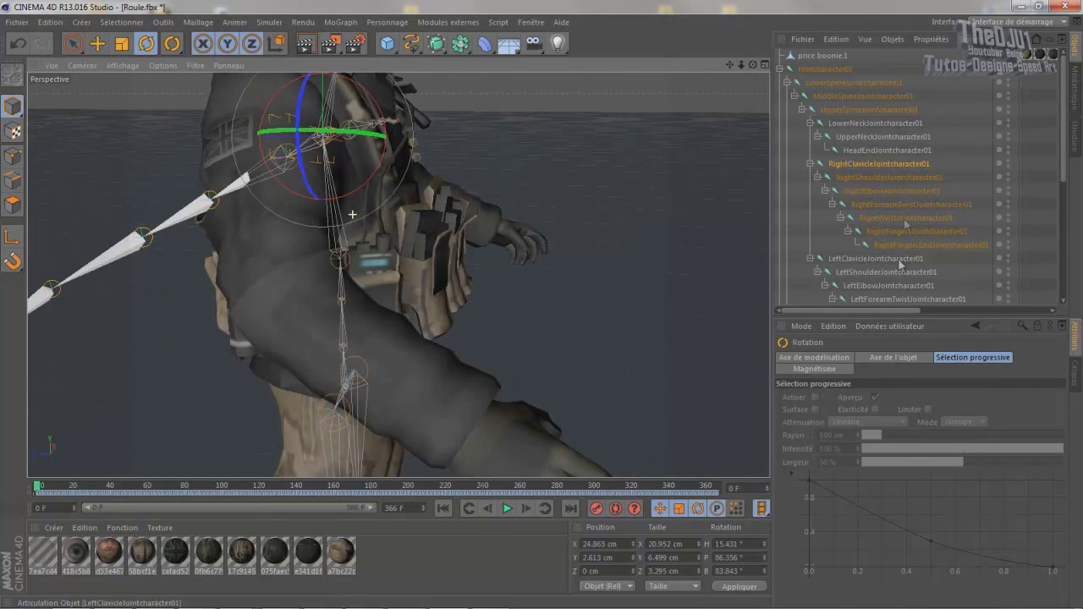
left_click(876, 176)
left_click_drag(272, 127, 270, 192)
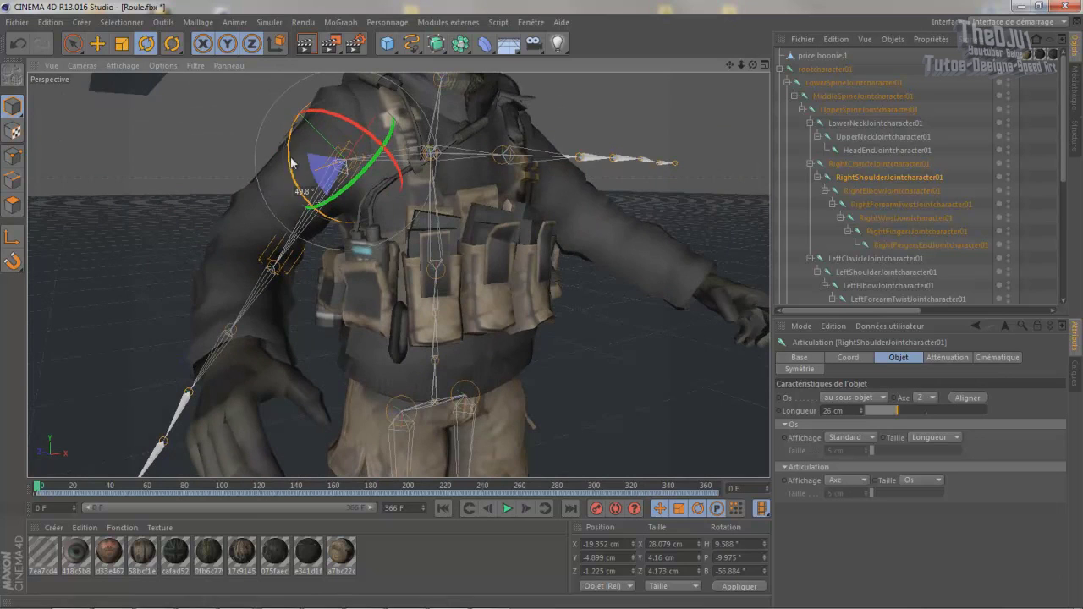
left_click_drag(288, 159, 296, 145)
left_click_drag(404, 234, 361, 188, "alt")
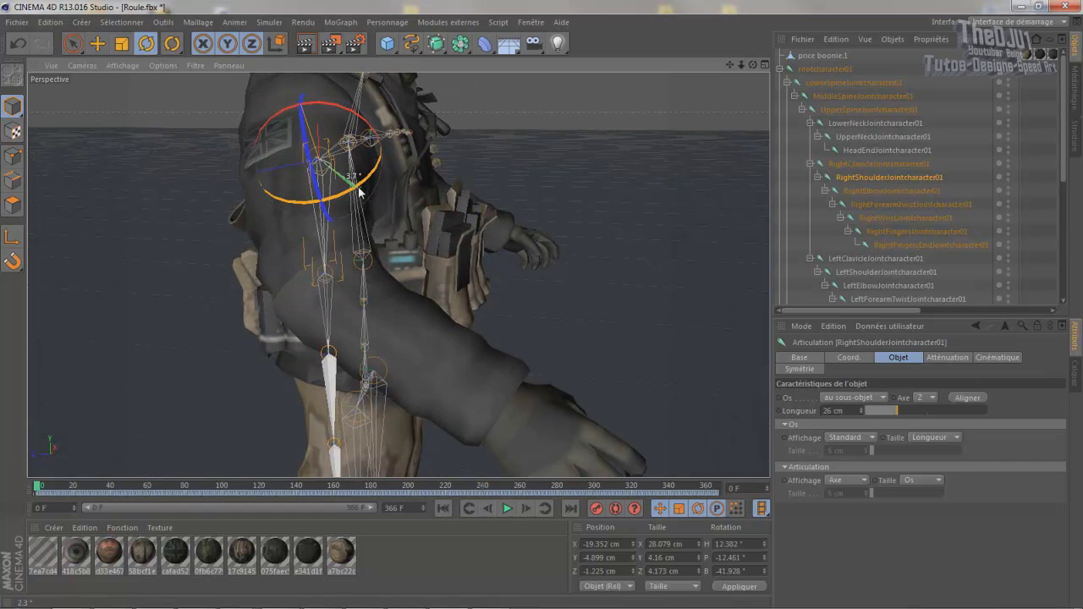
left_click_drag(486, 227, 343, 219, "alt")
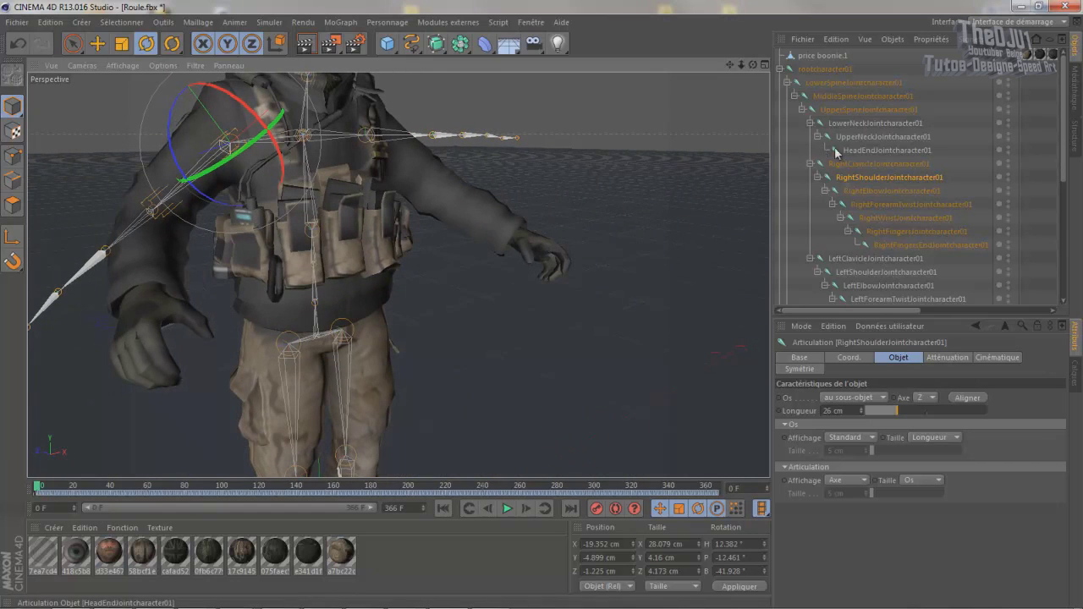
Step: Rotate the right elbow to about H 36.7°, B -32.5° and the right forearm twist joint to about H 8.1° to follow the soldier's forearm
left_click(860, 195)
left_click_drag(151, 226, 195, 218)
left_click_drag(109, 196, 134, 263)
left_click_drag(222, 267, 233, 268, "alt")
left_click_drag(136, 262, 356, 323, "alt")
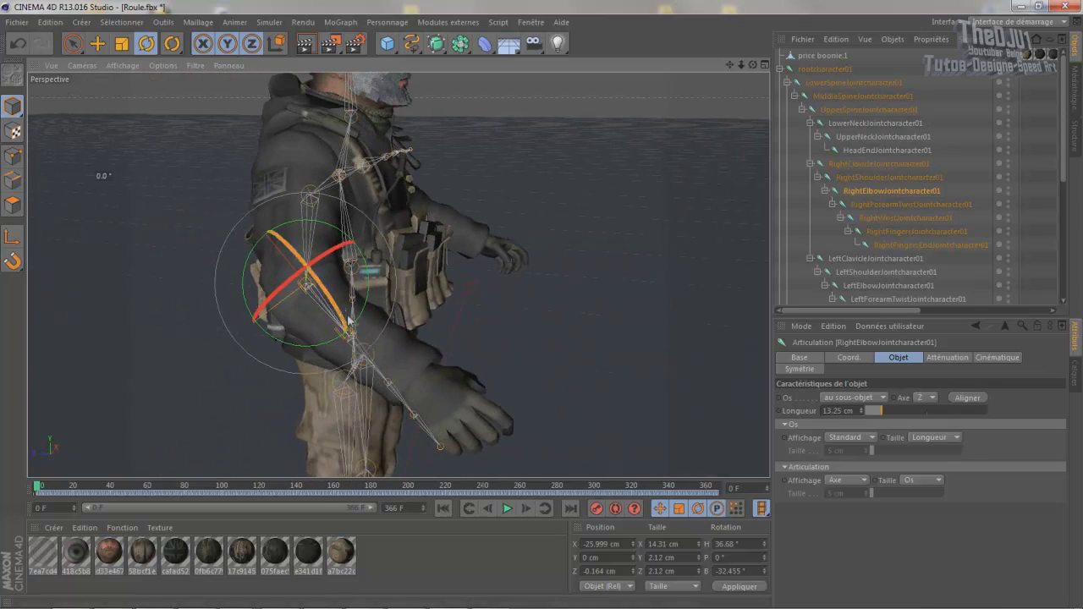
left_click_drag(380, 337, 402, 311, "alt")
left_click_drag(545, 380, 630, 437, "alt")
left_click(878, 205)
left_click_drag(460, 364, 335, 325)
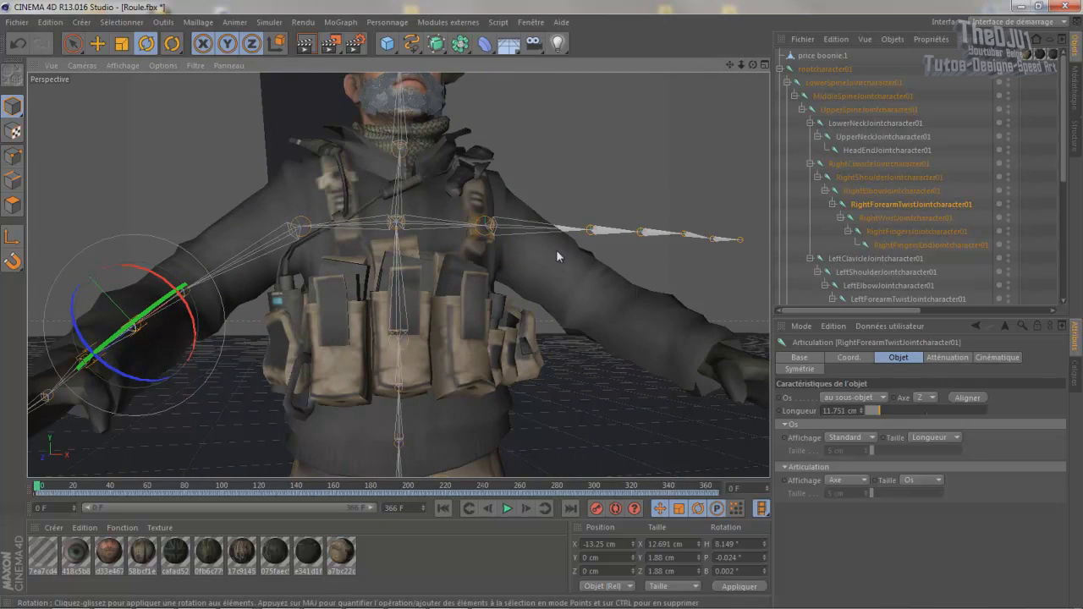
Step: Rotate the right hip and right knee joints so the leg bones run through the soldier's right thigh and shin
middle_click_drag(565, 310, 582, 114, "alt")
middle_click_drag(556, 308, 544, 156, "alt")
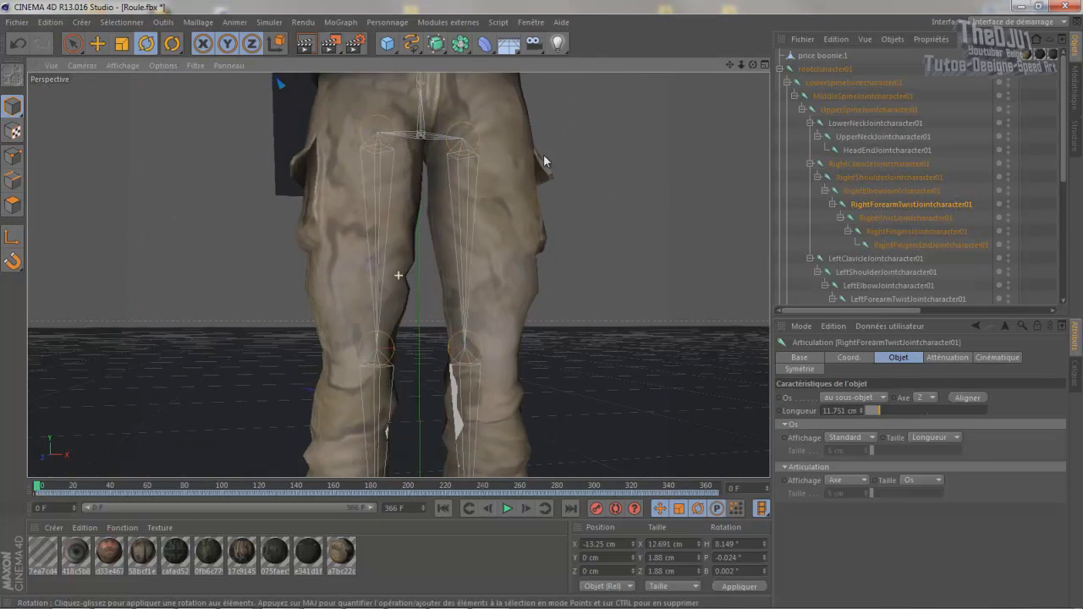
scroll(843, 259, "down", 4)
left_click(799, 188)
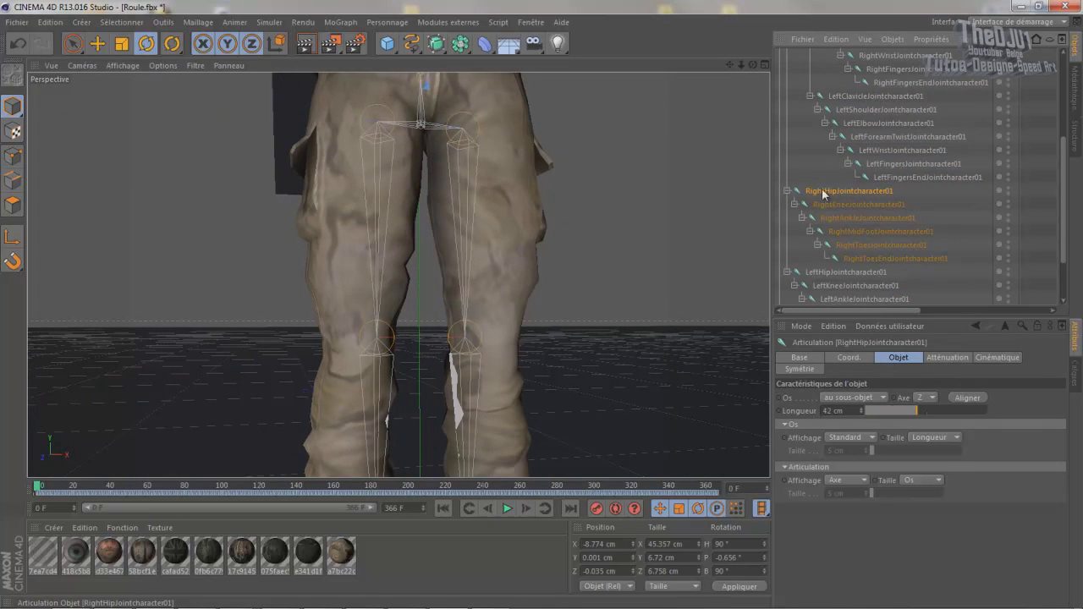
left_click_drag(439, 150, 638, 285)
left_click(803, 206)
left_click_drag(447, 311, 732, 224)
Step: Rotate the right ankle joint to about P 4.4° to fit the boot, and readjust the right knee joint to about P 97.9°
left_click(867, 217)
left_click_drag(429, 332, 424, 321)
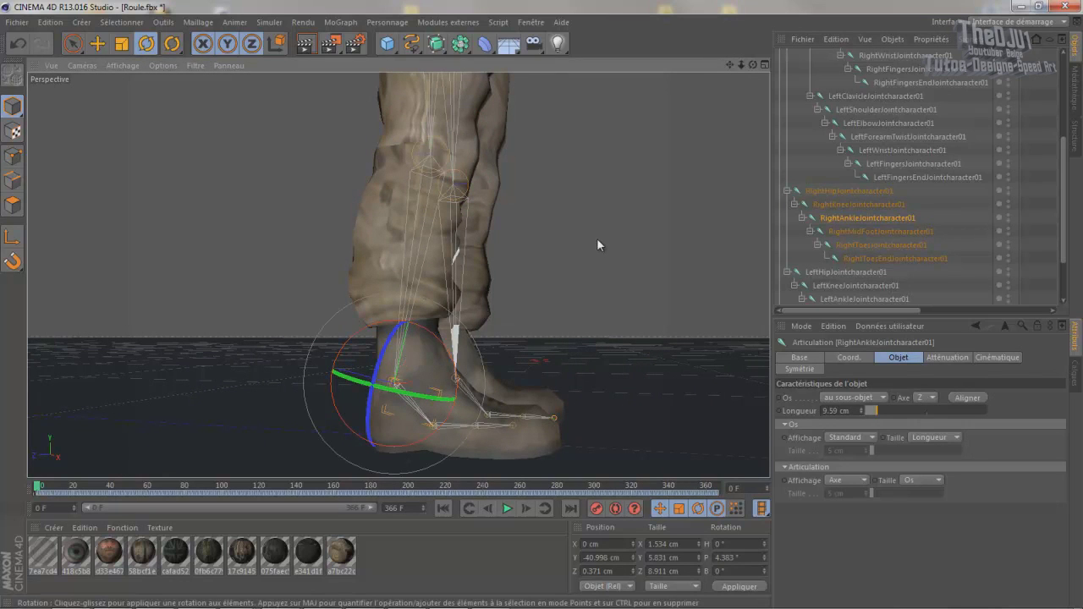
left_click_drag(497, 230, 247, 235, "alt")
scroll(457, 167, "up", 5)
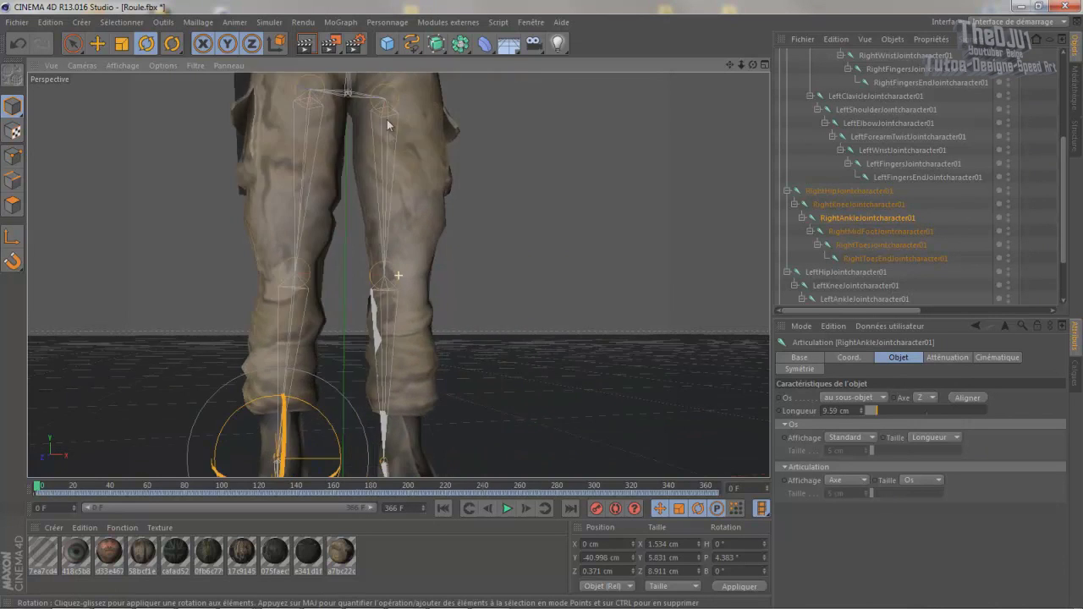
scroll(542, 307, "down", 2)
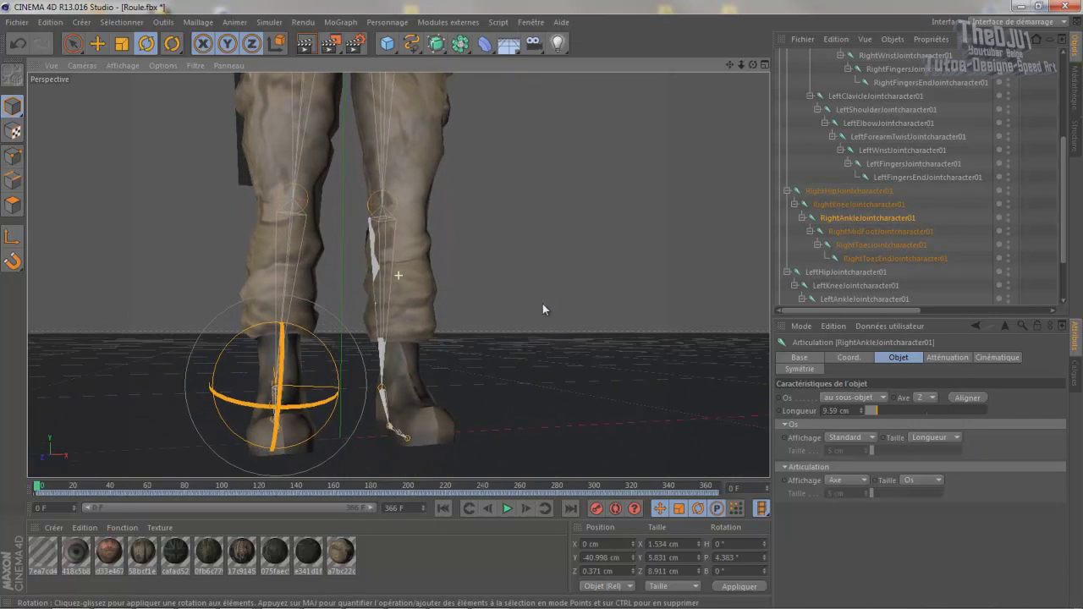
scroll(410, 184, "down", 4)
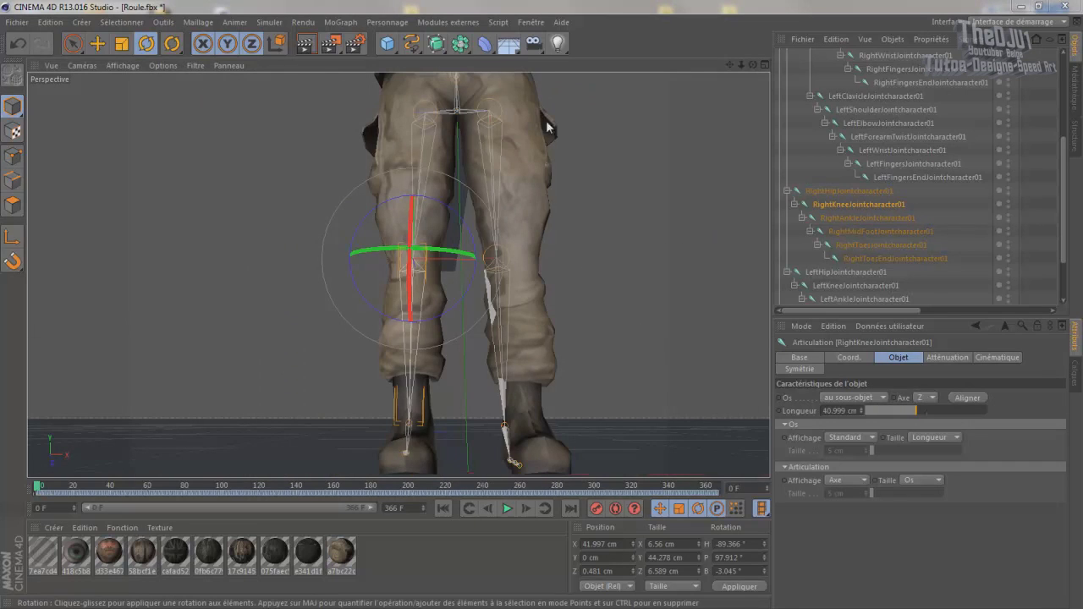
left_click_drag(545, 135, 644, 151, "alt")
Step: Swing the left hip joint outward to about P -4.2°, B 95.4° and rotate the left knee joint toward the soldier's left shin
left_click(878, 275)
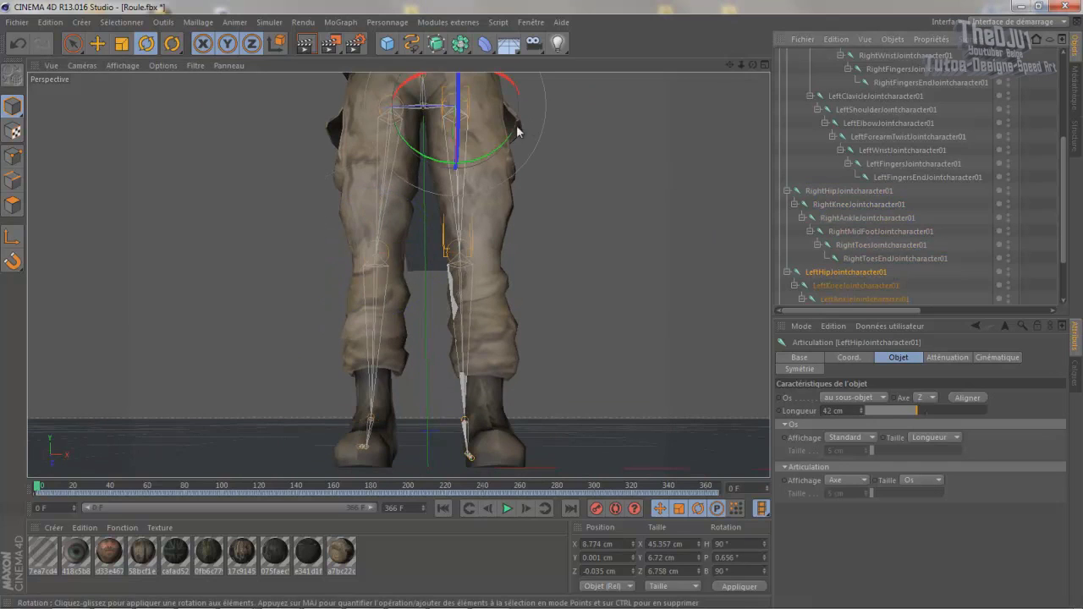
left_click_drag(499, 144, 510, 132)
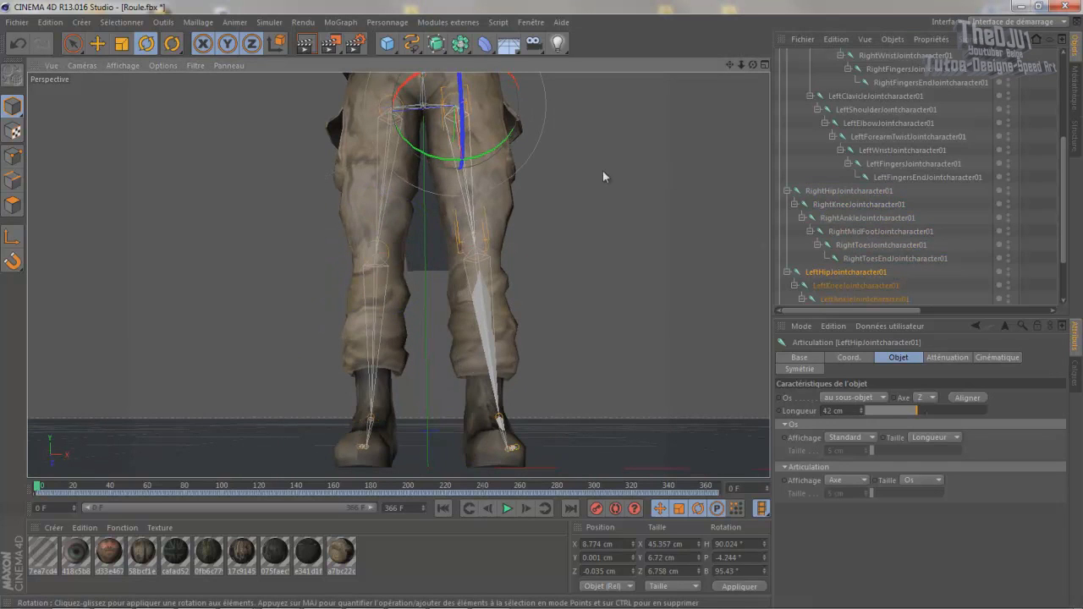
left_click(479, 254)
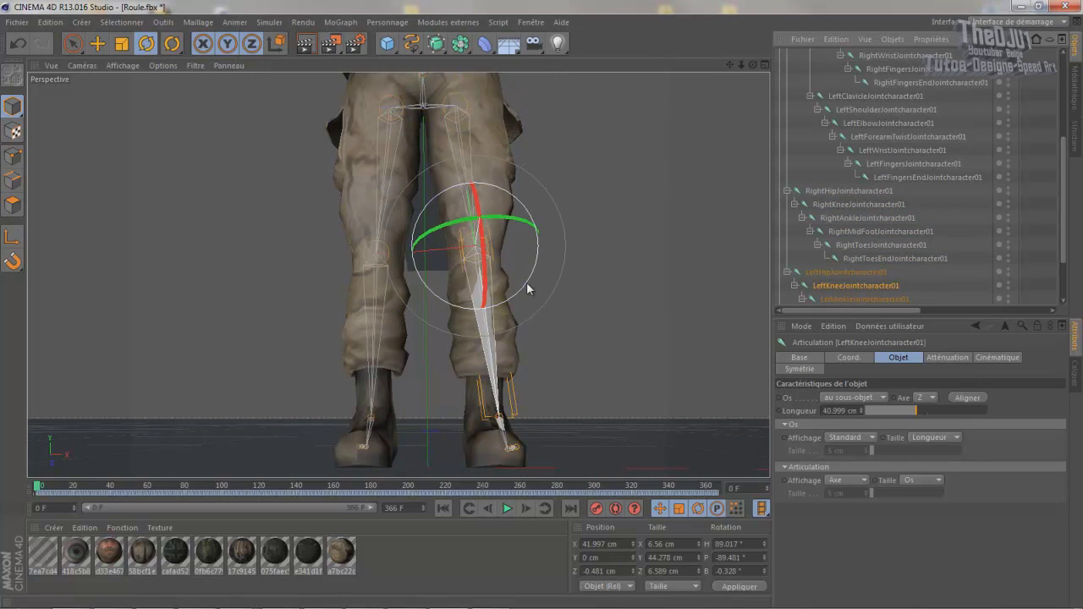
left_click_drag(529, 289, 137, 299)
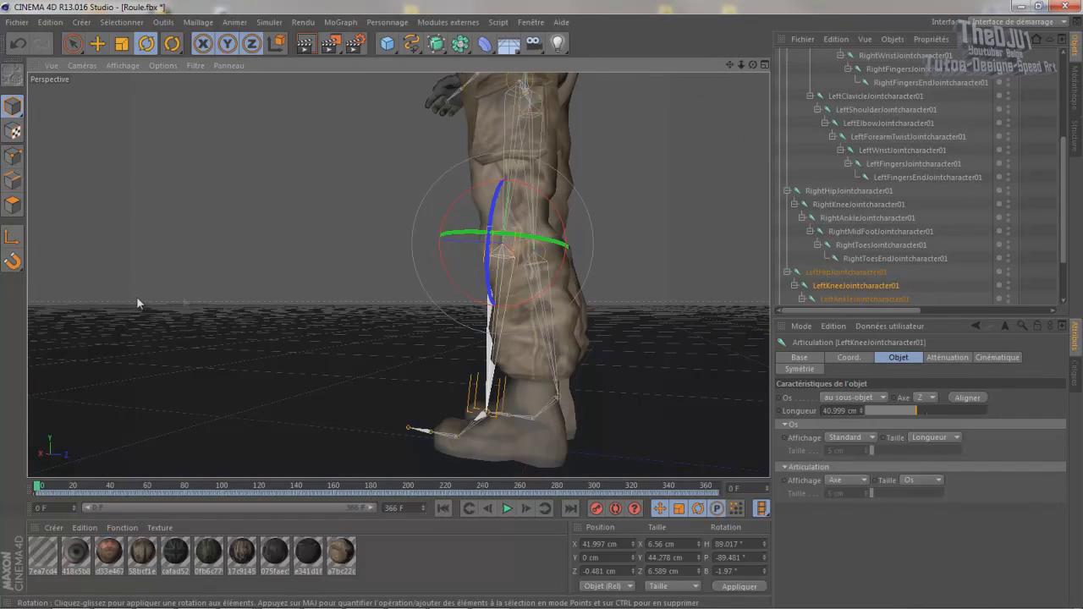
left_click_drag(472, 176, 558, 133, "alt")
key("ctrl+z")
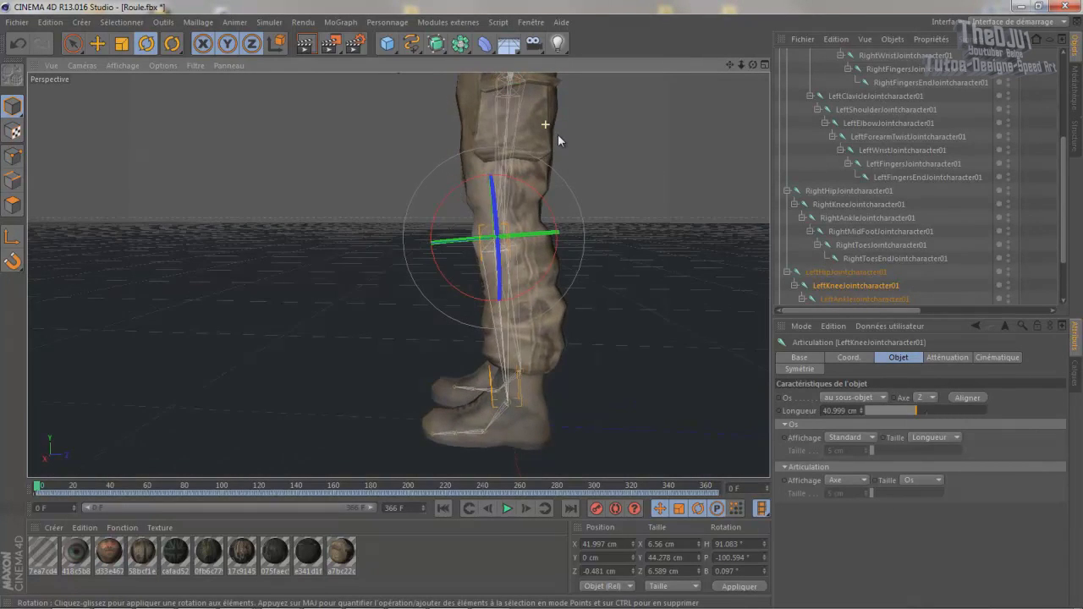
Step: Refine the left hip joint in side view and rotate the left knee joint to about P -94.3° inside the soldier's left leg
left_click(846, 271)
left_click_drag(550, 126, 548, 122)
left_click(825, 285)
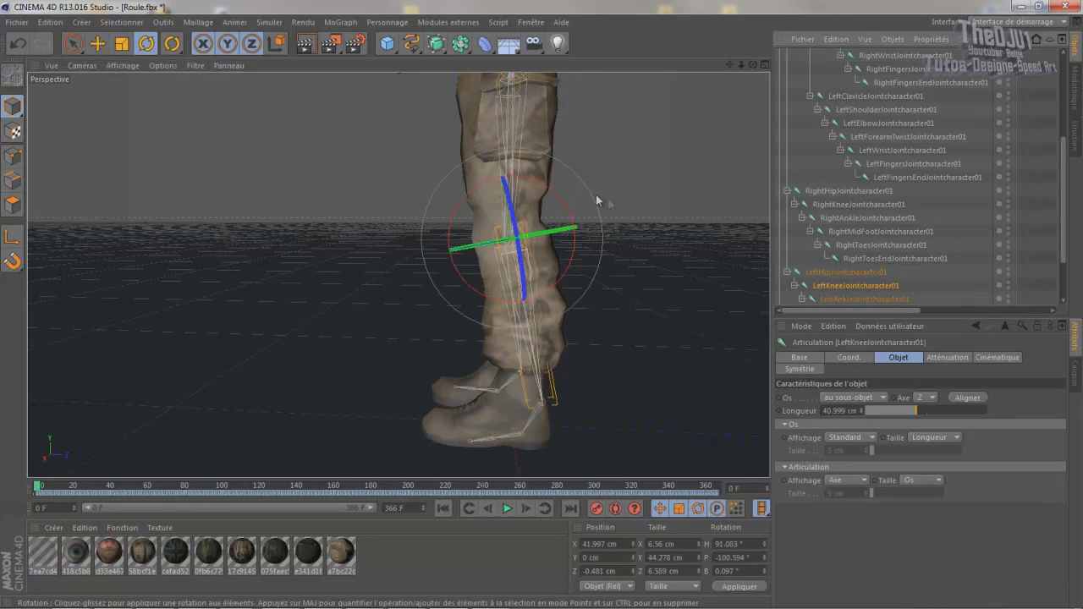
left_click_drag(575, 250, 522, 353)
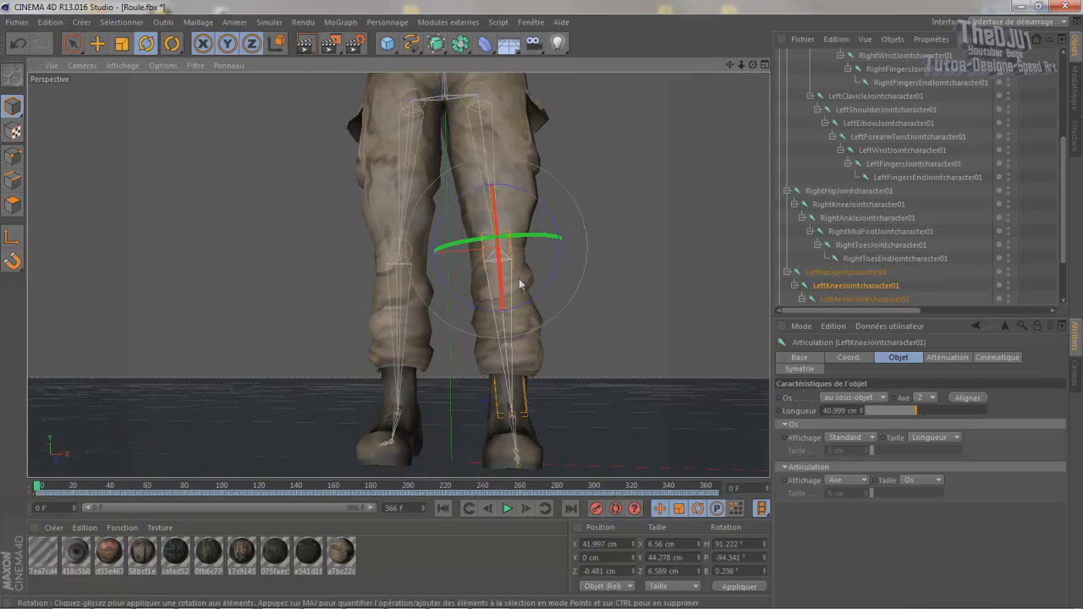
Step: Rotate the left ankle joint to about P -10.9° so the foot bones follow the left boot, and clear the selection
left_click(863, 299)
left_click_drag(474, 355, 473, 393, "alt")
left_click_drag(473, 393, 475, 355, "alt")
left_click_drag(484, 296, 585, 321, "alt")
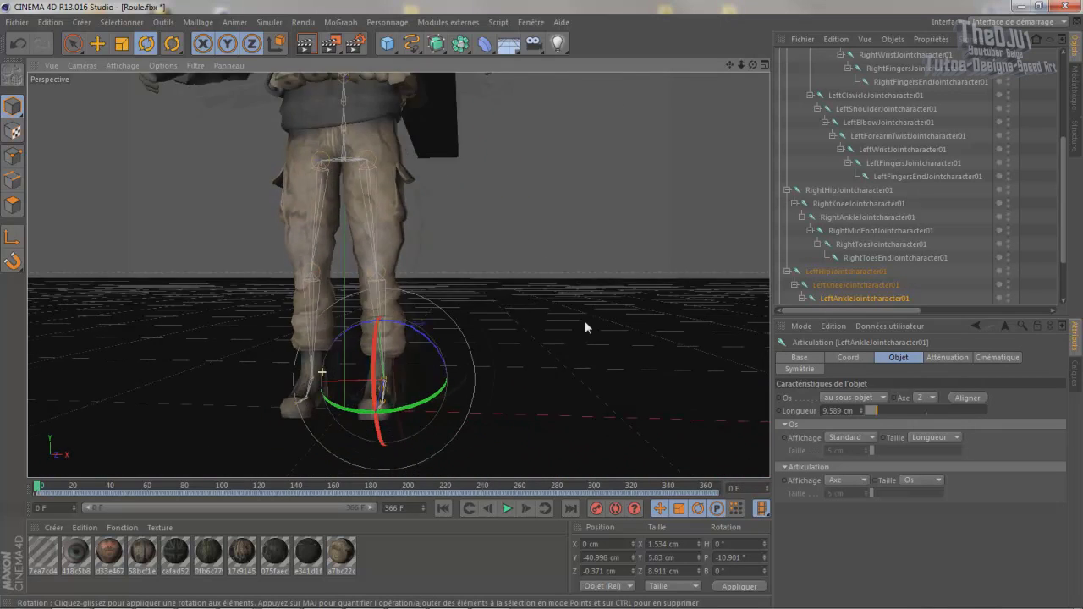
scroll(583, 322, "down", 5)
middle_click_drag(479, 145, 518, 186, "alt")
left_click(976, 215)
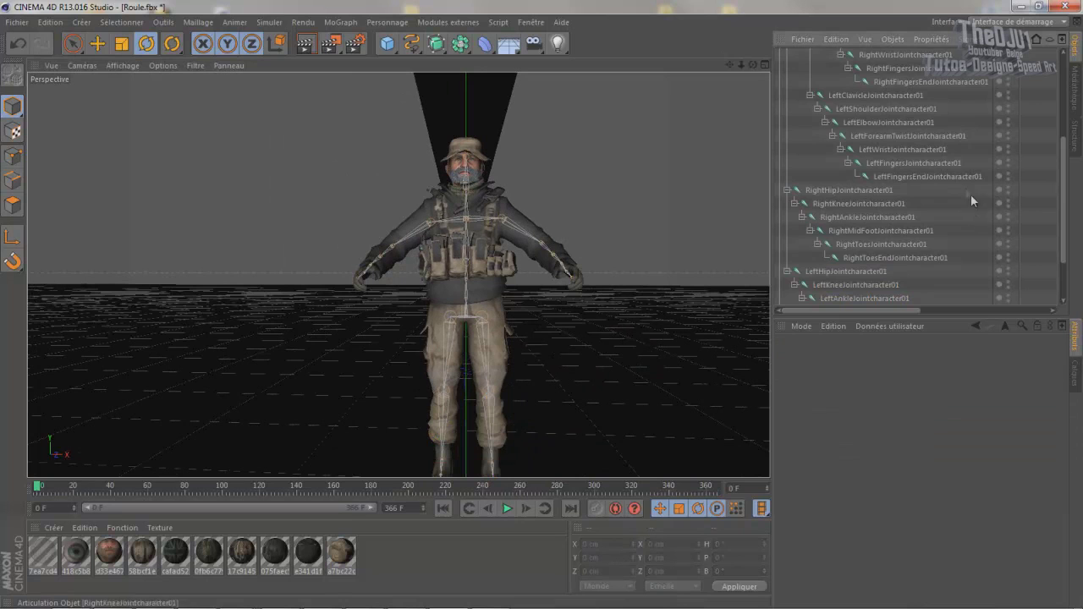
Step: Make the rootcharacter01 skeleton hierarchy a child of the price boonie.1 mesh
scroll(976, 215, "down", 3)
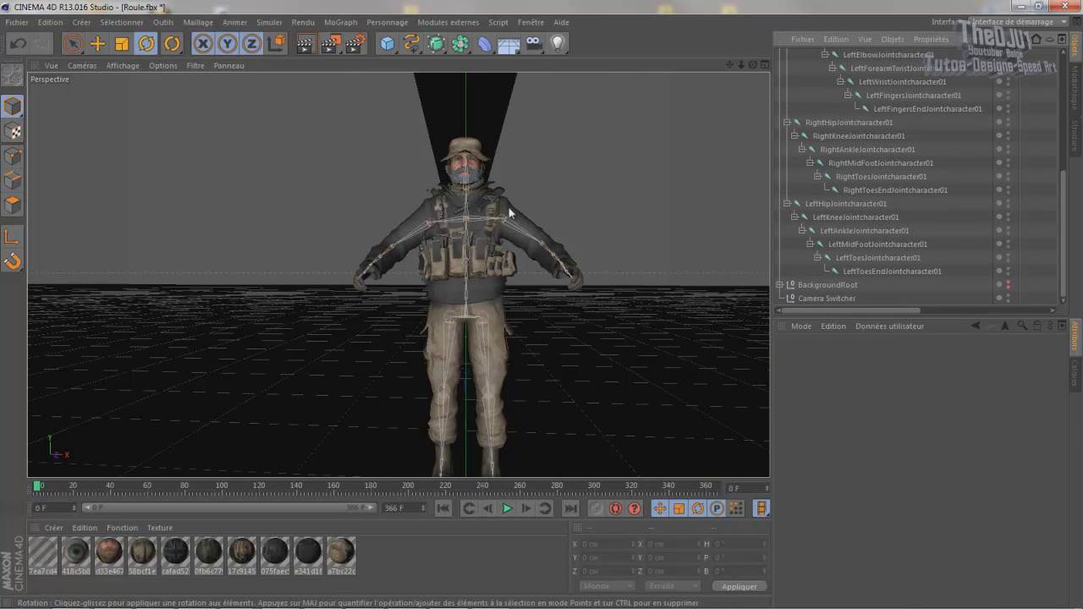
left_click_drag(512, 212, 520, 311, "alt")
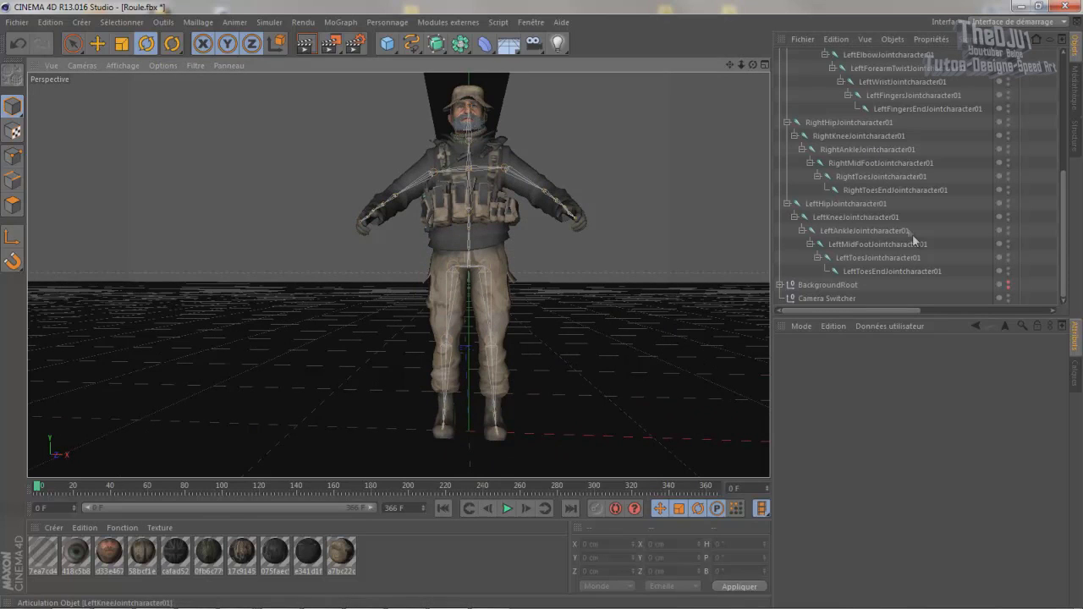
scroll(890, 154, "up", 5)
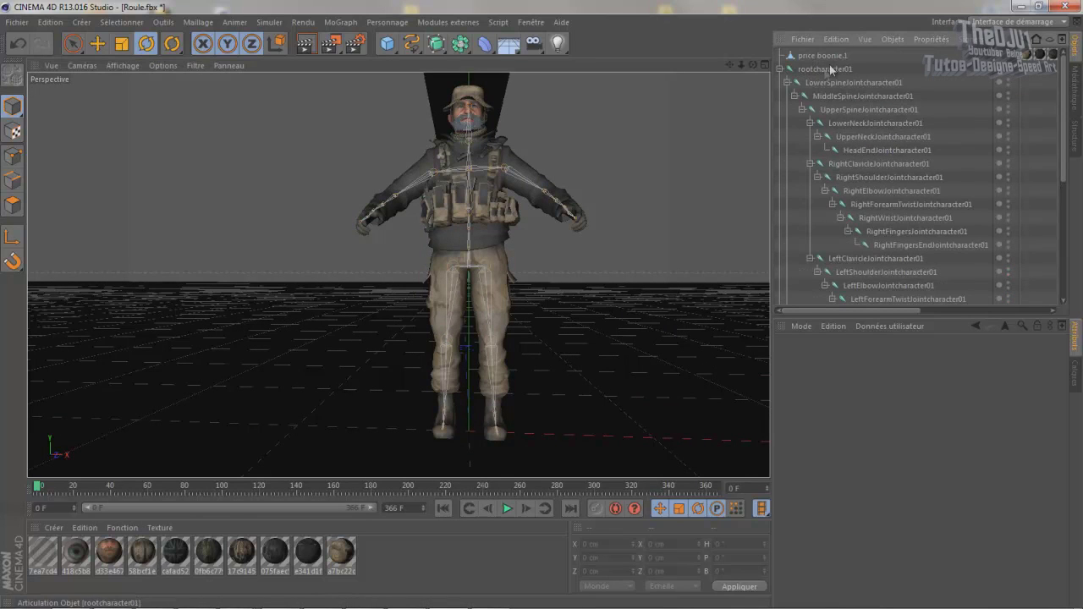
left_click_drag(827, 67, 825, 56)
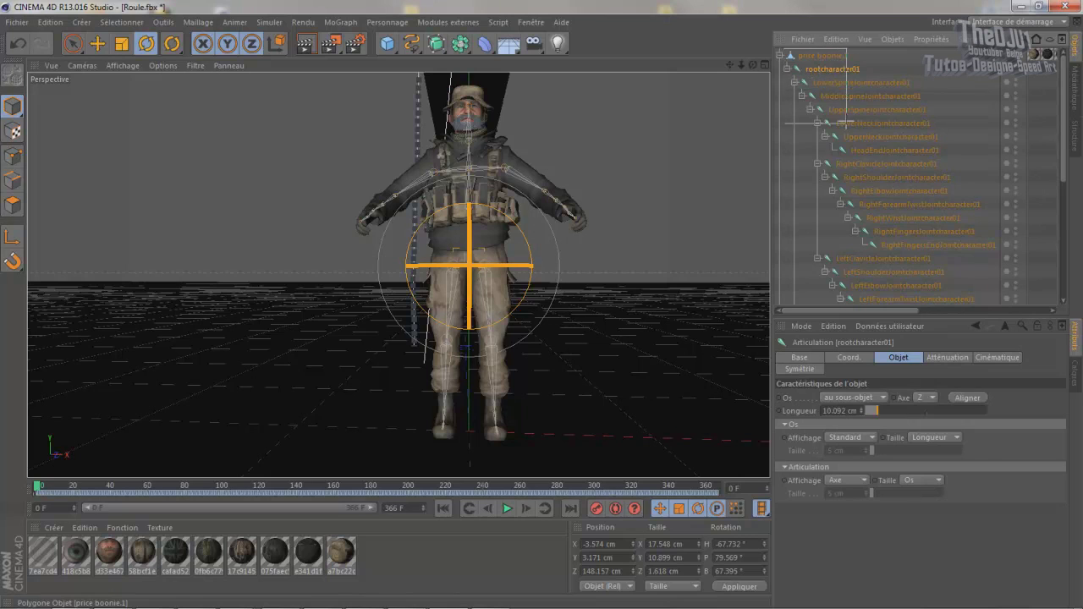
Step: Select price boonie.1 with every joint down to LeftToesEndJointcharacter01 and bind the mesh to the skeleton with the Lier command
left_click_drag(846, 122, 993, 269)
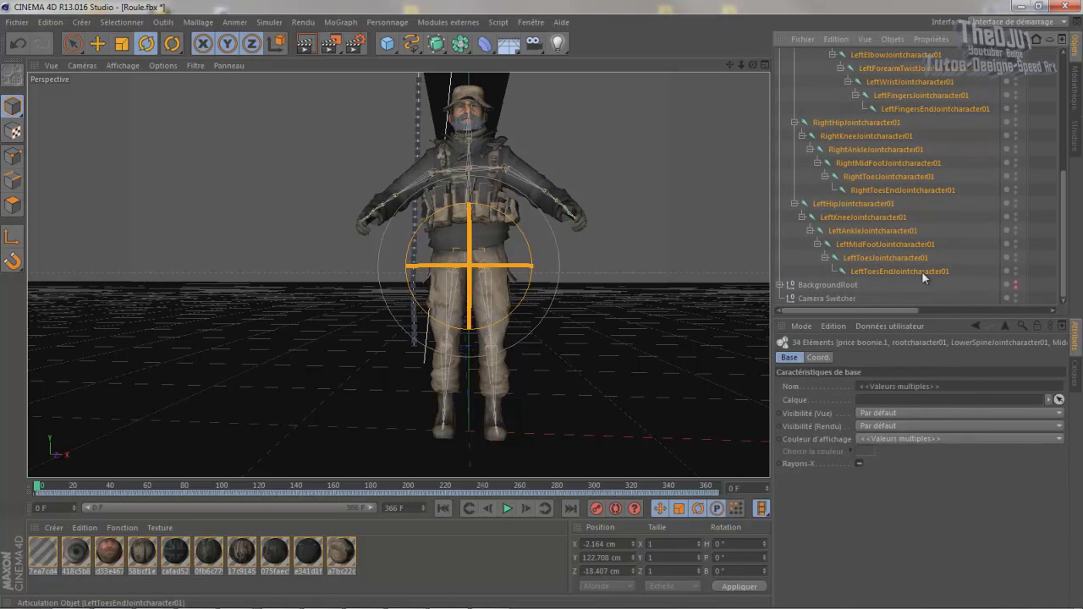
scroll(866, 180, "up", 6)
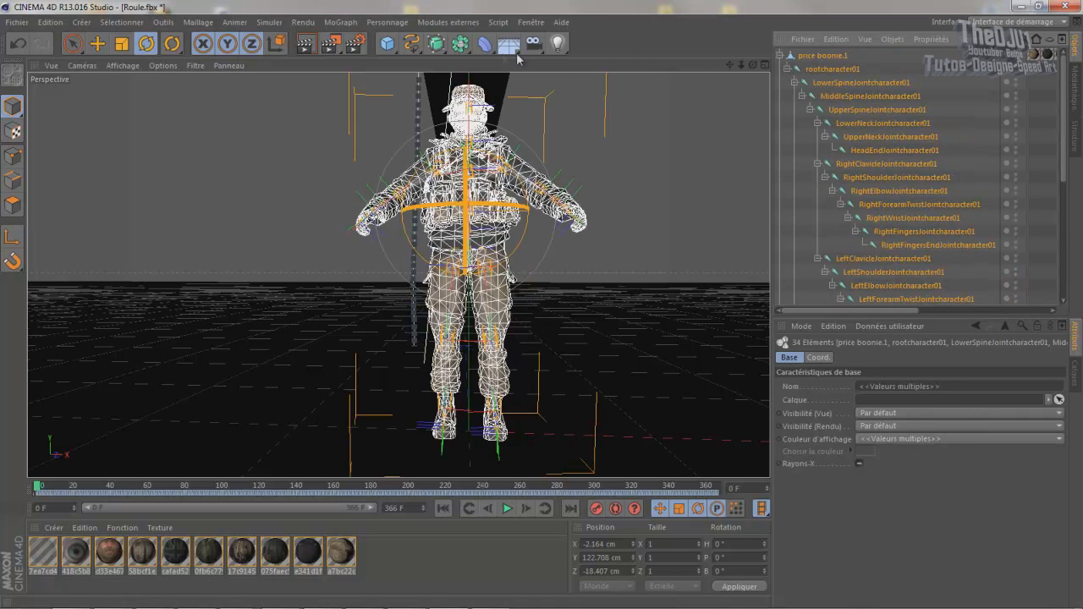
left_click(387, 22)
mouse_move(413, 56)
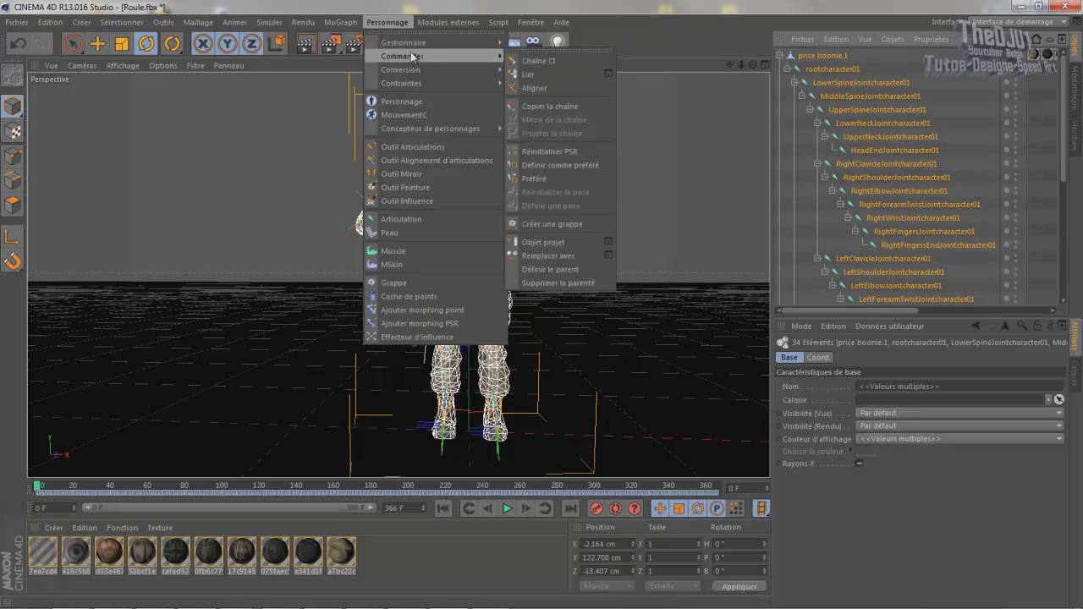
left_click(875, 58)
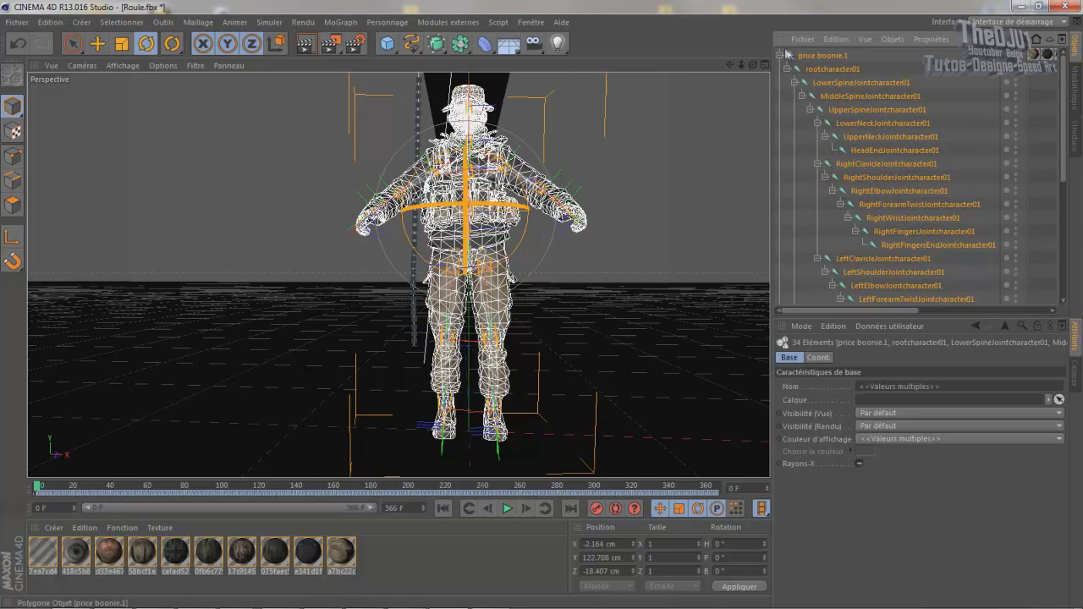
left_click_drag(792, 51, 952, 270)
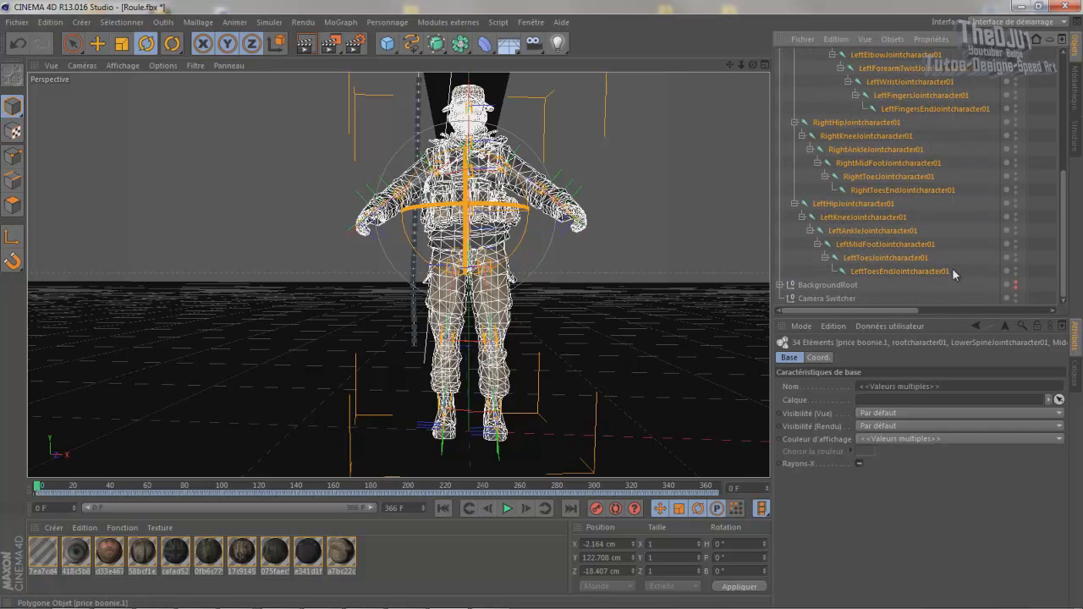
scroll(953, 123, "up", 5)
scroll(889, 94, "down", 5)
scroll(943, 200, "up", 5)
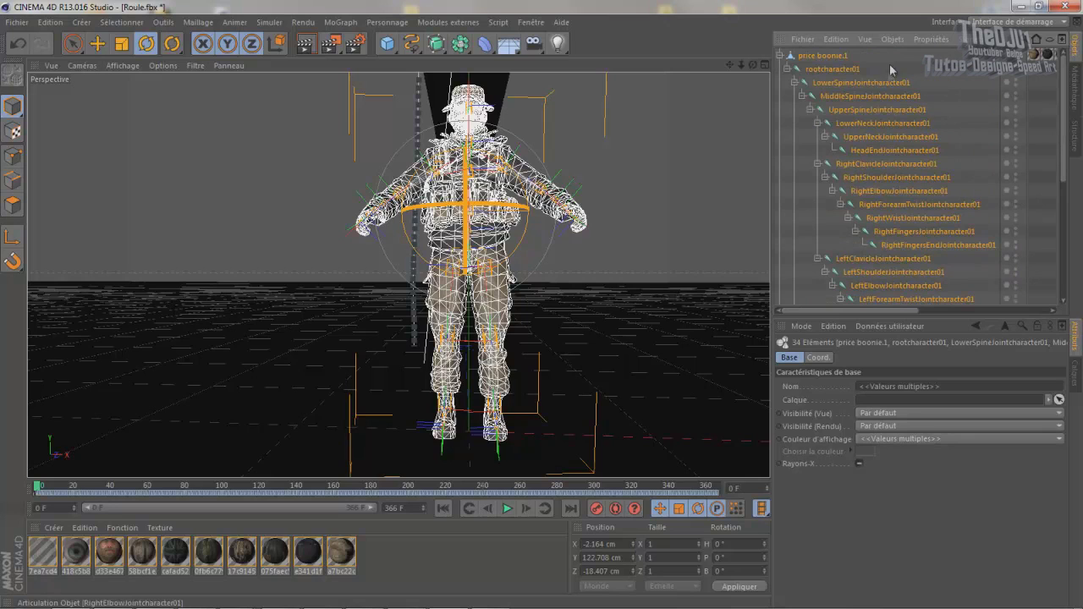
left_click(387, 22)
mouse_move(441, 56)
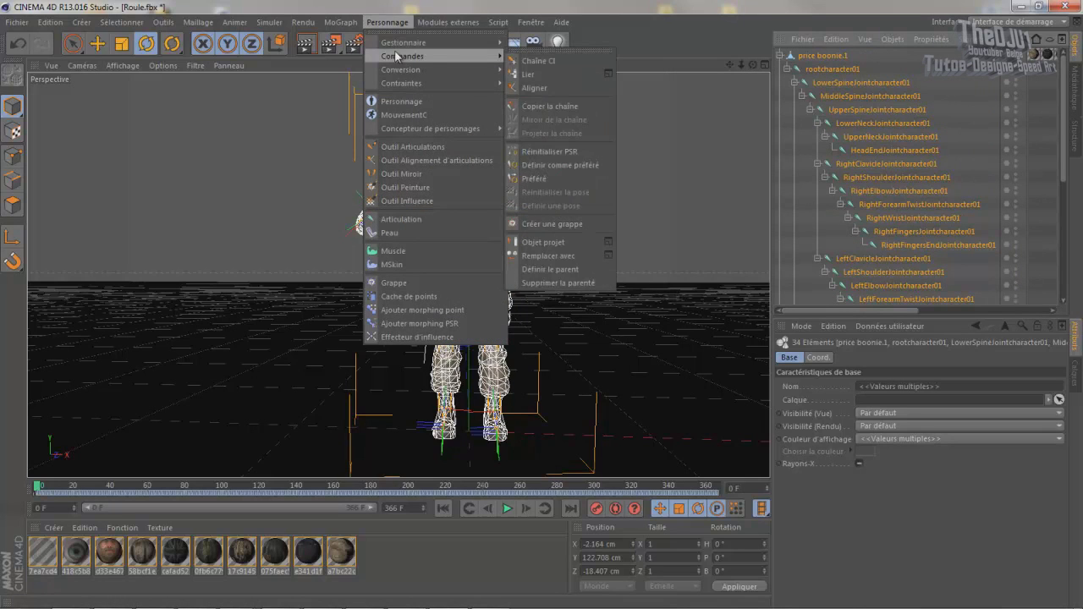
left_click(582, 73)
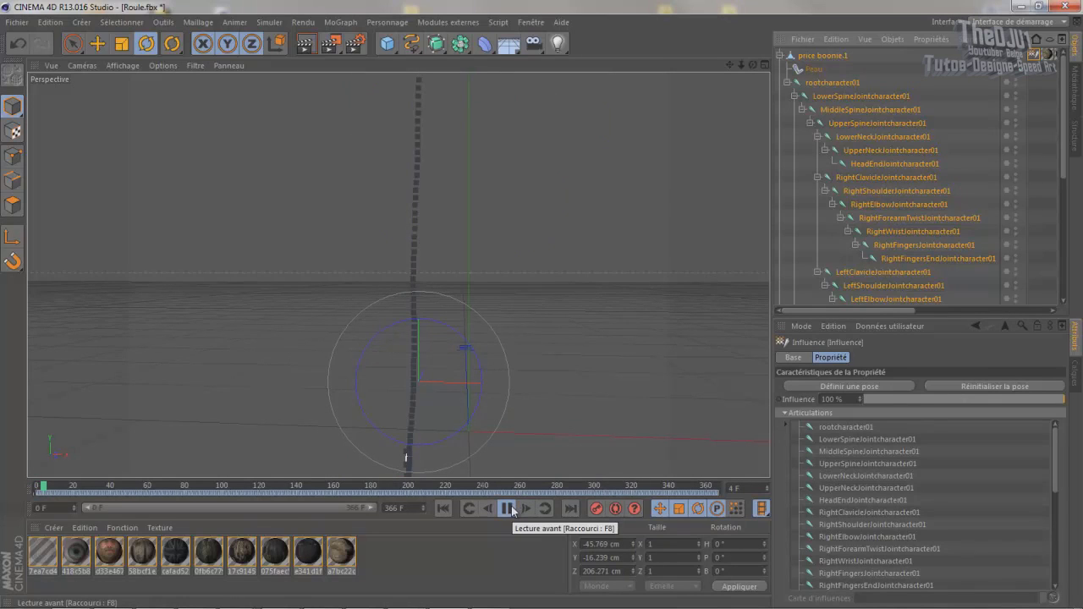
Step: Play the animation briefly to check the bound soldier, stop it at frame 5 and clear the selection
left_click(509, 509)
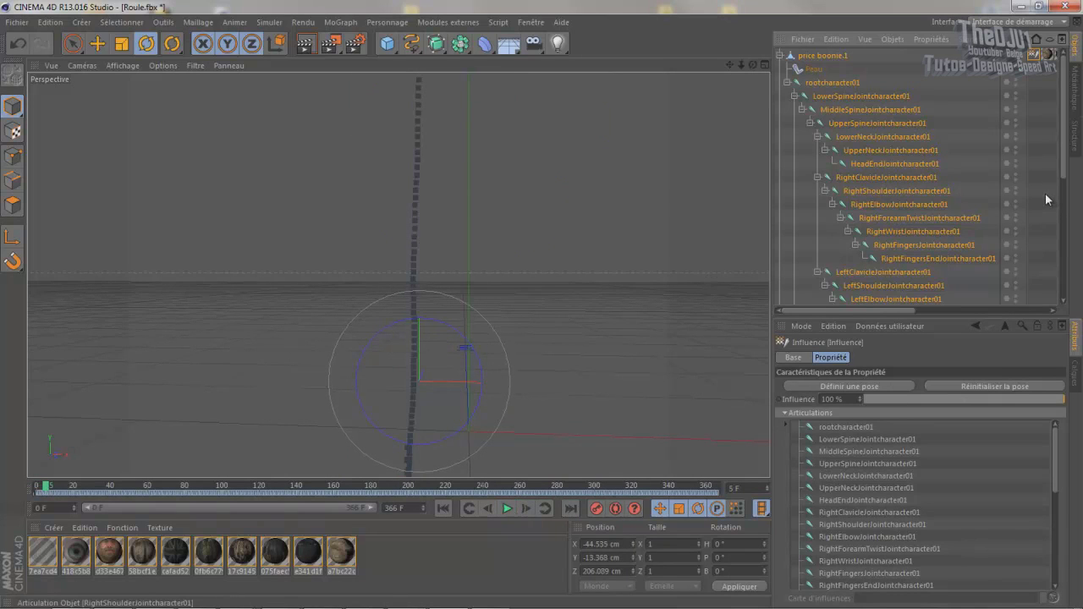
left_click(1046, 193)
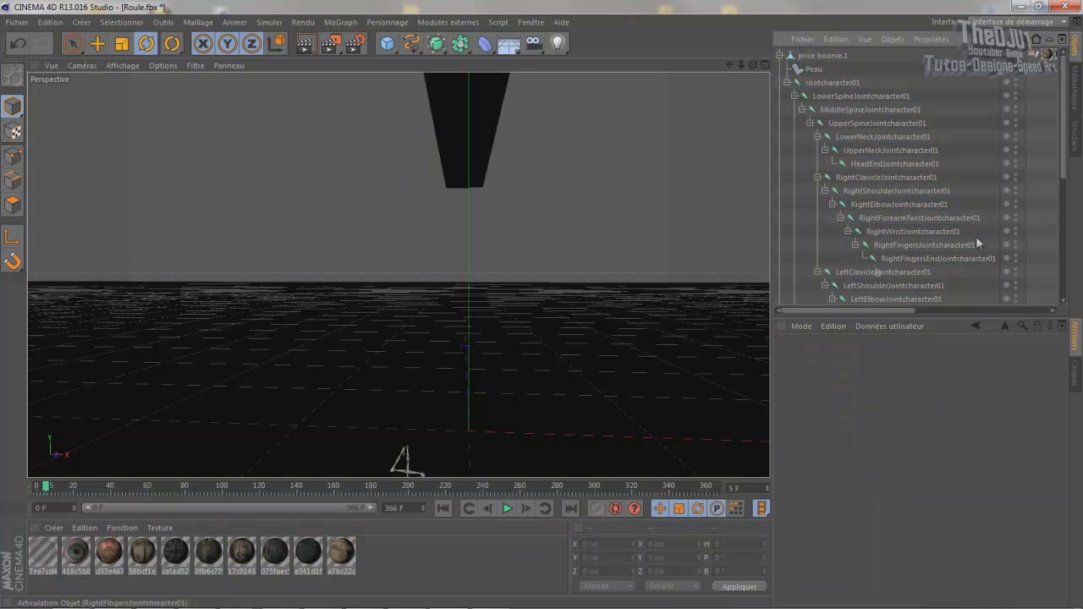
Step: Render a preview of the bound soldier in the perspective view and collapse the price boonie.1 hierarchy
left_click_drag(521, 251, 415, 170, "alt")
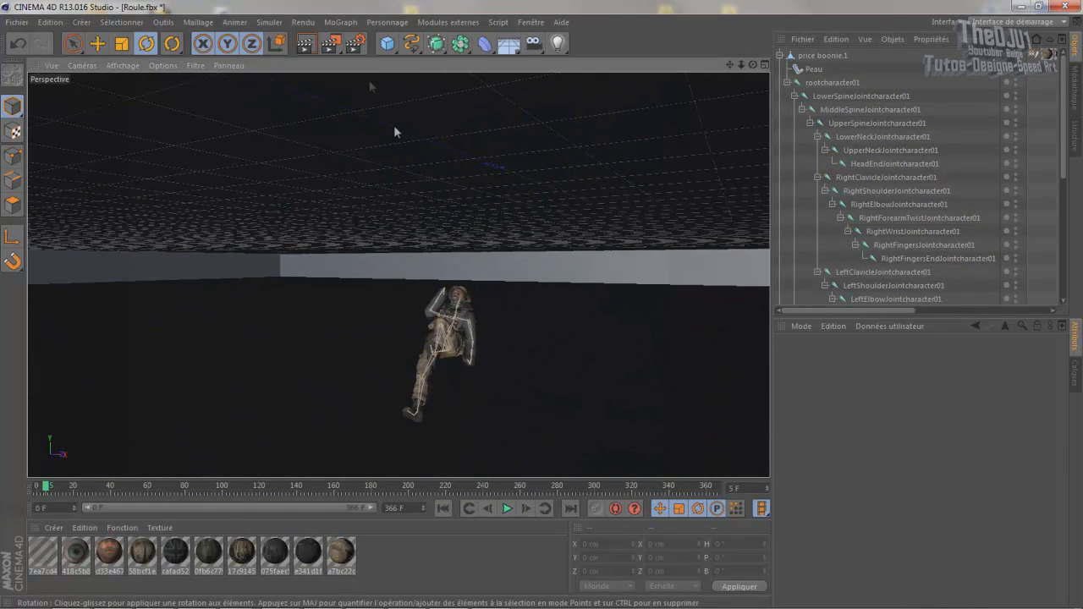
left_click(307, 44)
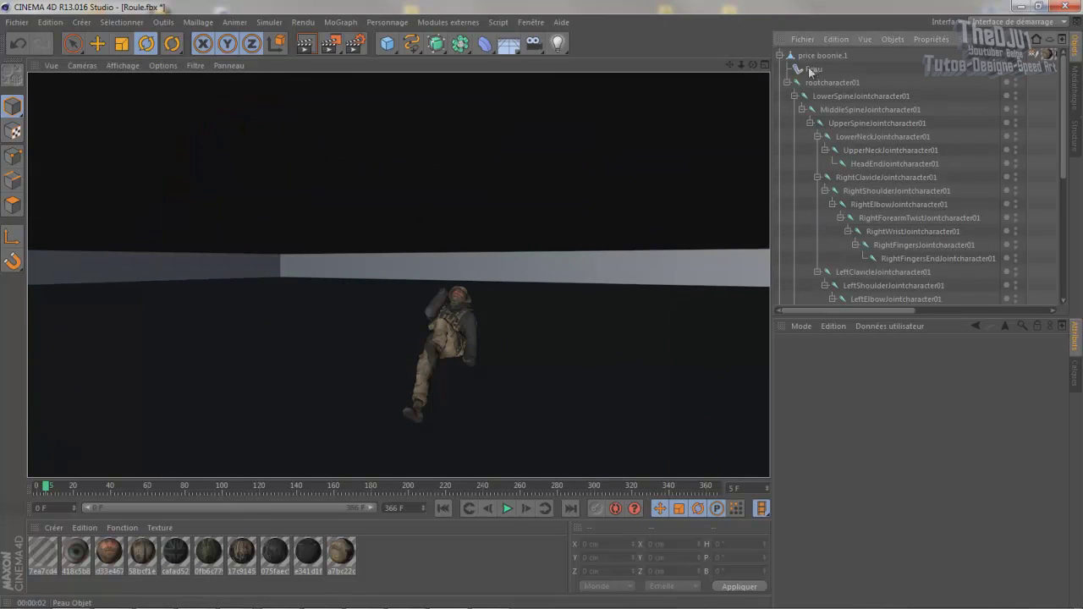
left_click(779, 55)
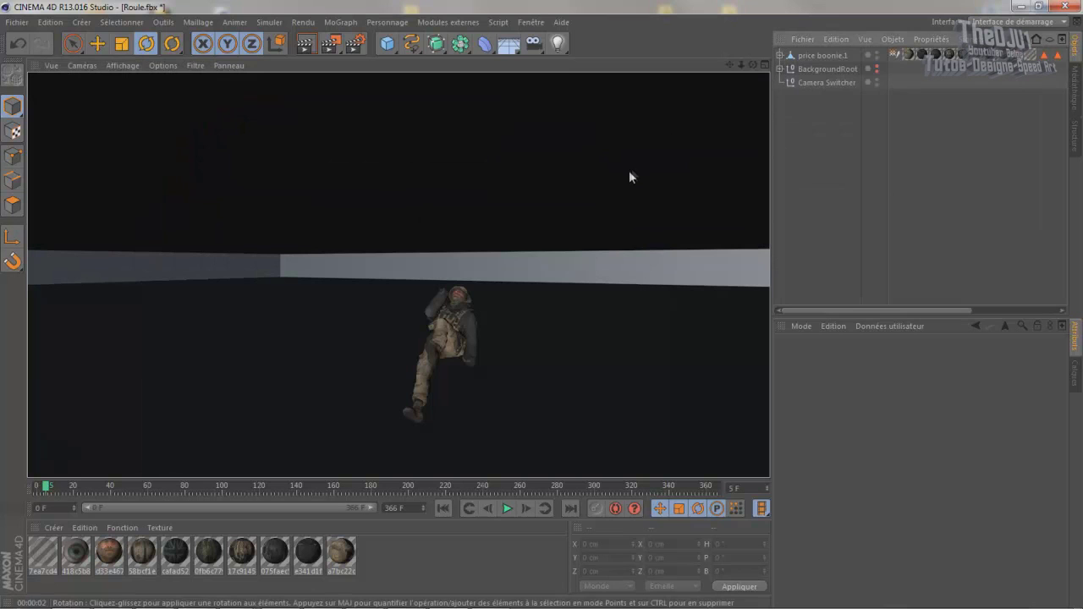
left_click(573, 181)
left_click_drag(573, 181, 563, 308, "alt")
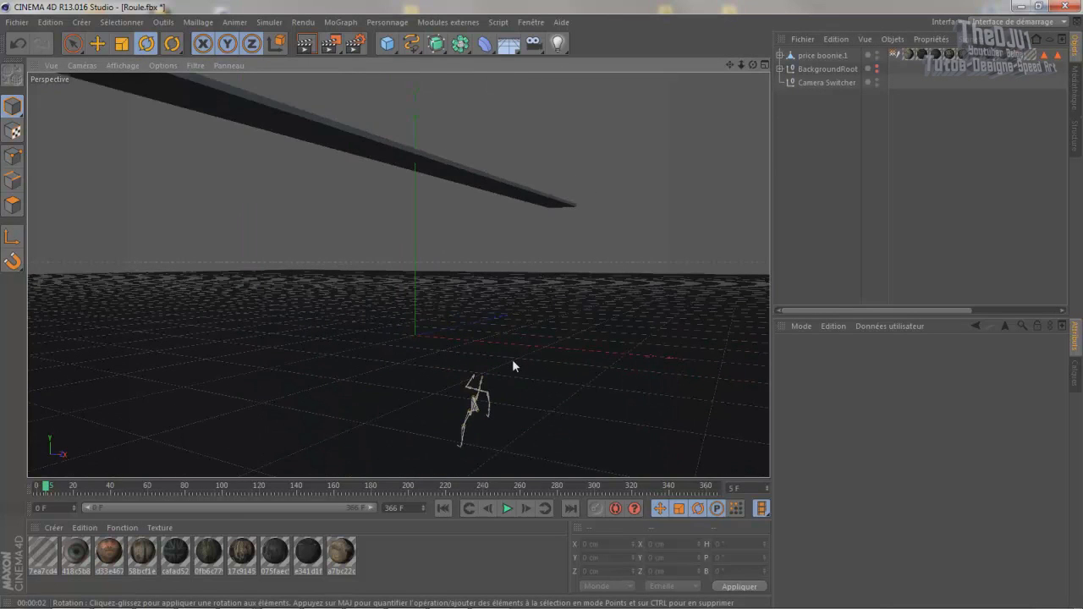
Step: Reset the price boonie.1 mesh to position 0, 0, 0 cm and rotation 0° on every axis
left_click(825, 58)
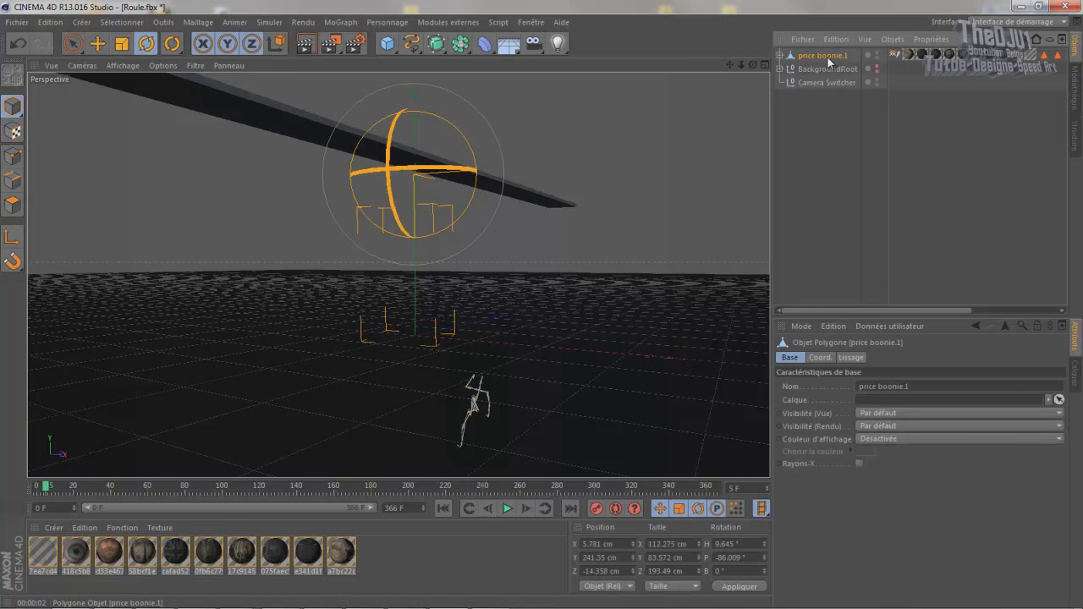
left_click(623, 545)
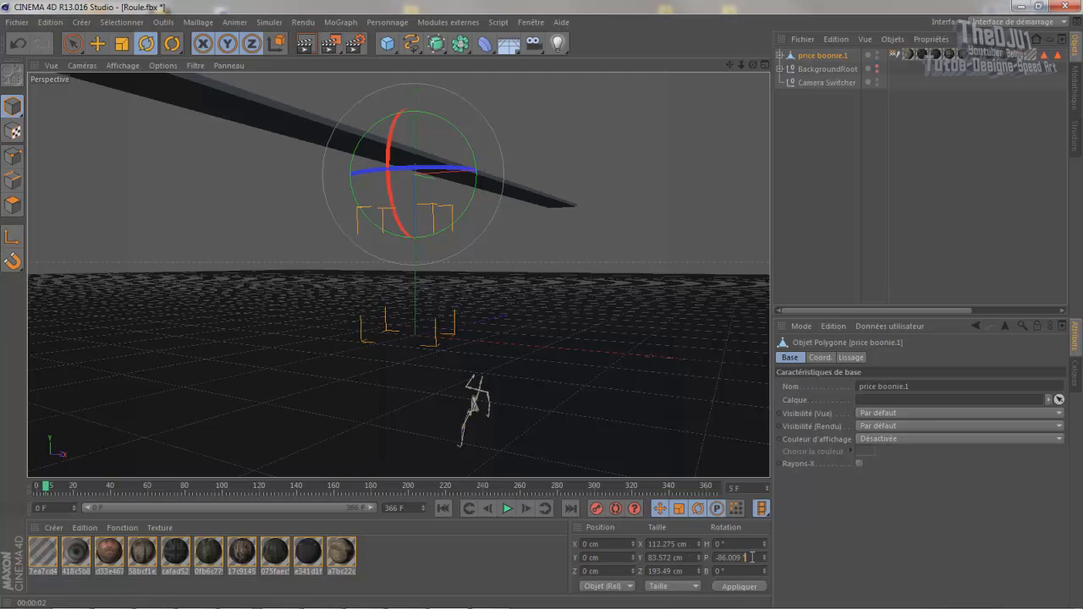
key("Return")
Step: Render previews of the soldier at frames 5 and 129 to check the character's pose
left_click_drag(625, 213, 613, 253, "alt")
left_click_drag(364, 278, 345, 259, "alt")
left_click(315, 46)
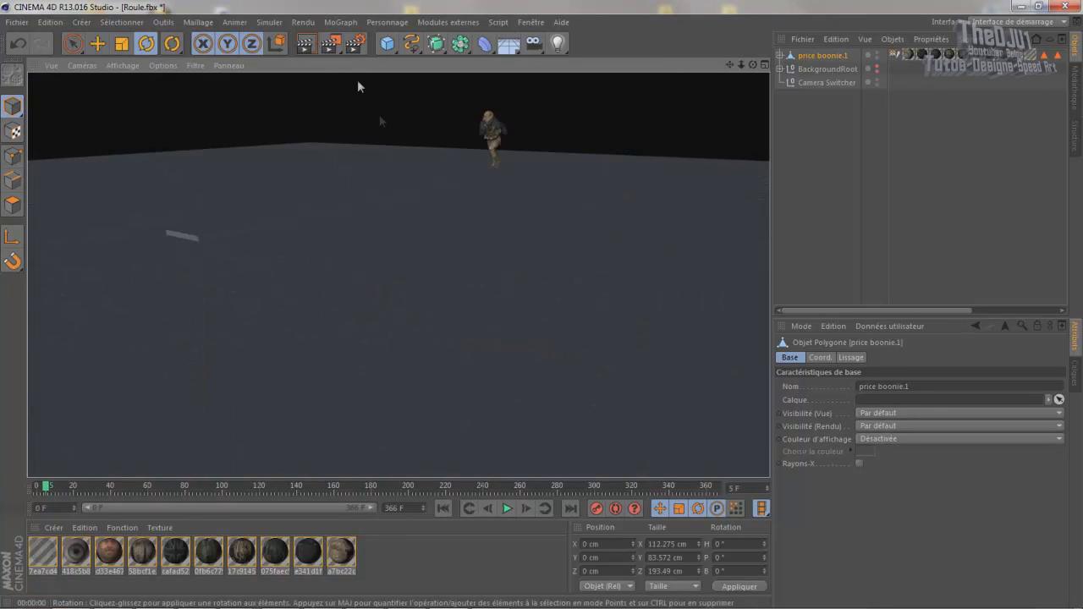
left_click(50, 487)
left_click_drag(97, 493, 277, 492)
left_click_drag(270, 248, 302, 220, "alt")
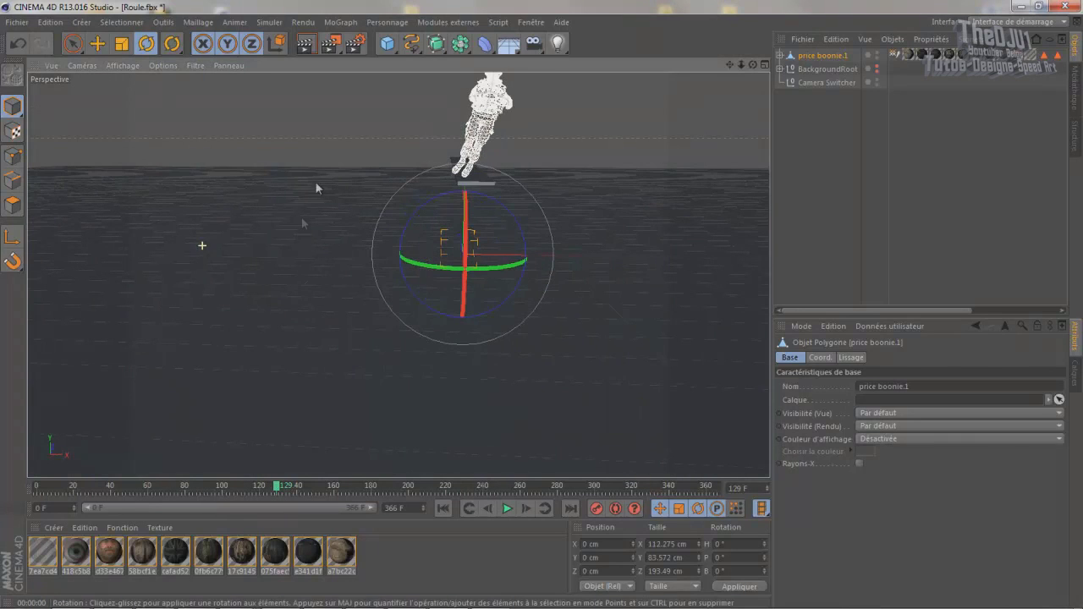
left_click(305, 44)
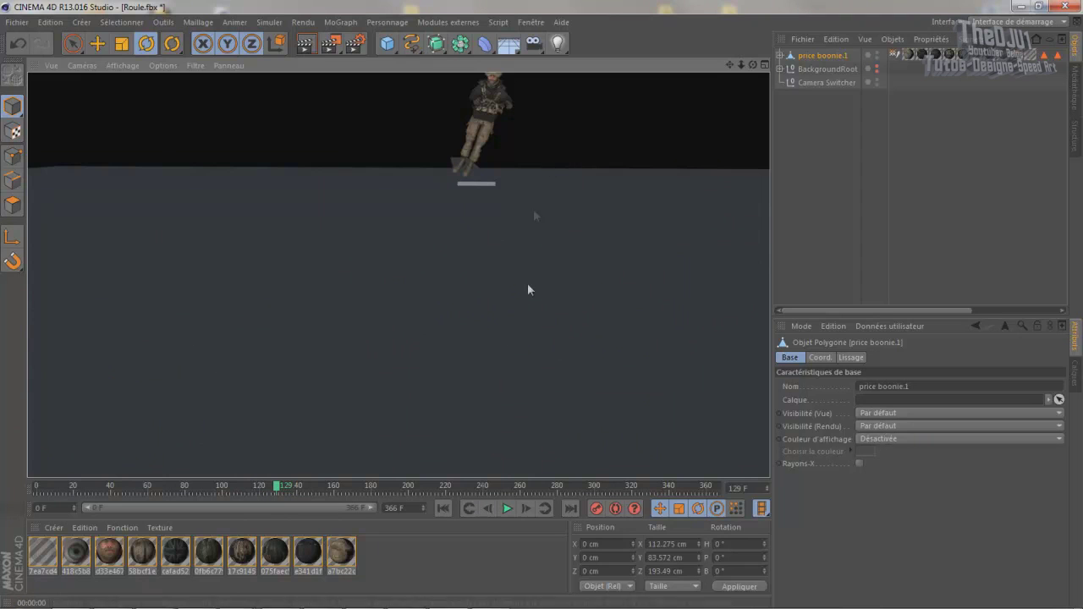
left_click(603, 358)
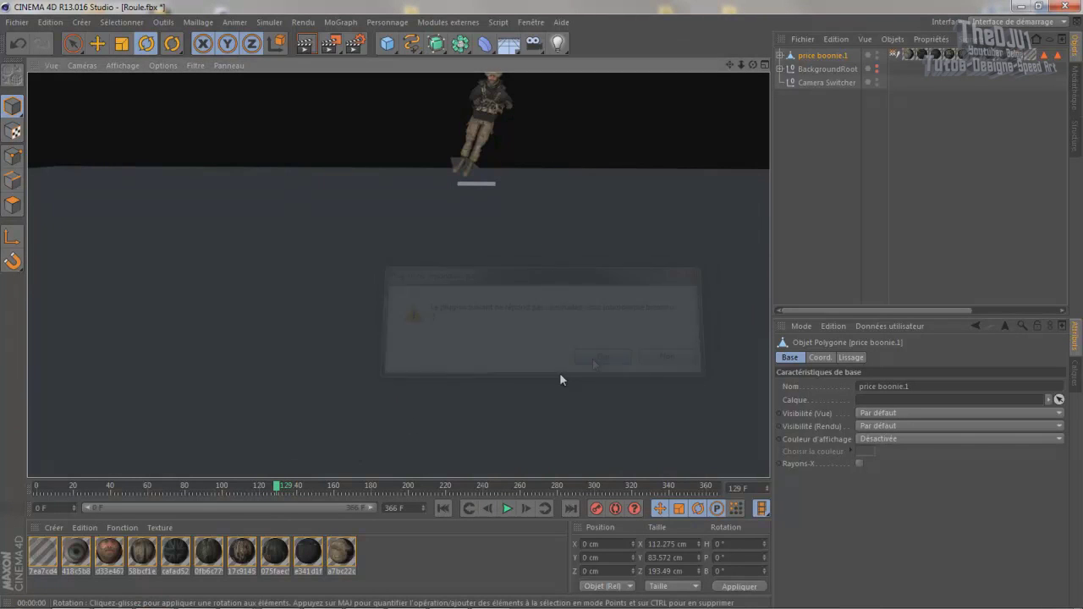
Step: Scrub the animation through frame 215 to frame 326 to follow the soldier's movement, and clear the selection
left_click_drag(282, 487, 436, 489)
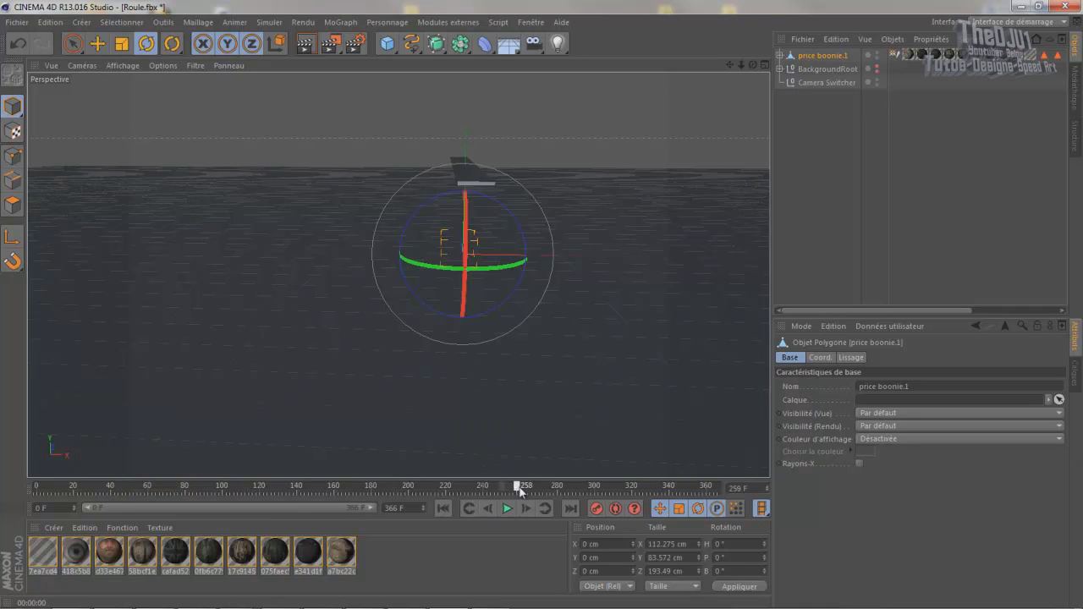
scroll(443, 346, "down", 2)
scroll(607, 204, "down", 4)
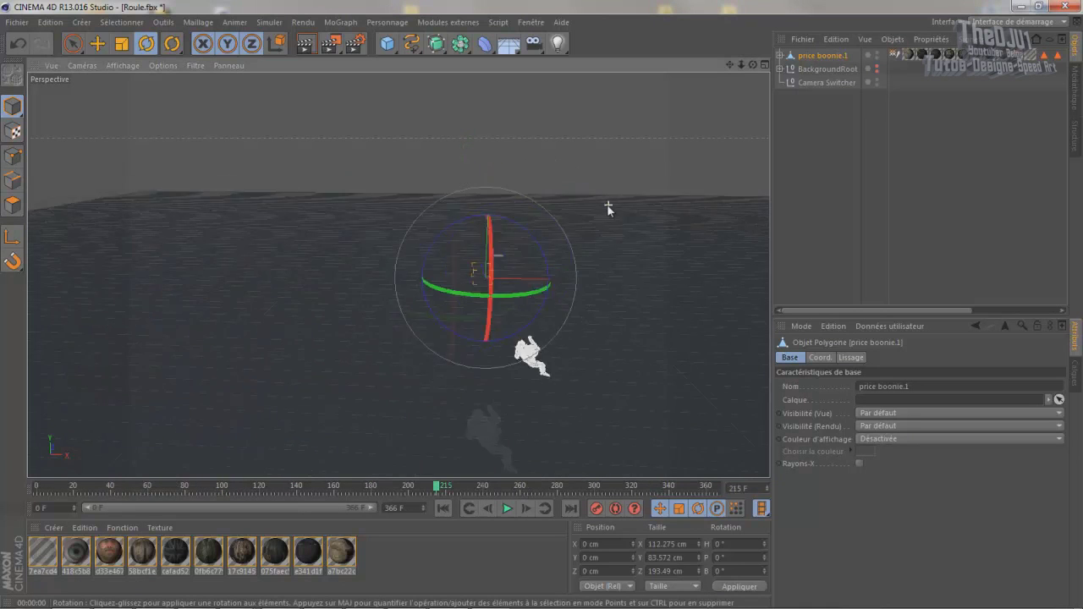
scroll(566, 314, "up", 3)
scroll(599, 332, "up", 3)
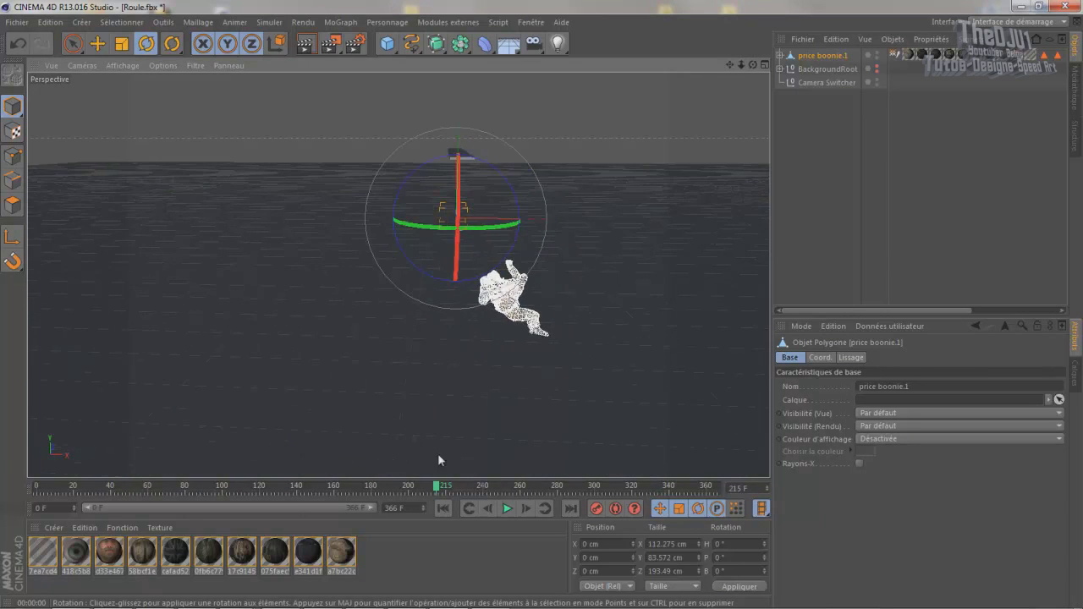
left_click_drag(436, 489, 643, 489)
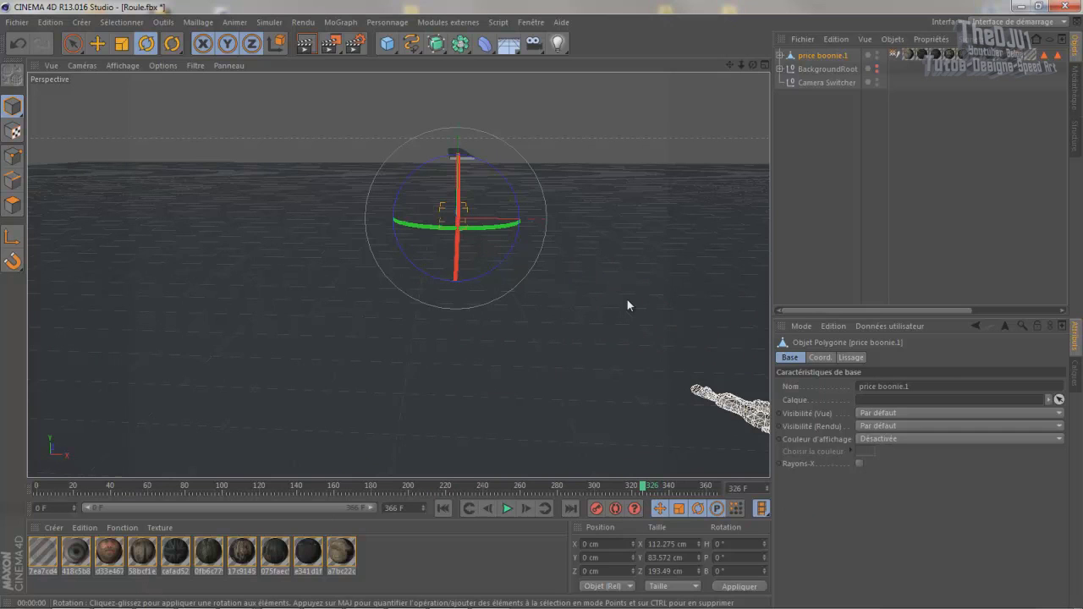
left_click(795, 144)
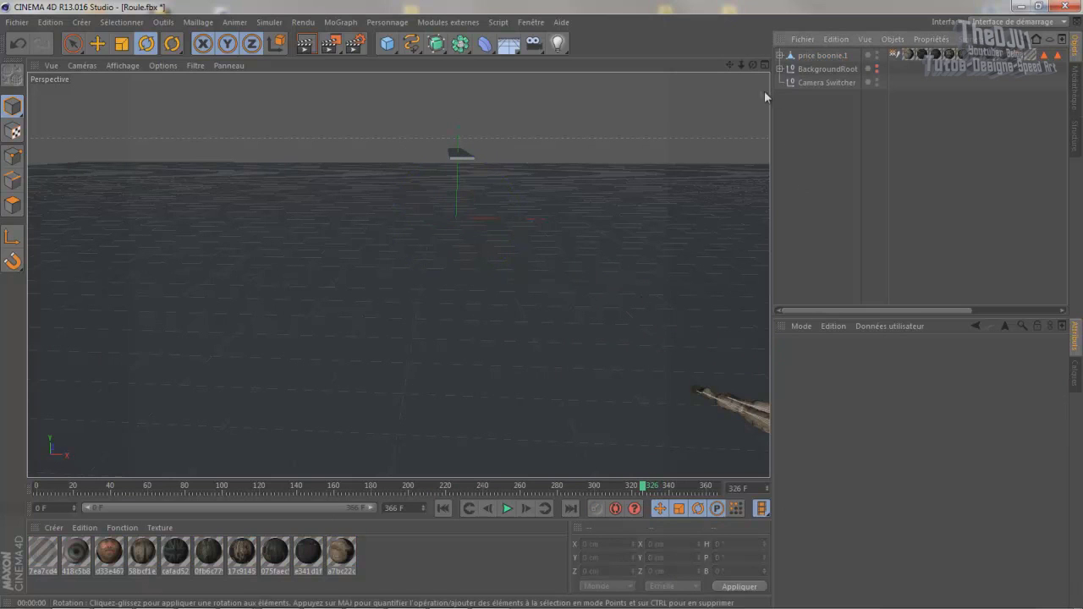
left_click_drag(753, 64, 588, 324)
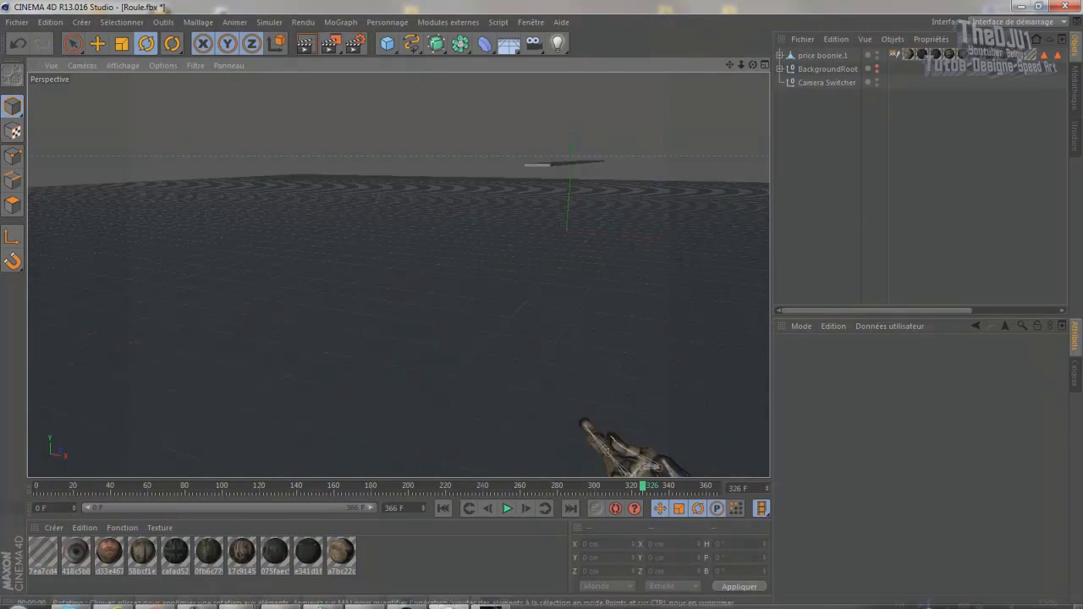
Step: Switch to Vegas Pro, step the timeline back to 00:00:20;06 to view the example shot, and return to CINEMA 4D
mouse_move(488, 591)
left_click(490, 597)
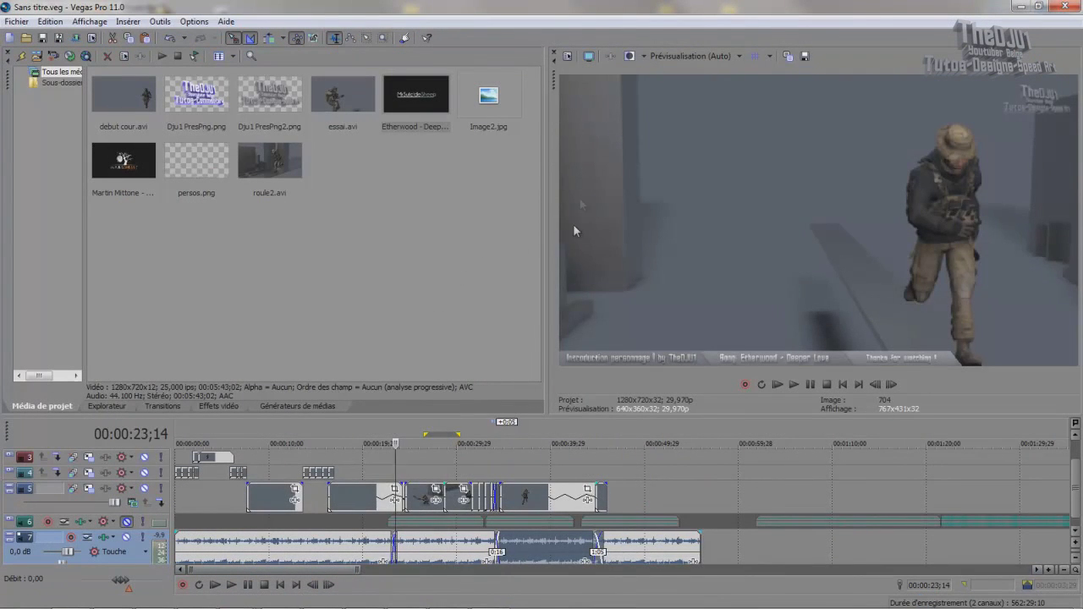
key("Left")
key("Left")
key("Left")
key("Left")
key("Left")
key("Left")
key("Left")
key("Left")
key("Left")
key("Left")
key("Left")
key("Left")
key("Left")
key("Left")
key("Left")
key("Left")
key("Left")
key("Left")
key("Left")
key("Left")
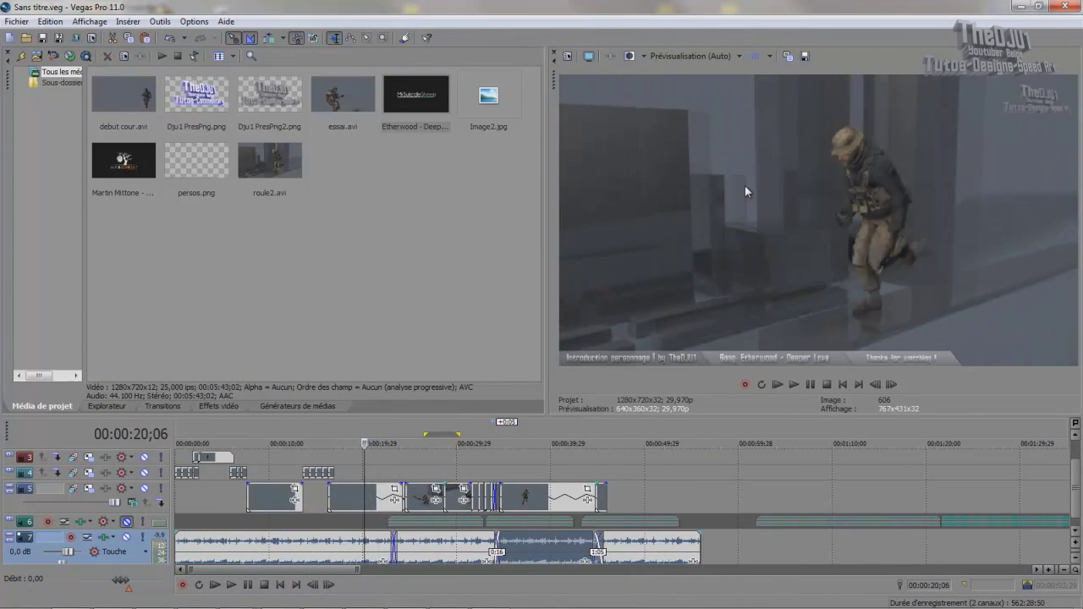
left_click(1017, 7)
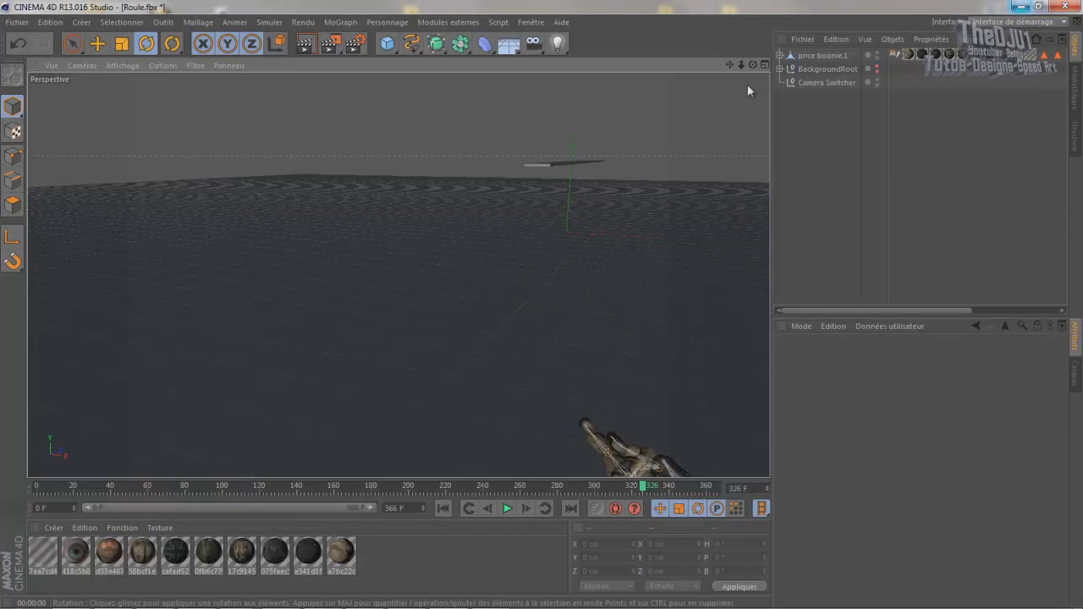
Step: Add a sky (Ciel) object to the scene
left_click_drag(534, 308, 520, 312)
left_click_drag(752, 66, 543, 311)
left_click_drag(734, 67, 682, 221)
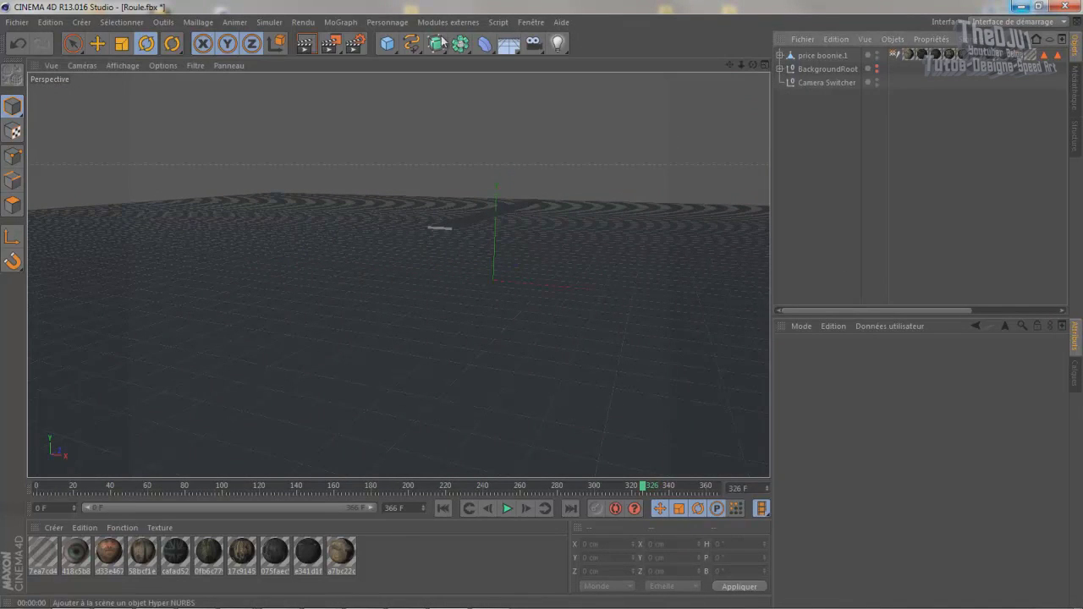
left_click(510, 43)
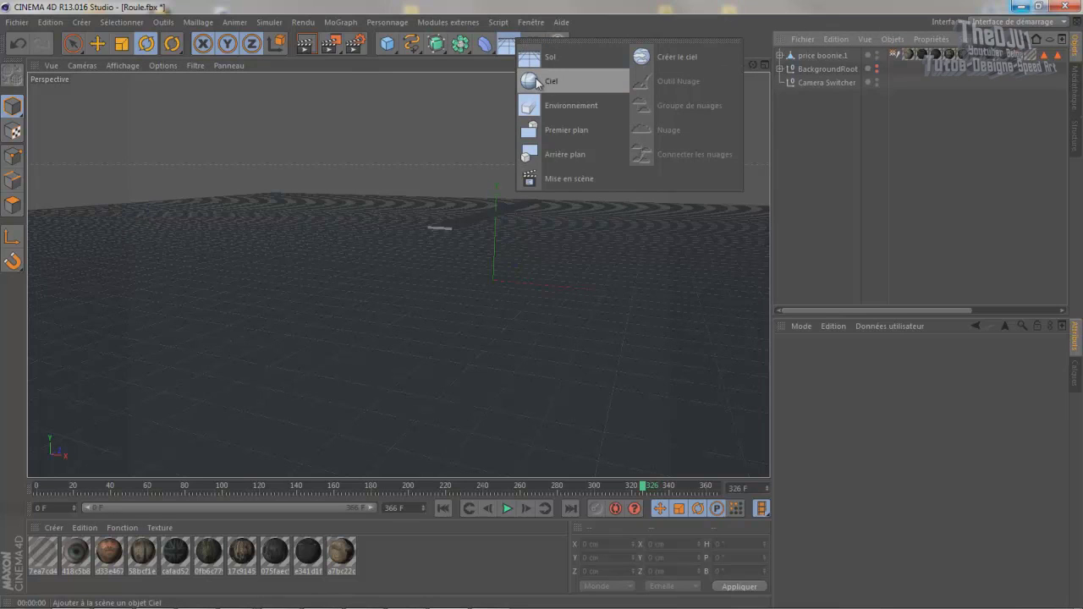
left_click(552, 81)
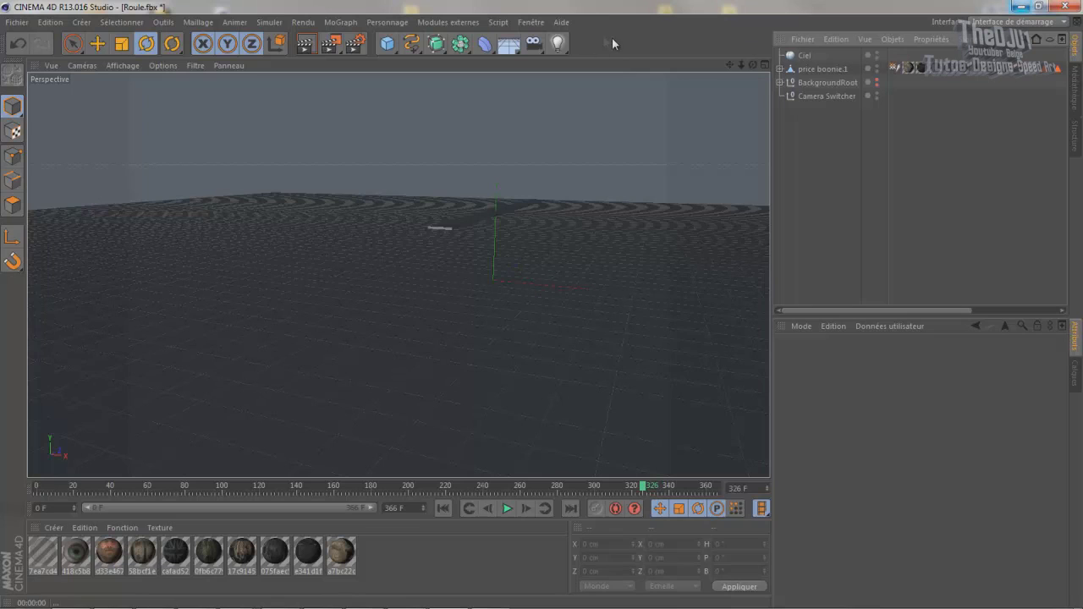
Step: Go to frame 127 and render a preview of the soldier with the sky
left_click(557, 43)
left_click(519, 42)
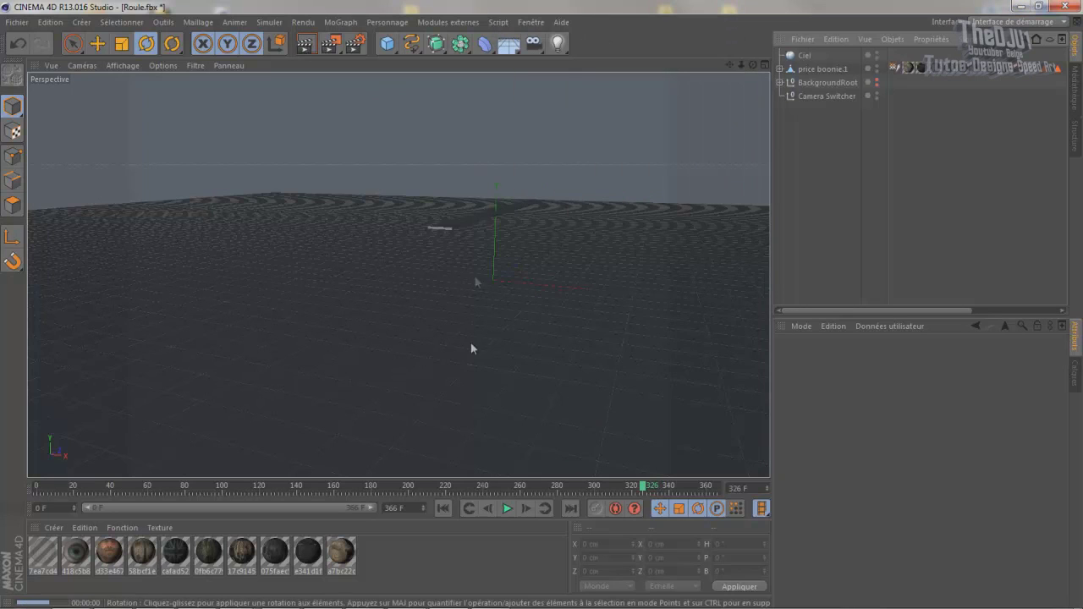
left_click_drag(461, 487, 273, 487)
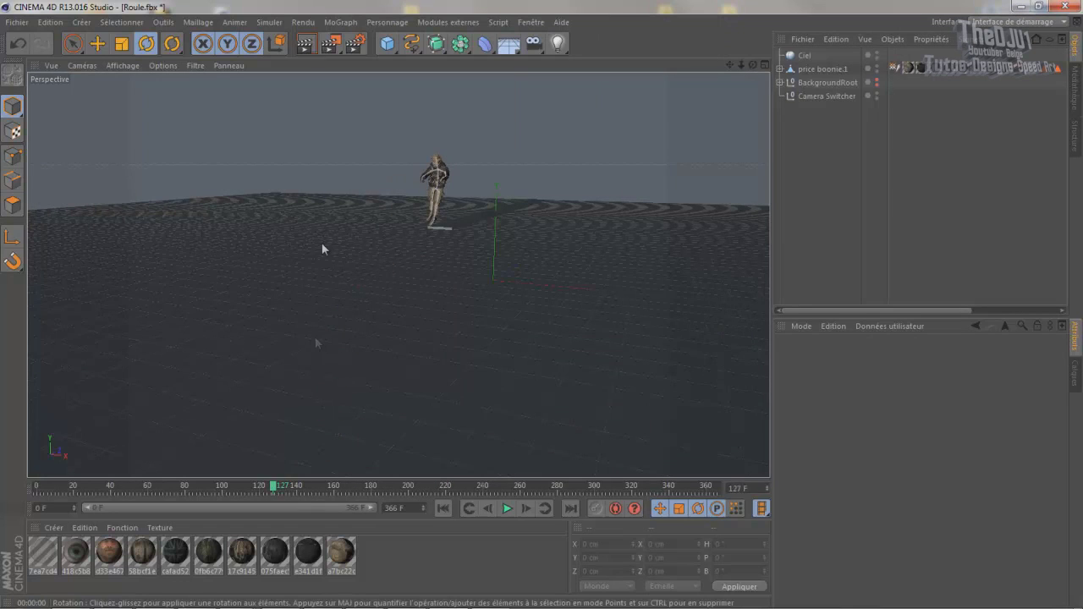
left_click(315, 34)
left_click(845, 131)
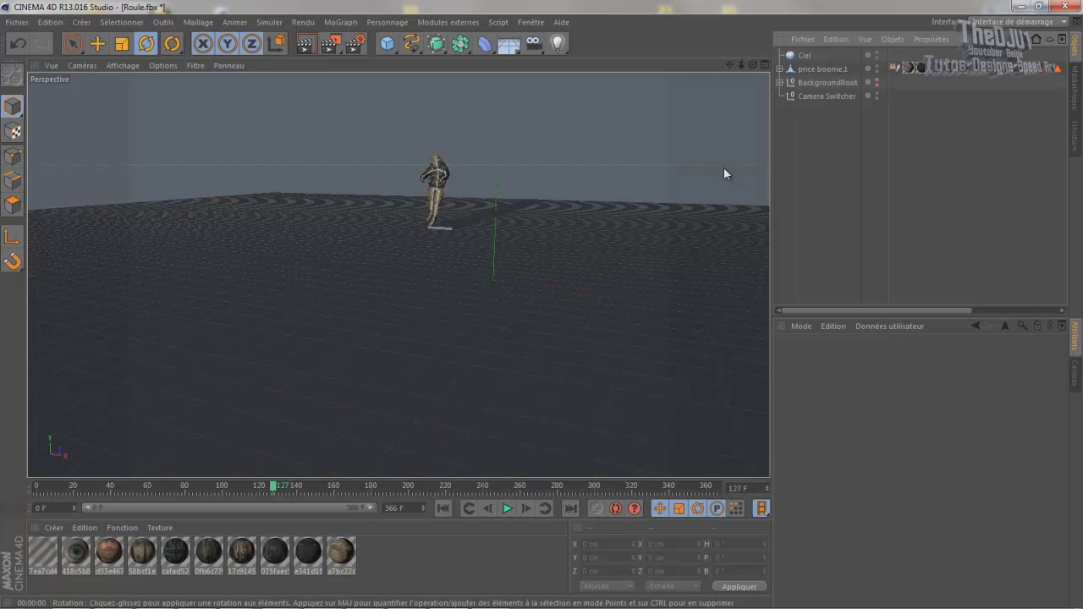
Step: Add a cube and move it away from the soldier to about X -786, Y 96, Z -100 cm
left_click_drag(594, 208, 556, 293, "alt")
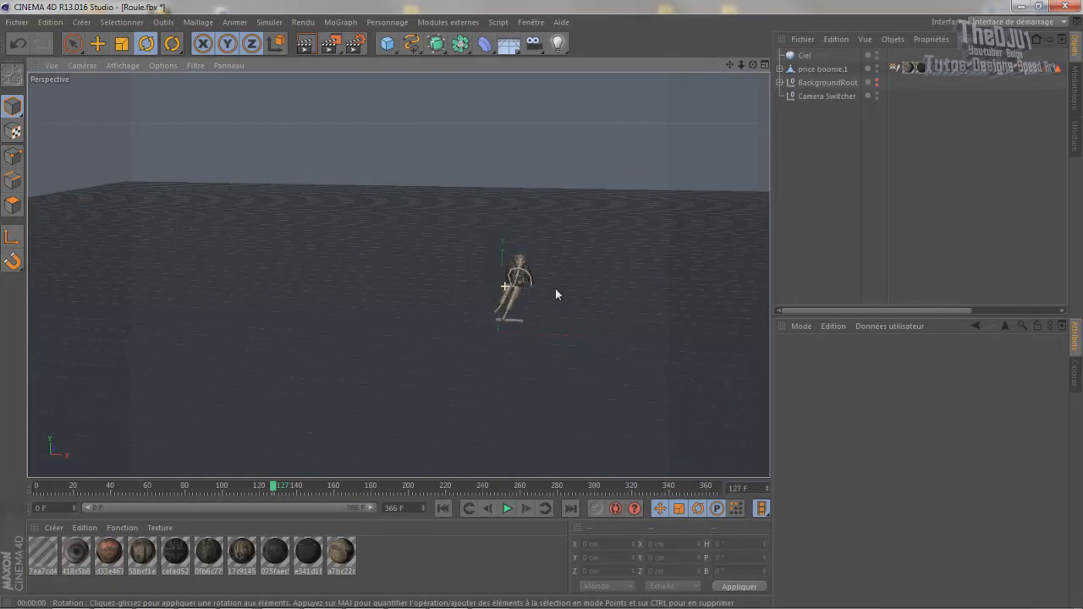
left_click(386, 44)
left_click(98, 44)
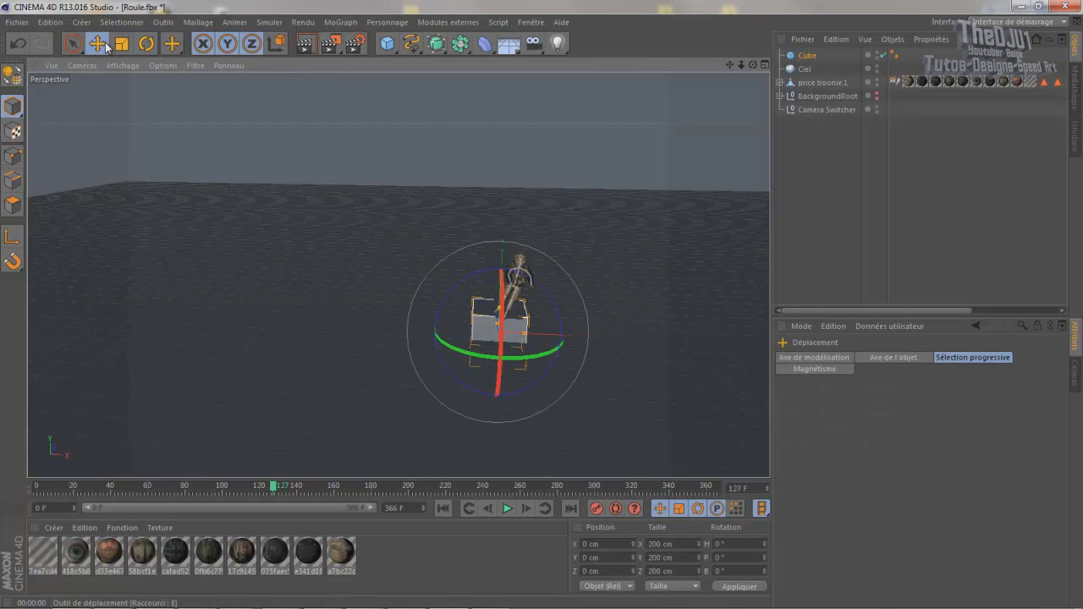
left_click_drag(506, 245, 506, 225)
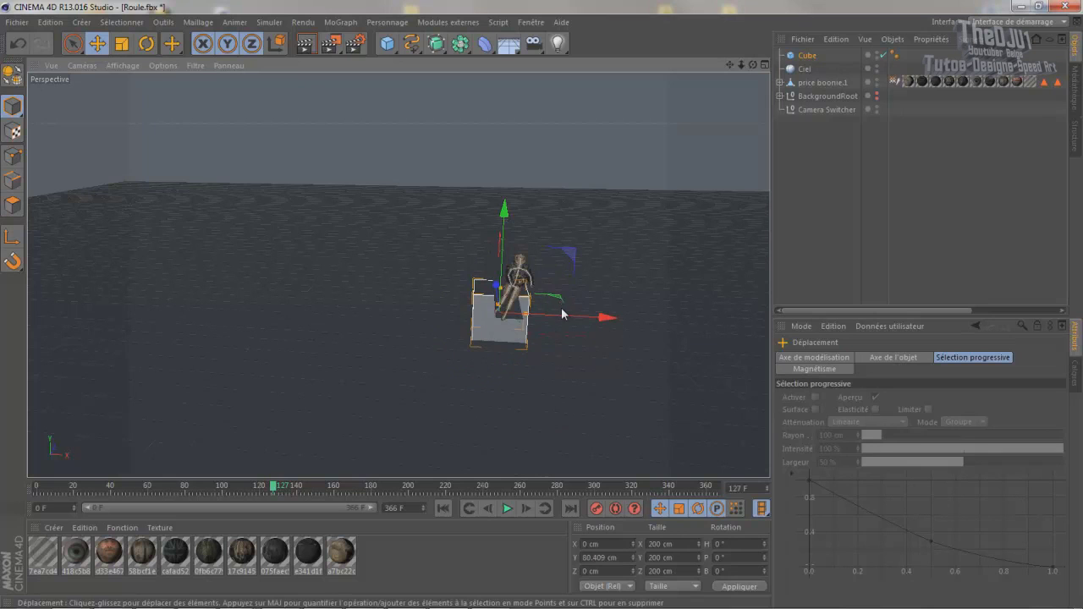
left_click_drag(551, 313, 364, 310)
left_click_drag(546, 194, 633, 169, "alt")
left_click_drag(492, 288, 562, 286, "alt")
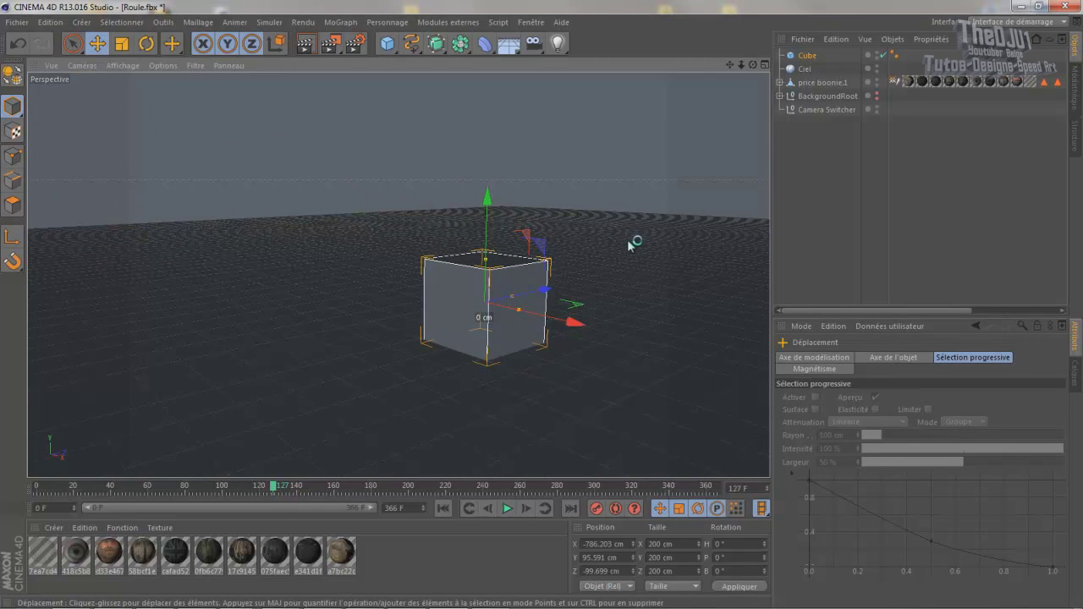
Step: Duplicate the cube beside the original and resize the copy to about 482 cm high and 96 cm along Z
left_click(542, 326)
left_click_drag(546, 292, 497, 279, "ctrl")
left_click(575, 302)
left_click_drag(469, 212, 468, 100)
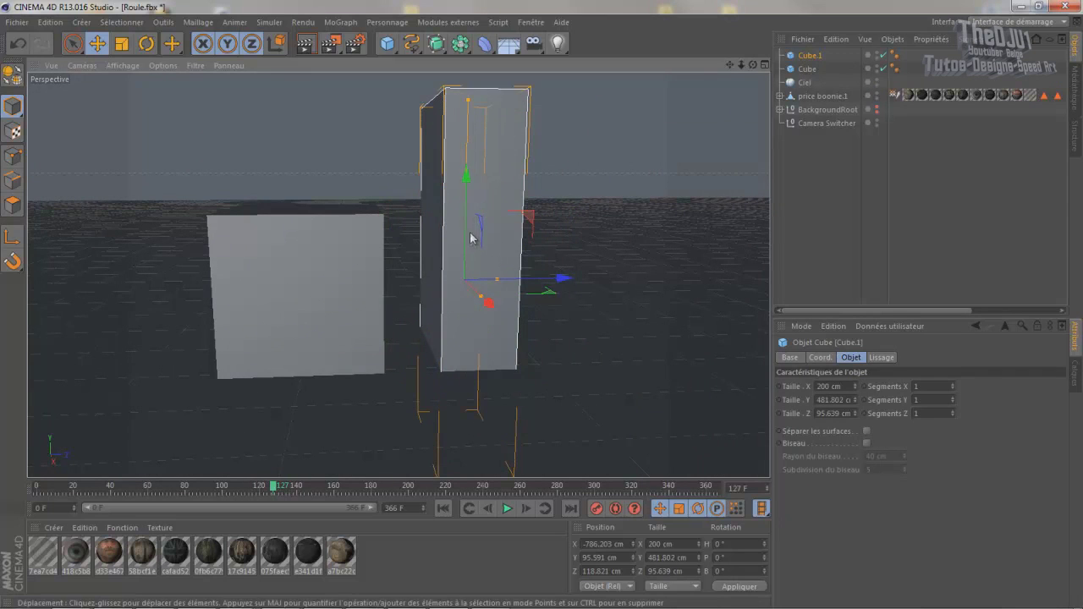
Step: Raise the tall cube and move it against the first cube, at about Y 161, Z 63 cm
left_click_drag(471, 239, 472, 194)
left_click_drag(556, 235, 355, 266)
left_click(356, 266)
left_click_drag(426, 234, 429, 234)
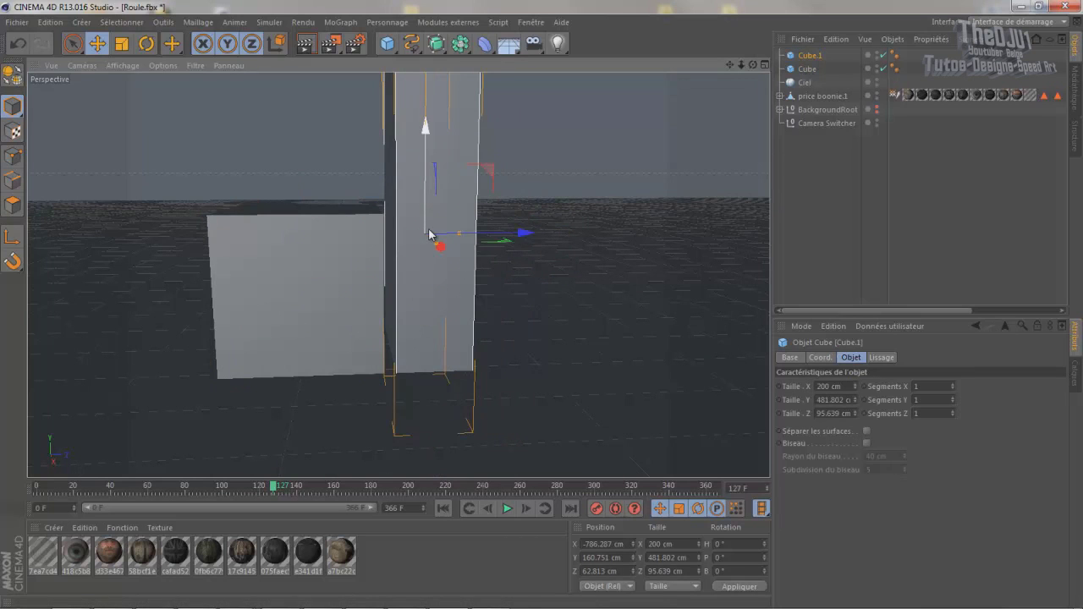
Step: Copy and paste the first cube, place the copy beyond the tall block at about Z 186 cm, and lower its height to about 76 cm
left_click(250, 239)
key("ctrl+c")
key("ctrl+v")
left_click_drag(347, 288, 584, 286)
left_click_drag(515, 213, 518, 309)
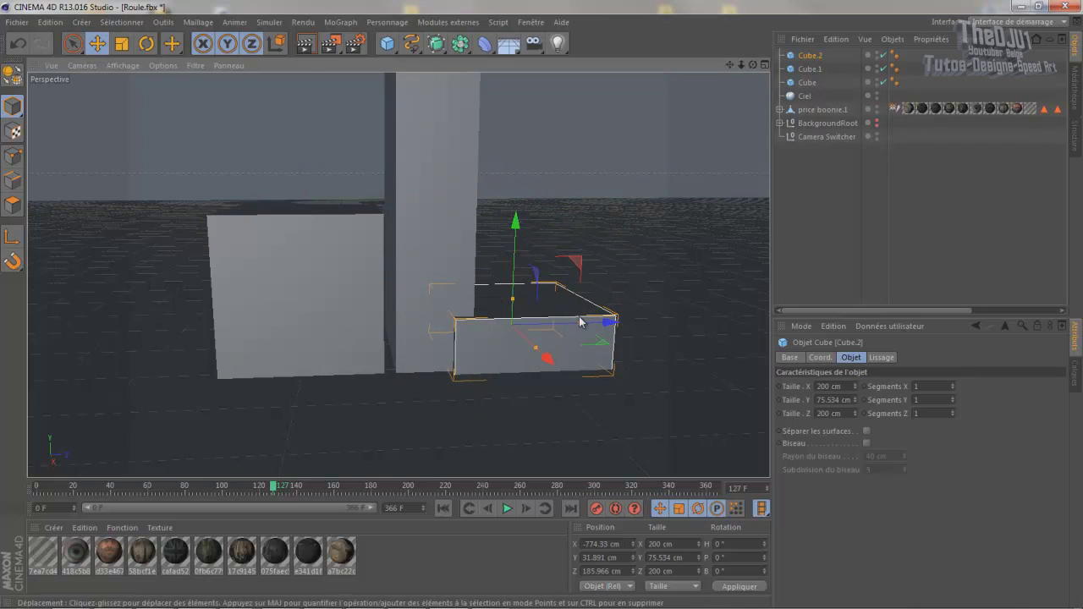
Step: Flatten the low cube to about 24 cm high, stretch it to about 691 cm along Z, and move it to about X -813, Y -3, Z 232 cm
left_click_drag(514, 301, 533, 356)
left_click_drag(605, 345, 738, 330)
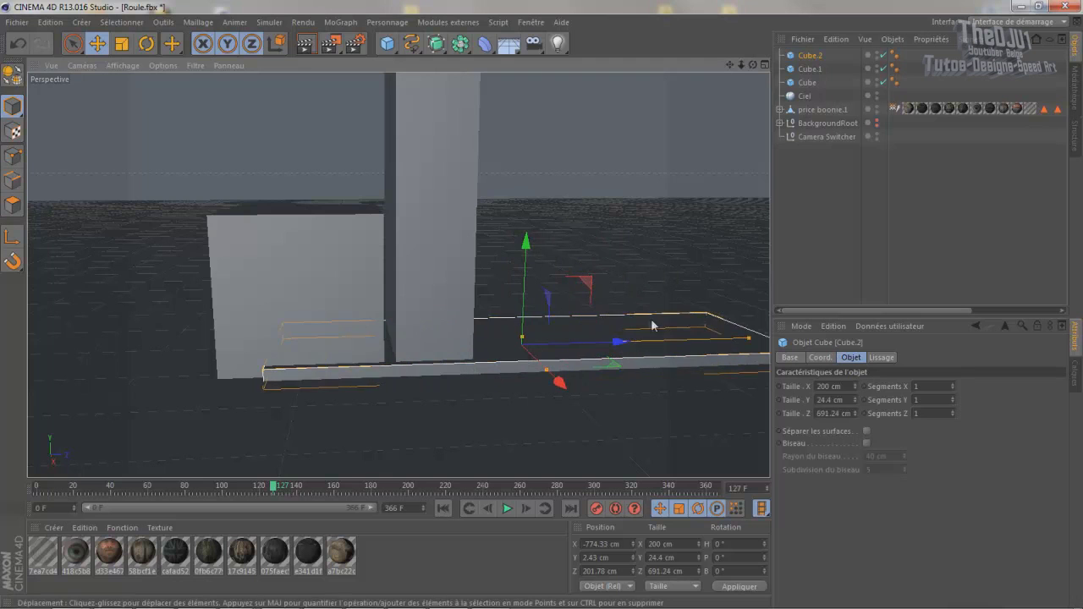
left_click_drag(630, 322, 563, 324, "alt")
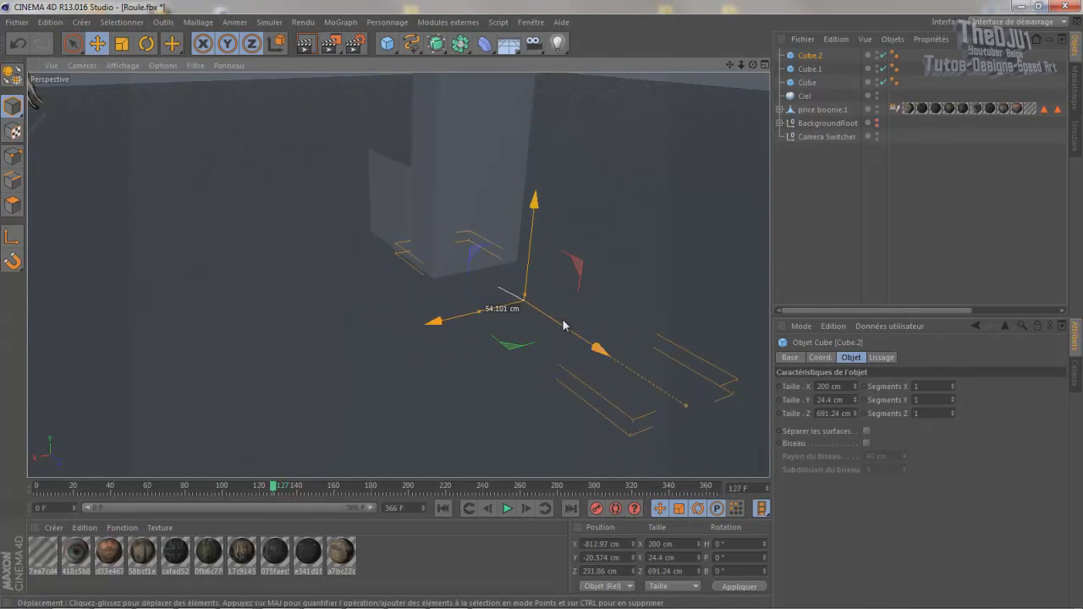
left_click_drag(523, 258, 530, 241)
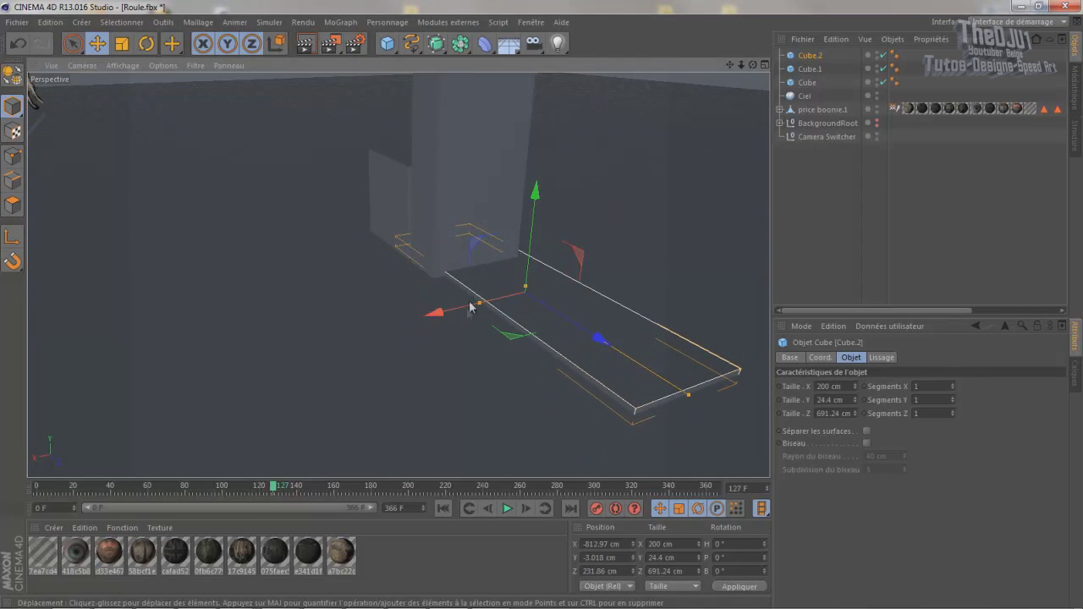
Step: Narrow the flat slab along X and place a copy of it parallel to the original
left_click_drag(479, 302, 509, 294)
left_click_drag(620, 285, 525, 360, "alt")
Step: Copy the first cube to about Z -347 cm, resize it to about 128 × 101 × 154 cm, and stack copies up to about Y 384 cm
left_click(424, 284)
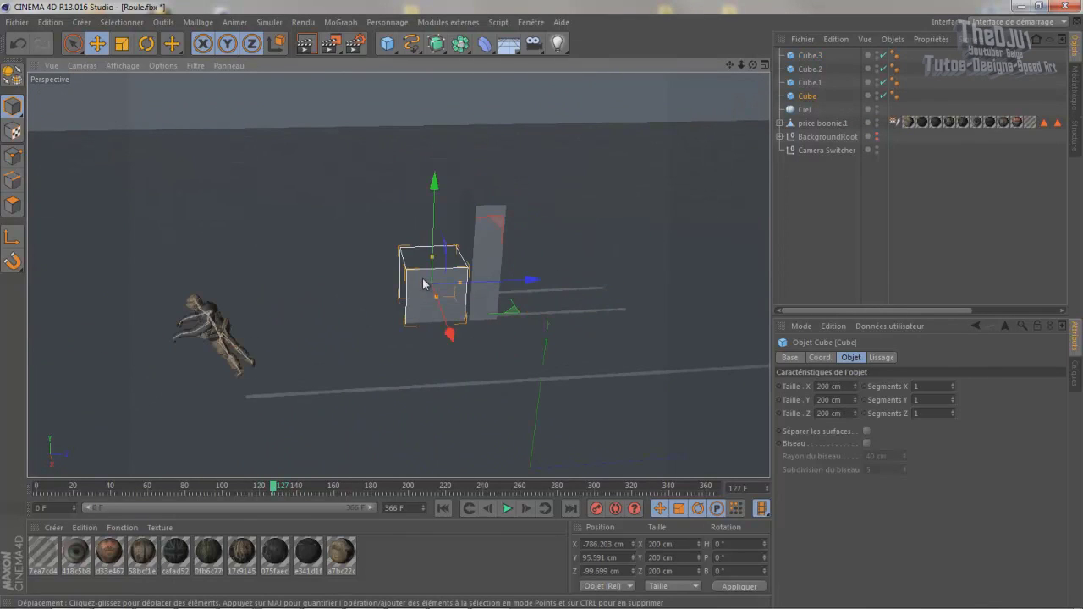
left_click_drag(488, 285, 360, 275, "ctrl")
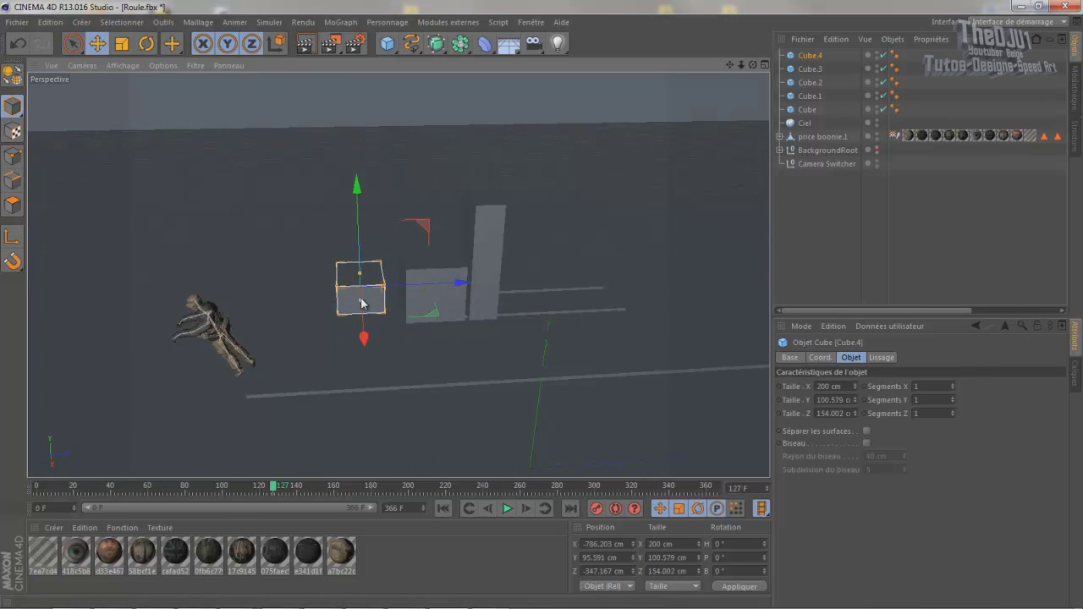
left_click_drag(361, 258, 356, 129)
left_click(361, 209, "ctrl")
left_click(408, 209, "ctrl")
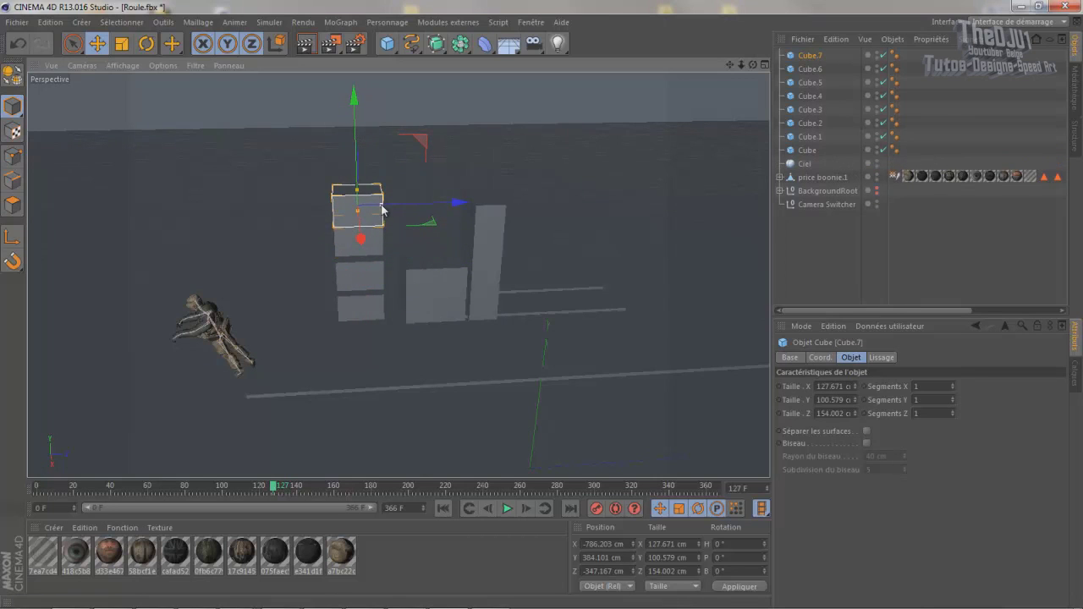
Step: Stretch the top block of the stack to about 562 cm along Z
left_click_drag(402, 205, 467, 205)
left_click_drag(753, 65, 649, 80)
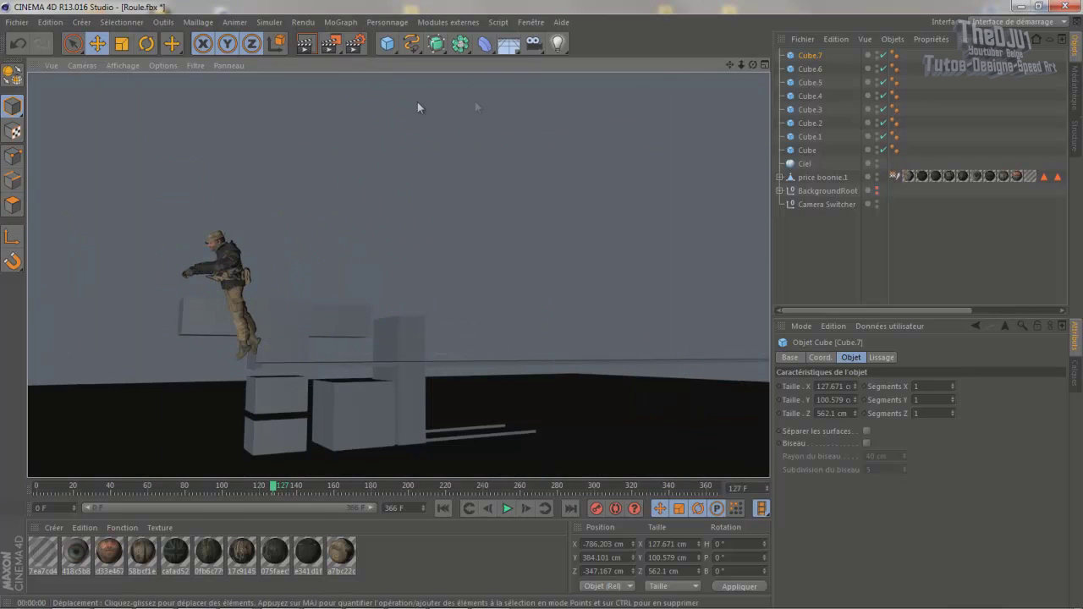
mouse_move(544, 311)
left_mouse_down("alt")
mouse_move(556, 310)
mouse_move(516, 297)
left_mouse_up("alt")
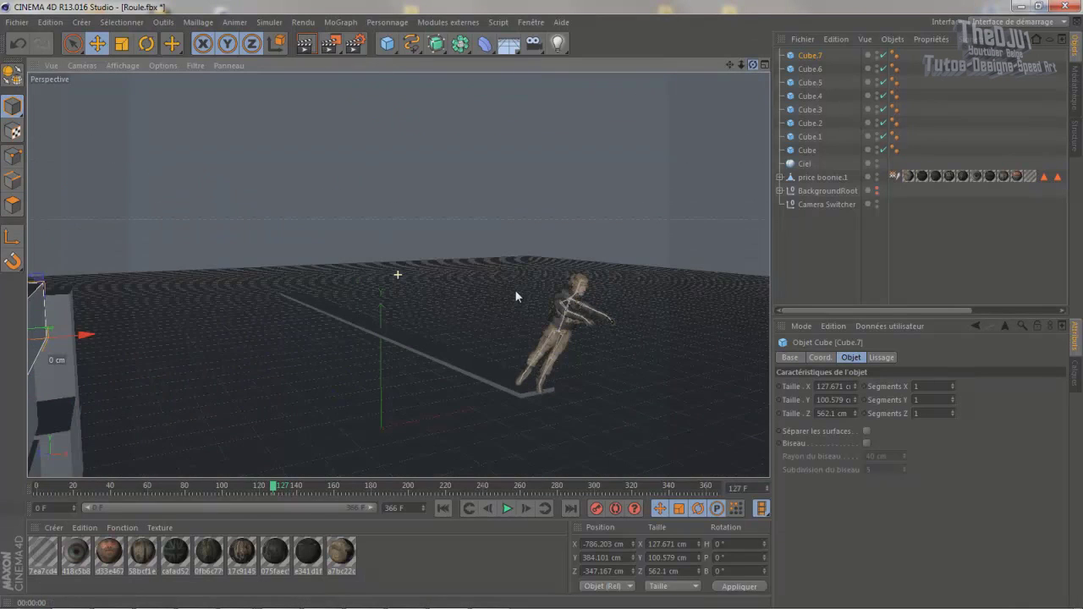
Step: Copy and paste all eight cubes and move the copies to the opposite side of the soldier, at about X 785 cm
left_click_drag(909, 50, 804, 154)
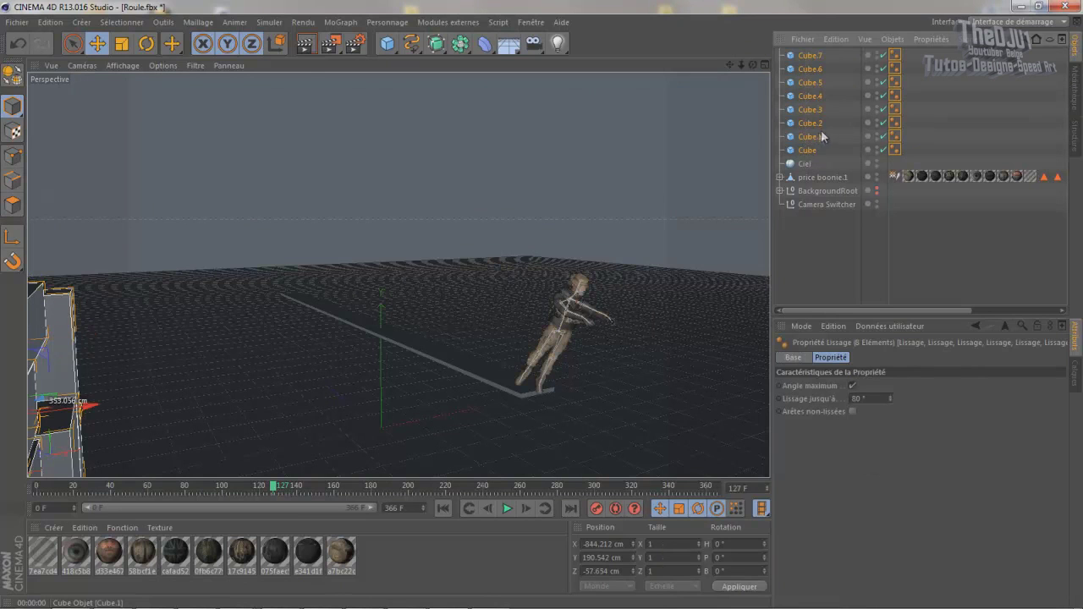
key("ctrl+c")
key("ctrl+v")
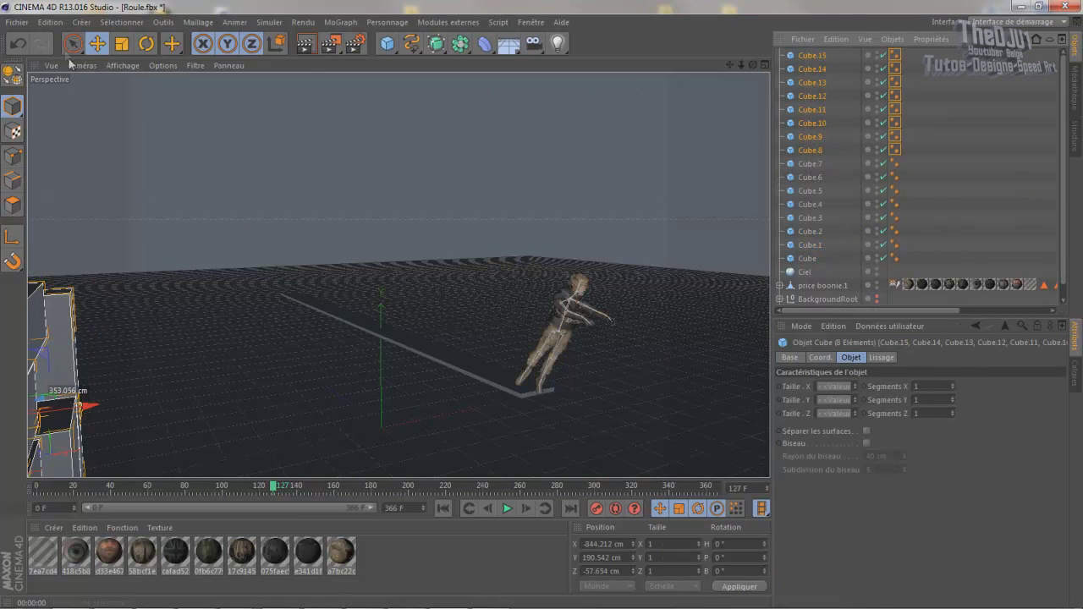
left_click_drag(103, 390, 677, 250)
left_click_drag(752, 65, 523, 311)
left_click_drag(540, 288, 542, 304)
left_click_drag(730, 64, 541, 305)
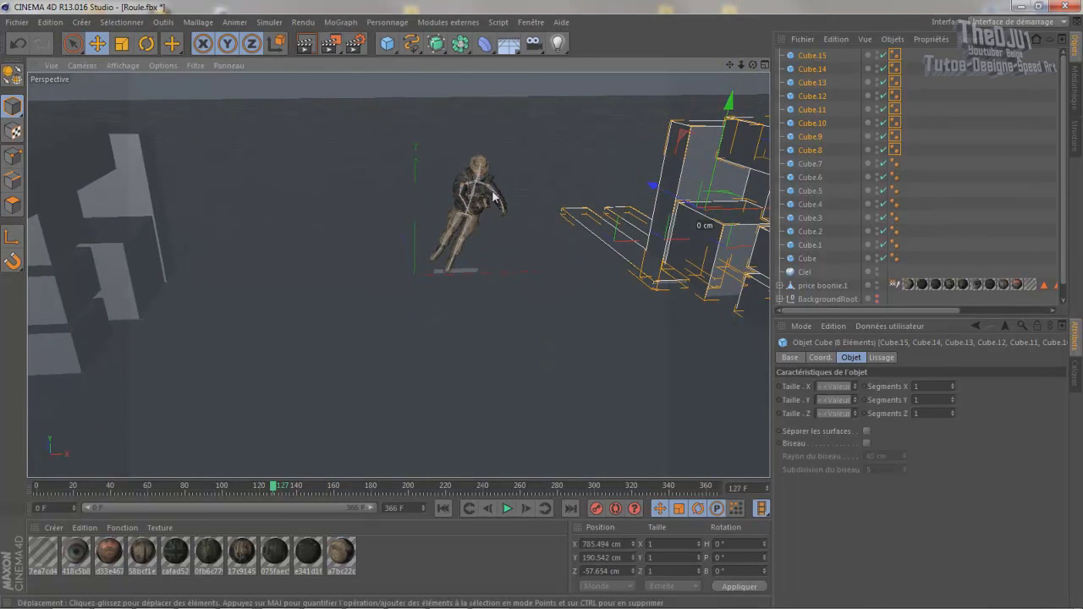
left_click_drag(753, 65, 540, 302)
left_click(740, 111)
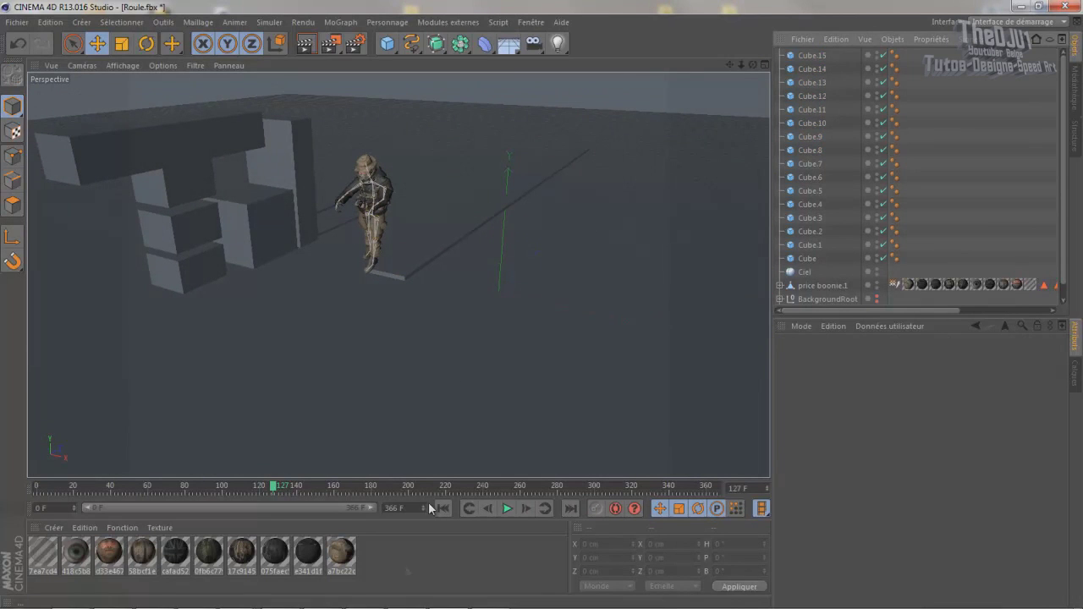
Step: Switch to Vegas Pro to look at the finished running-soldier shot, and return to CINEMA 4D
left_click(491, 597)
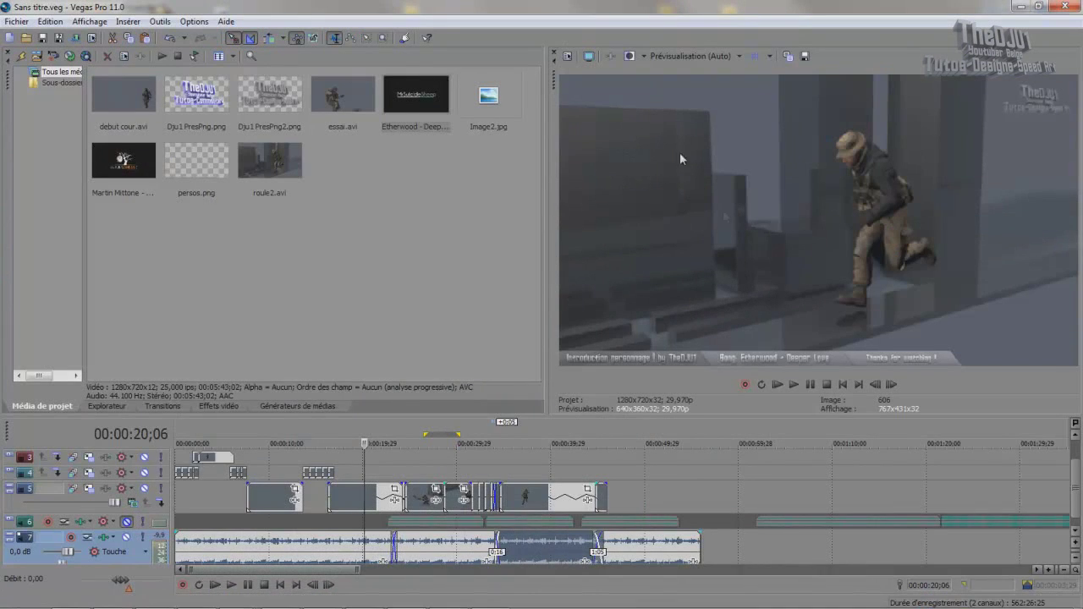
left_click(1021, 6)
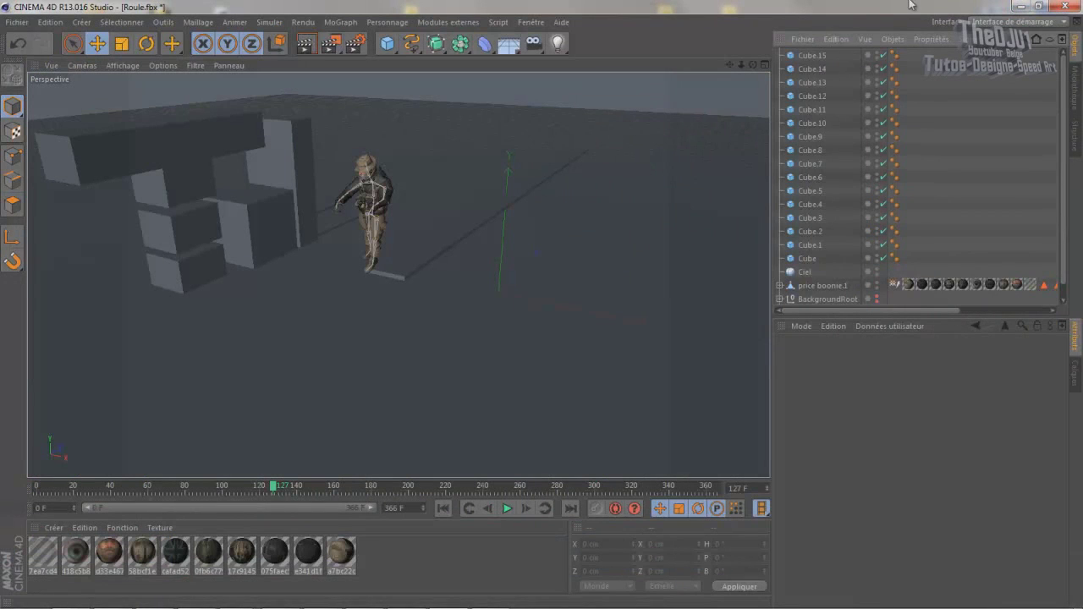
Step: Create a new material, disable its Couleur channel, and enable Luminescence at 7% intensity
left_click_drag(752, 66, 542, 305)
double_click(433, 559)
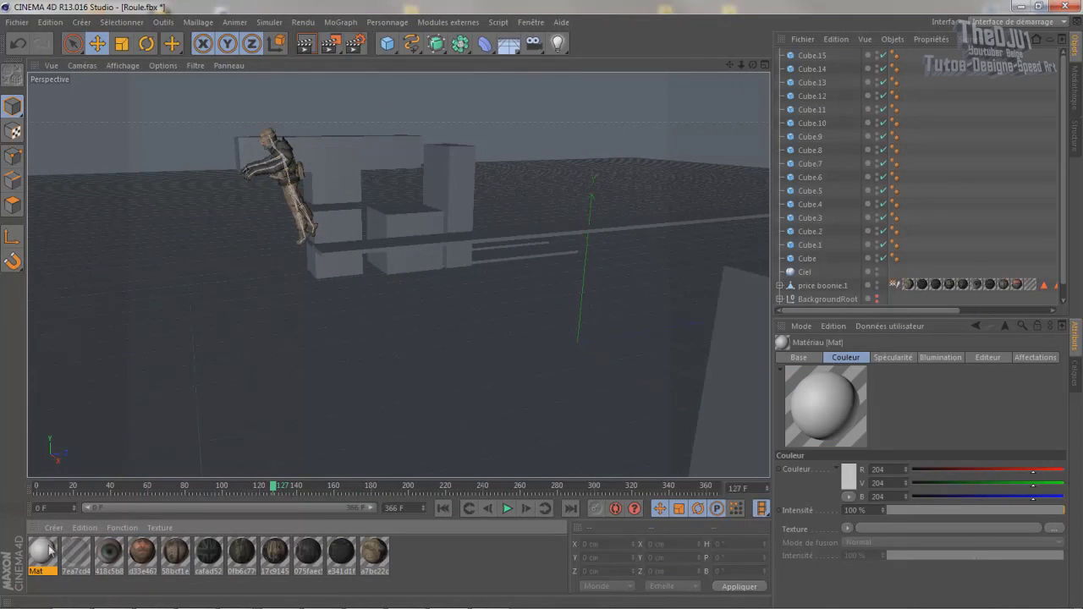
double_click(43, 552)
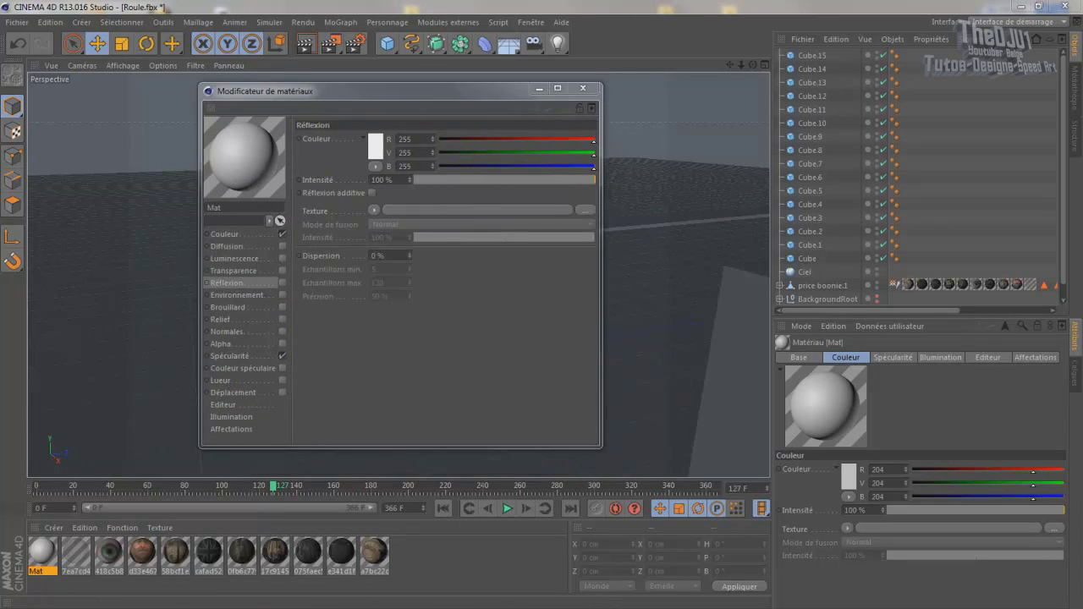
left_click(282, 234)
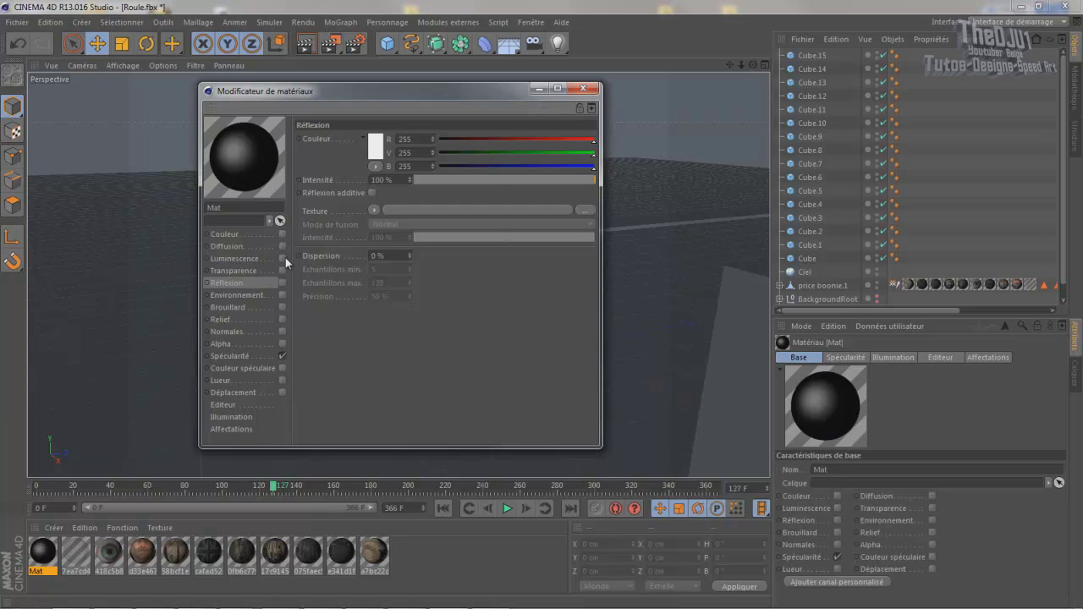
left_click(283, 258)
left_click_drag(421, 184, 421, 177)
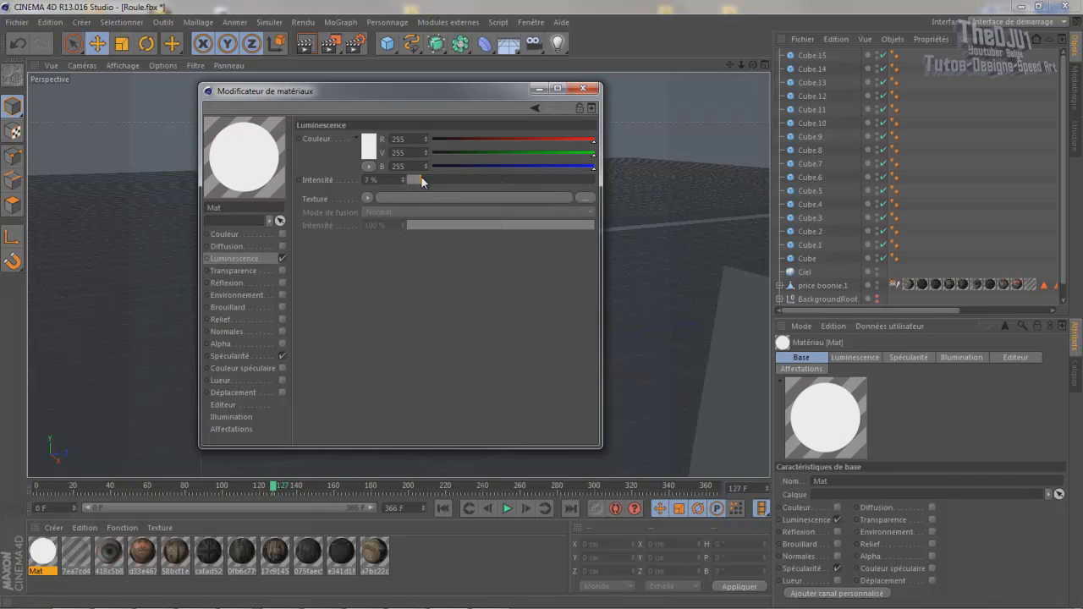
Step: Enable the material's Réflexion channel at 50% intensity with a Fresnel texture at 50% intensity, and close the material editor
left_click(239, 283)
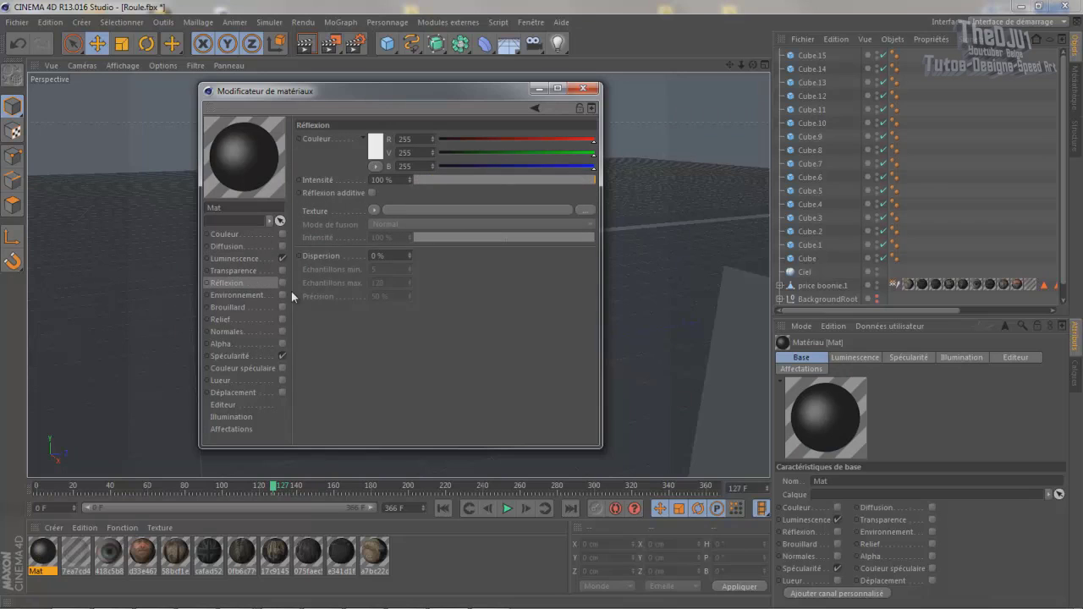
left_click(281, 283)
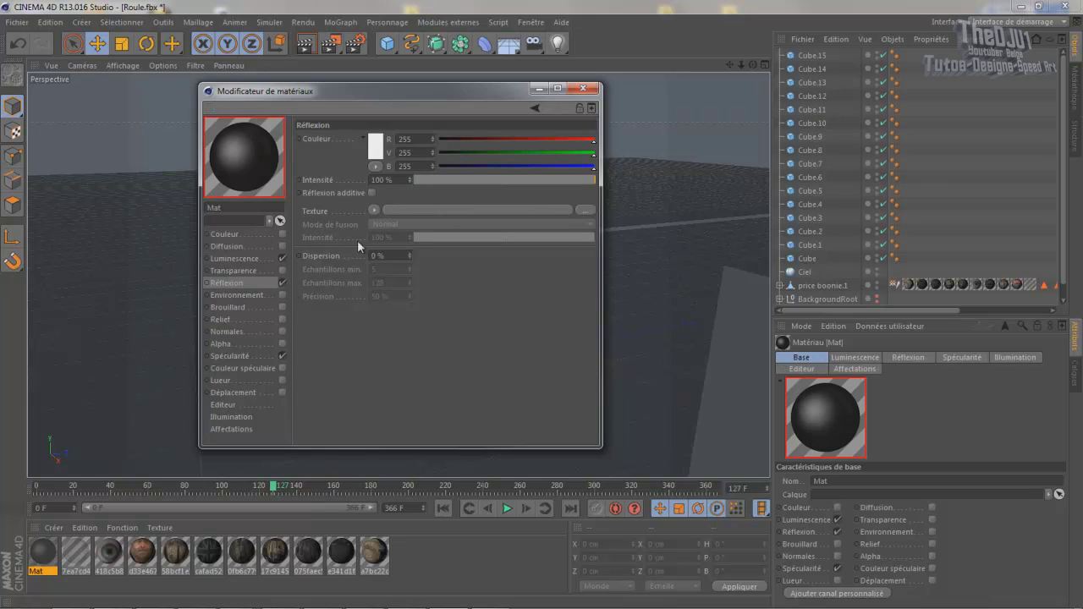
left_click(496, 180)
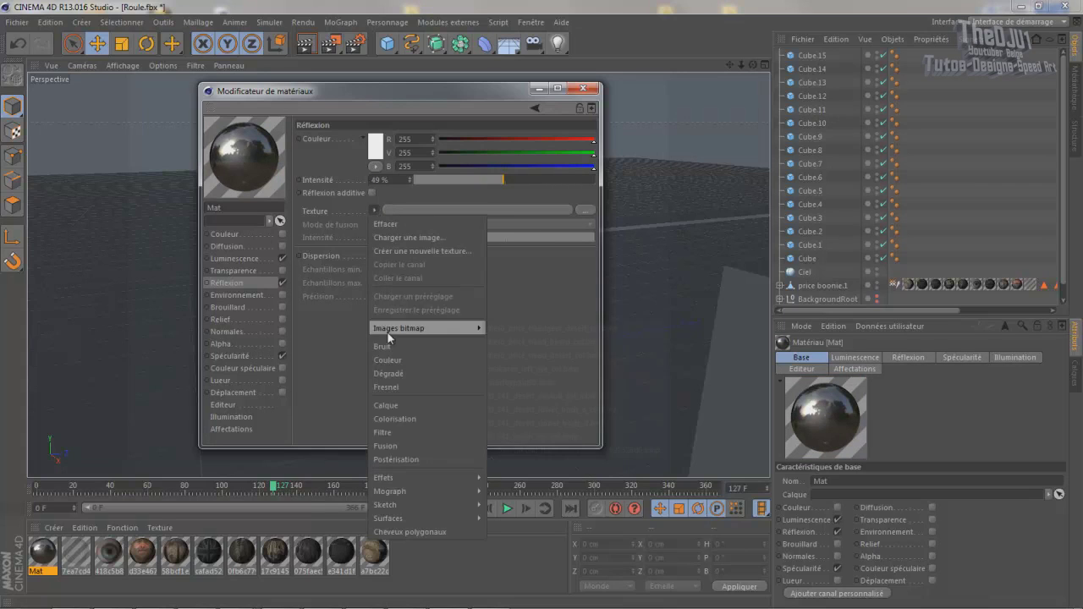
left_click(398, 380)
double_click(400, 277)
key("Return")
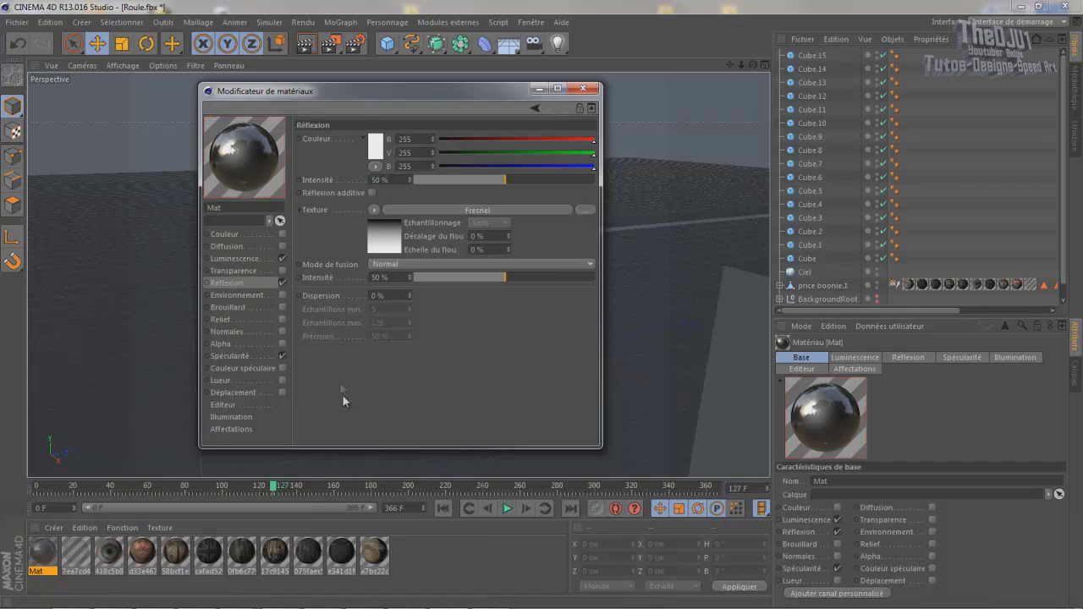
left_click(231, 356)
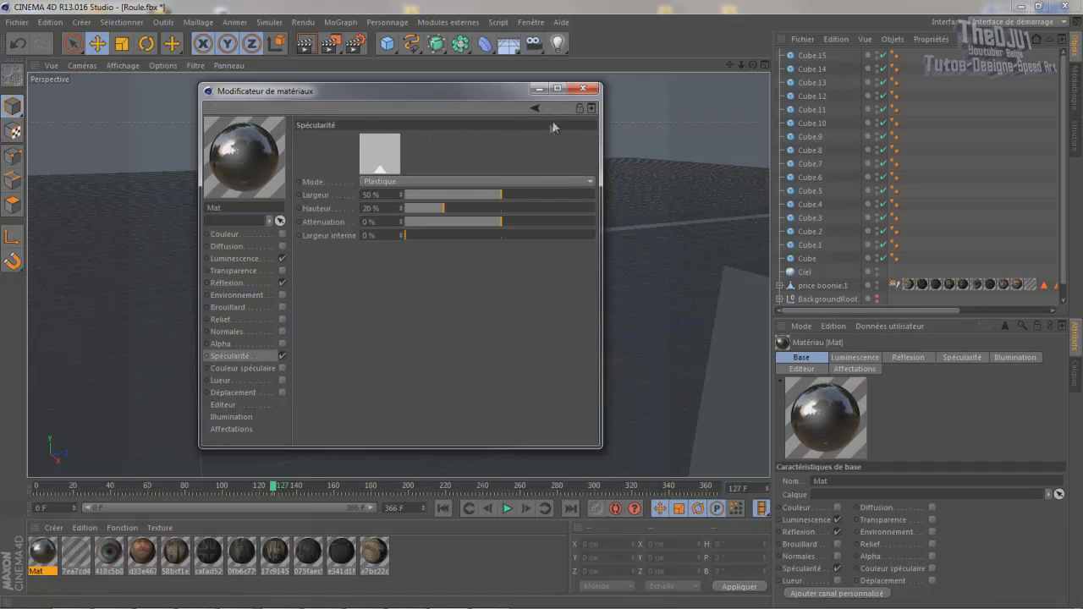
left_click(583, 88)
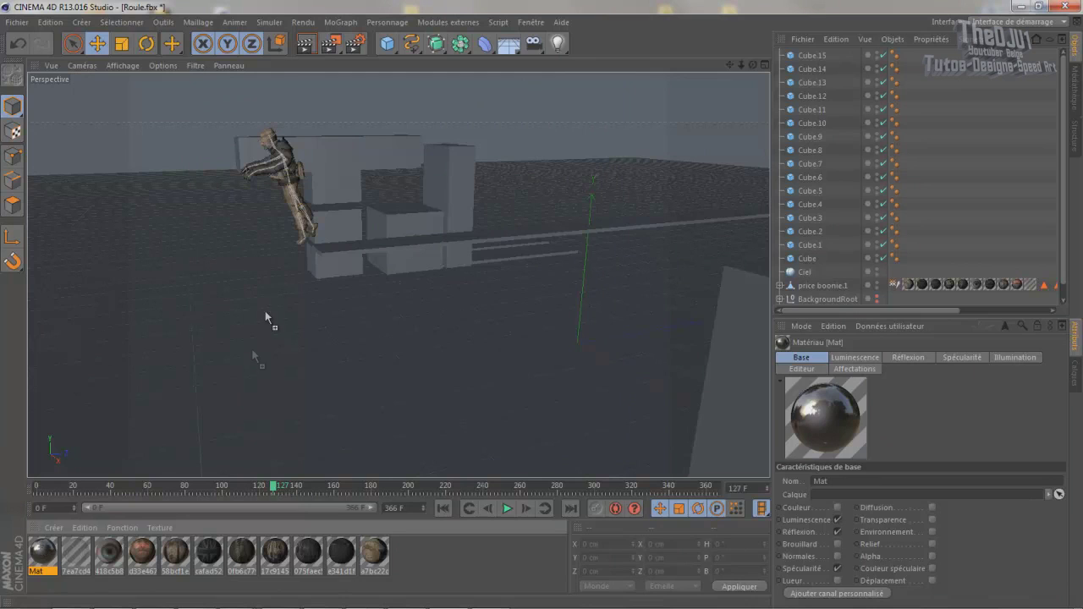
Step: Apply the dark reflective material Mat to all sixteen cubes at once
left_click_drag(344, 179, 372, 191)
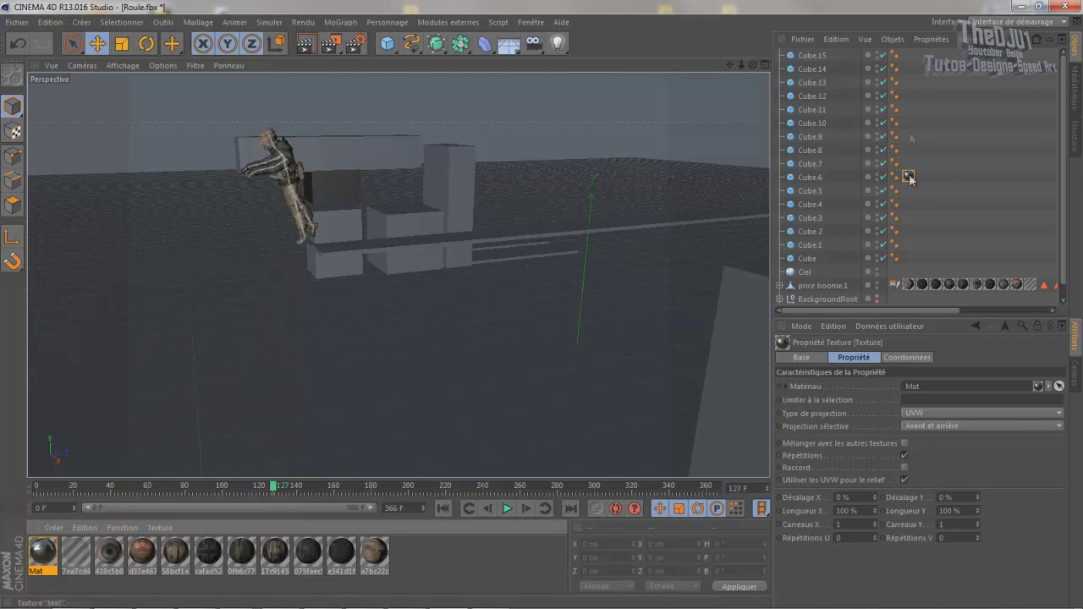
key("Delete")
left_click_drag(904, 57, 801, 264)
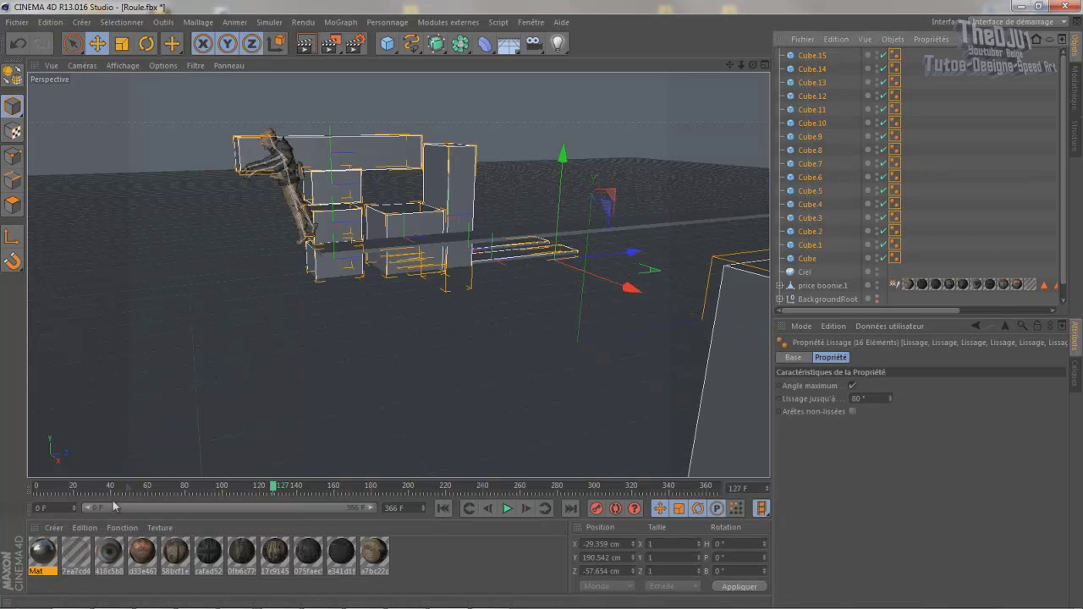
left_click(84, 528)
mouse_move(54, 528)
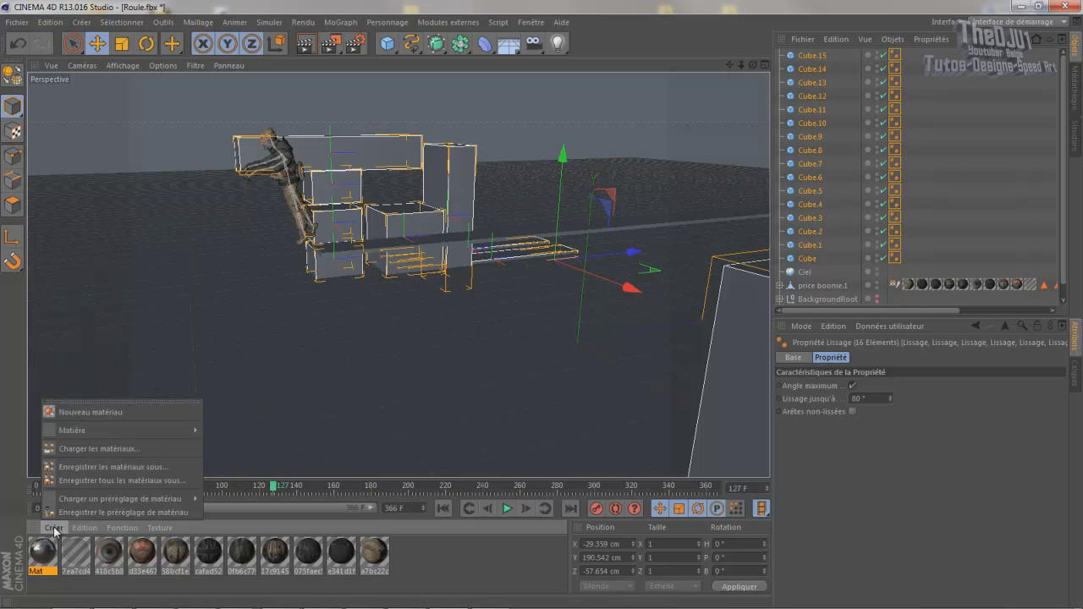
mouse_move(86, 506)
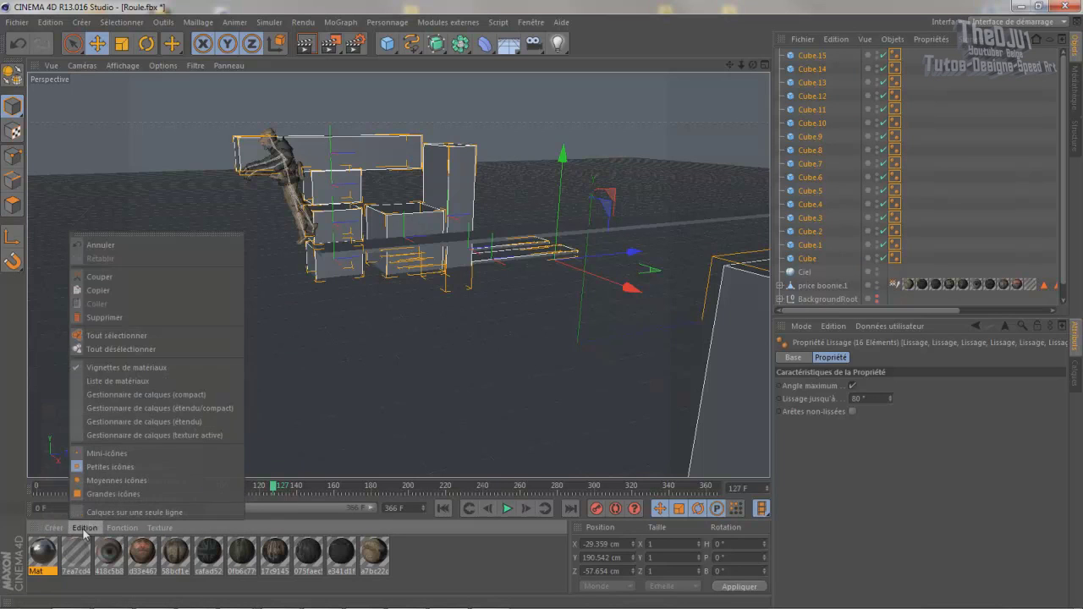
mouse_move(131, 529)
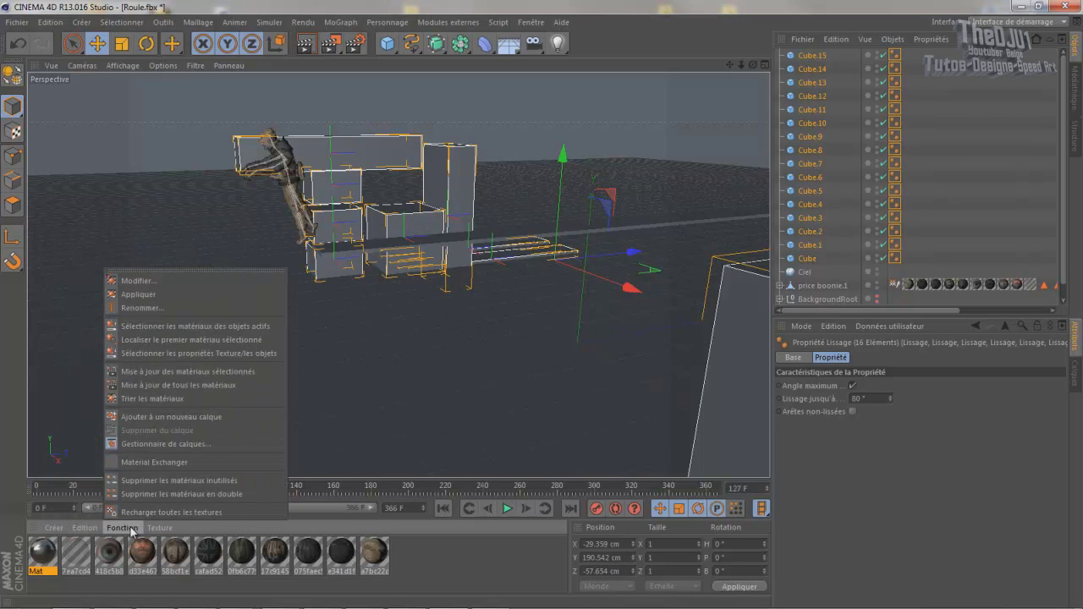
left_click(151, 296)
left_click(948, 211)
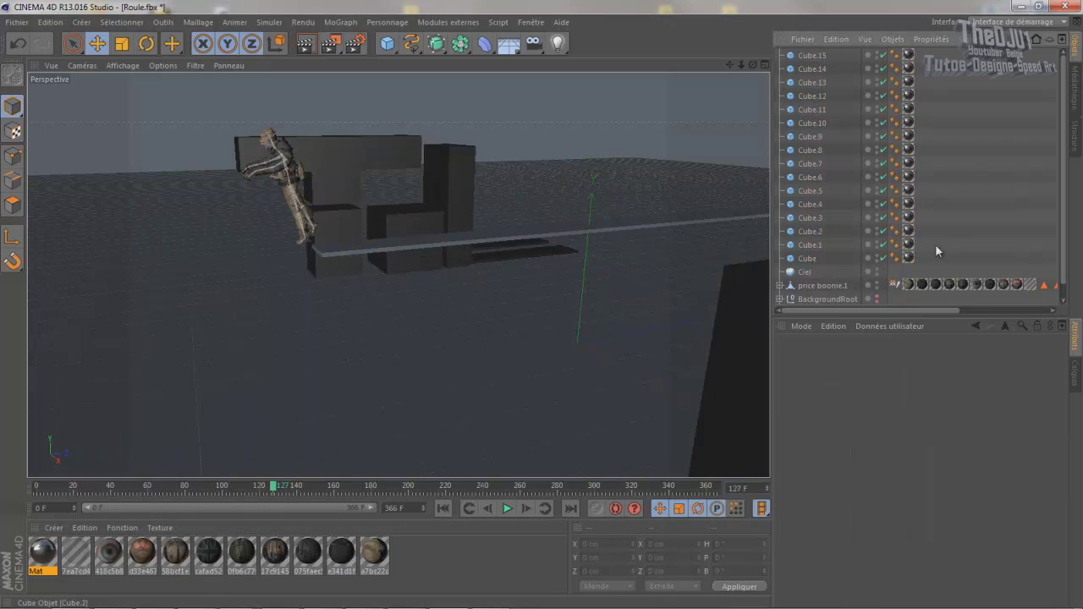
left_click_drag(830, 146, 793, 51)
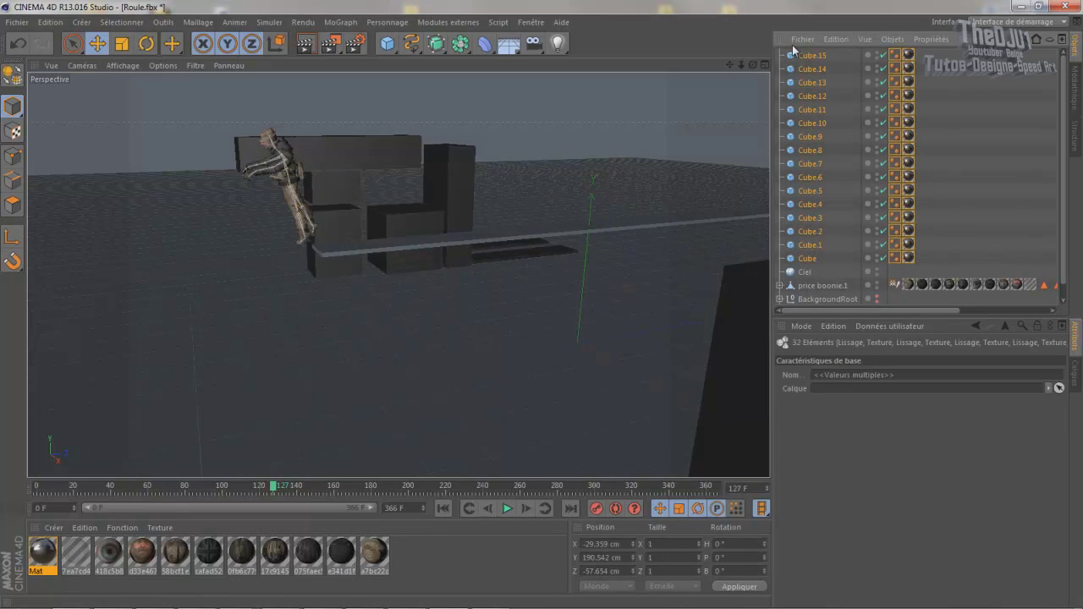
right_click(105, 538)
left_click(935, 150)
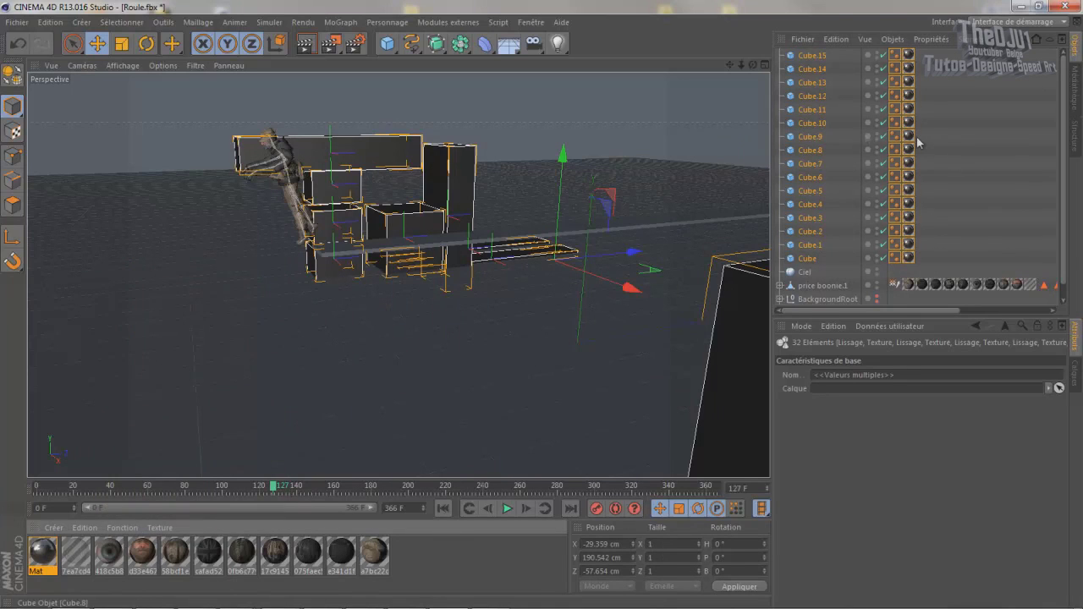
Step: Render the view at frame 127, at frame 100 nearer the blocks, and close up on the long top block to check the cube material
left_click(306, 44)
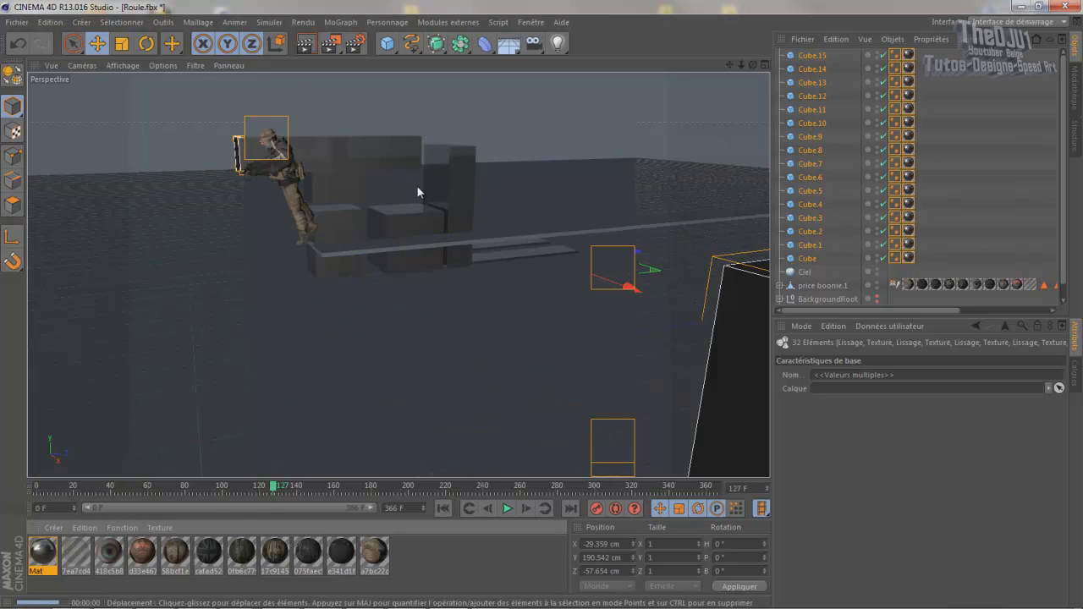
left_click_drag(499, 209, 459, 213, "alt")
left_click(248, 156)
right_click_drag(125, 185, 453, 471, "alt")
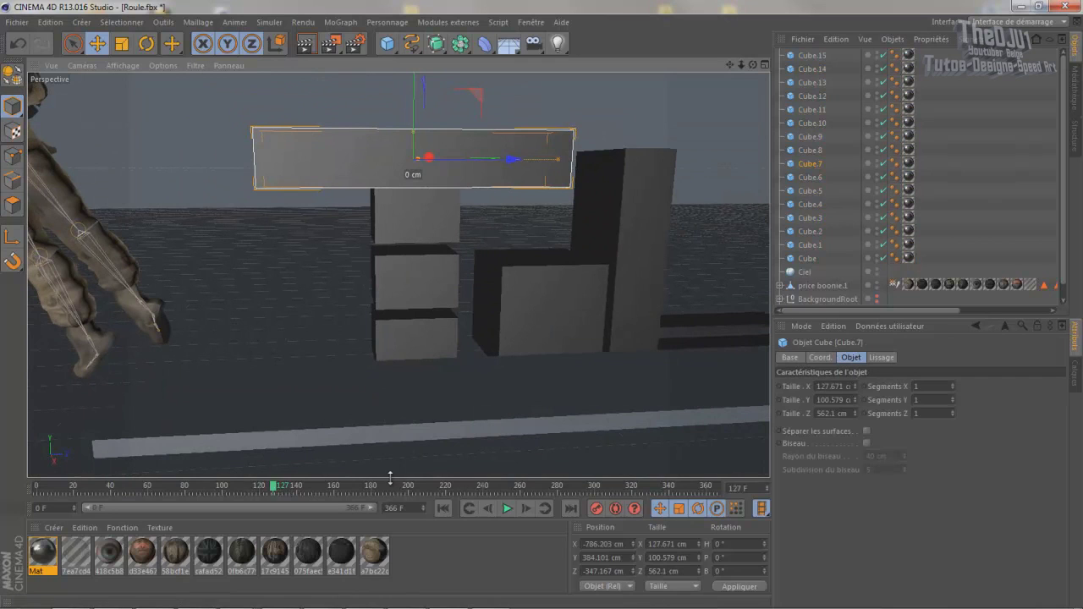
left_click_drag(392, 488, 417, 489)
left_click_drag(323, 483, 222, 485)
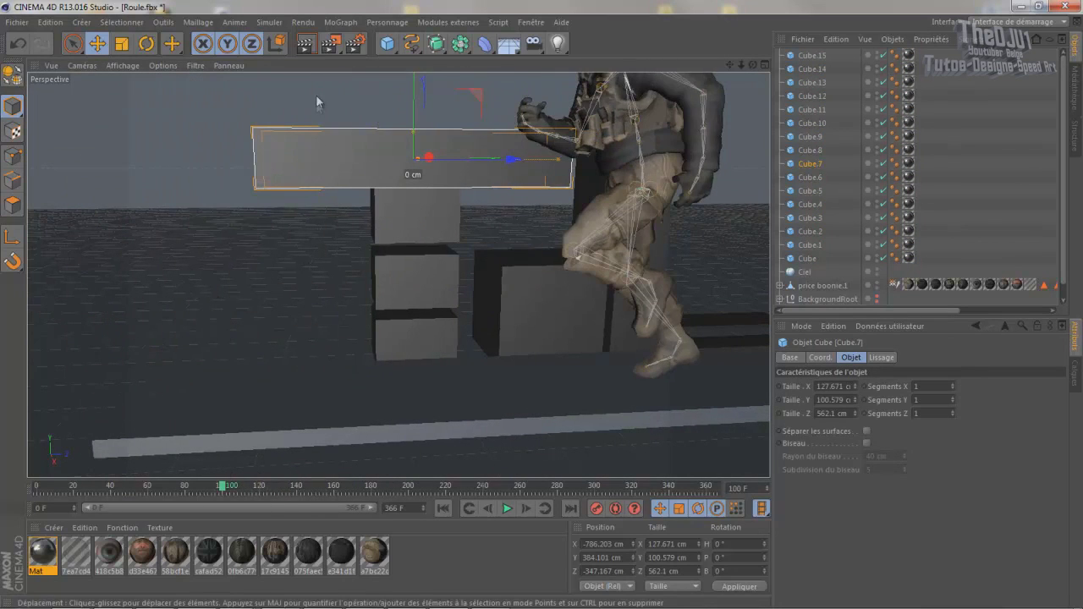
left_click(319, 49)
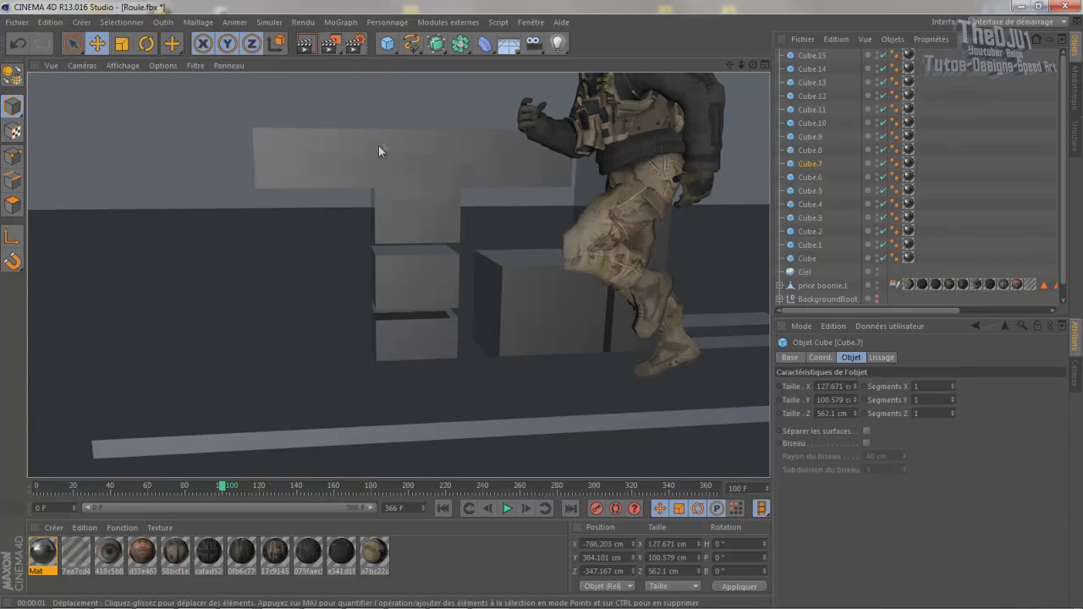
scroll(376, 148, "up", 6)
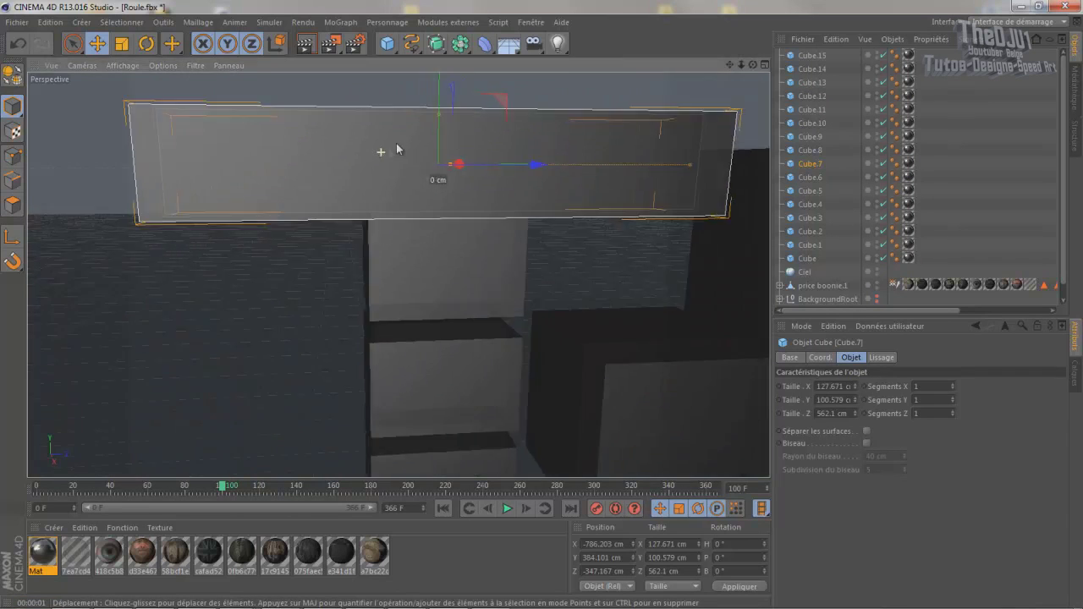
left_click(314, 47)
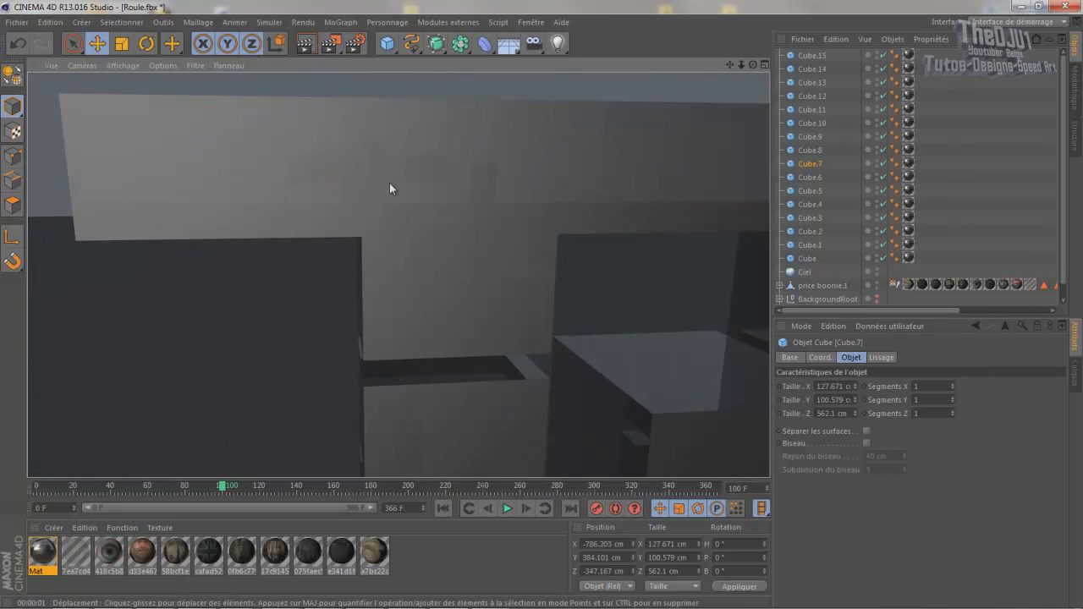
Step: Examine the Réflexion channel settings of the cube material Mat and close the material editor
left_click_drag(417, 172, 703, 175, "alt")
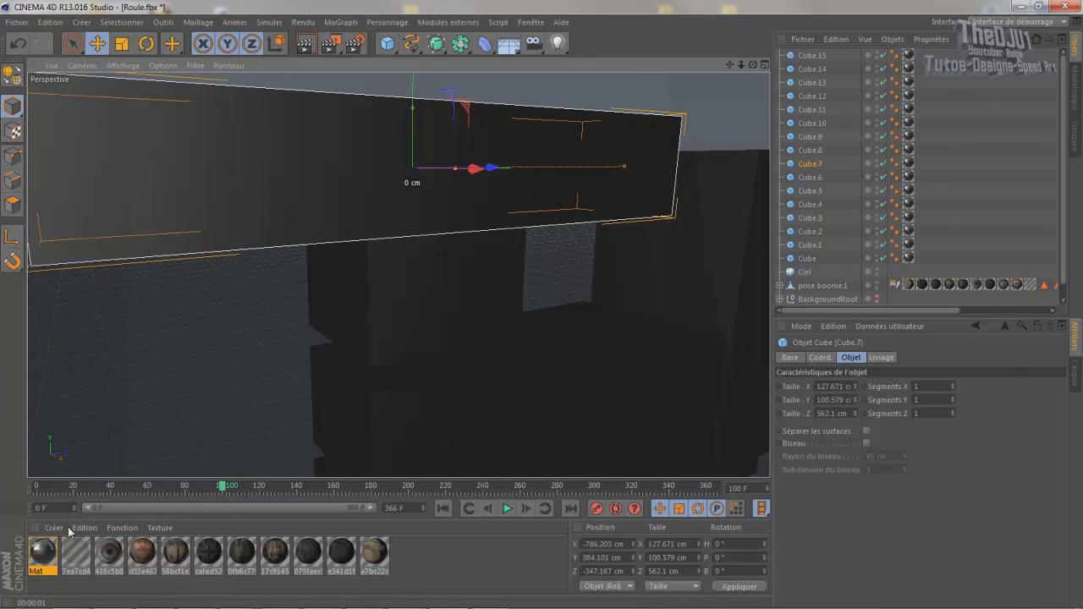
left_click(45, 550)
double_click(45, 551)
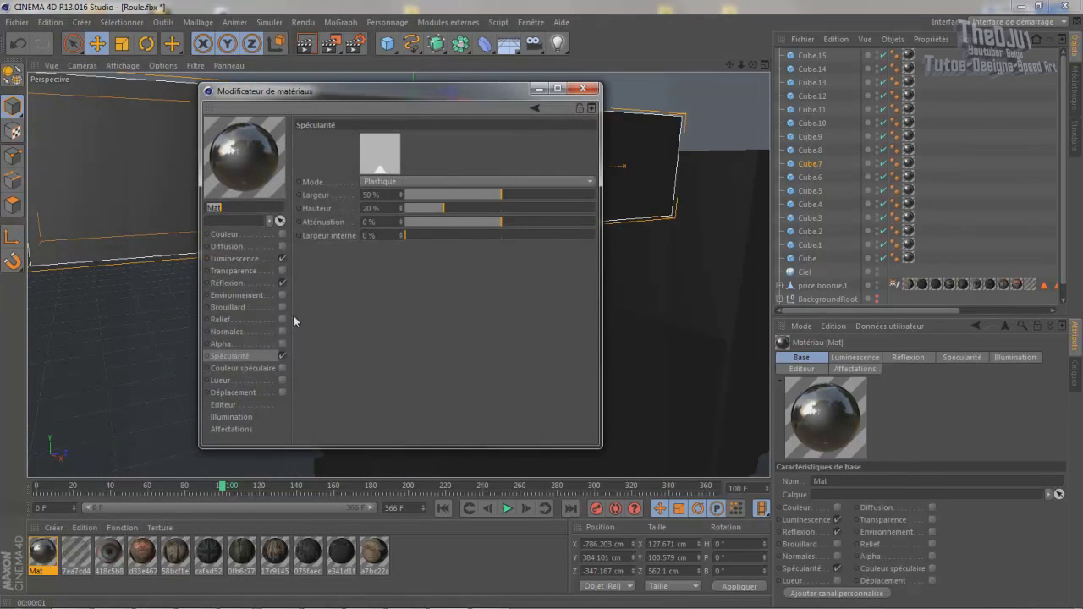
left_click(249, 282)
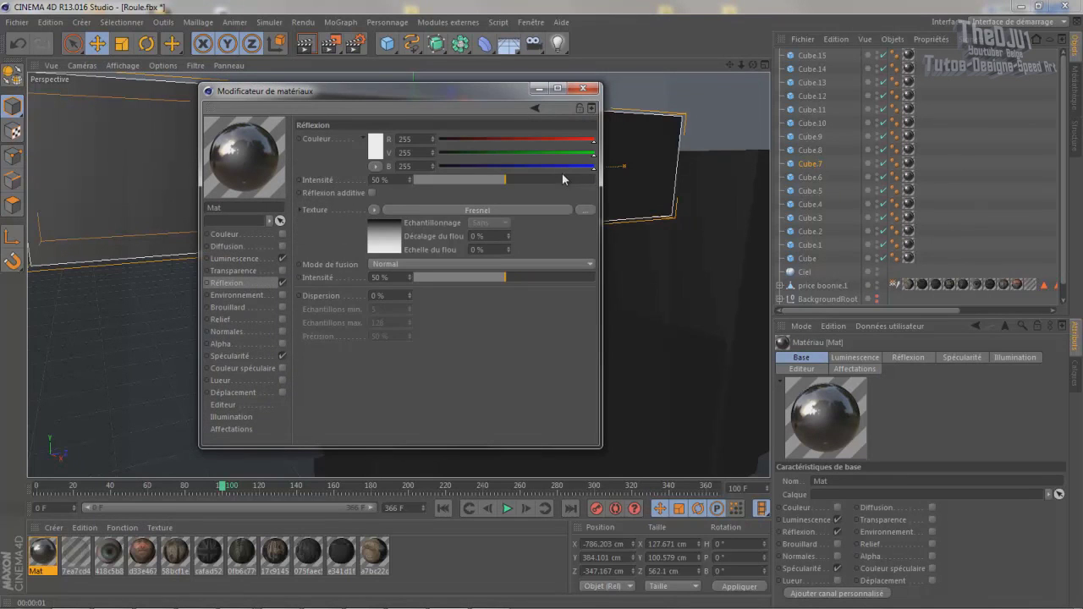
left_click(582, 88)
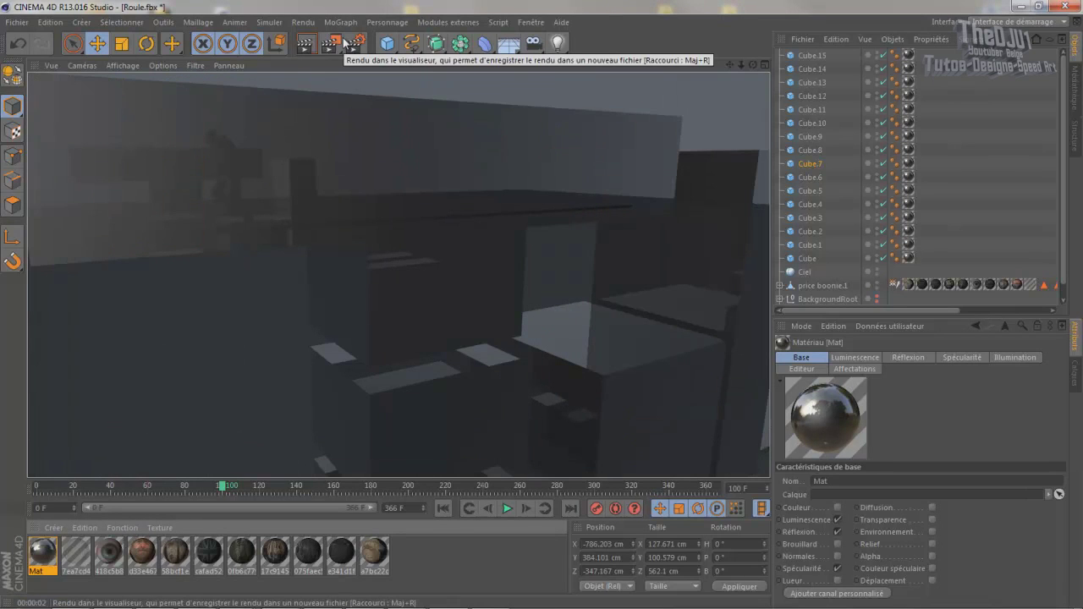
Step: Return the animation to frame 0, add a camera overlooking the cube set, and look through it
scroll(552, 259, "down", 10)
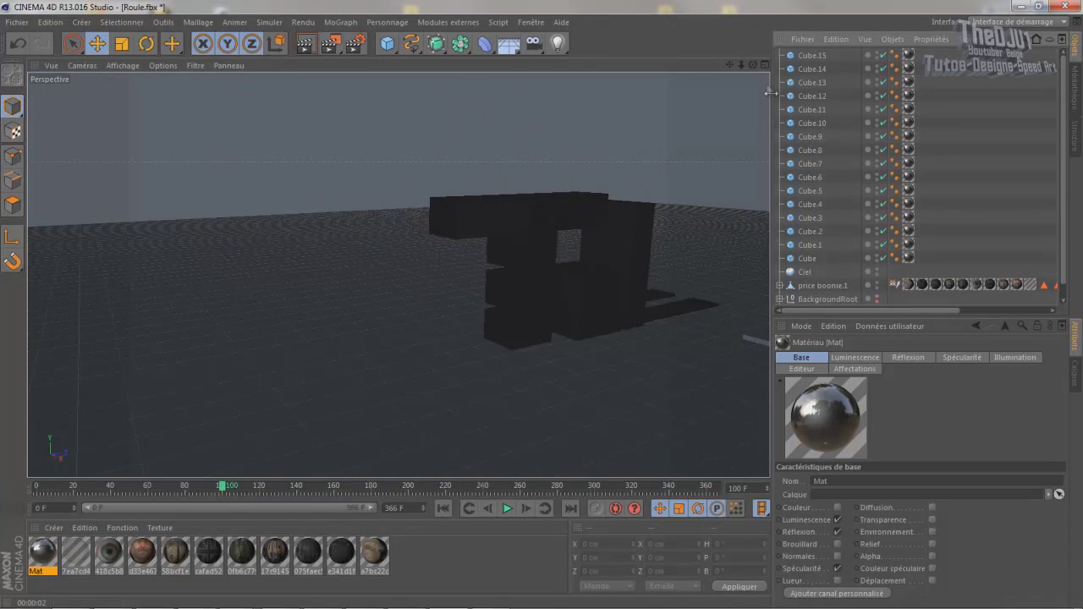
scroll(539, 304, "up", 10)
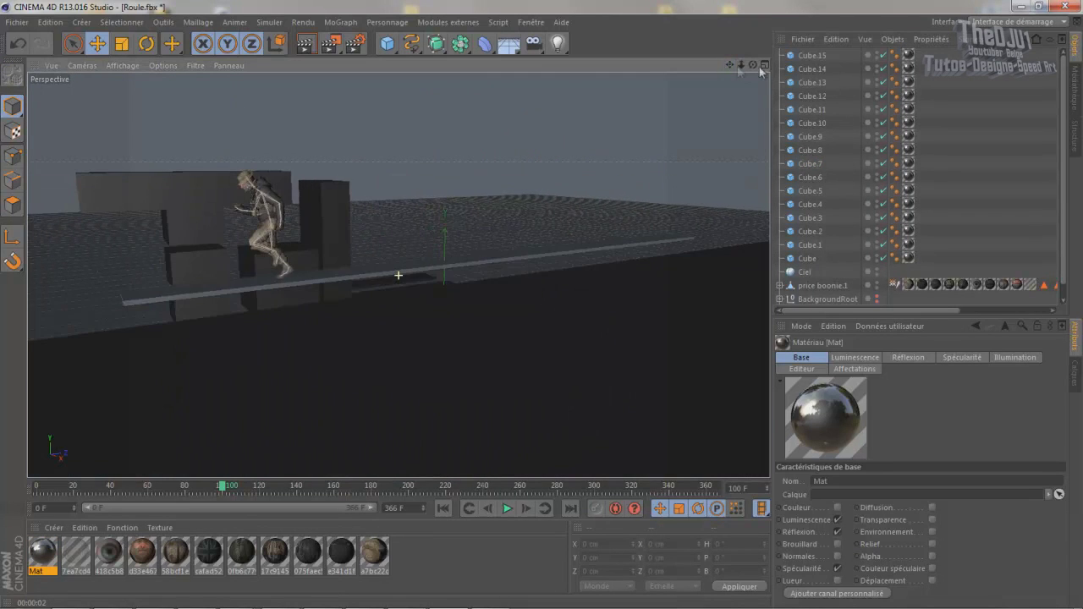
left_click_drag(760, 67, 539, 304)
left_click_drag(736, 66, 541, 304)
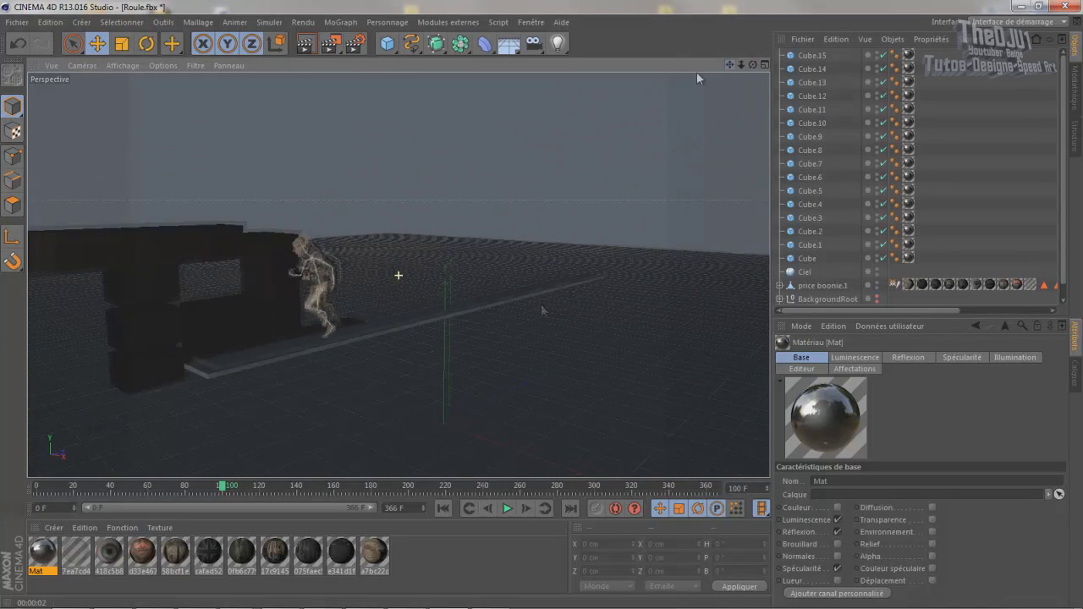
left_click(443, 508)
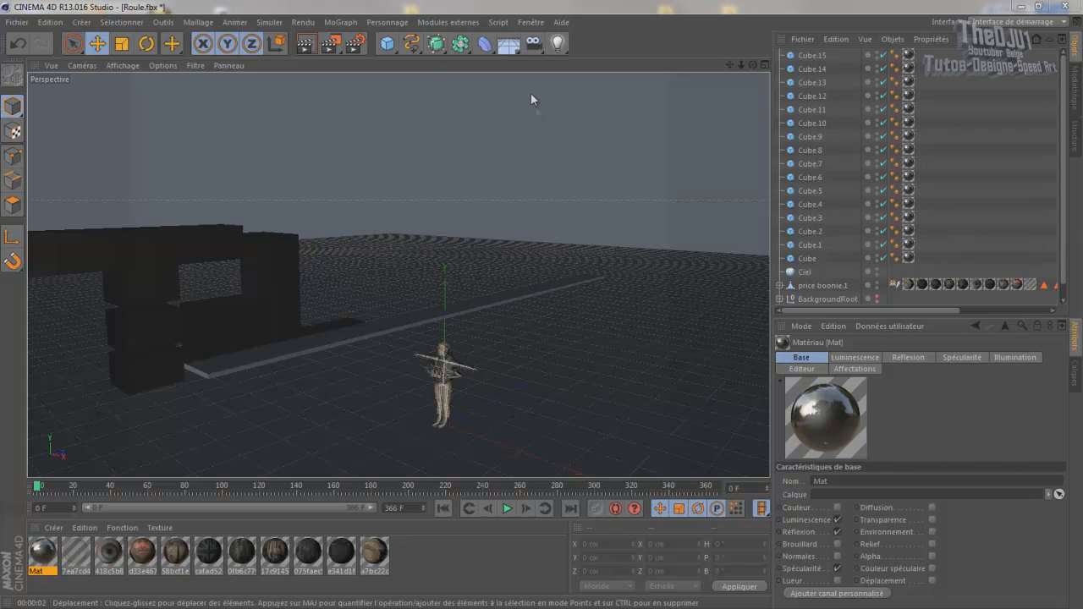
left_click(533, 44)
left_click(571, 53)
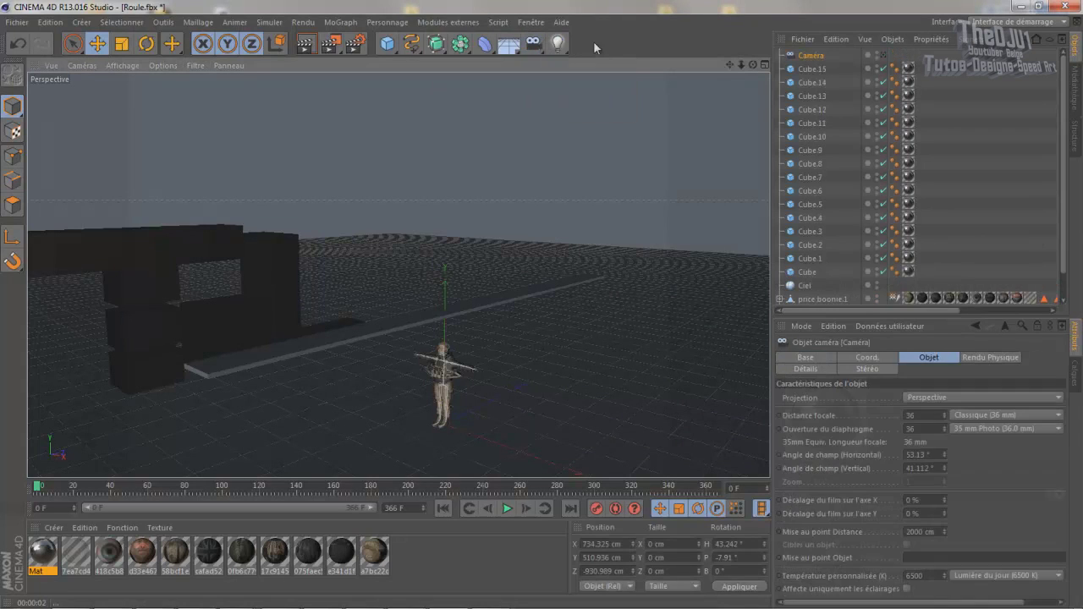
left_click(883, 55)
Step: Frame the running soldier with the camera at frame 1, about X 217, Y 395, Z 35 cm, and record a camera keyframe
scroll(520, 423, "up", 5)
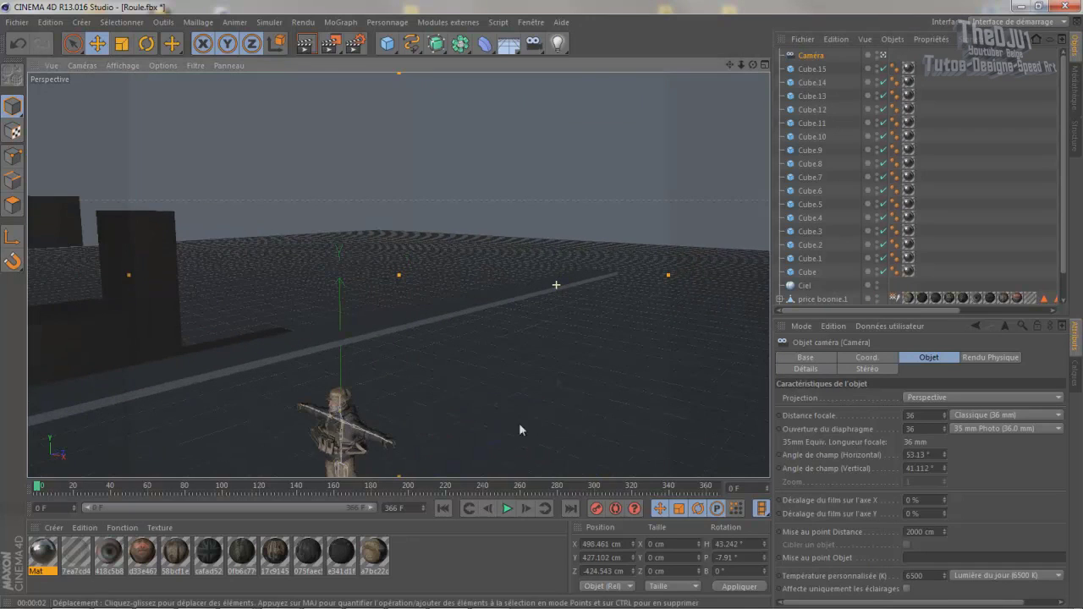
scroll(612, 313, "up", 4)
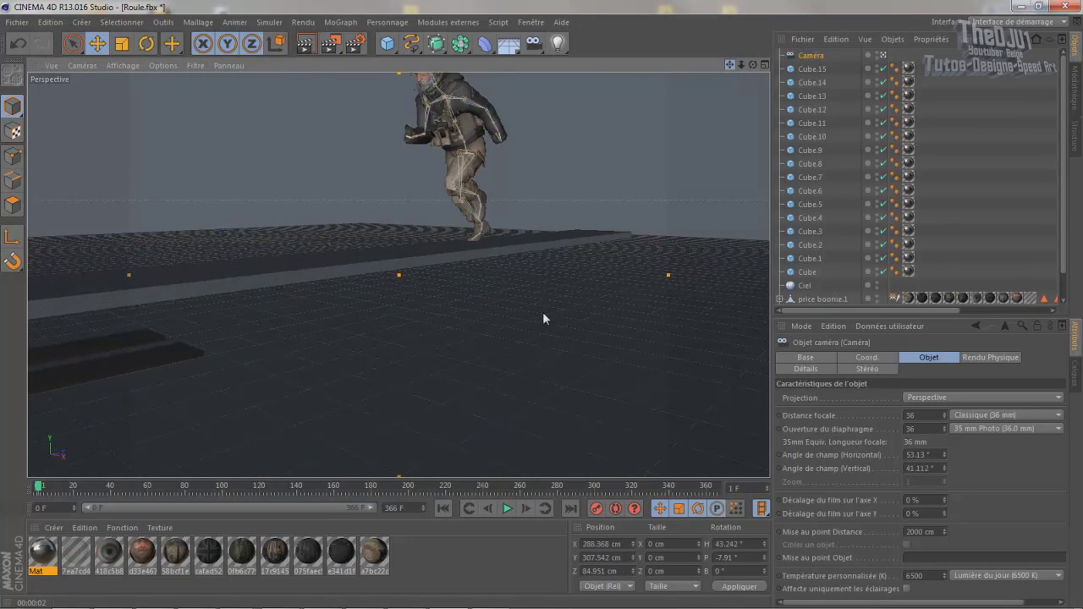
scroll(542, 309, "down", 4)
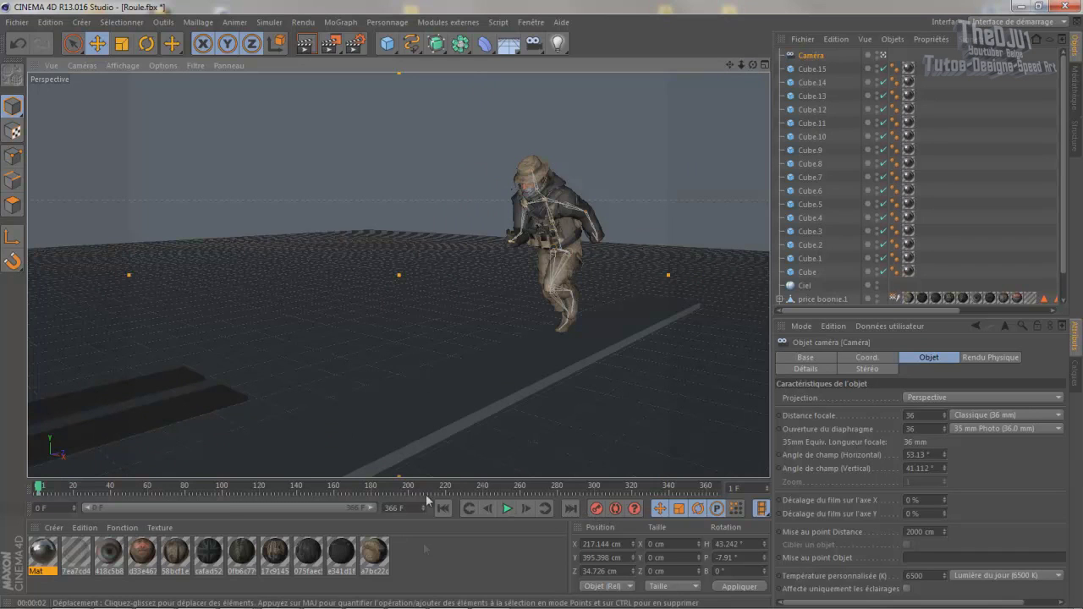
scroll(283, 404, "down", 10)
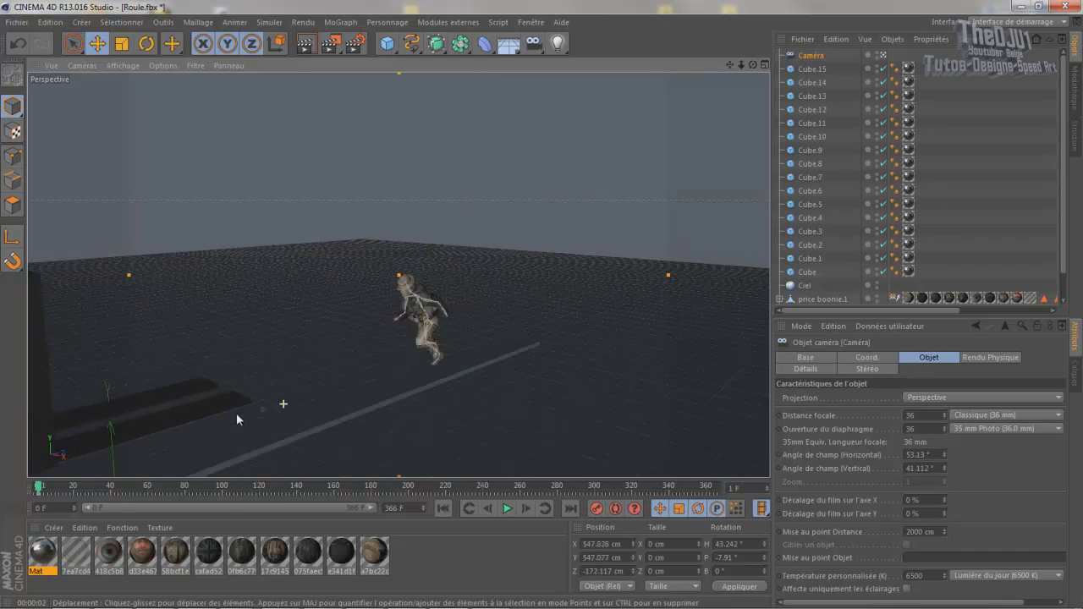
Step: At frame 106, reposition the camera in front of the soldier, about X -106, Y 403, Z -692 cm, and record a camera keyframe
left_click(507, 509)
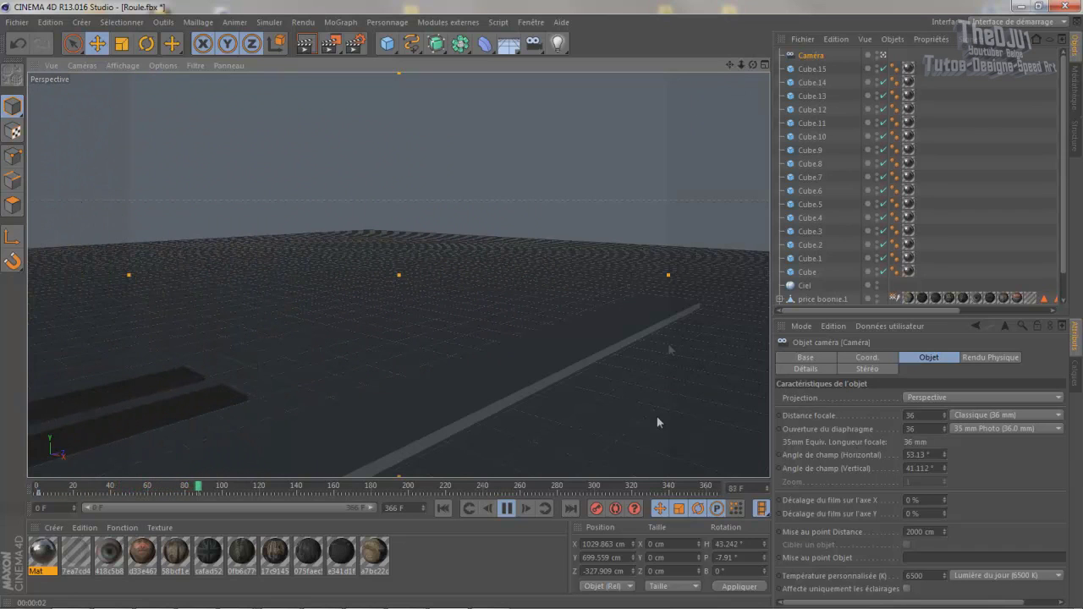
left_click(507, 508)
right_click_drag(225, 383, 550, 177, "alt")
left_click_drag(728, 65, 599, 292)
left_click_drag(748, 70, 454, 366)
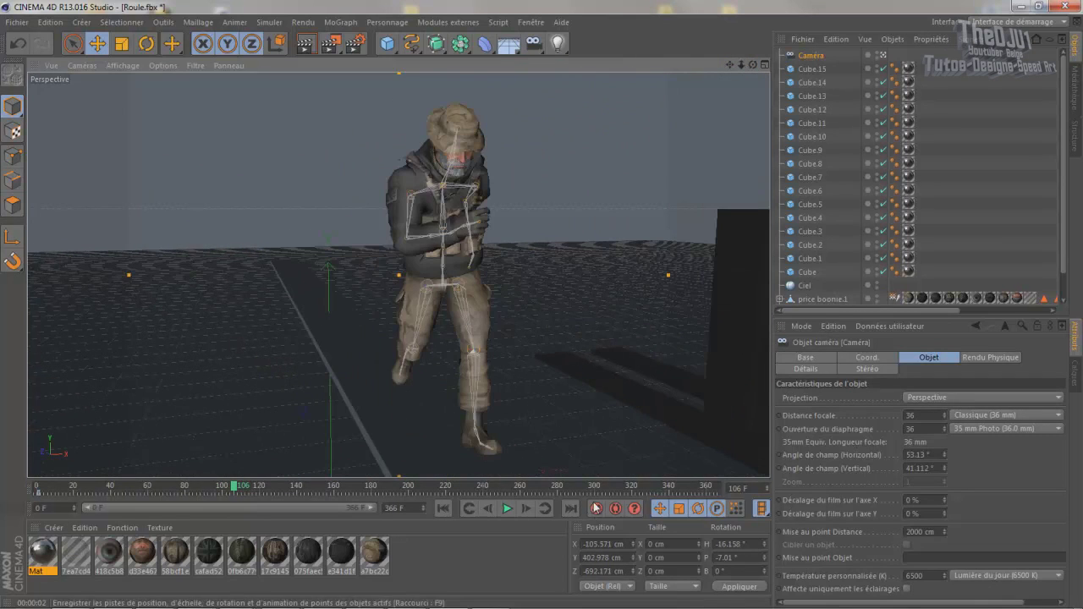
Step: Play the animation through the camera from the start to frame 113, test-rendering the view at frame 69
left_click(458, 512)
left_click(509, 508)
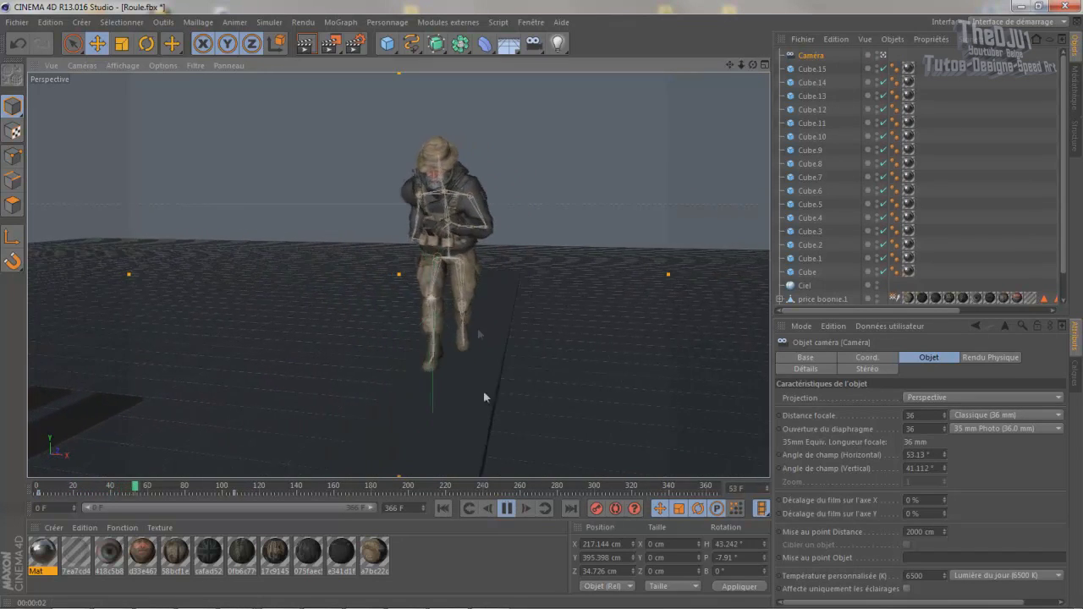
left_click(306, 44)
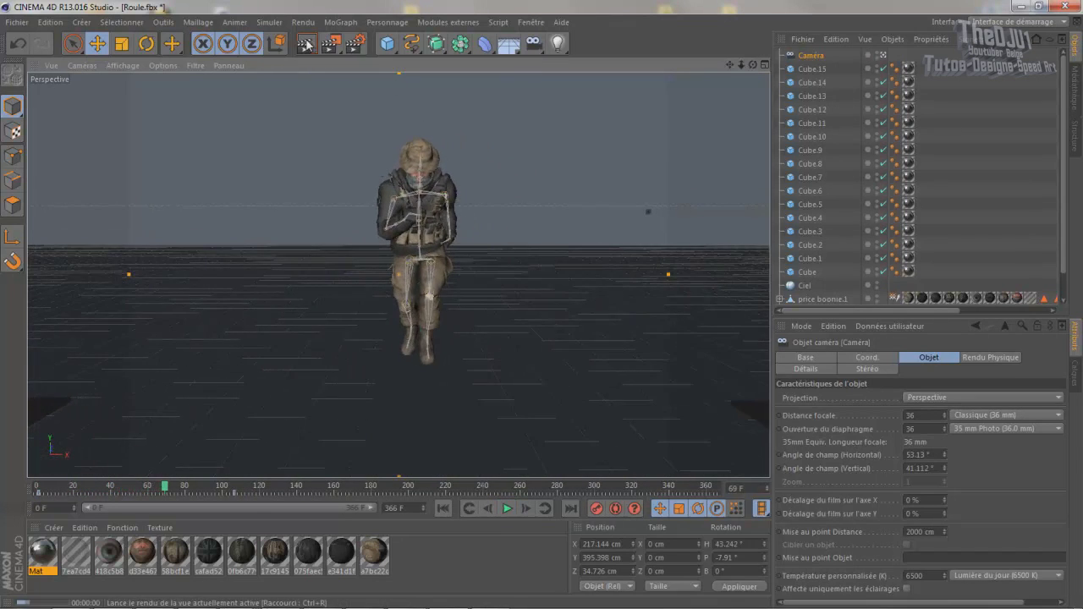
left_click(507, 508)
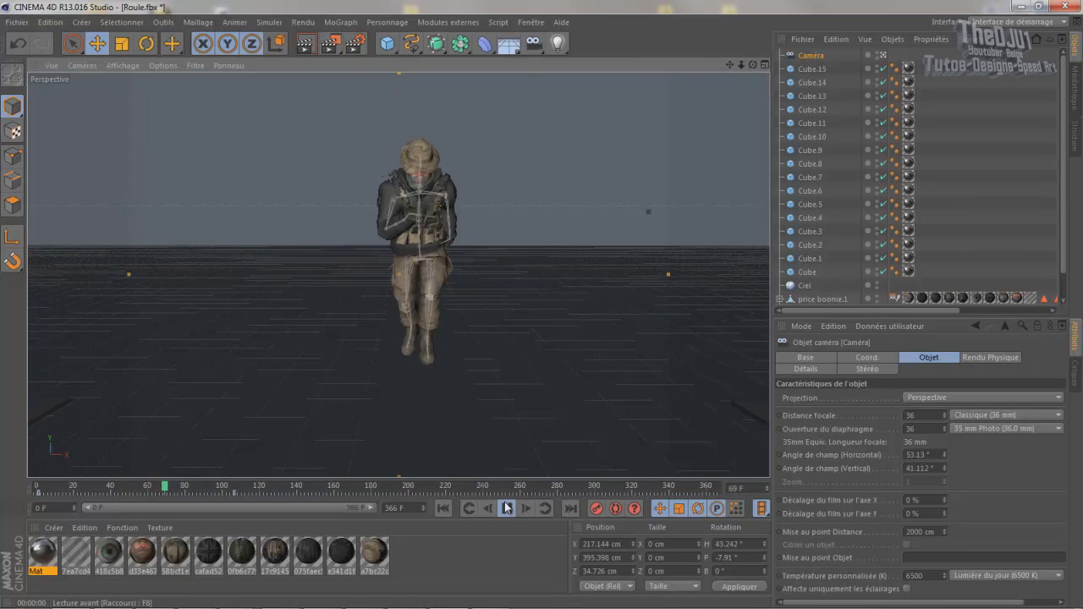
left_click(406, 423)
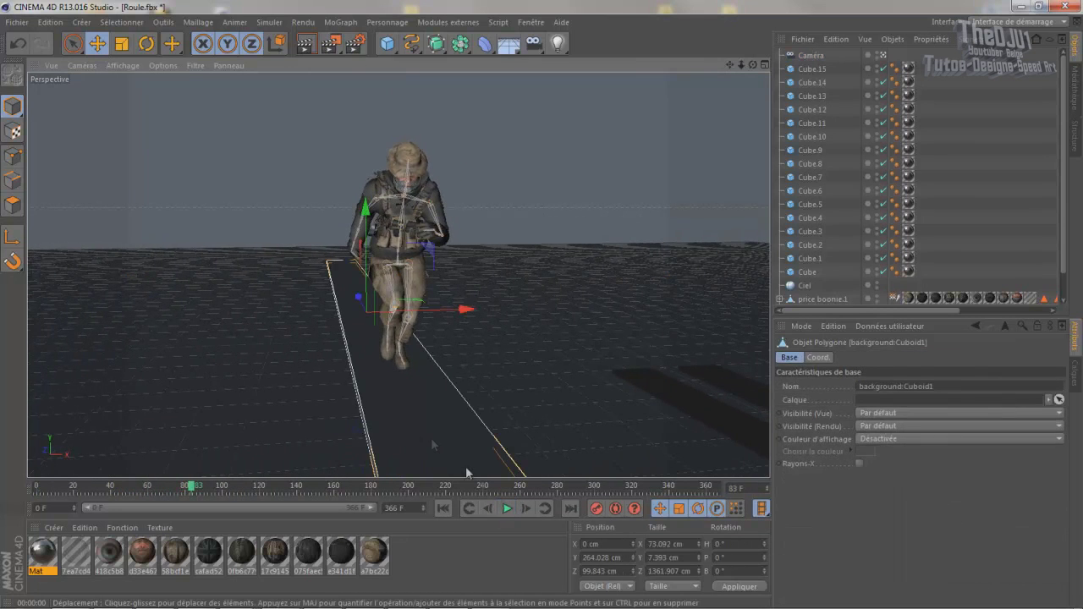
left_click(931, 238)
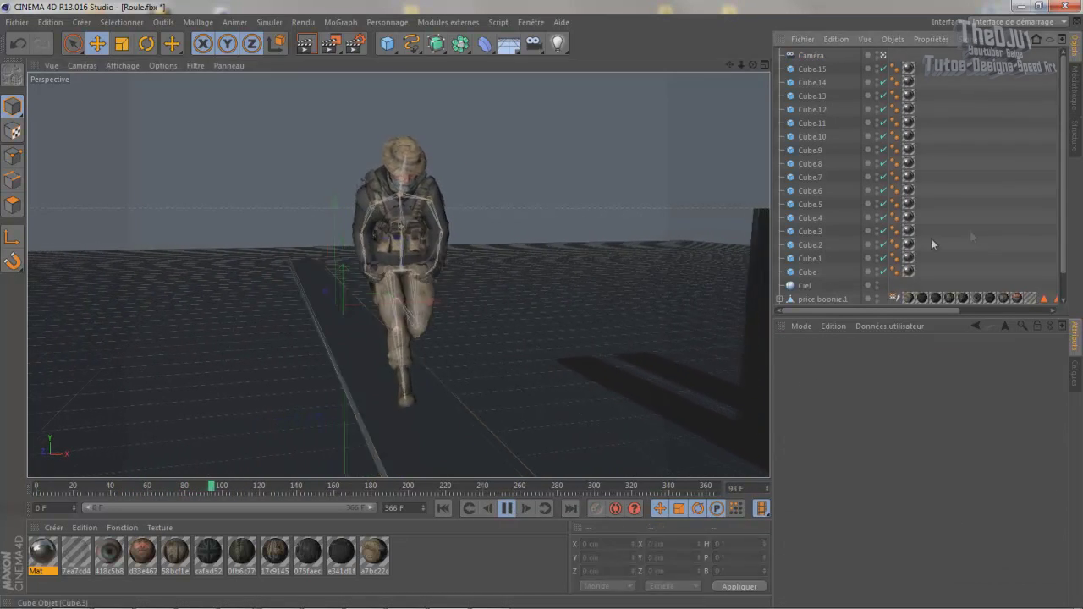
left_click(507, 510)
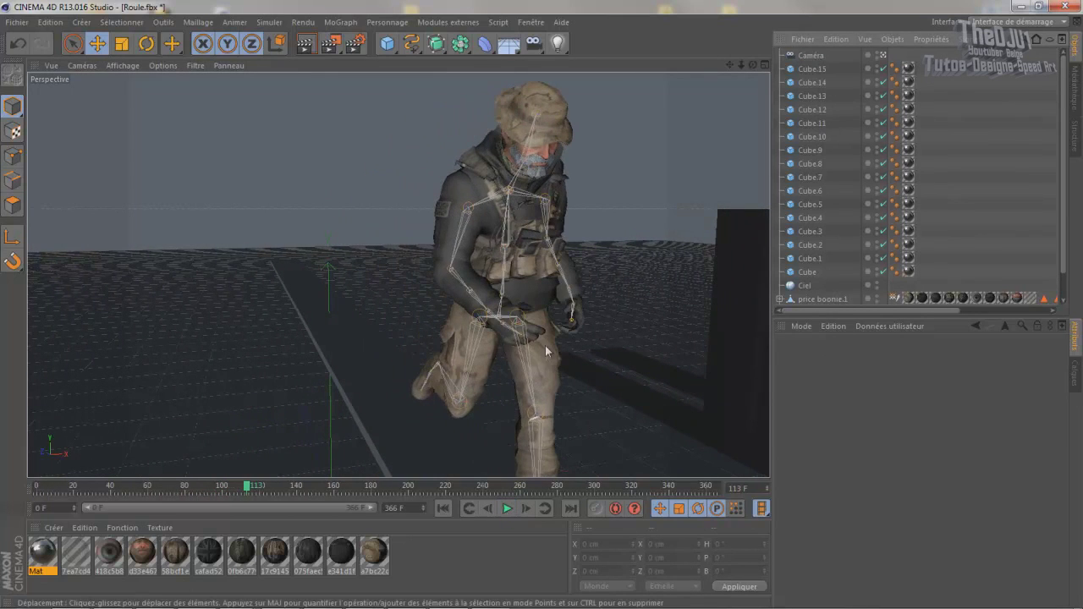
Step: Reselect the camera, advance to frame 181, reframe the falling soldier at about X -151, Y 128, Z -1547 cm, and record a keyframe
left_click(810, 58)
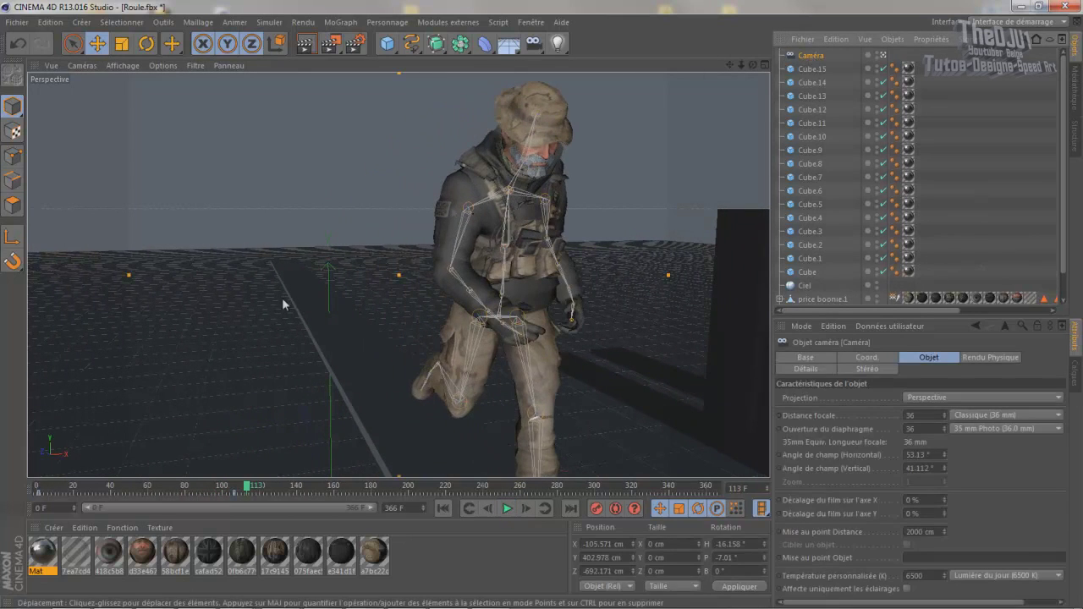
left_click(508, 508)
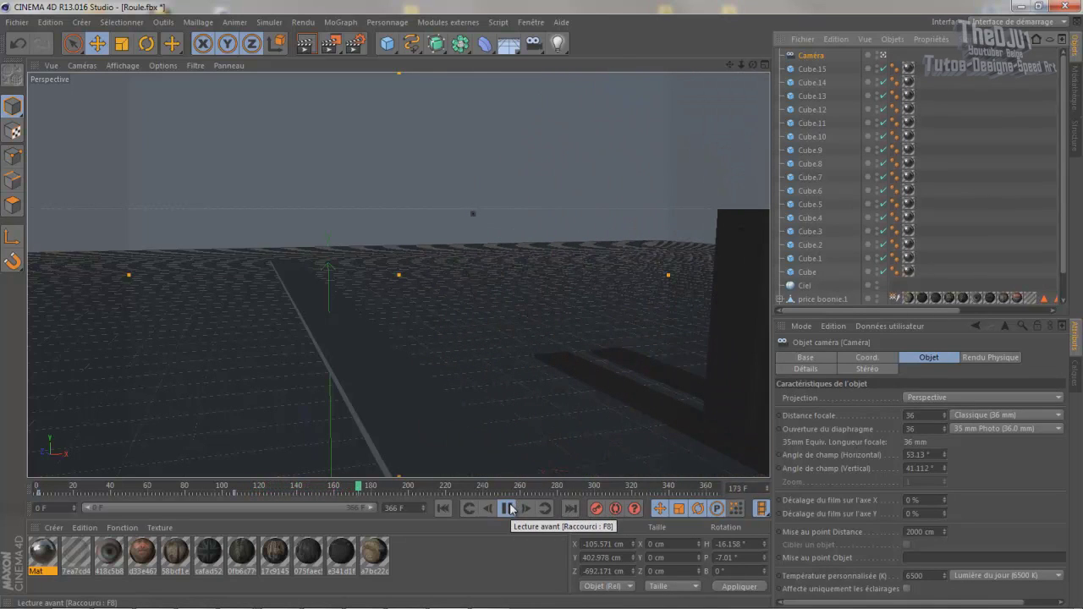
left_click(510, 508)
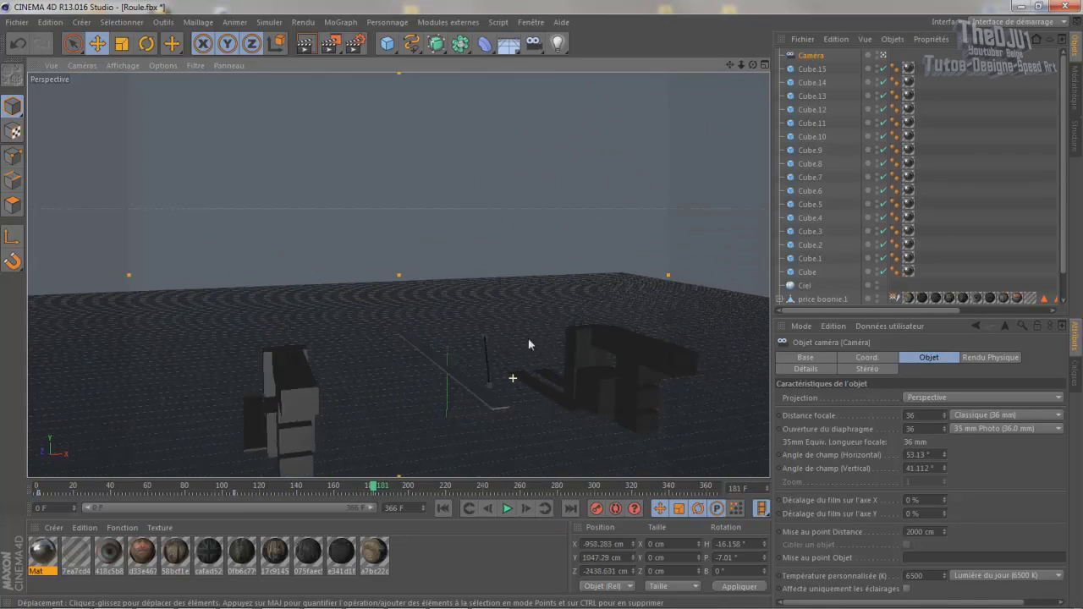
left_click_drag(730, 65, 538, 307)
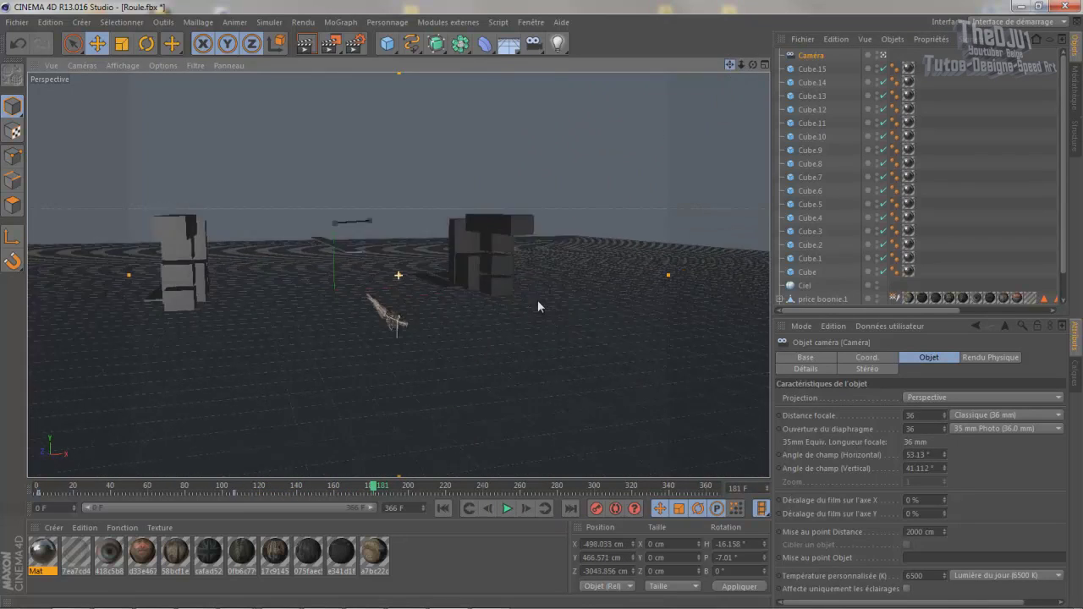
left_click_drag(730, 66, 300, 310)
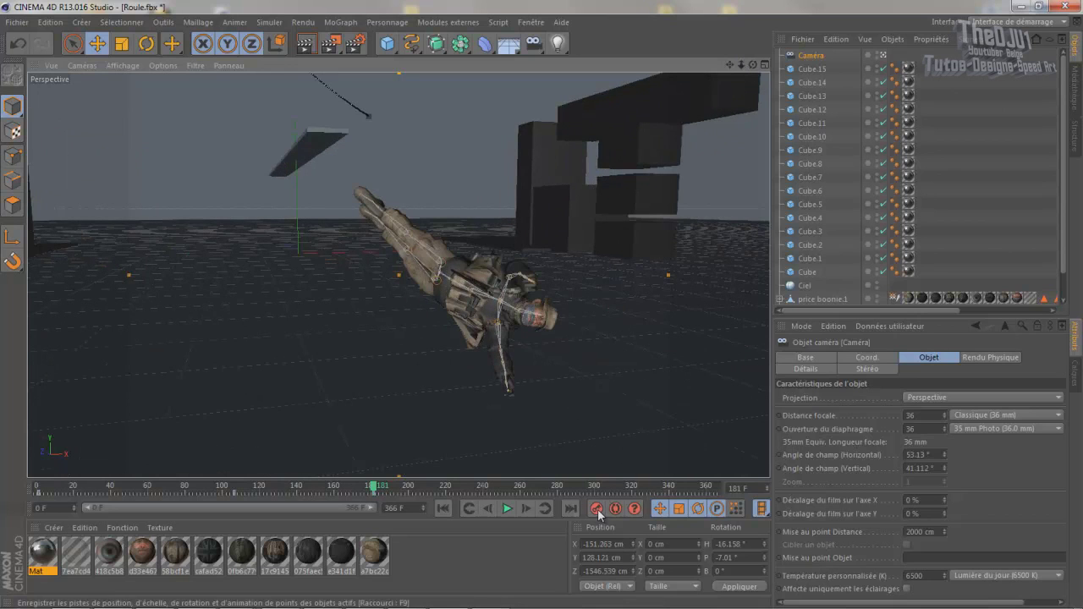
Step: Replay the first part of the animation from the start to check the camera movement
left_click(442, 507)
left_click(507, 508)
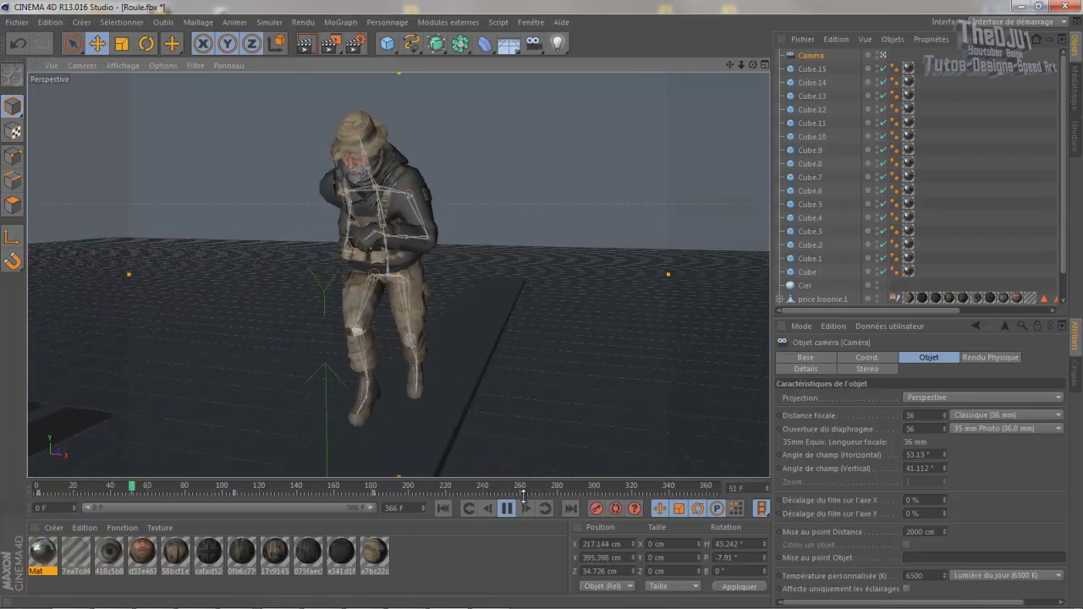
left_click(507, 508)
Step: At frame 301, orbit and move the camera around the soldier to about X 665, Y 131, Z -1919 cm, and record a keyframe
left_click_drag(174, 491, 516, 475)
left_click_drag(586, 481, 601, 481)
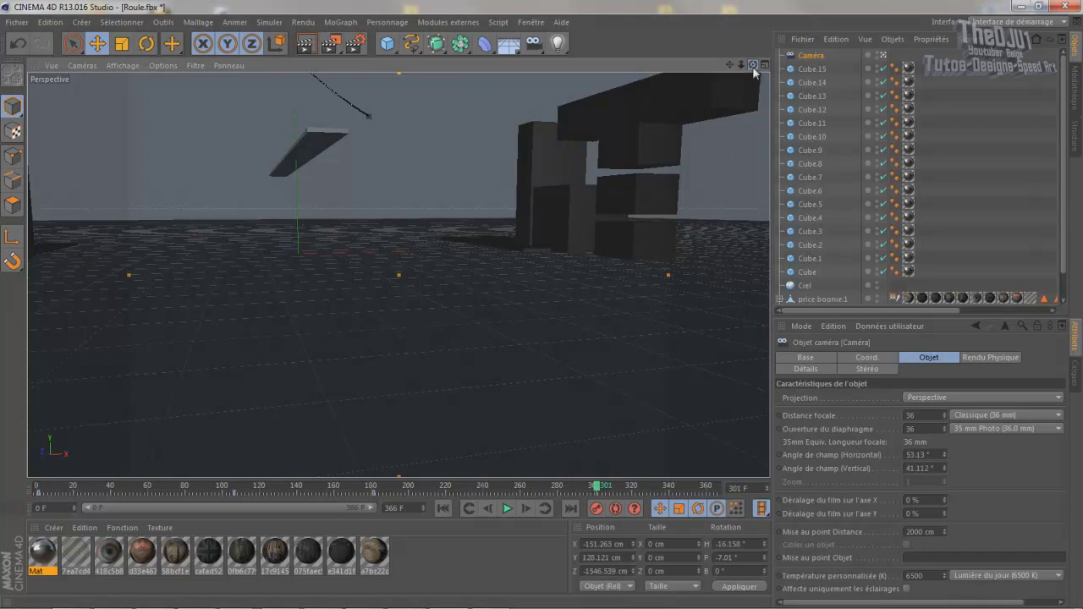
left_click_drag(752, 65, 538, 304)
left_click_drag(728, 65, 110, 322)
left_click_drag(545, 310, 509, 282)
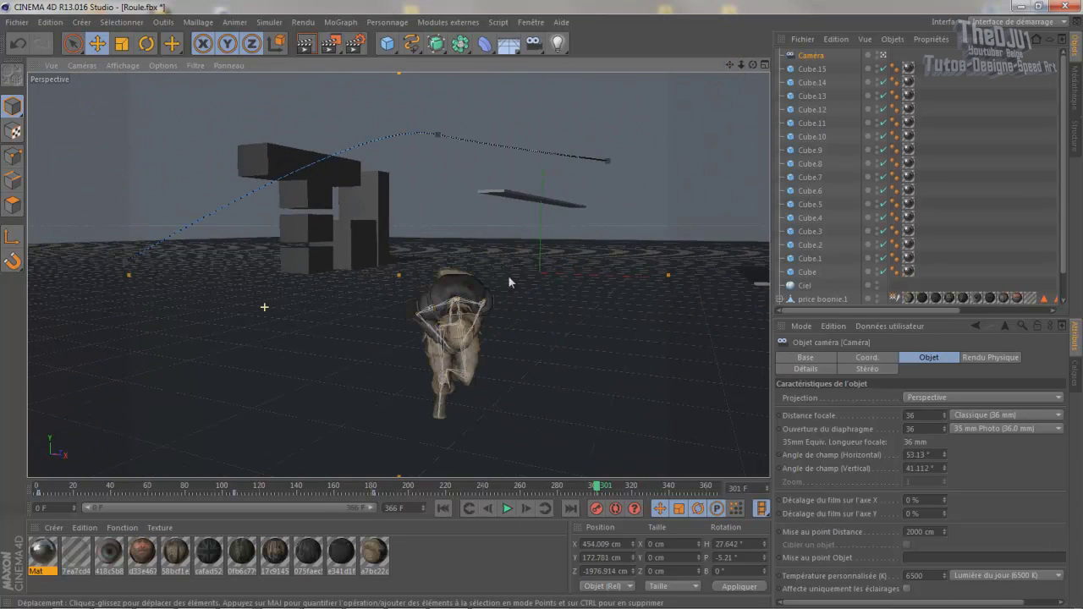
mouse_move(729, 65)
left_mouse_down()
mouse_move(542, 310)
mouse_move(558, 314)
mouse_move(523, 309)
mouse_move(544, 307)
mouse_move(531, 316)
mouse_move(539, 305)
left_mouse_up()
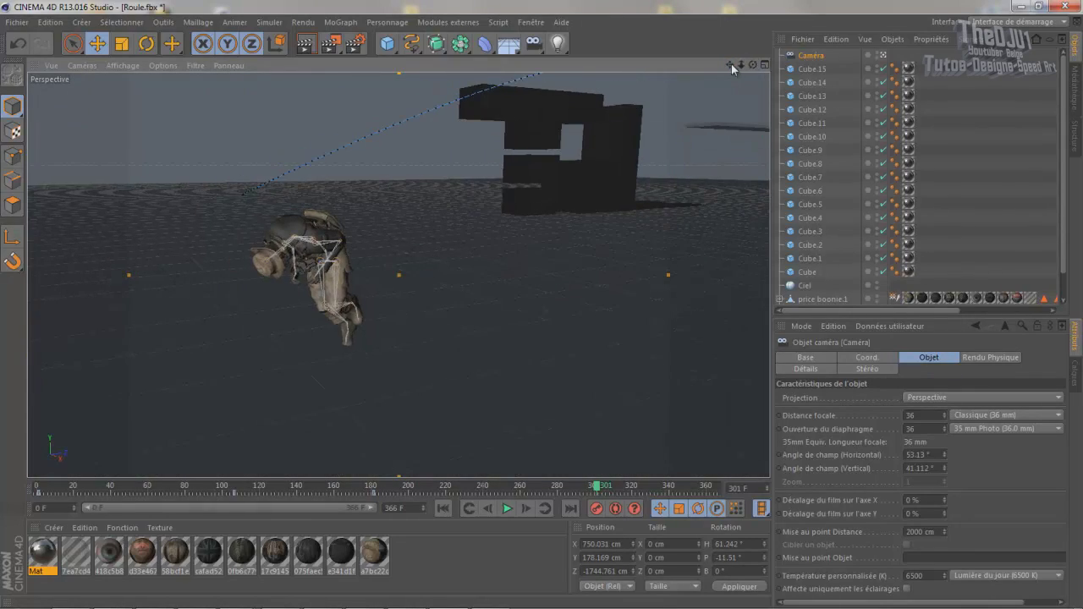
left_click_drag(730, 64, 674, 254)
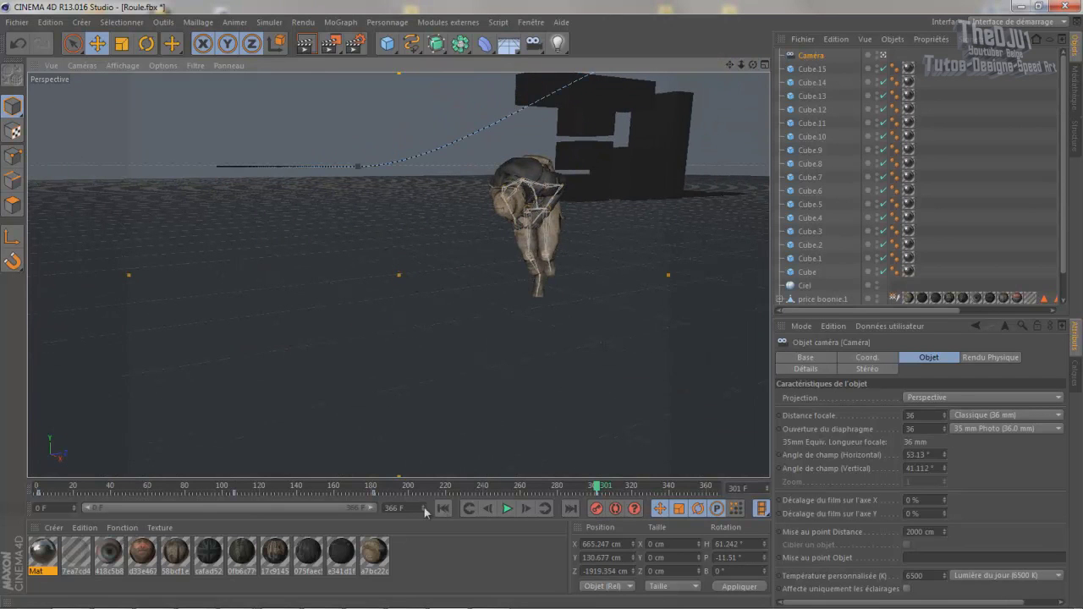
Step: Play the keyframed camera move from the start and scrub through it to frame 326
left_click(442, 508)
left_click(508, 507)
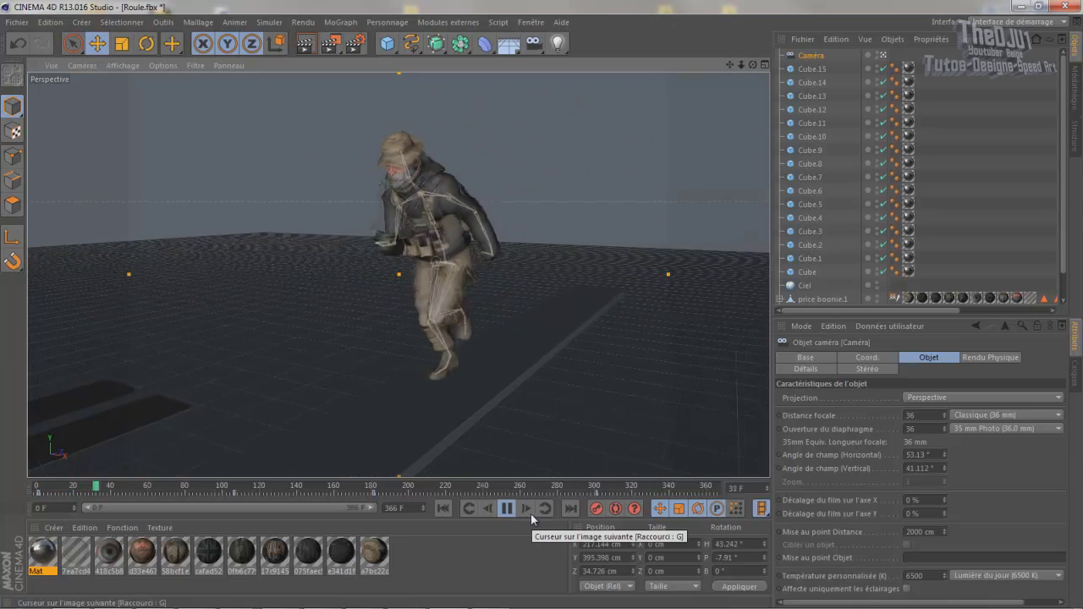
left_click(505, 509)
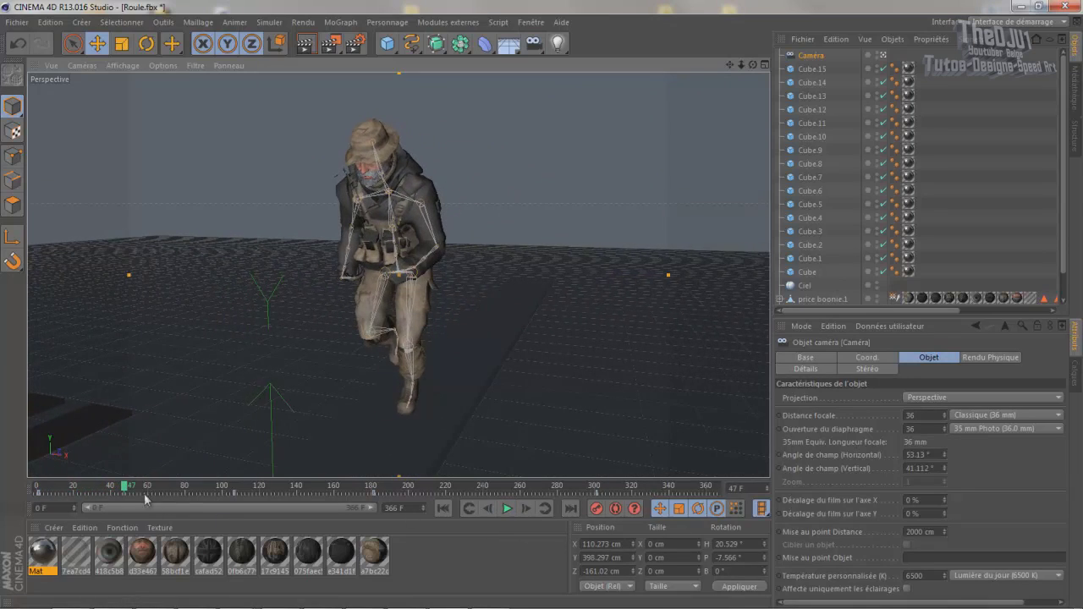
left_click_drag(128, 489, 642, 421)
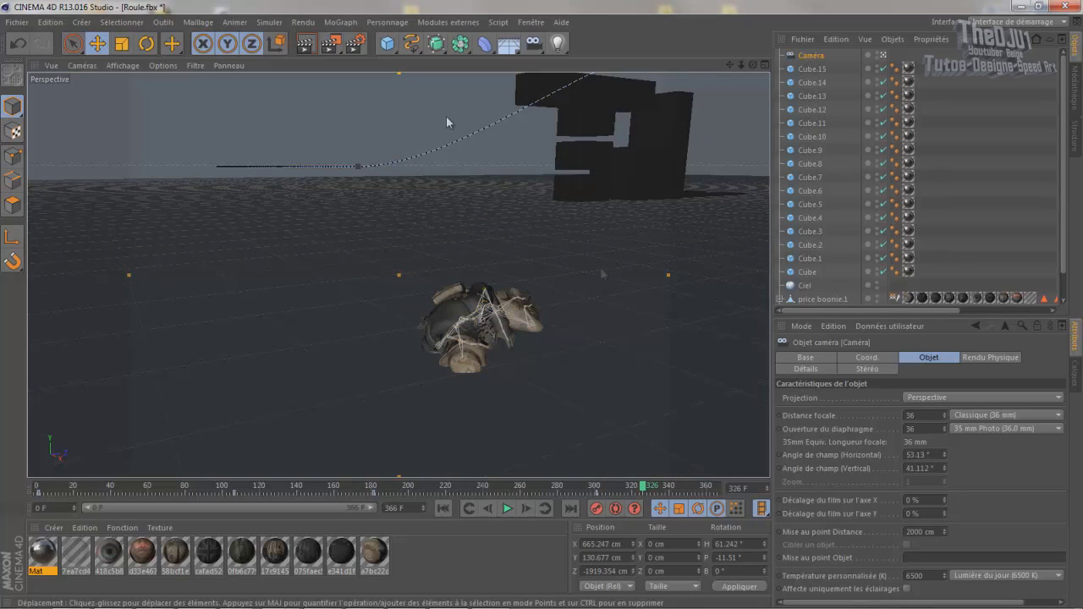
Step: Set the render output size with the HDV/HDTV 720 29.97 film/video preset in the render settings
left_click(359, 43)
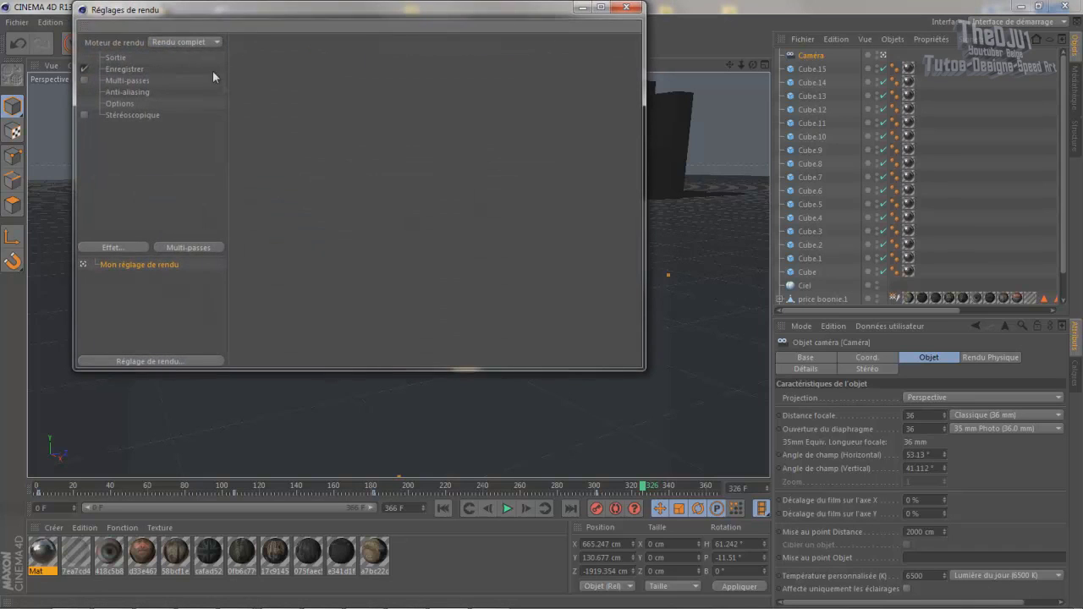
left_click(136, 57)
left_click(245, 57)
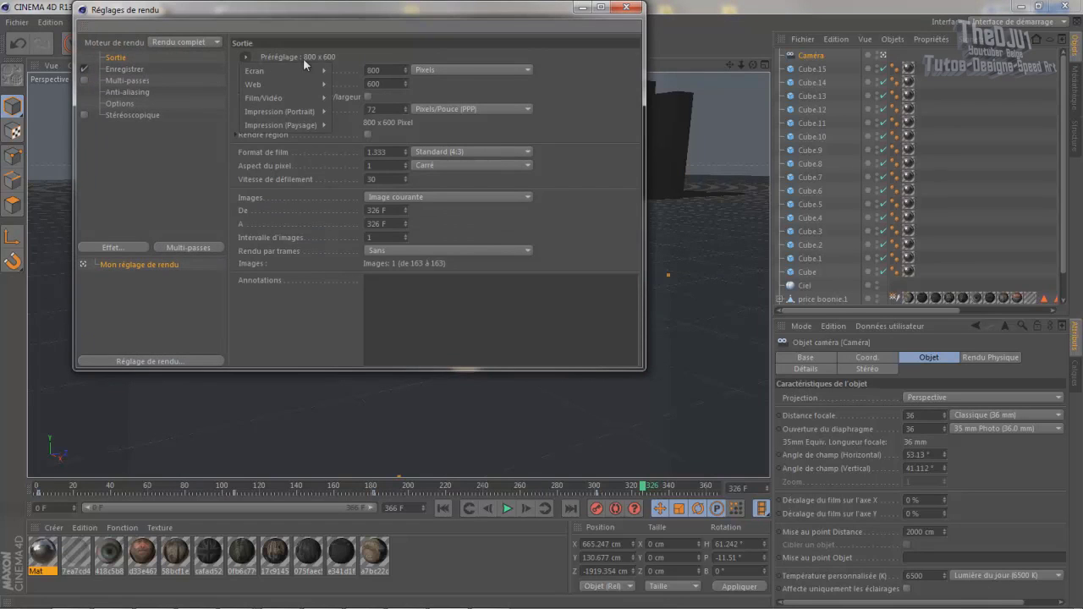
mouse_move(278, 97)
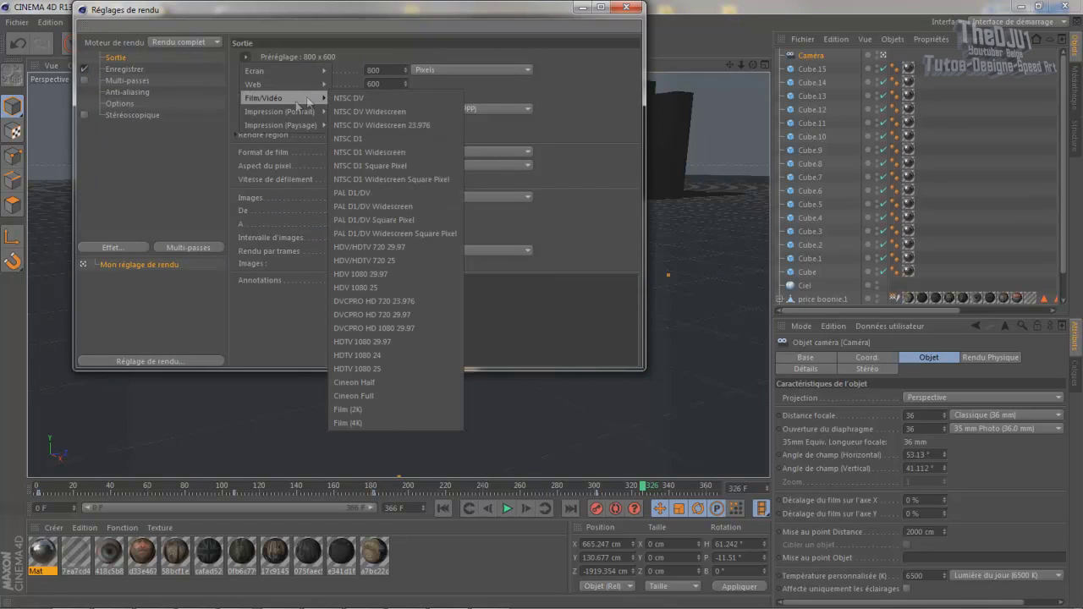
left_click(395, 246)
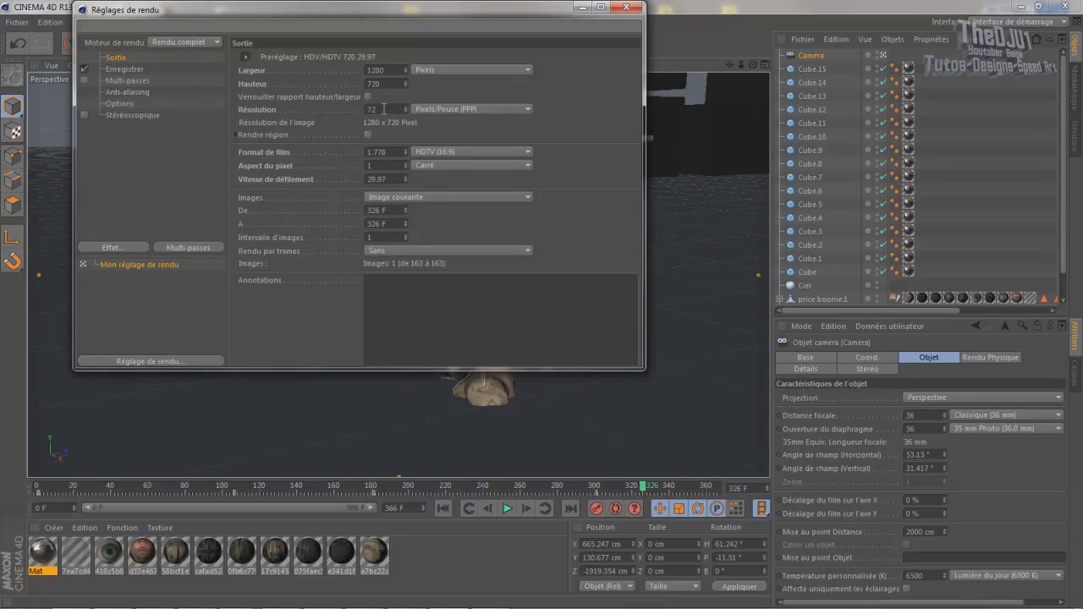
Step: Set the render's frame range to all frames (Toutes les images) and keep the film format at HDTV (16:9)
left_click(392, 199)
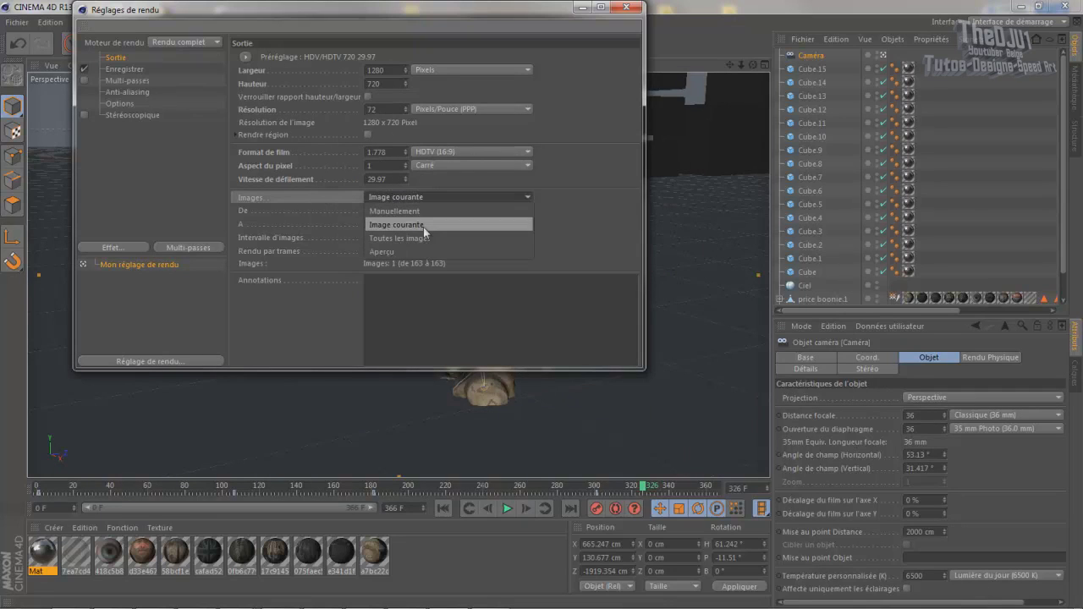
left_click(424, 240)
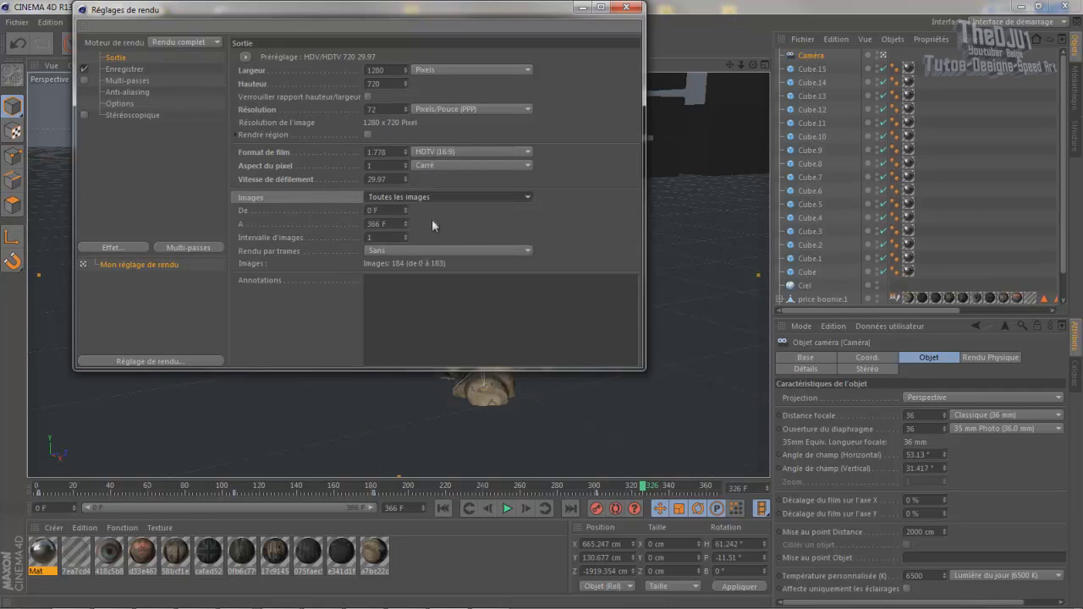
left_click(446, 157)
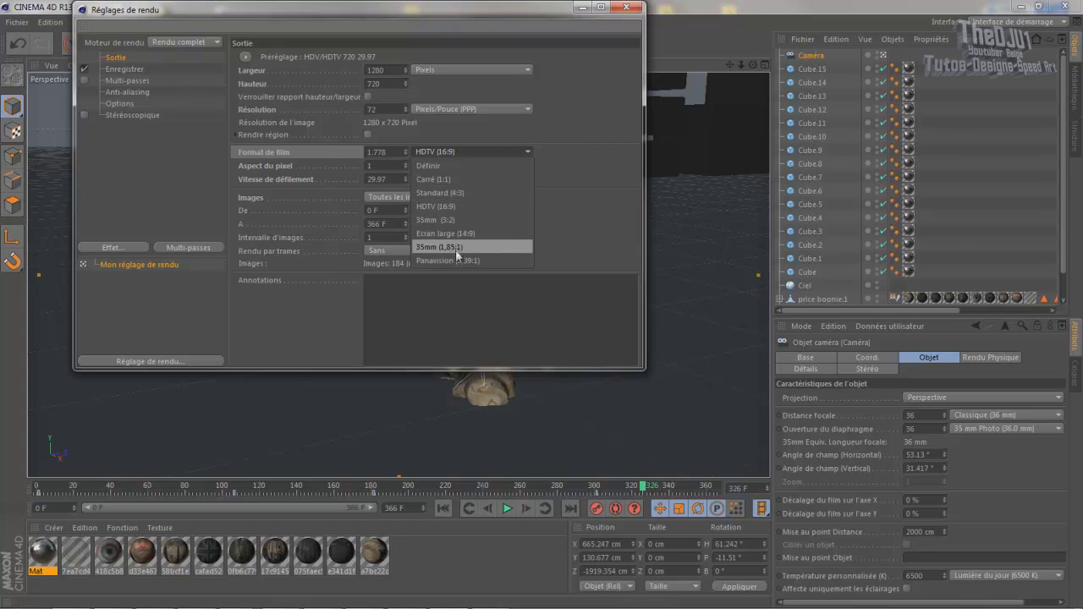
left_click(452, 207)
Step: Set the render's save format to Film AVI, leaving the save path empty
left_click(124, 69)
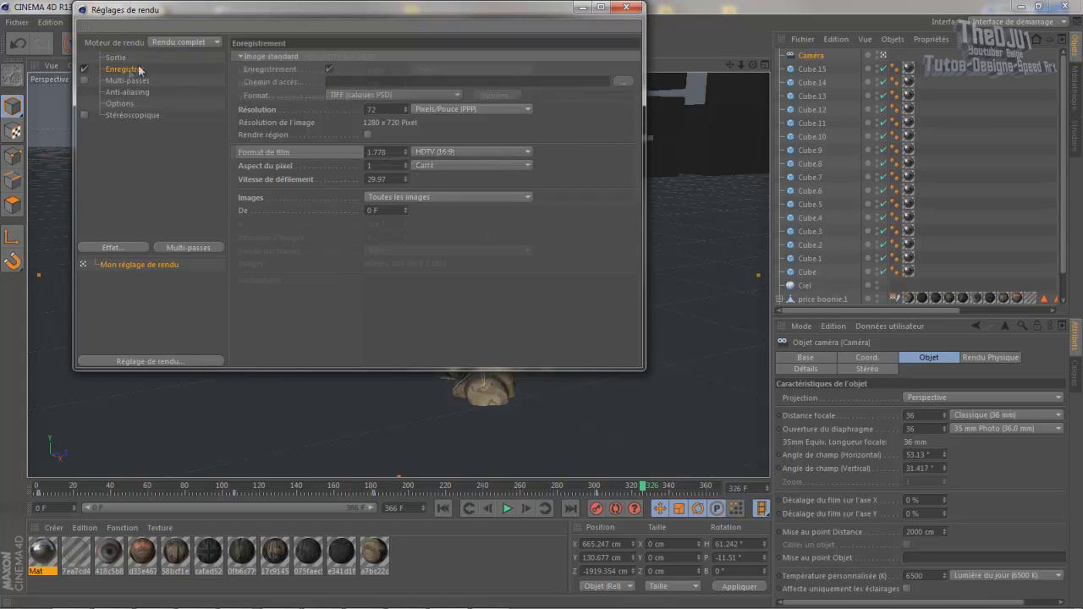
left_click(623, 81)
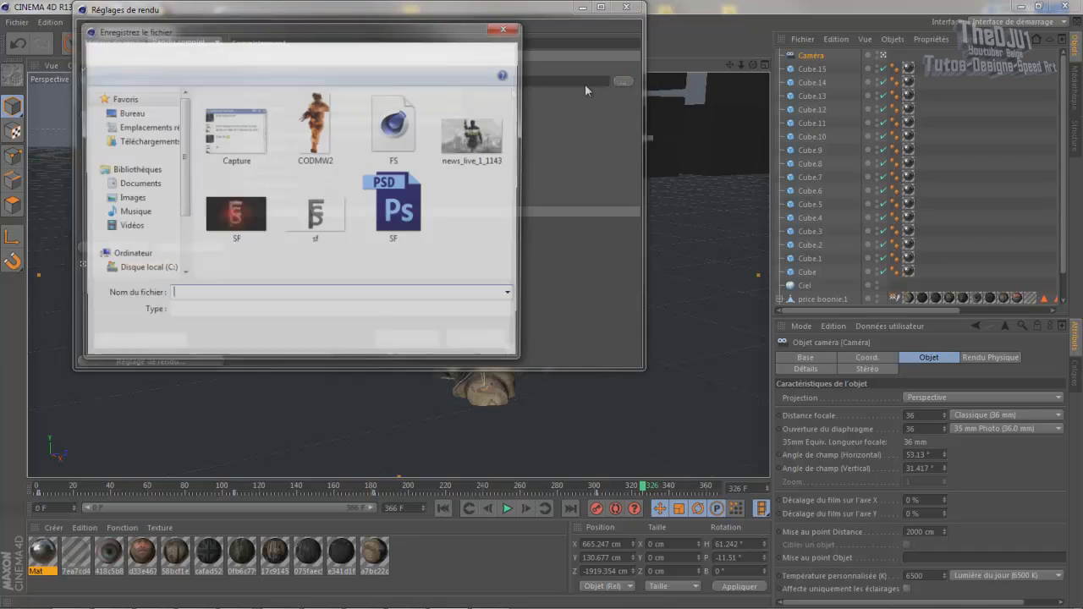
left_click(506, 23)
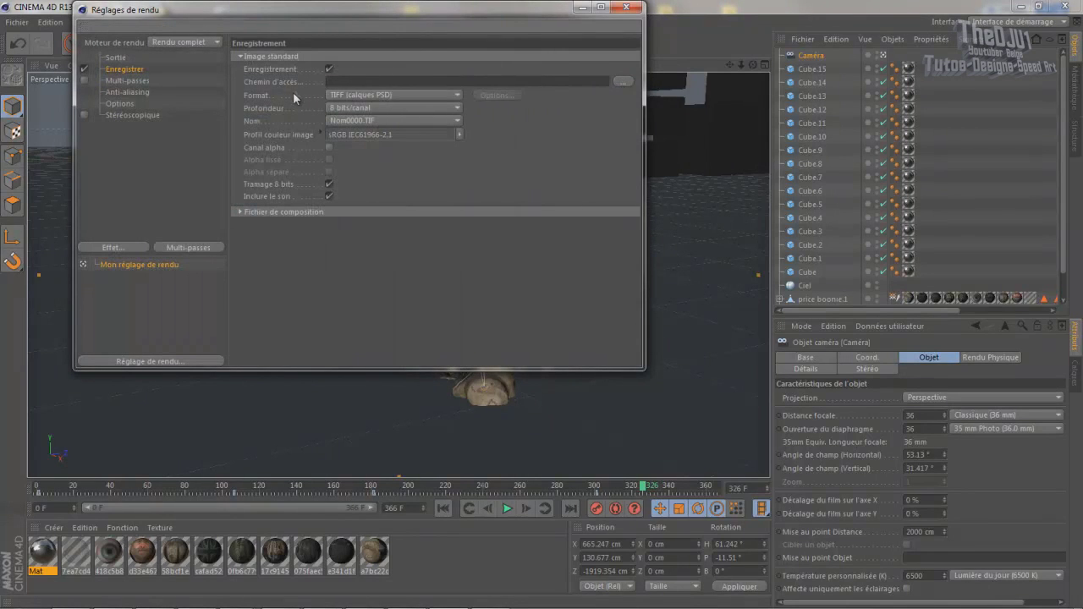
left_click(369, 94)
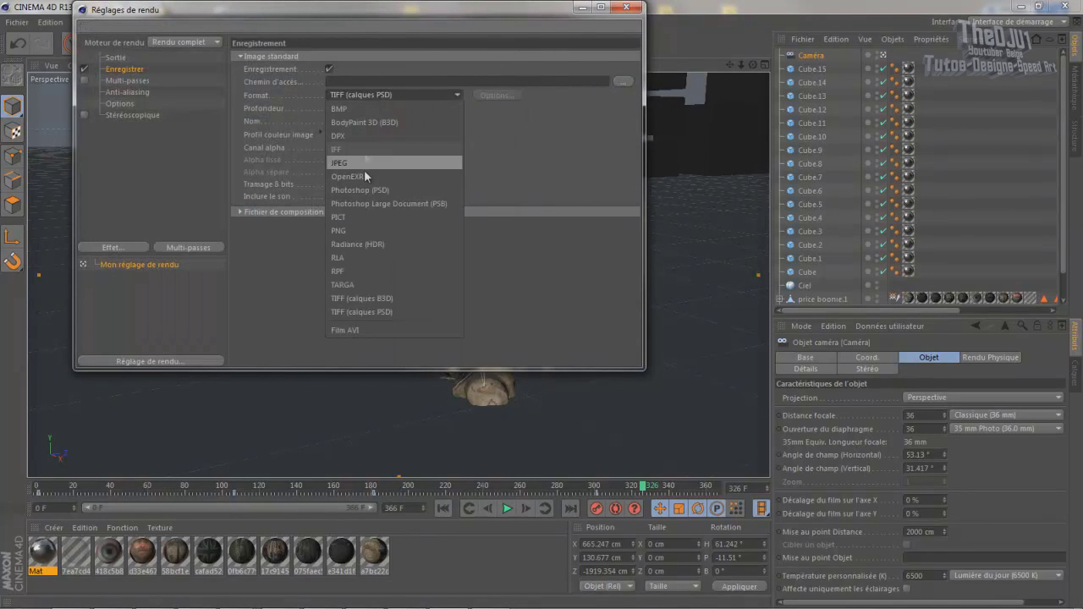
left_click(394, 328)
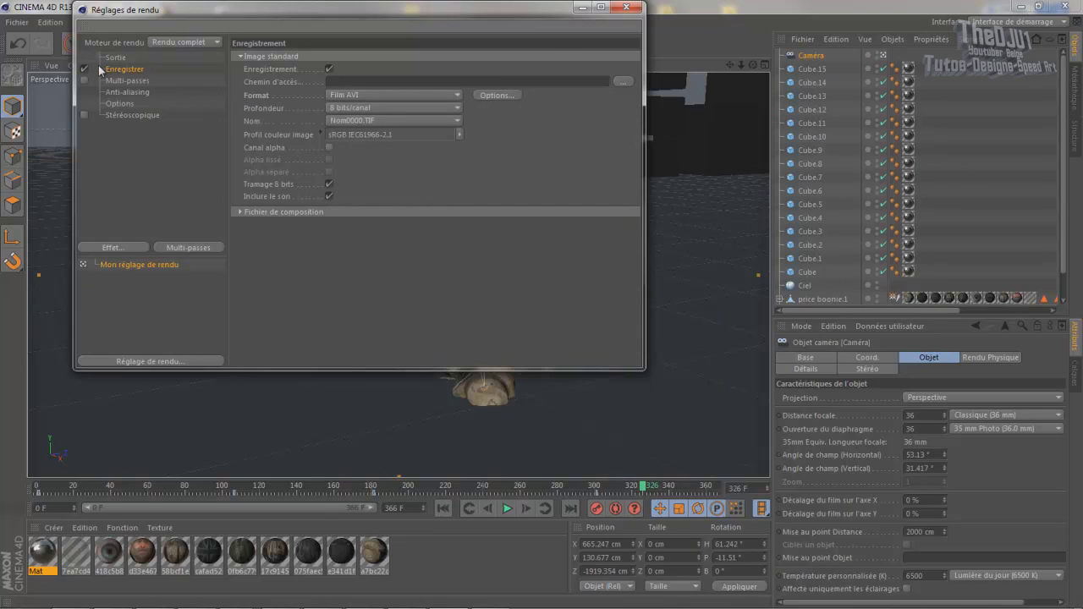
Step: Set anti-aliasing to Au mieux, choose its minimum level, and close the render settings
left_click(123, 91)
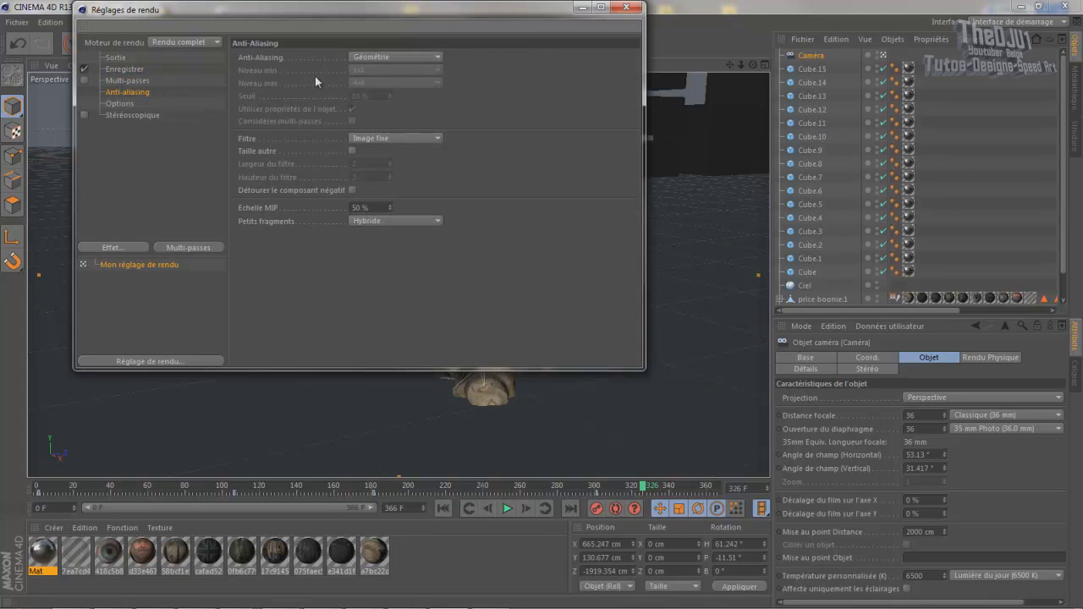
left_click(353, 56)
left_click(379, 108)
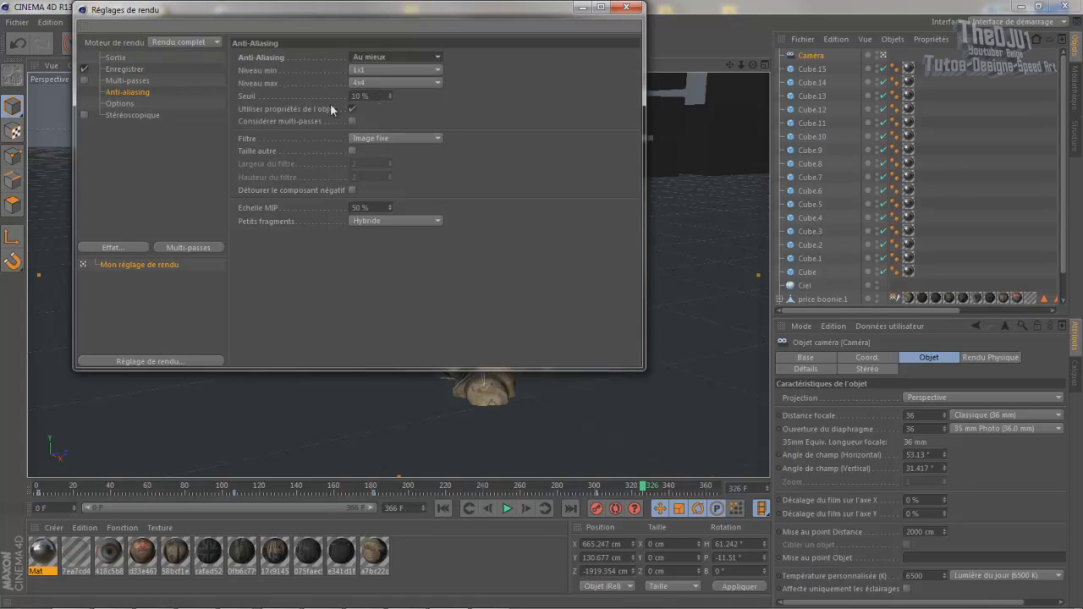
left_click(365, 71)
left_click(380, 95)
left_click(626, 7)
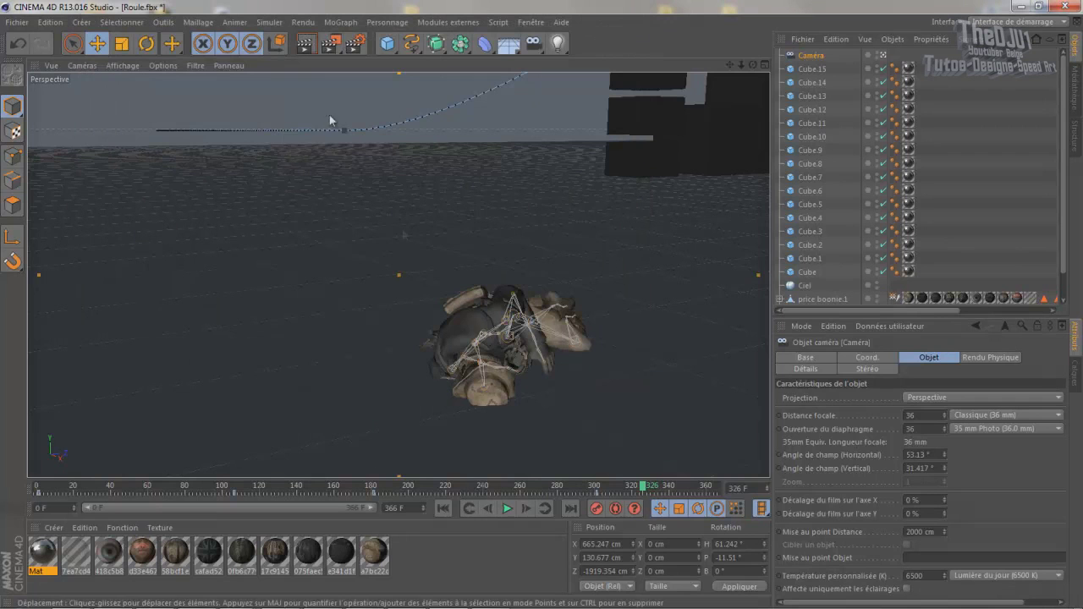
Step: Play the animation briefly through the camera to check the widescreen framing
left_click(507, 510)
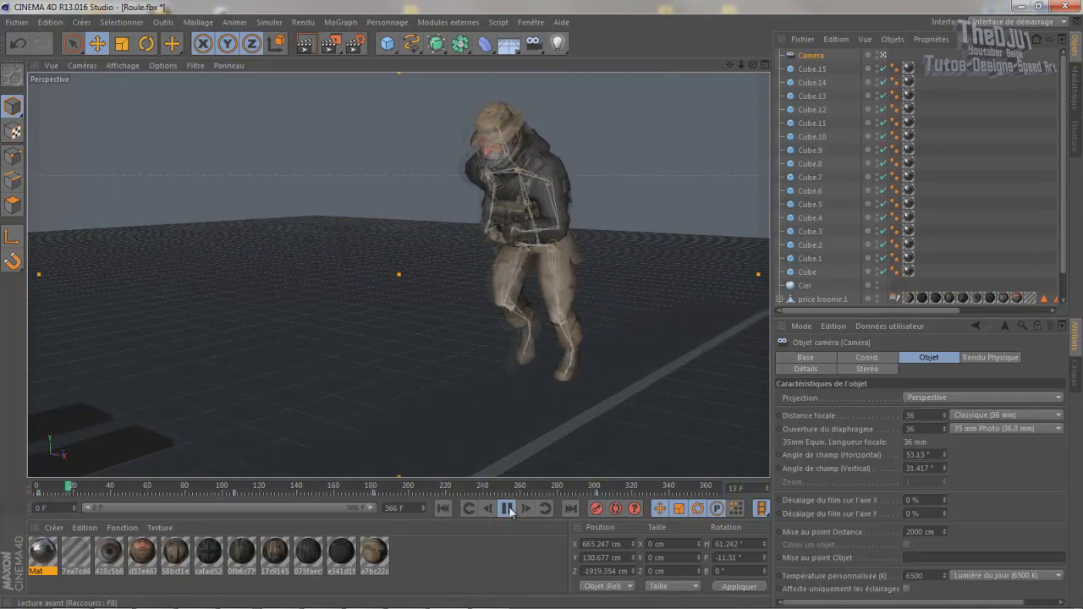
left_click(507, 508)
Step: Switch to the Chrome browser, show the TheDJU1 Facebook page, and look through the TheDJU1 YouTube channel page
left_click(1022, 6)
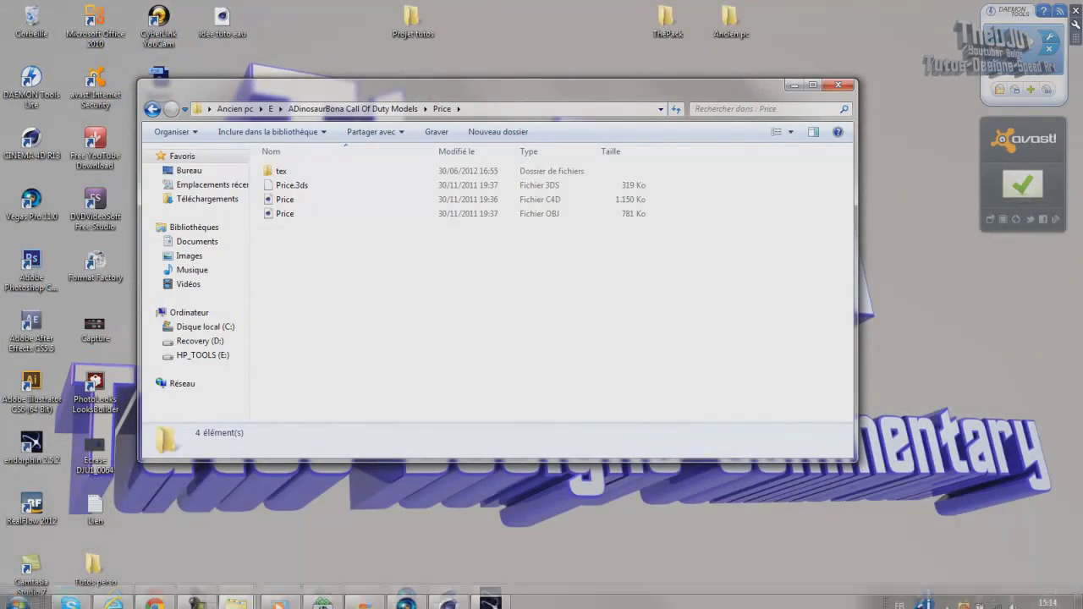
left_click(154, 597)
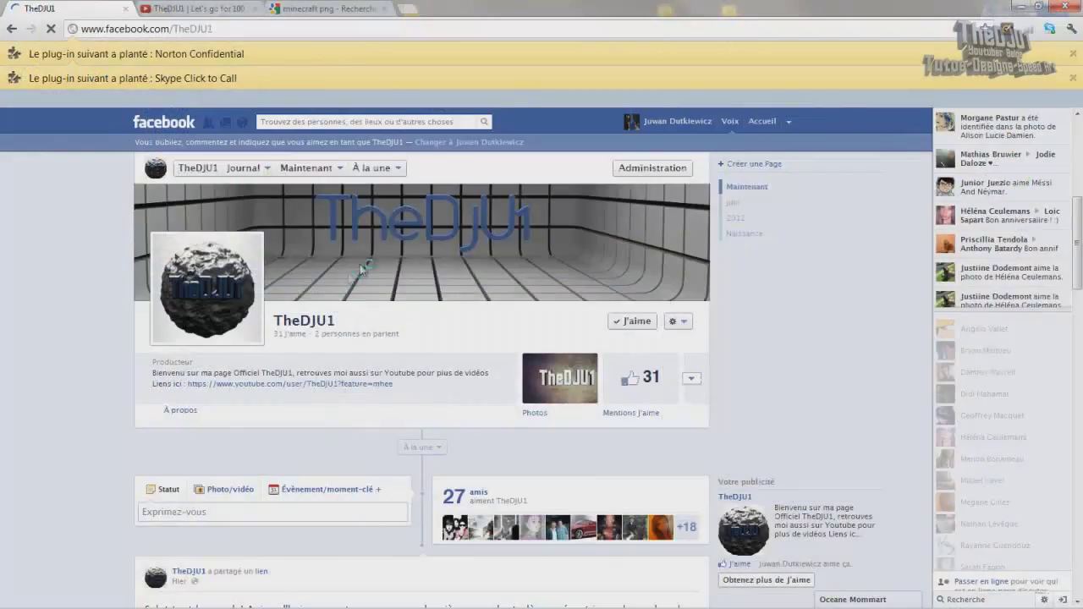
left_click(238, 10)
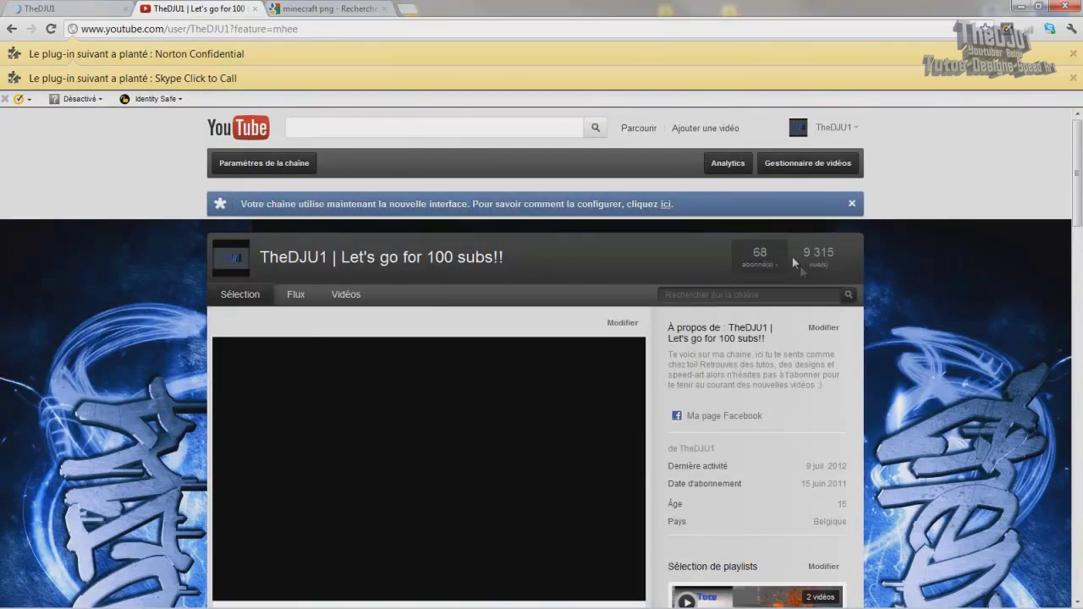
scroll(794, 259, "down", 1)
scroll(980, 288, "down", 1)
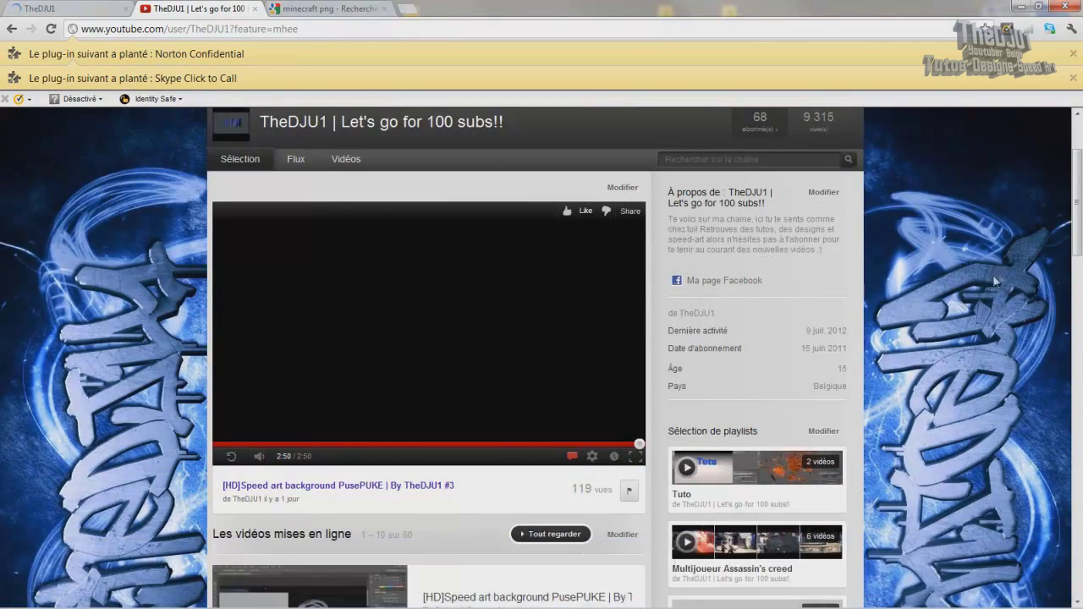
scroll(978, 266, "up", 2)
scroll(975, 259, "down", 5)
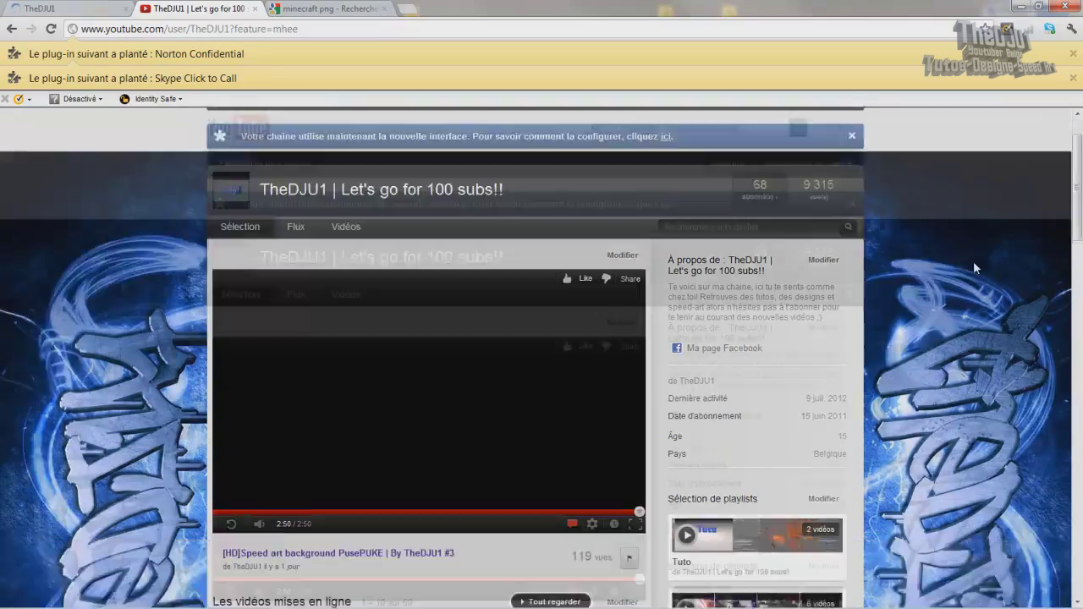
scroll(995, 254, "up", 1)
scroll(987, 234, "down", 4)
scroll(931, 253, "up", 2)
scroll(862, 283, "down", 2)
scroll(880, 275, "up", 7)
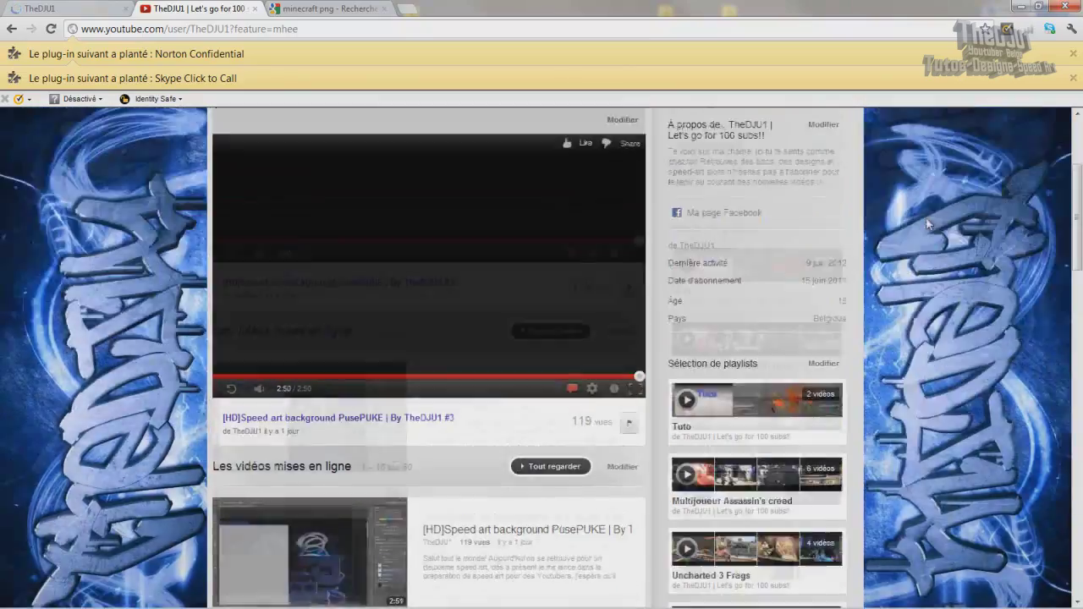
scroll(959, 254, "down", 2)
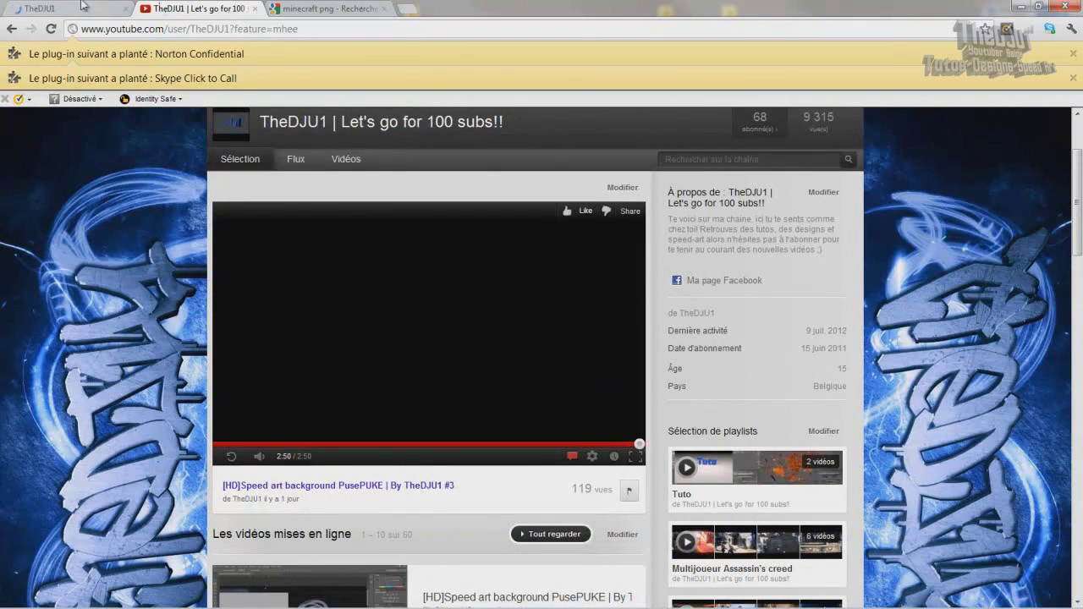
Step: Show the TheDJU1 Facebook page again, and return to the YouTube channel page to view its header and featured video
left_click(53, 8)
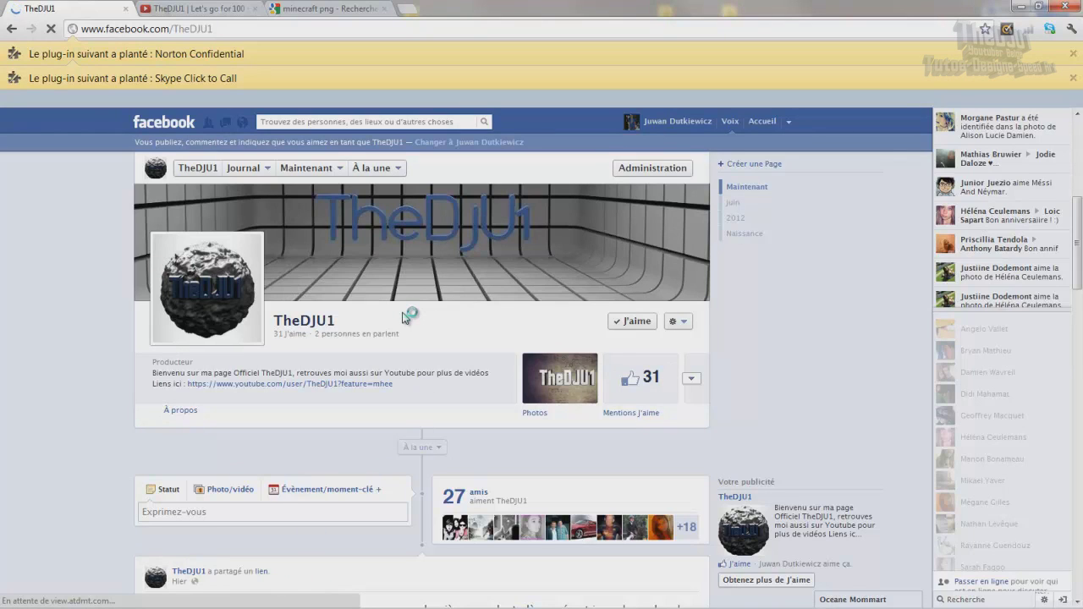
left_click(225, 11)
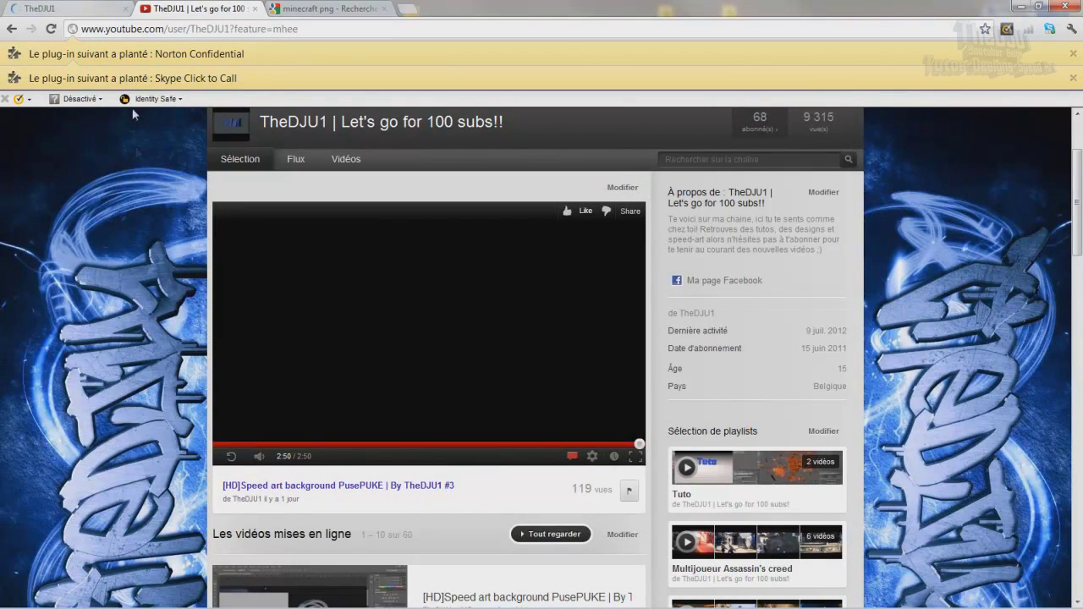
scroll(175, 287, "up", 3)
scroll(183, 255, "down", 1)
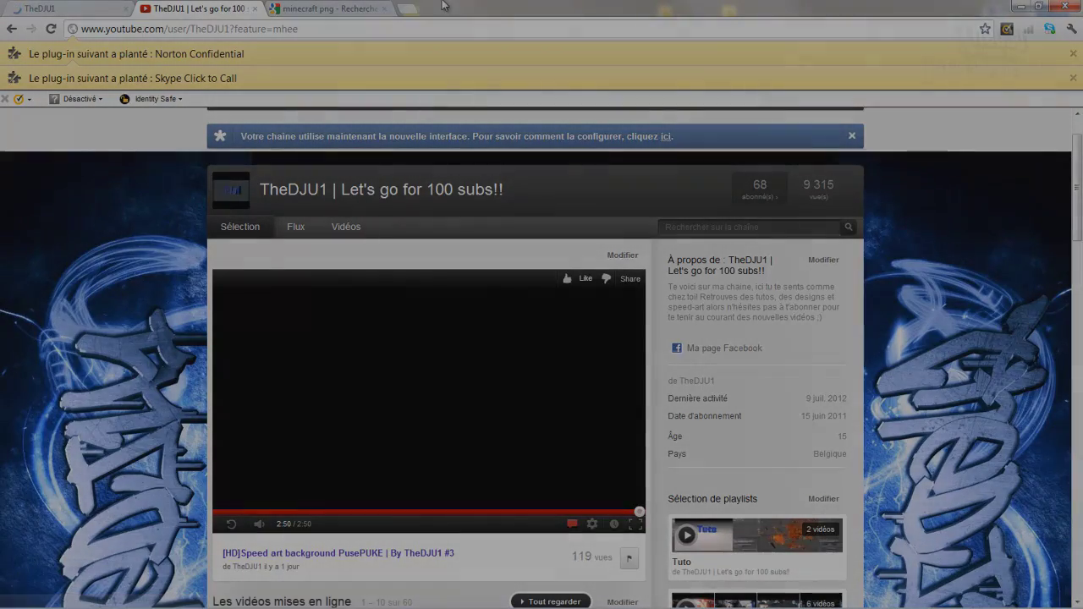
scroll(1078, 166, "down", 1)
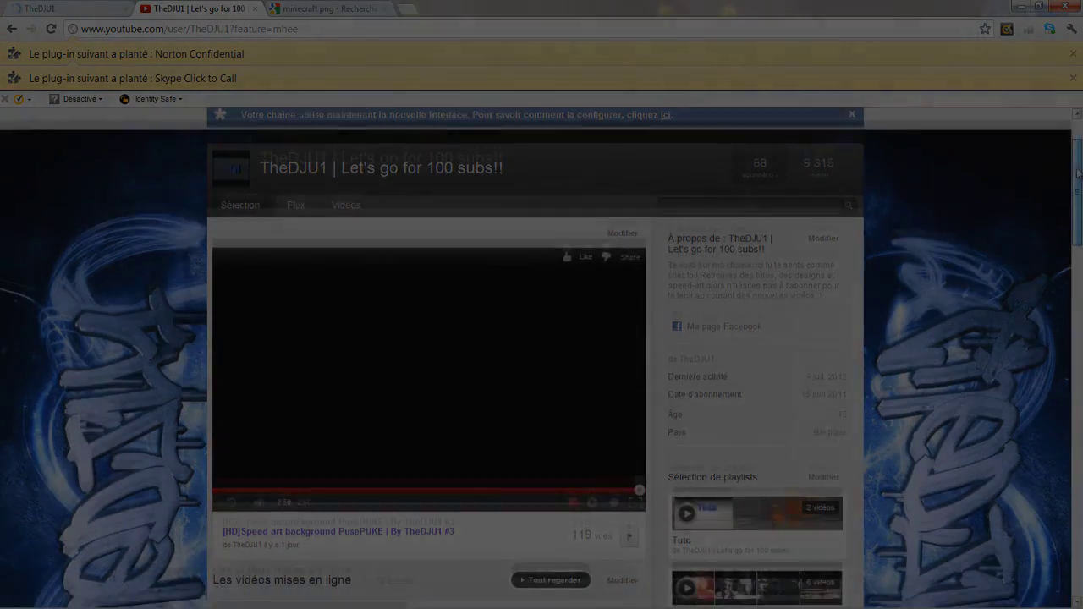